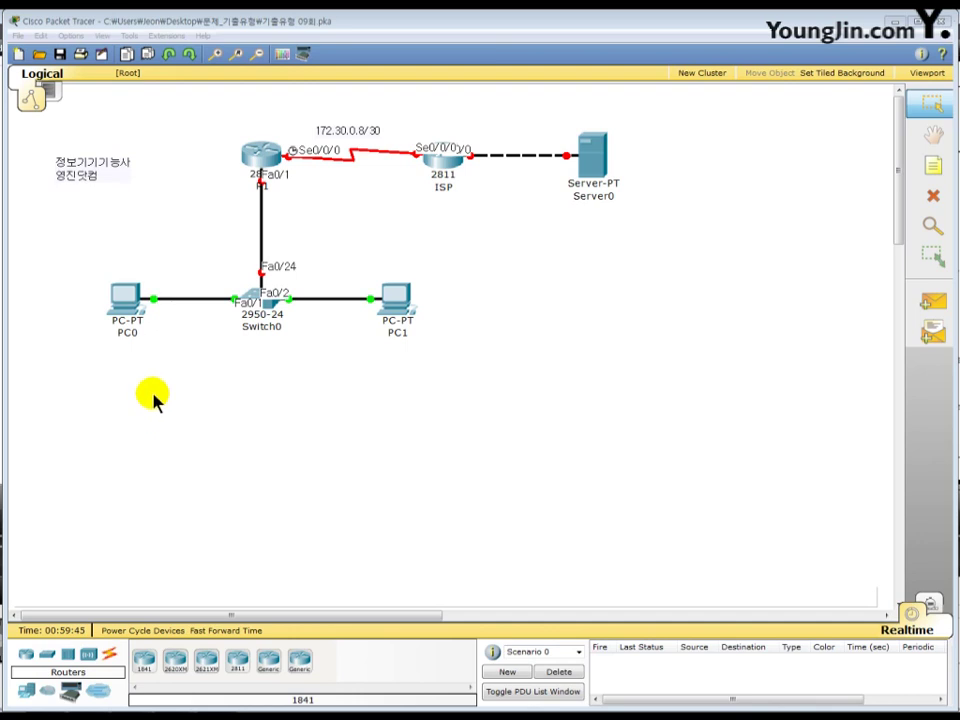
- Open PC0's IP Configuration and underline its subnet mask, IP address and Default Gateway fields
left_click(128, 310)
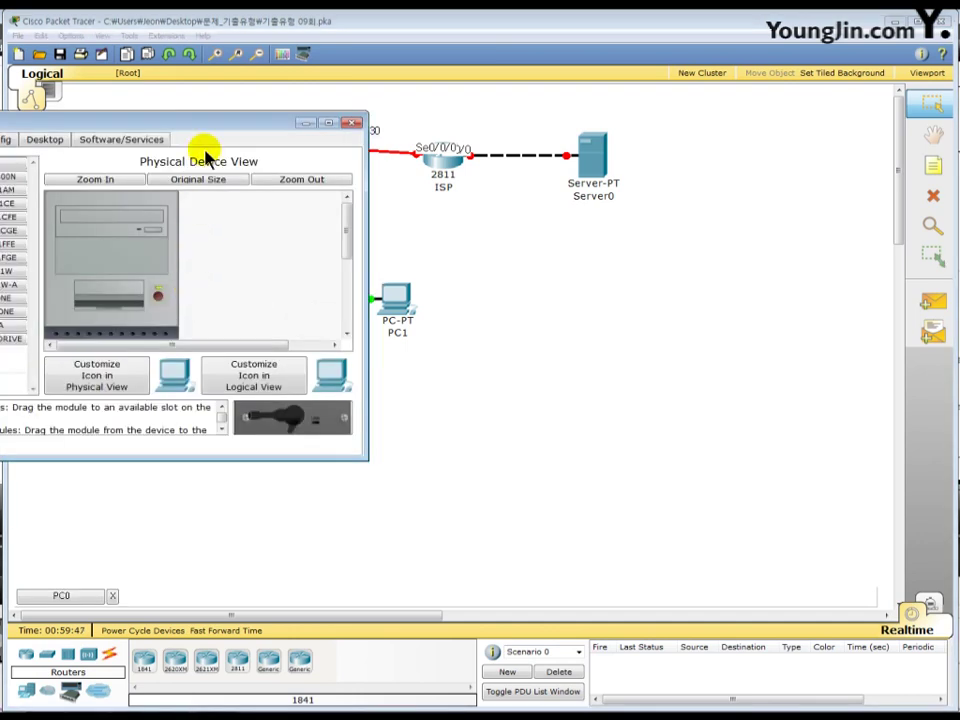
left_click_drag(208, 122, 528, 86)
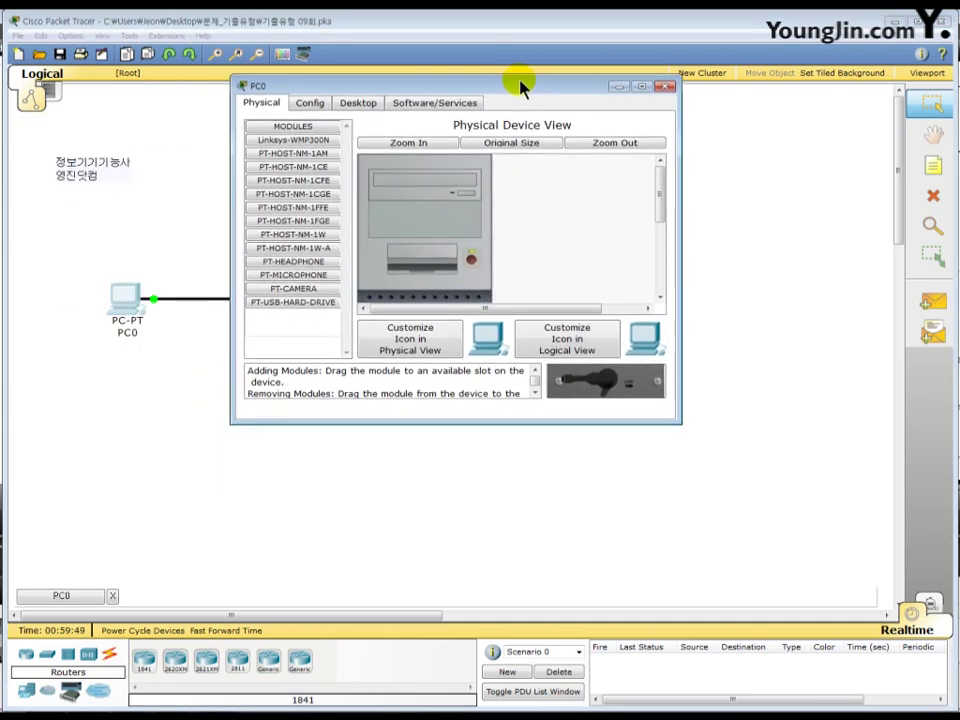
left_click(360, 104)
left_click(300, 162)
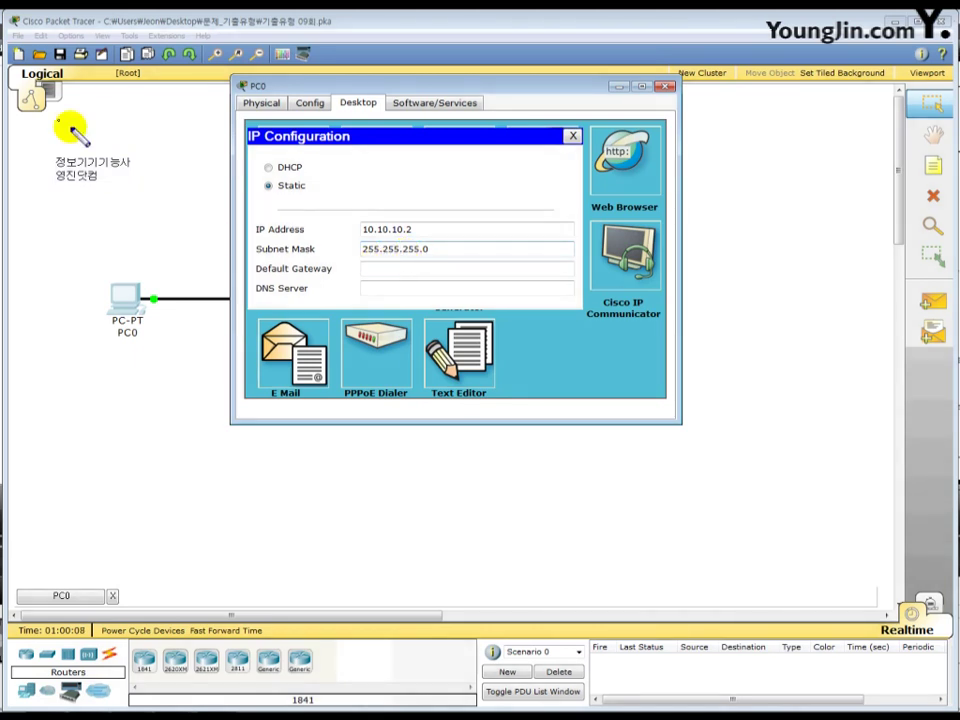
left_click_drag(362, 254, 438, 256)
left_click_drag(364, 237, 428, 238)
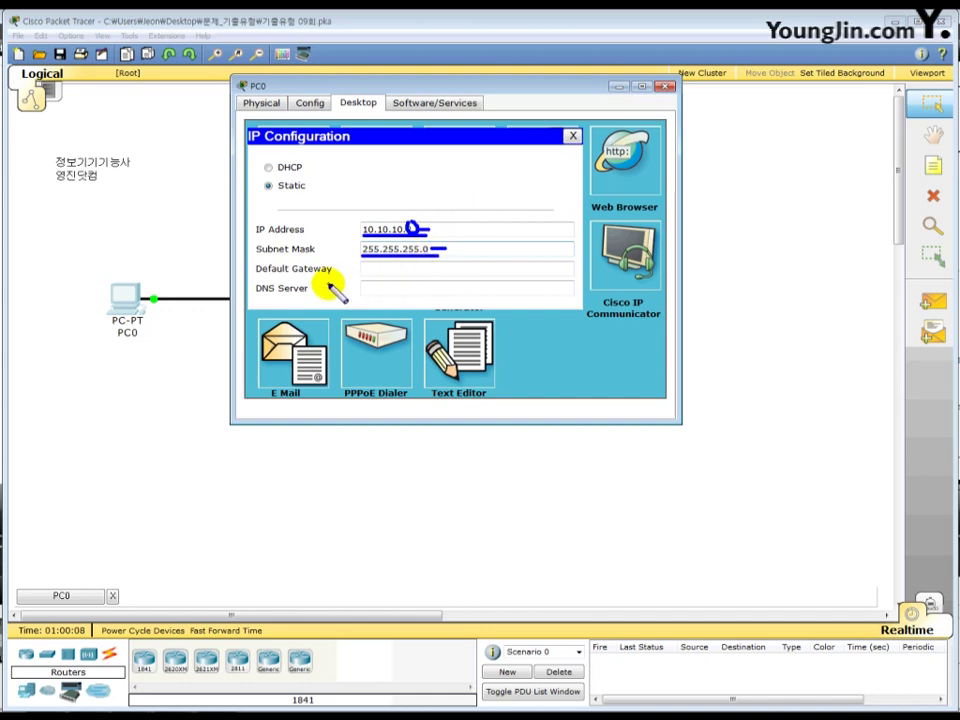
left_click_drag(265, 277, 316, 277)
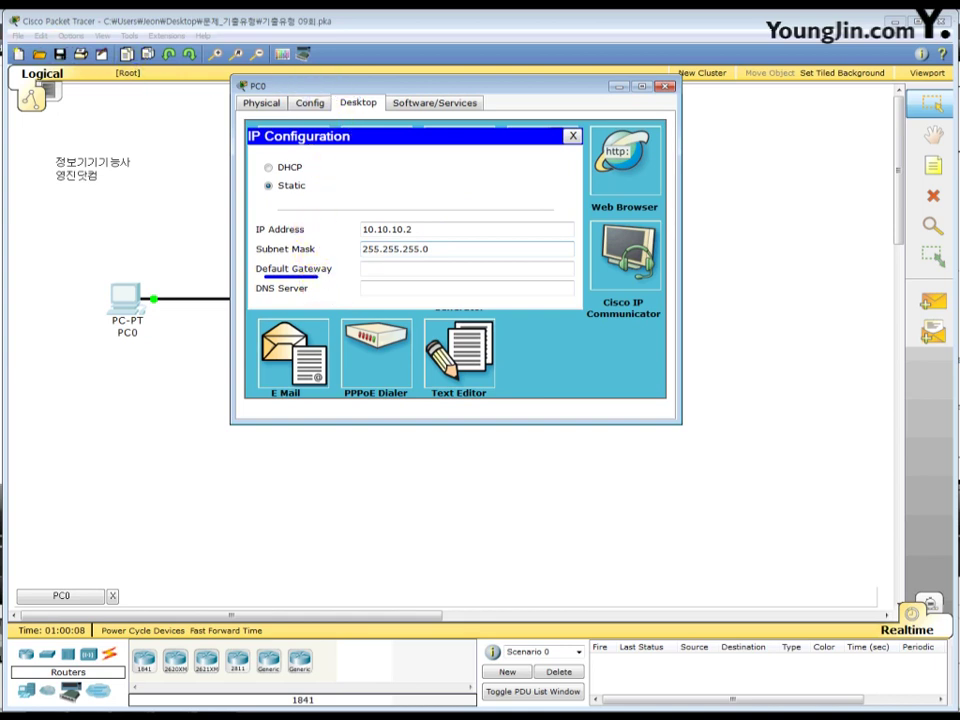
- Enter 10.10.10.1 as PC0's default gateway and close its window
left_click(380, 270)
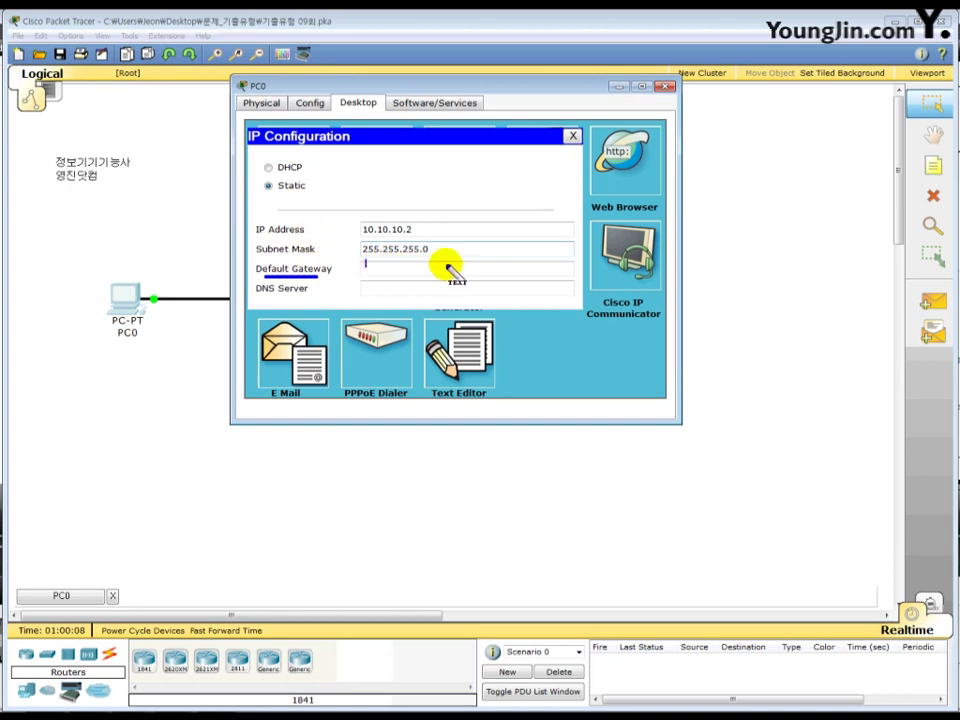
type("10")
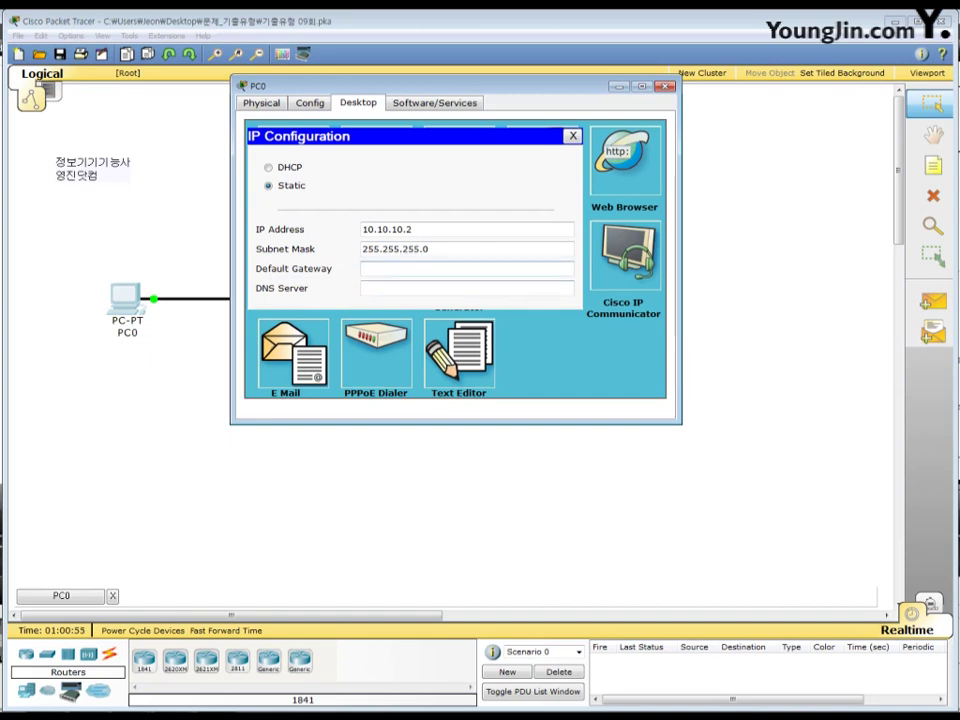
type("10.10.10.1")
left_click(404, 288)
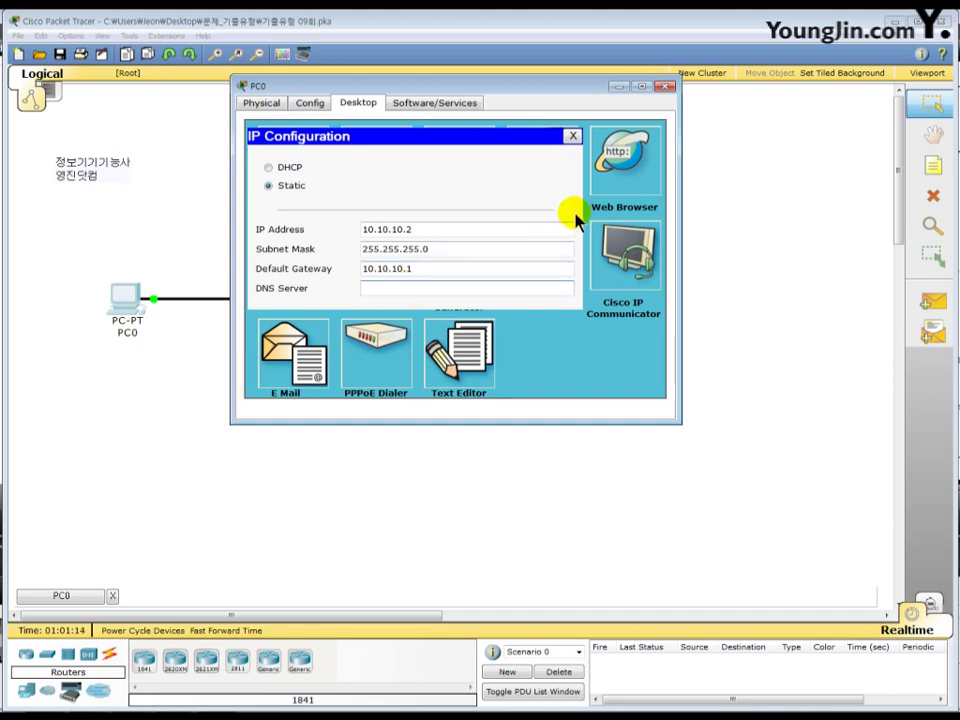
left_click(663, 88)
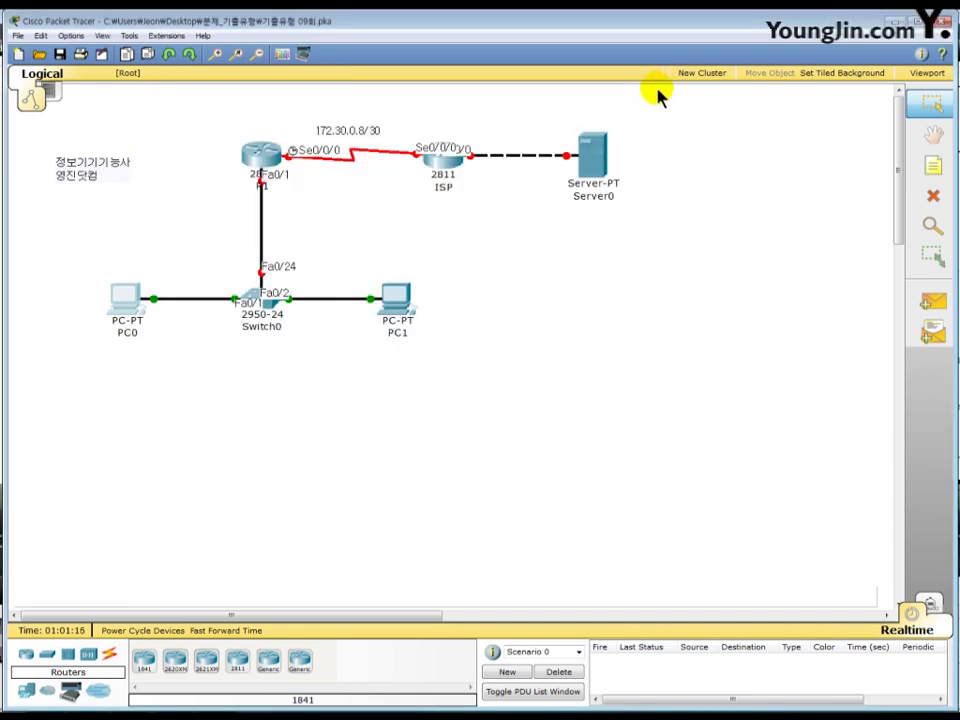
- Enter 10.10.10.1 as PC1's default gateway in IP Configuration and close its window
left_click(394, 298)
left_click_drag(397, 297, 503, 61)
left_click(352, 78)
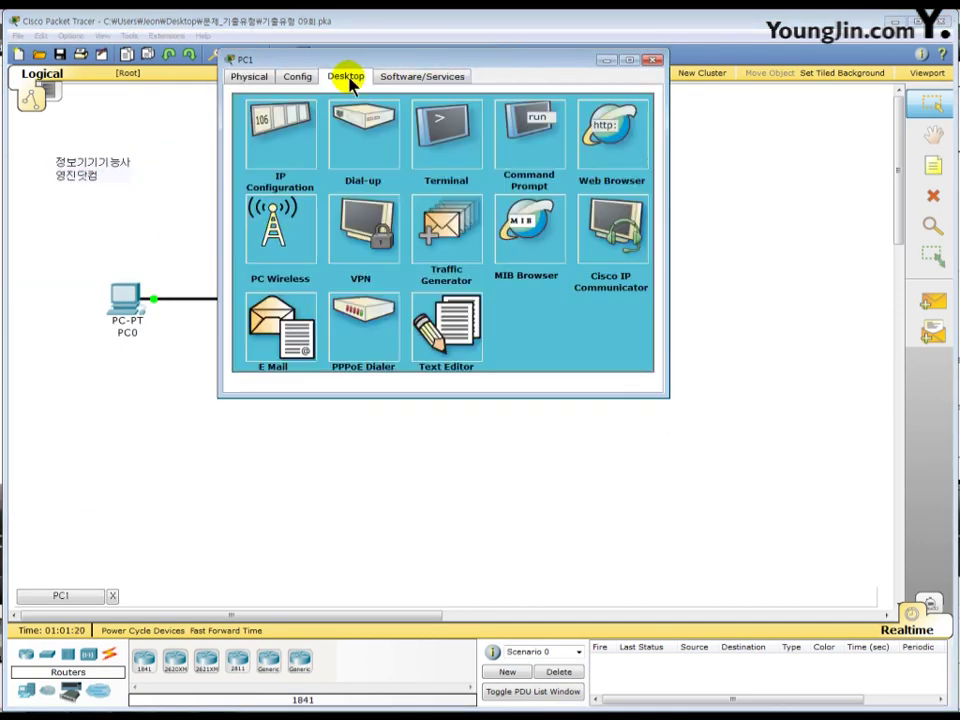
left_click(280, 130)
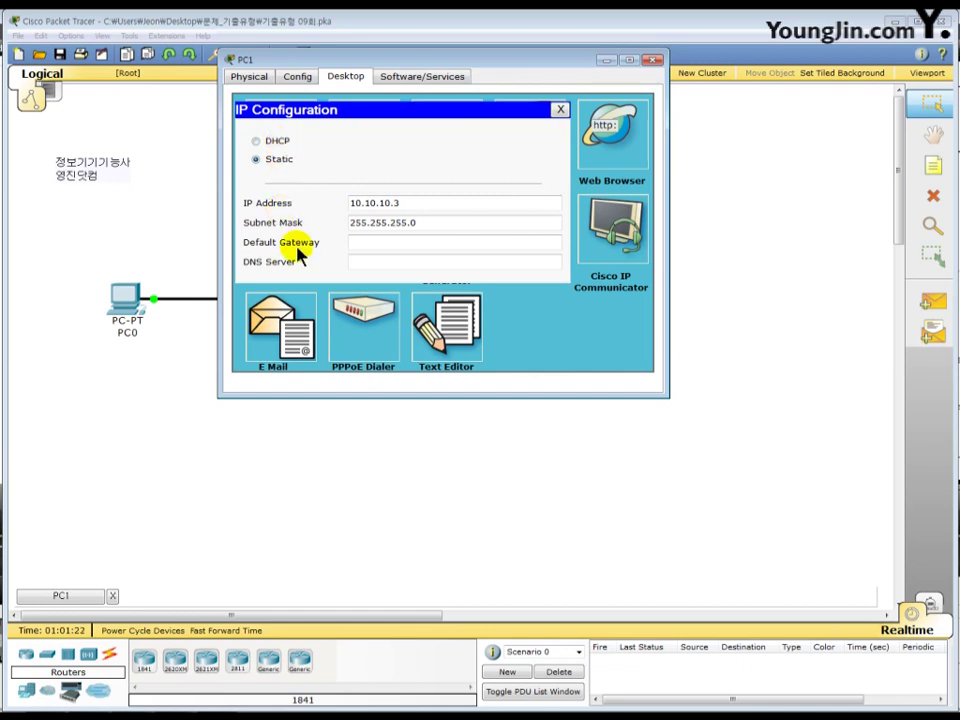
left_click(372, 241)
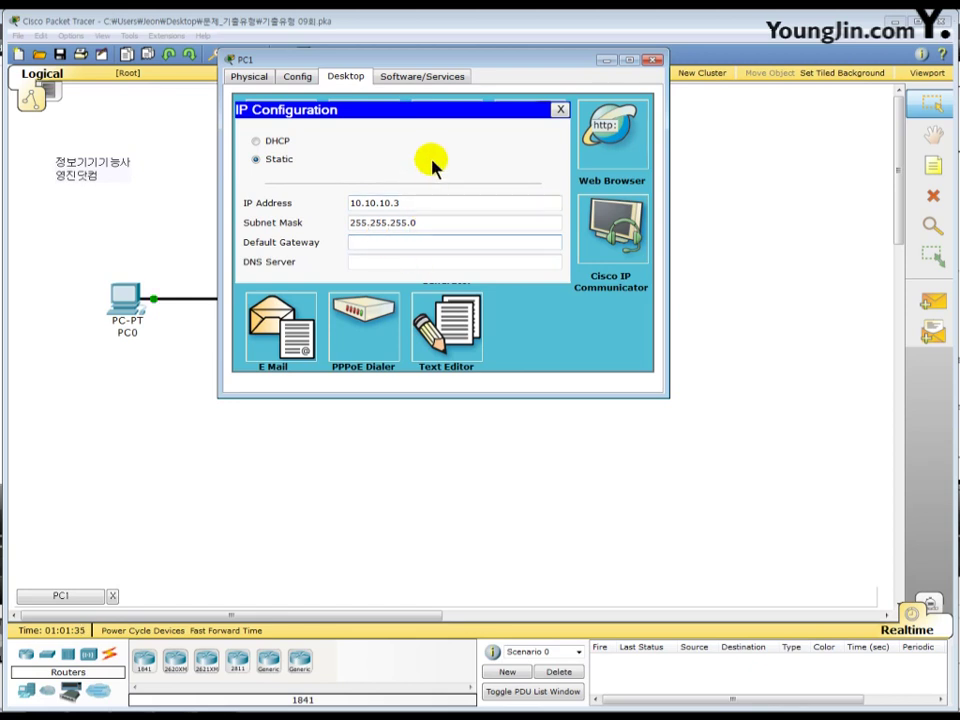
type("10.10.10.1")
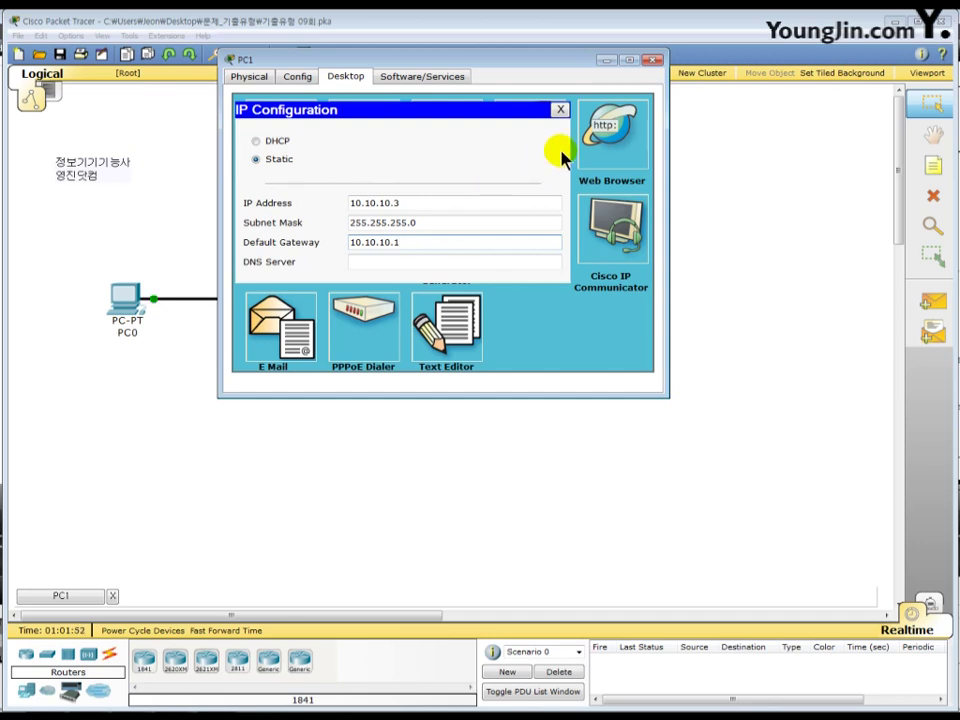
left_click(653, 61)
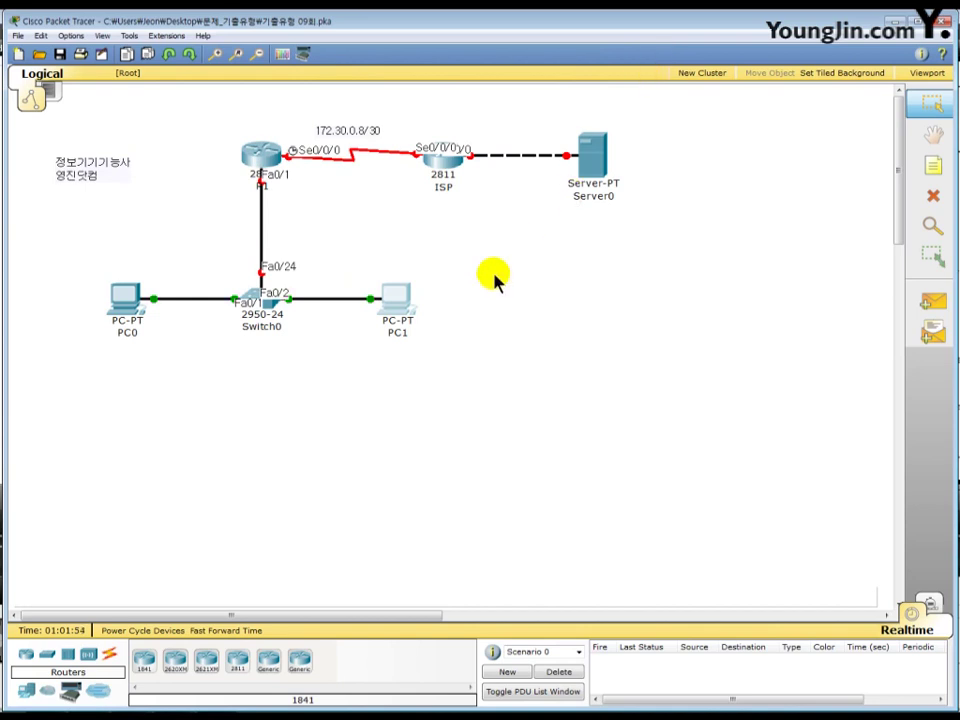
- Enter 20.20.20.1 as Server0's default gateway in IP Configuration and close its window
left_click(597, 162)
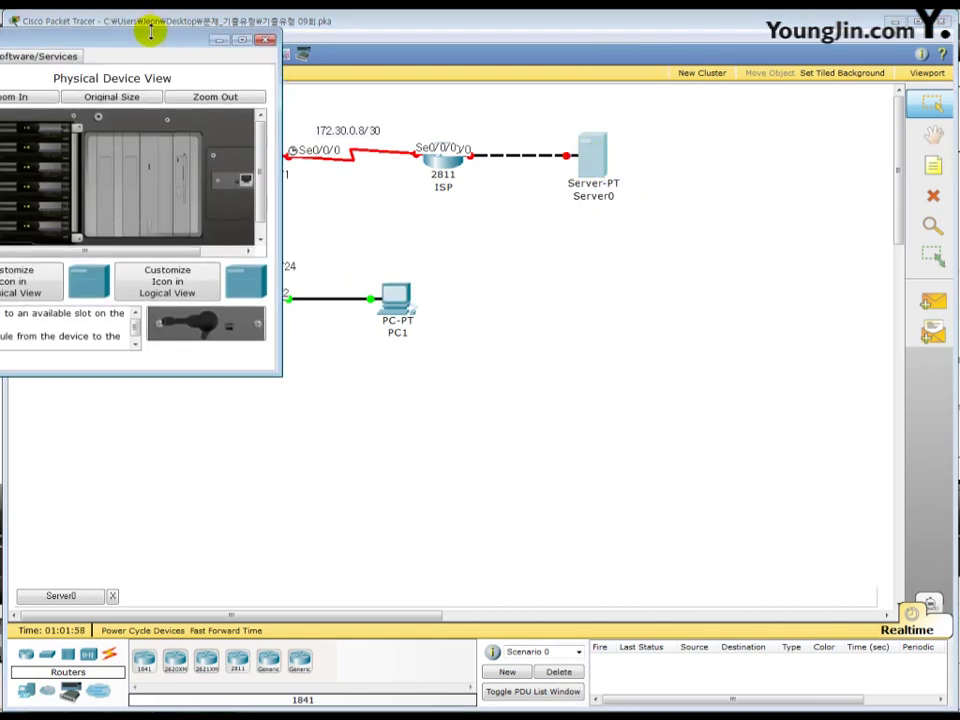
left_click_drag(146, 36, 547, 100)
left_click(372, 113)
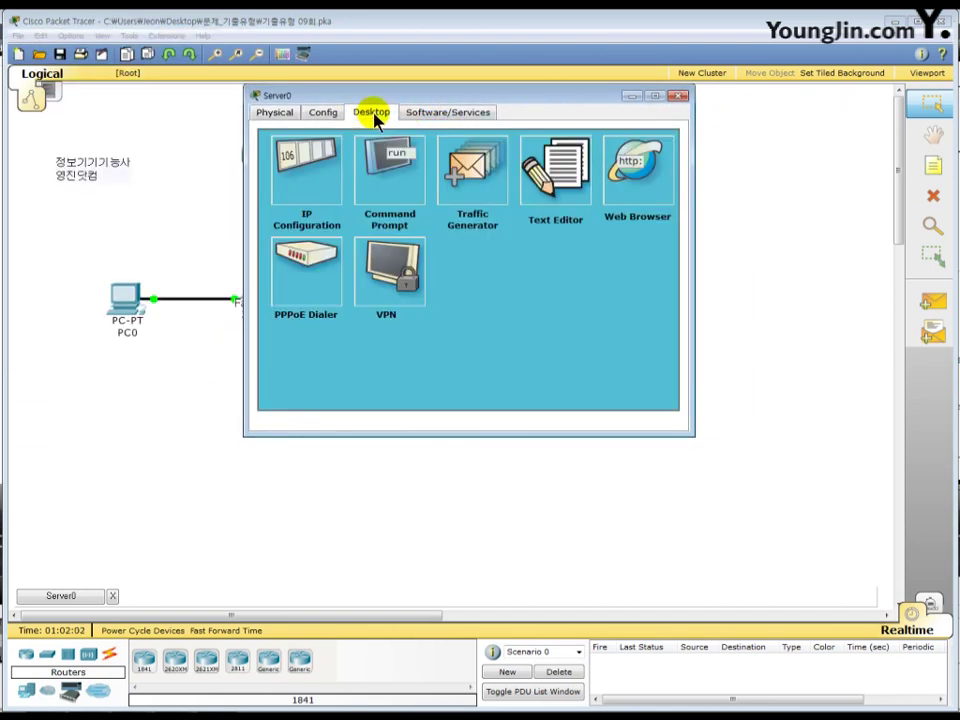
left_click(309, 165)
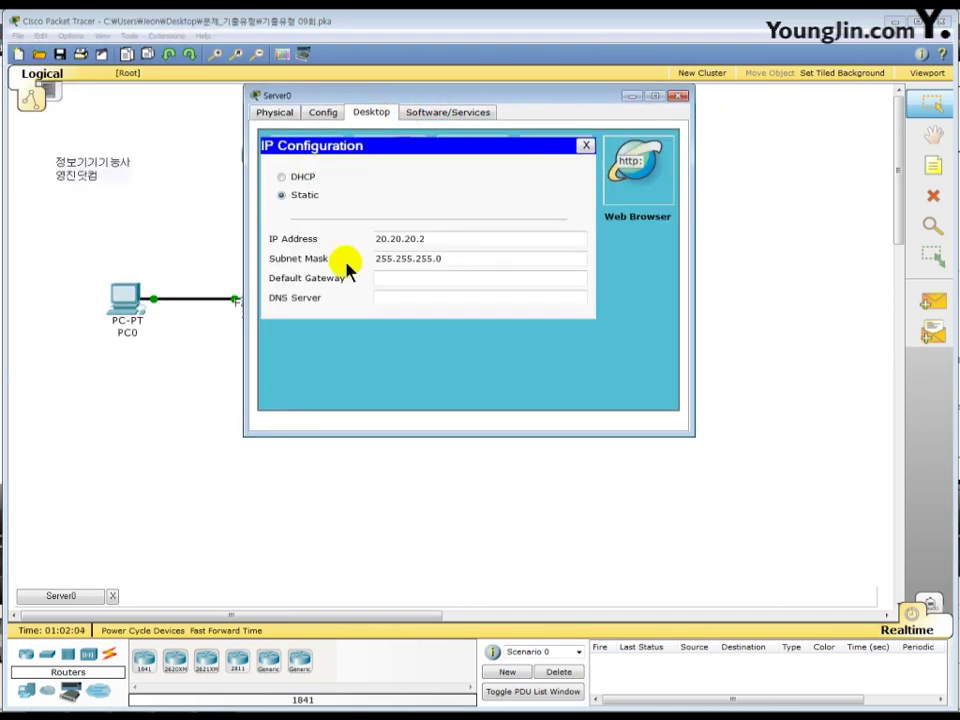
left_click(386, 280)
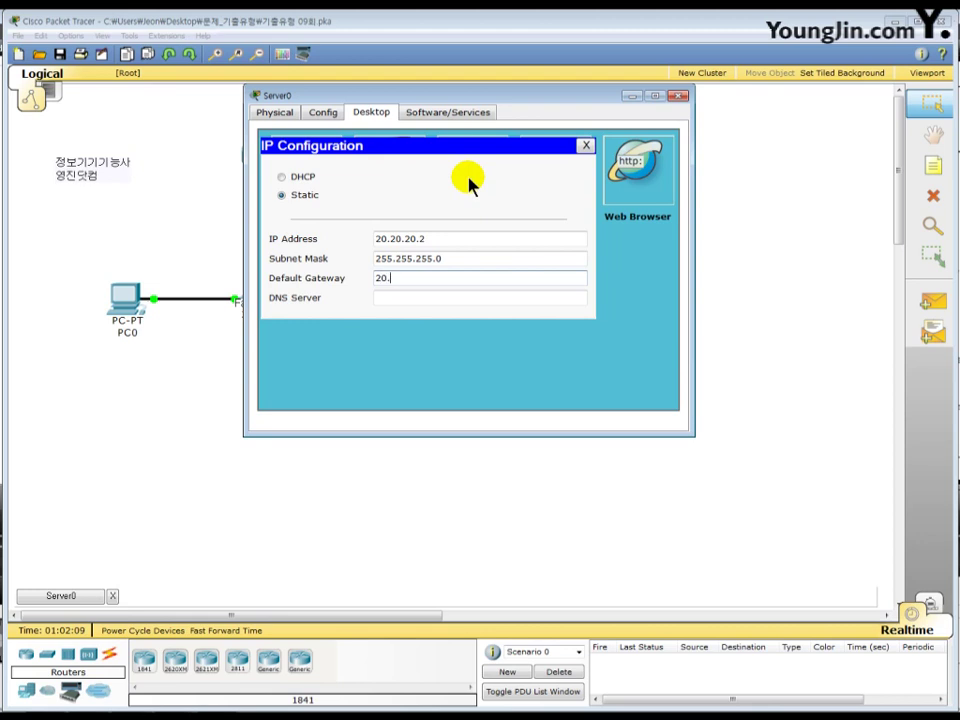
type("20.20.20.1")
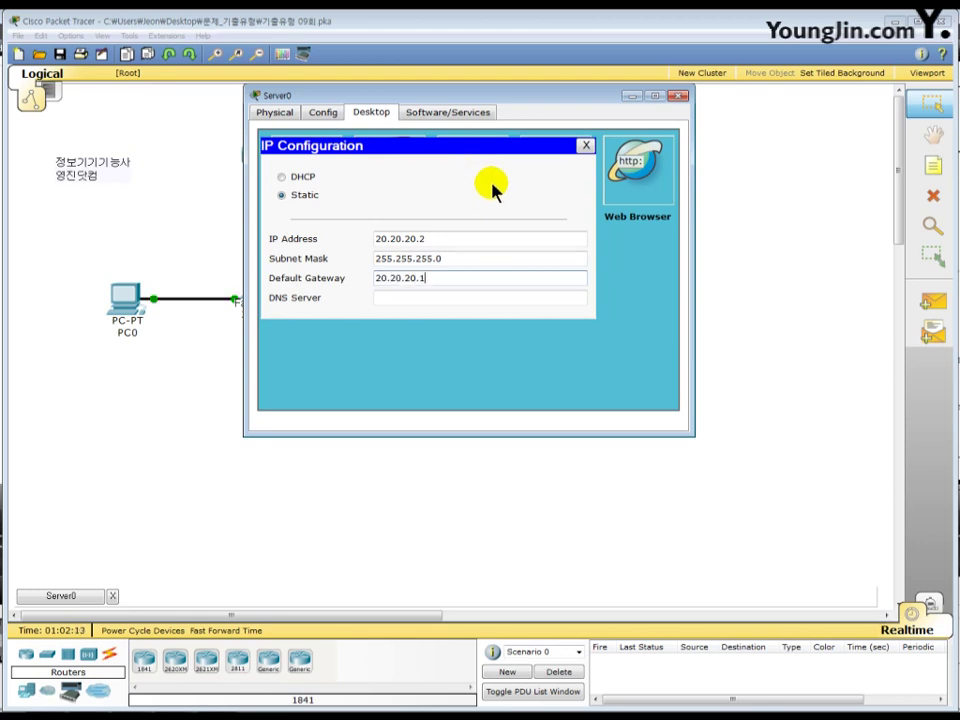
left_click(677, 97)
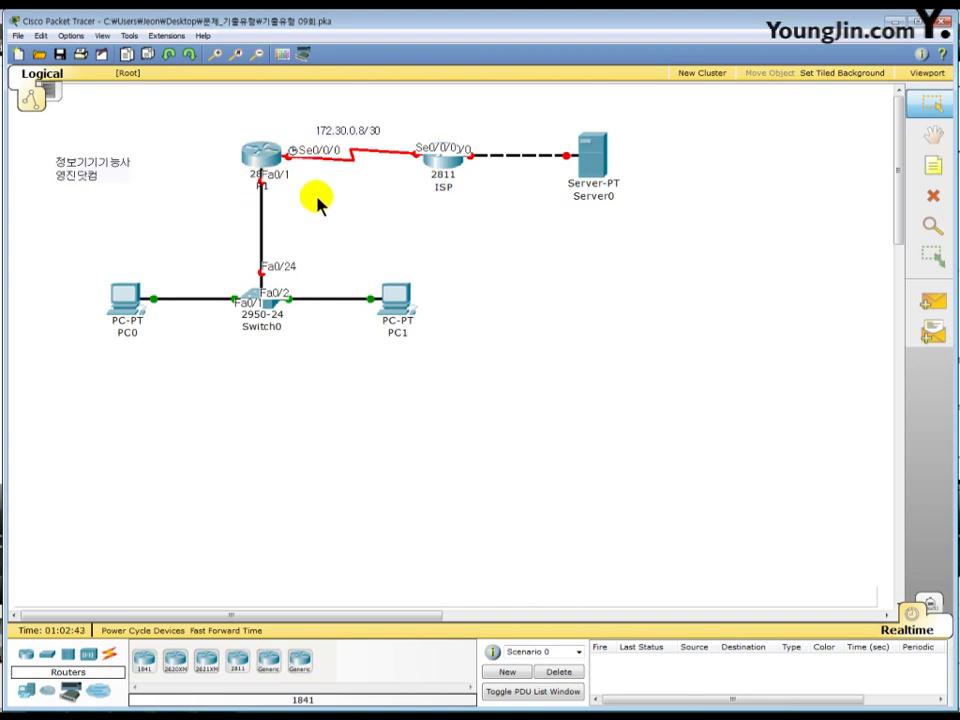
- Open R1's command line and enter privileged mode with 'en'
left_click(265, 162)
left_click_drag(150, 90, 420, 38)
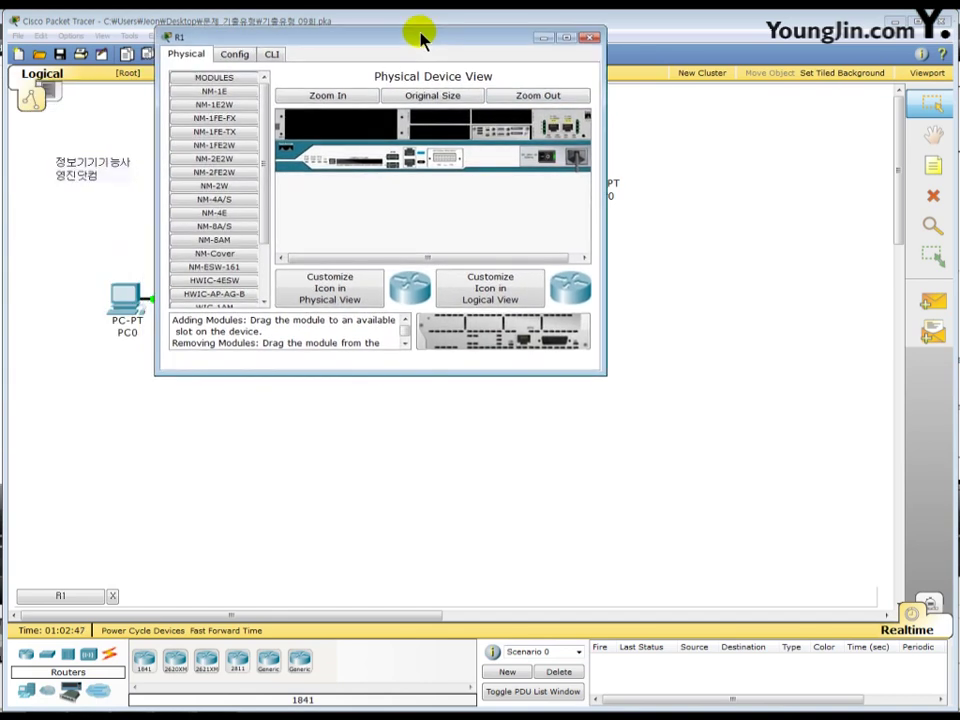
left_click(274, 57)
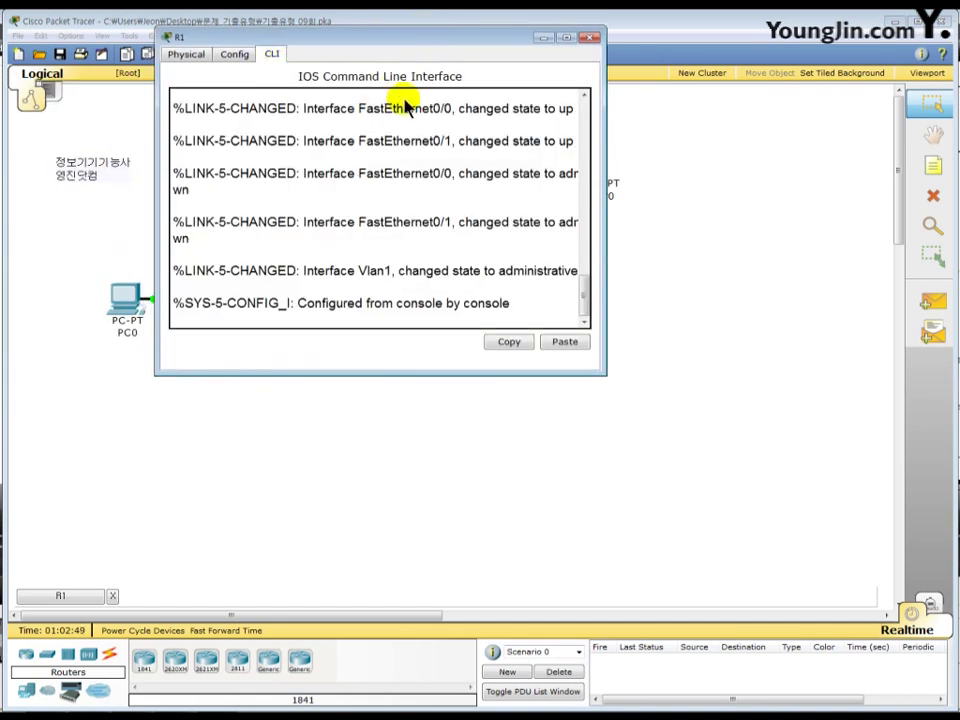
key("Return")
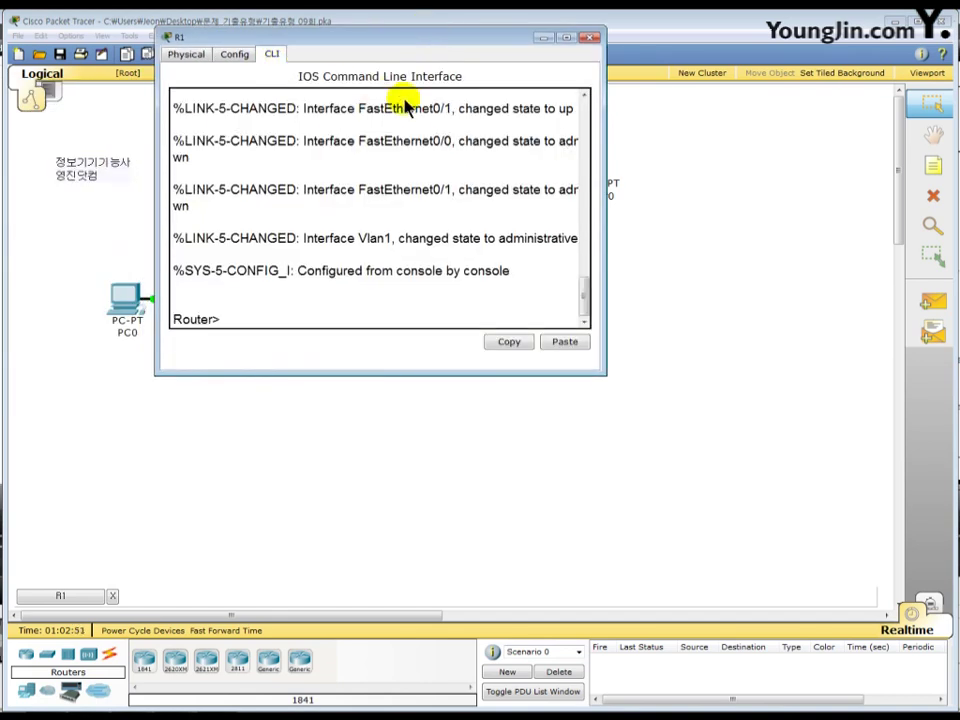
type("en")
key("Return")
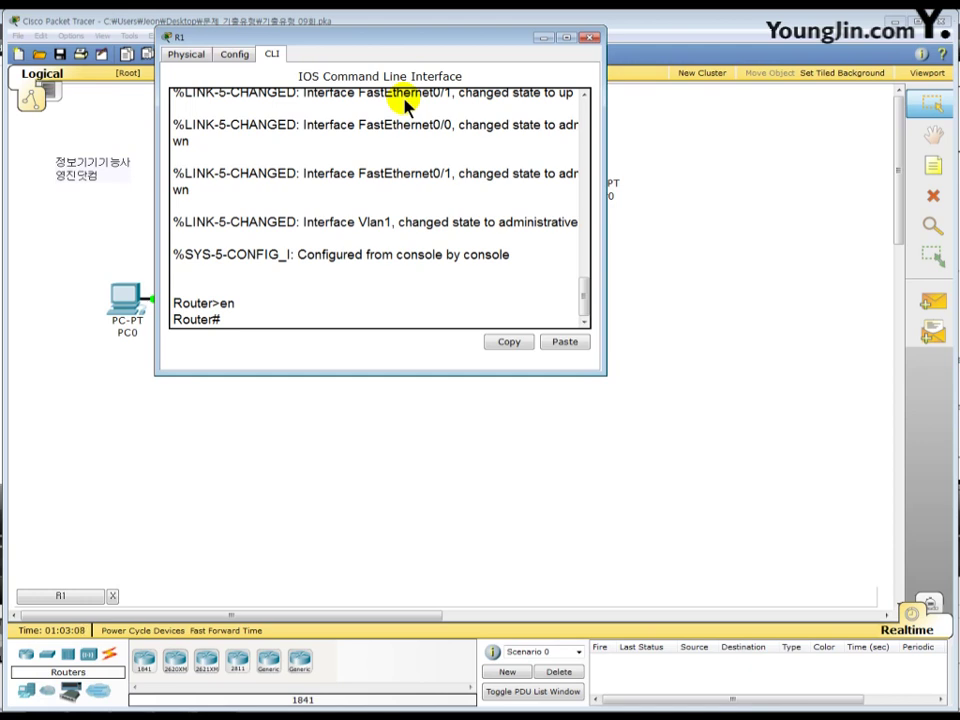
- Display R1's full running configuration with 'sh run', paging through to the end
type("sh run")
key("Return")
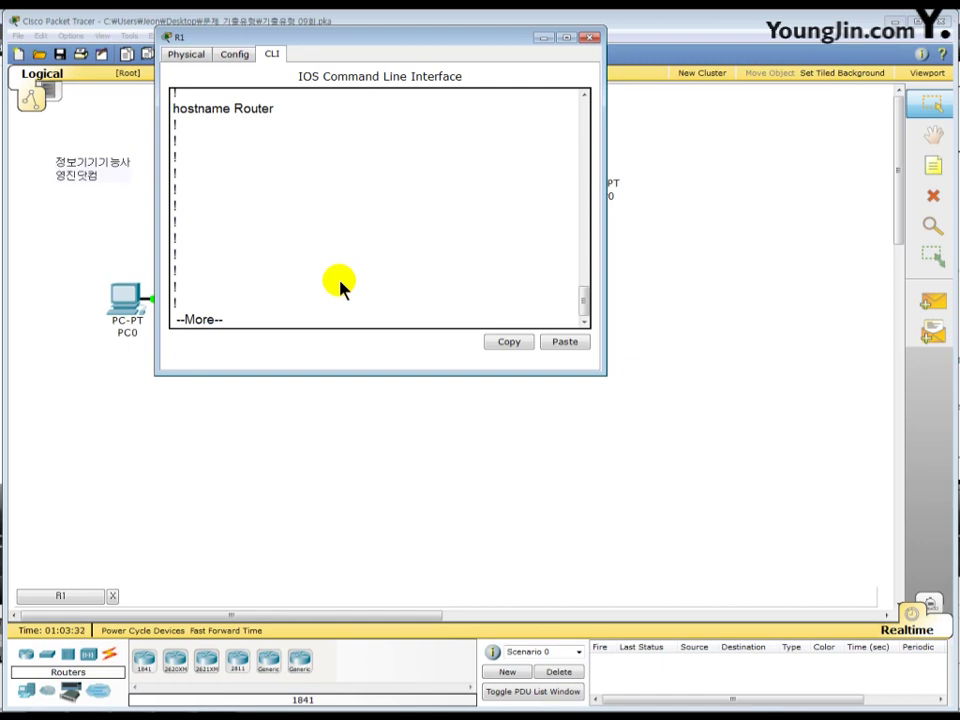
key("space")
key("space")
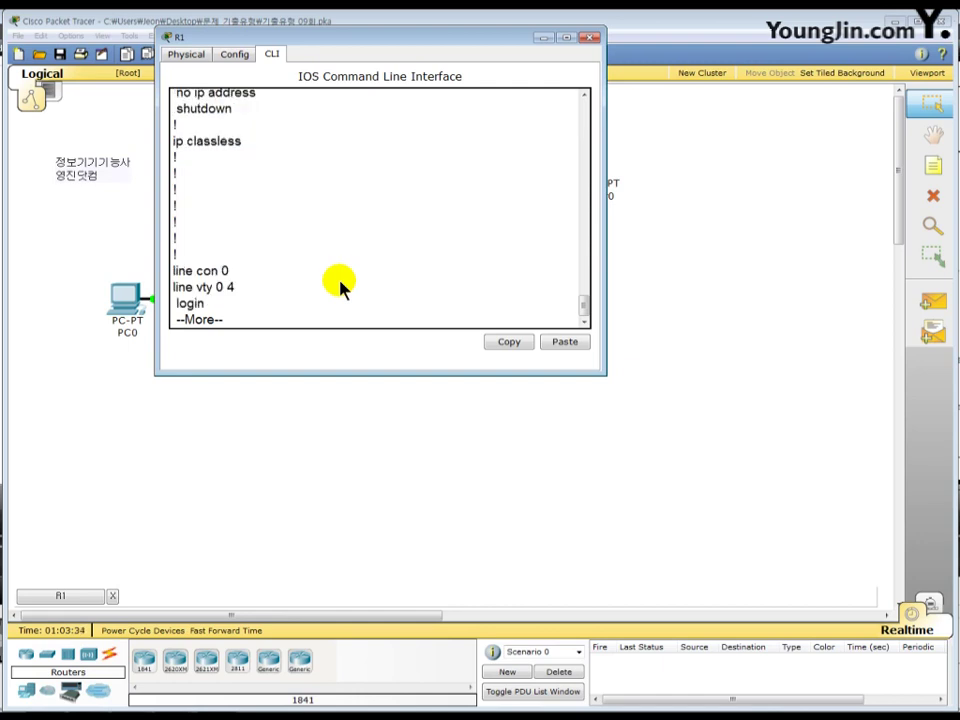
key("space")
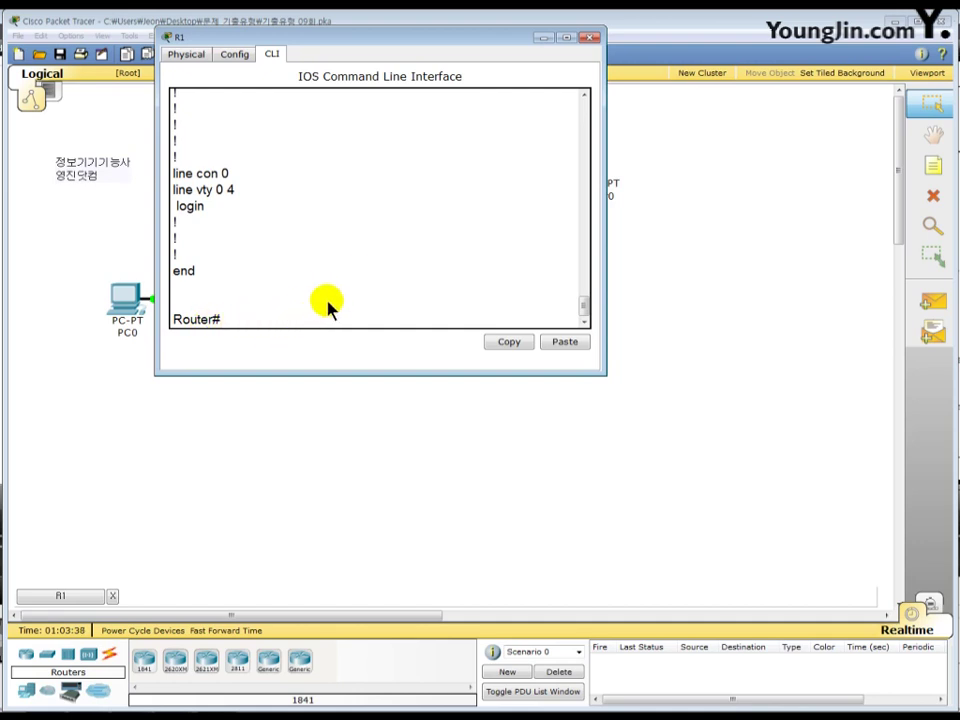
- Mark up FastEthernet0/1's port, 10.10.10.1 255.255.255.0 address and shutdown line in R1's running-config
scroll(340, 283, "up", 10)
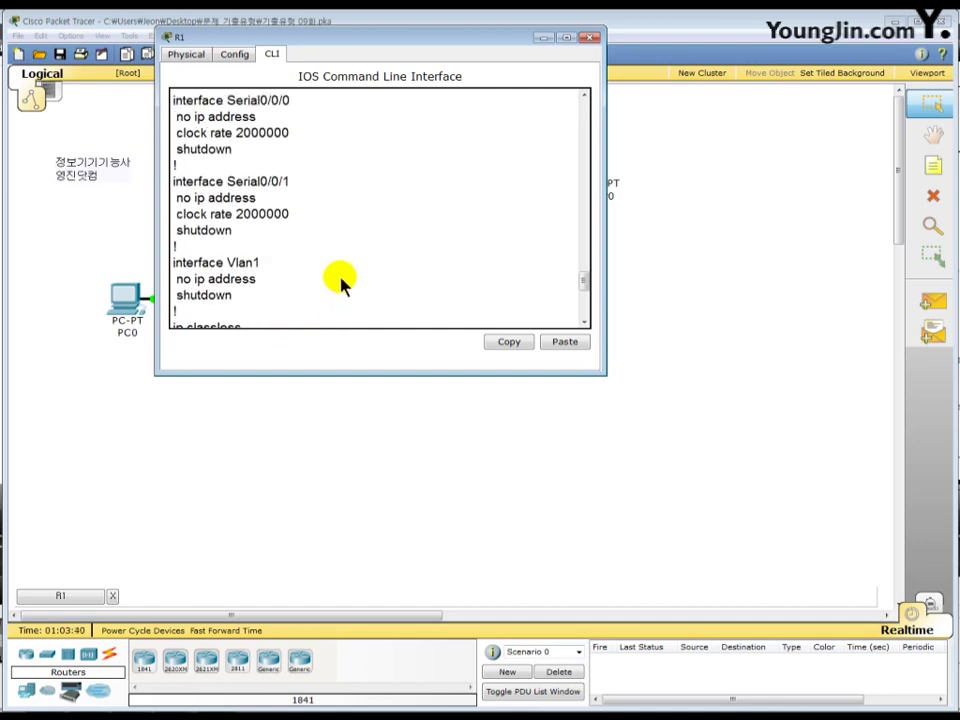
scroll(340, 283, "up", 1)
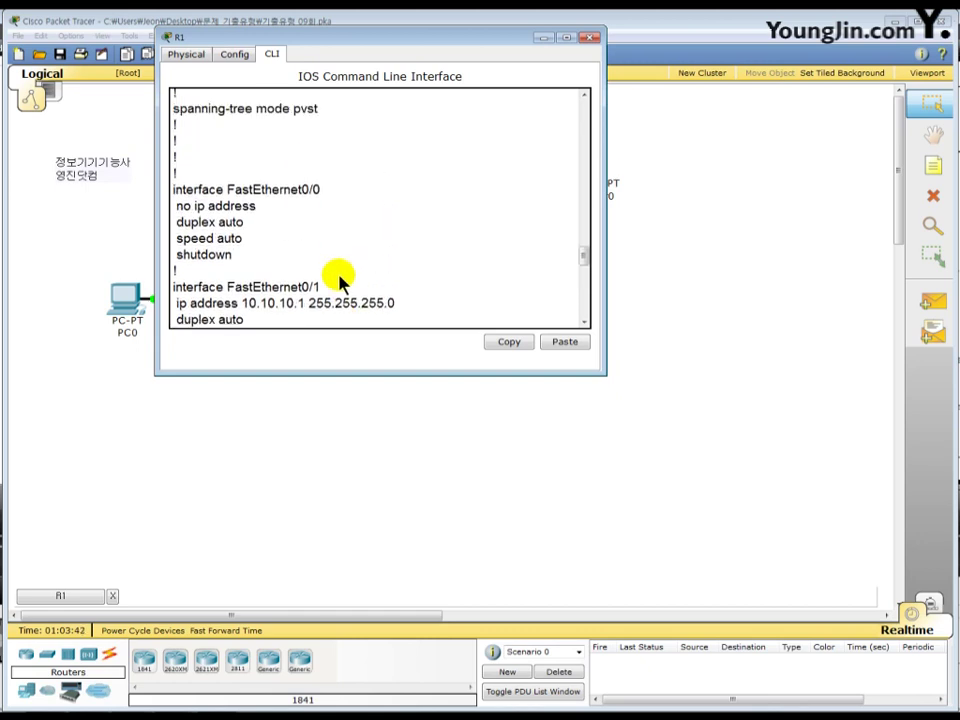
scroll(340, 281, "down", 2)
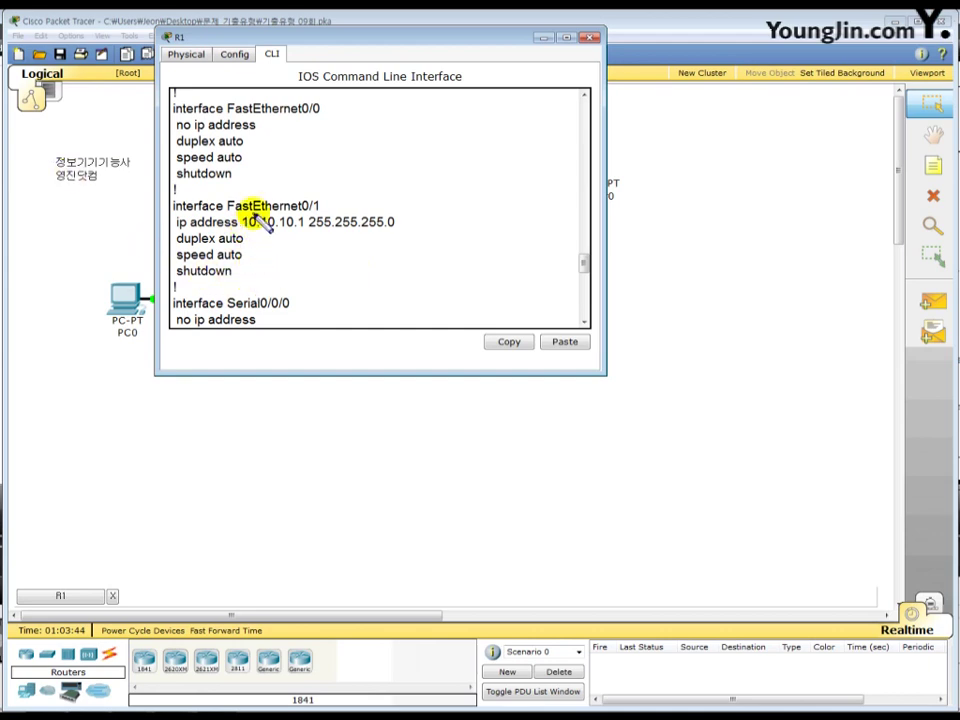
mouse_move(337, 212)
left_mouse_down()
mouse_move(281, 212)
mouse_move(304, 232)
mouse_move(381, 232)
left_mouse_up()
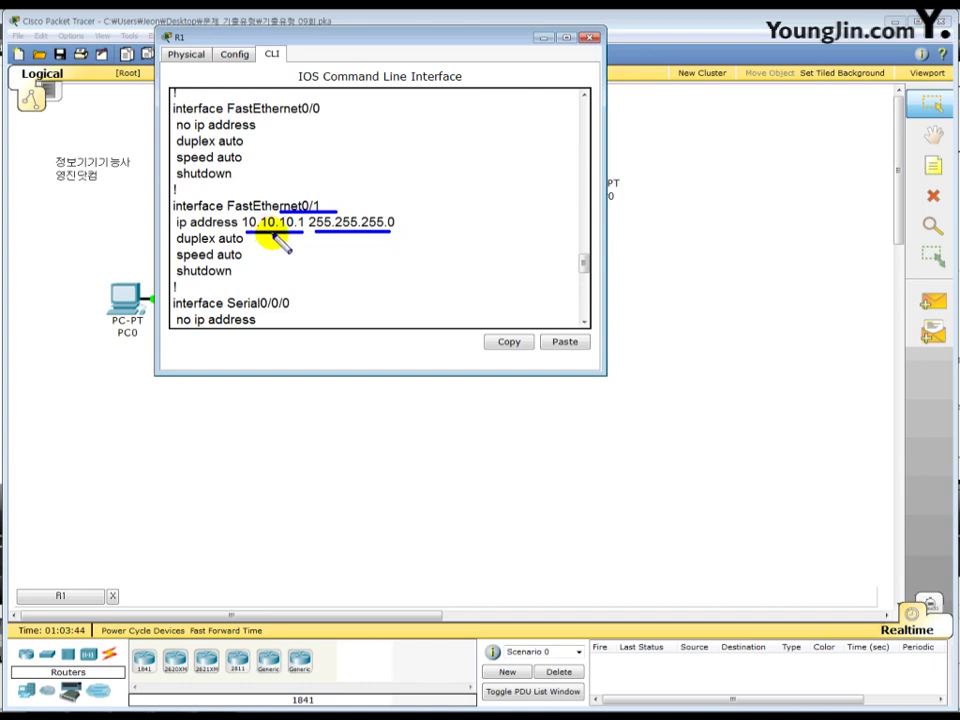
left_click_drag(272, 232, 272, 241)
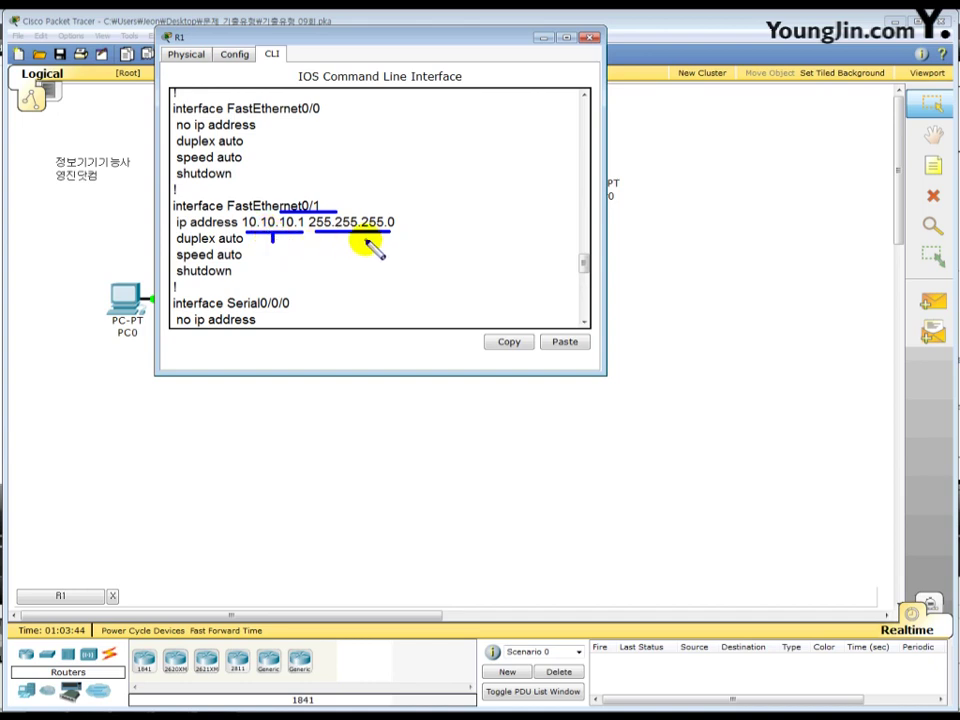
left_click_drag(366, 232, 366, 241)
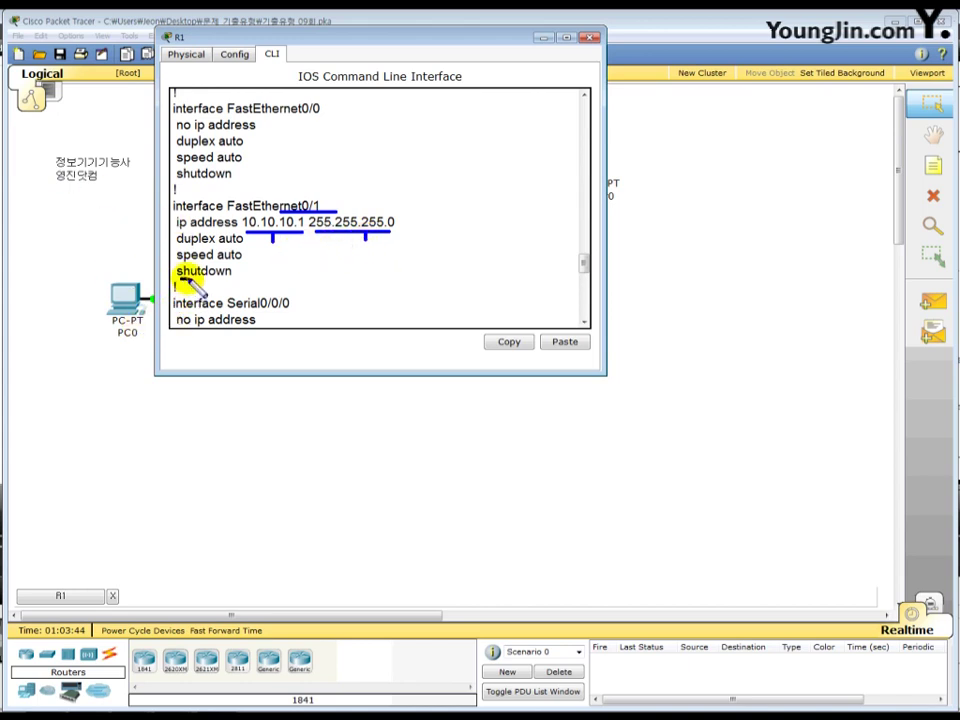
left_click_drag(180, 279, 230, 280)
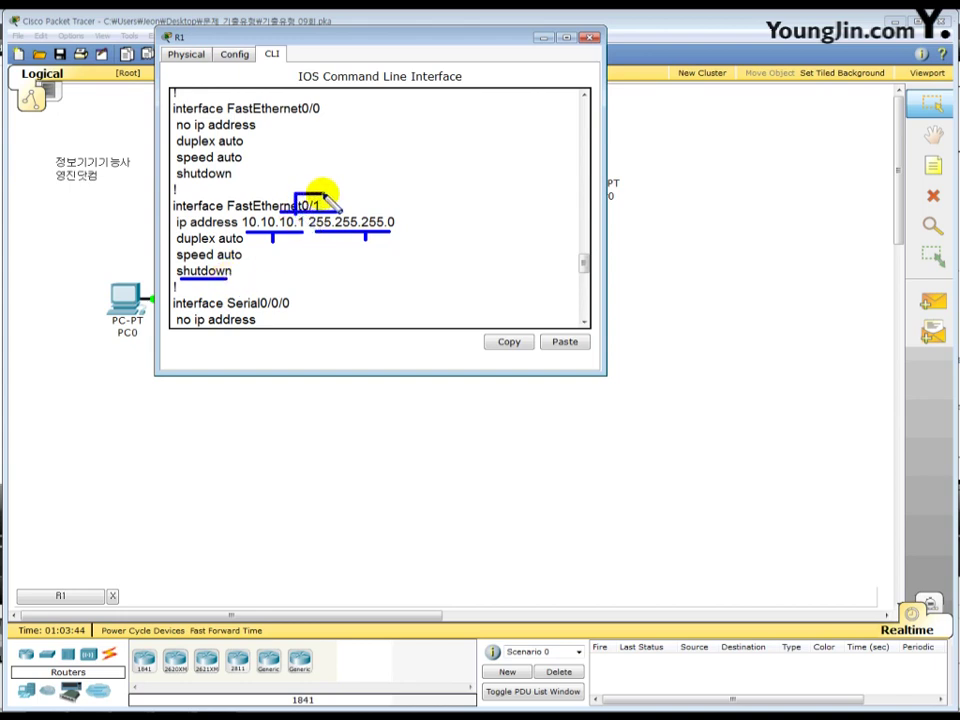
left_click_drag(297, 196, 326, 214)
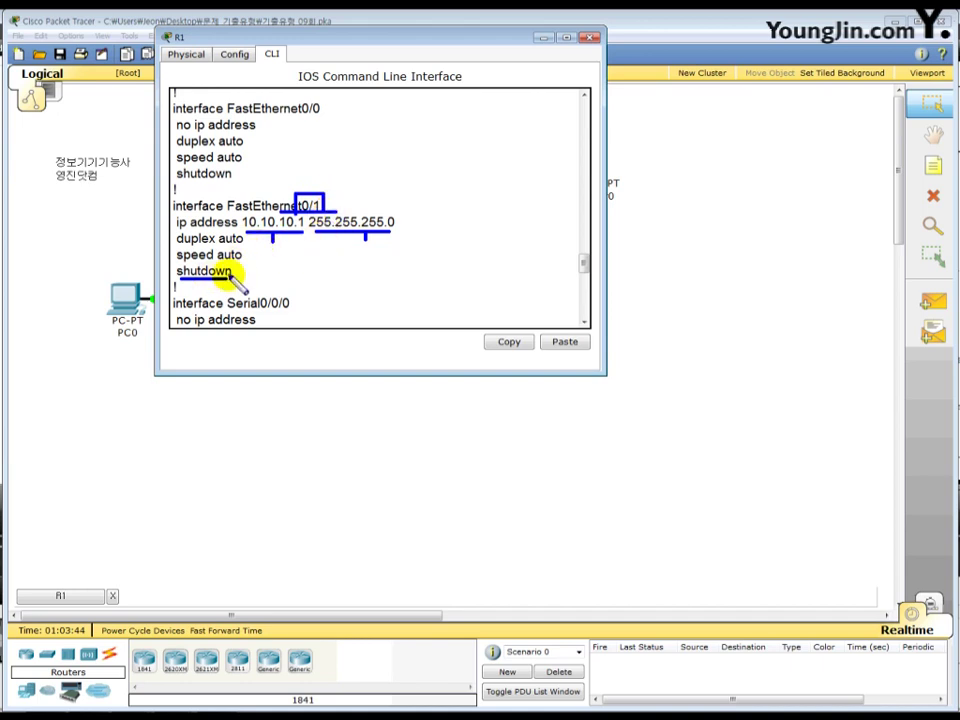
left_click_drag(247, 238, 390, 238)
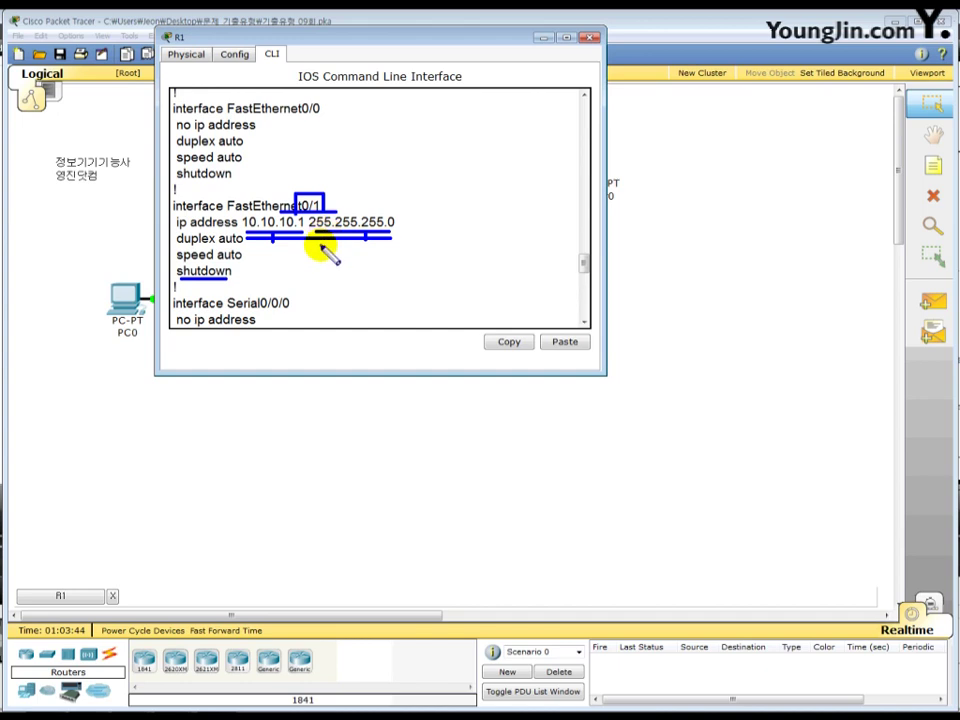
key("Escape")
- Underline Serial0/0/0's name, missing IP address and 2000000 clock rate, then minimize R1's window
scroll(322, 252, "down", 3)
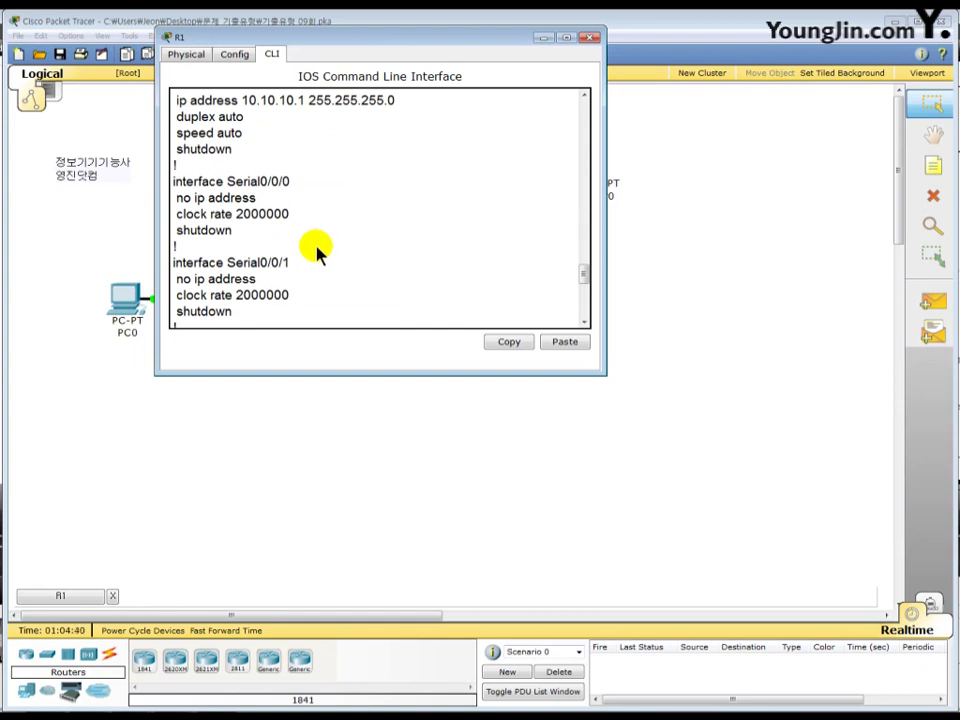
key("ctrl+2")
left_click_drag(228, 188, 307, 189)
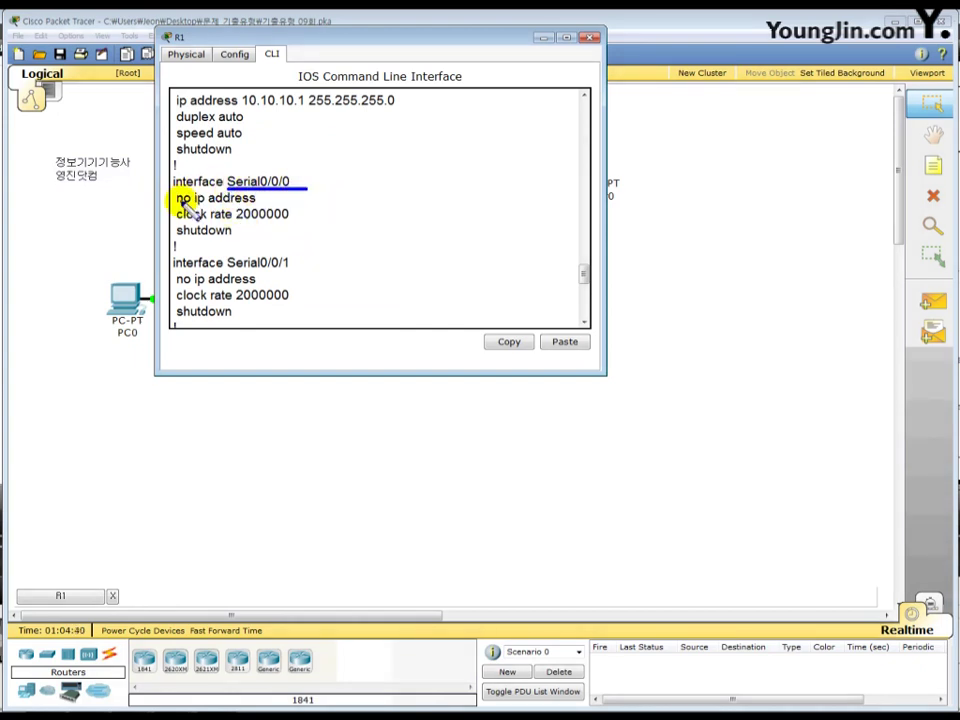
left_click_drag(178, 206, 256, 206)
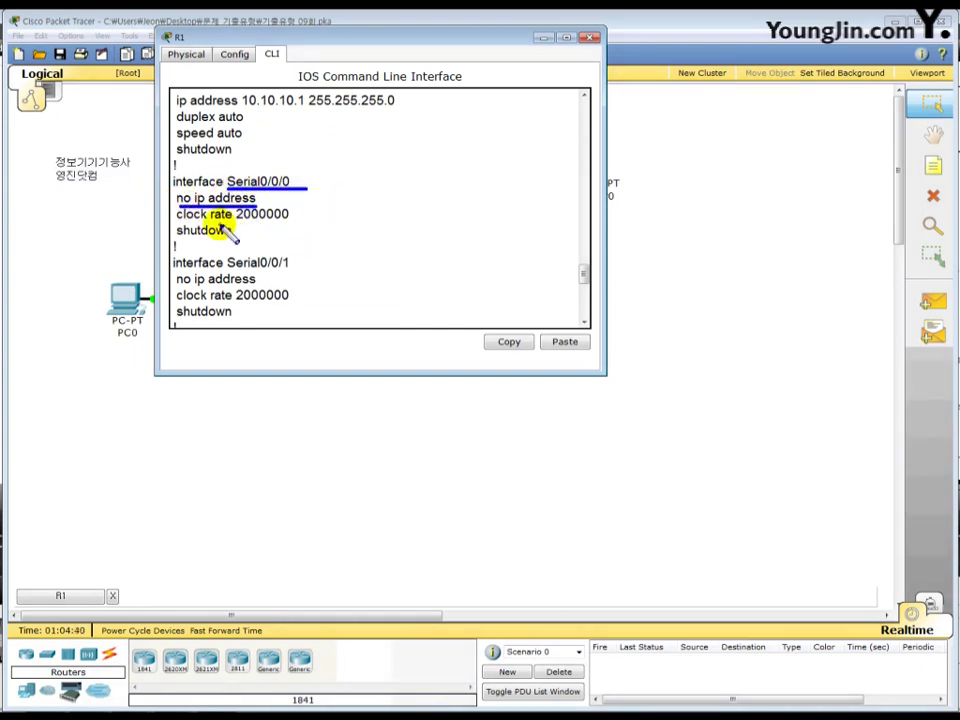
left_click_drag(186, 222, 290, 223)
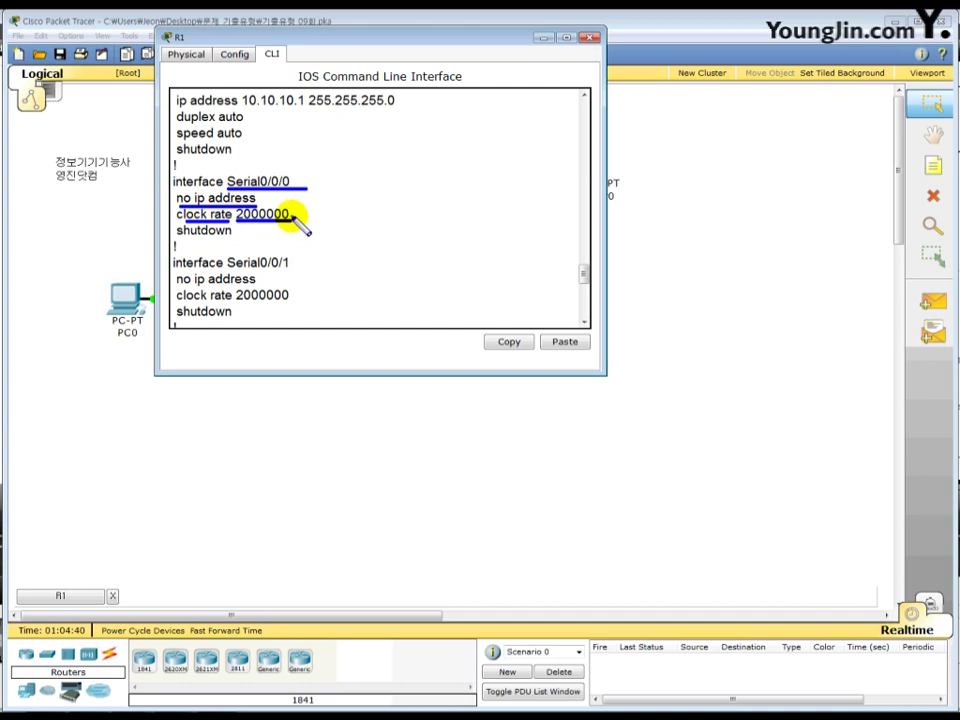
left_click_drag(292, 217, 304, 217)
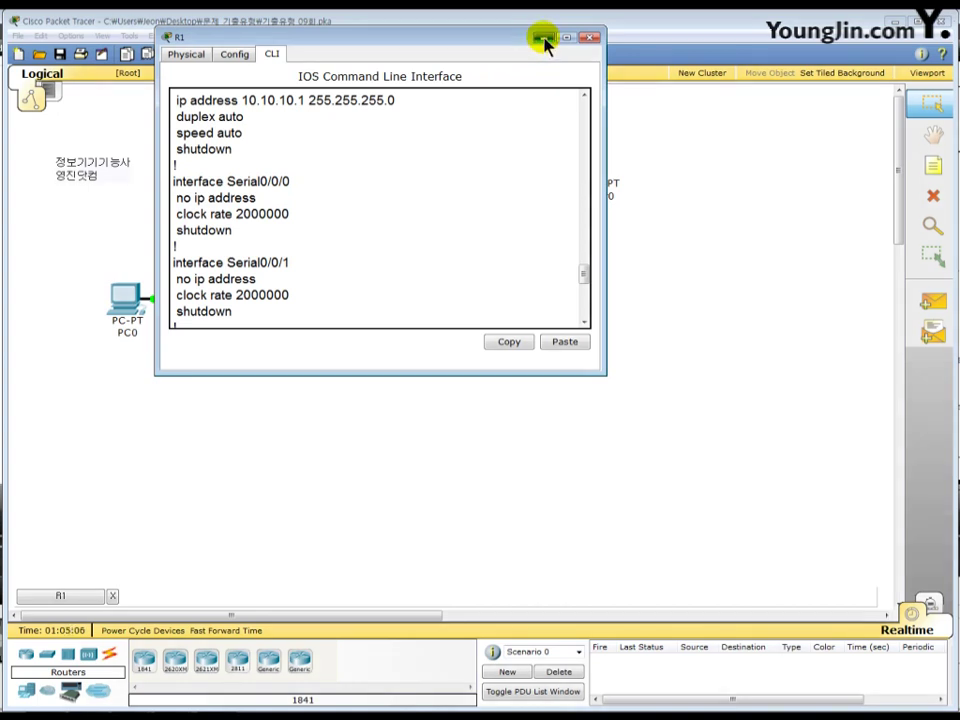
left_click(543, 40)
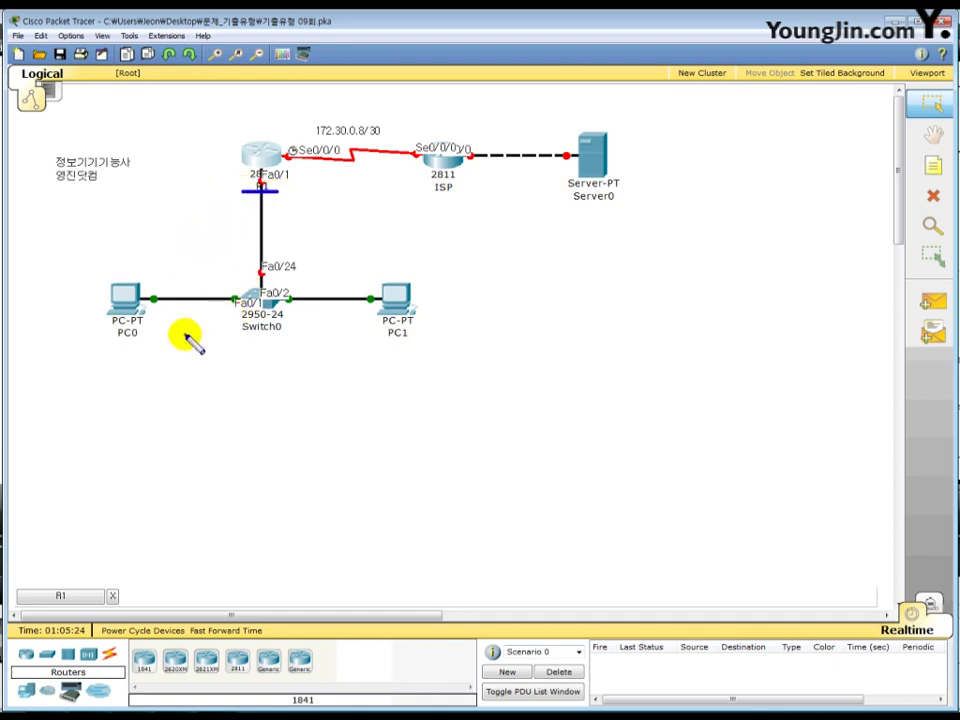
- Underline the PC0–PC1 LAN and label it with network 10.10.10.0 and wildcard 0.0.0.255
mouse_move(118, 345)
left_mouse_down()
mouse_move(120, 360)
mouse_move(332, 359)
mouse_move(400, 358)
mouse_move(398, 343)
left_mouse_up()
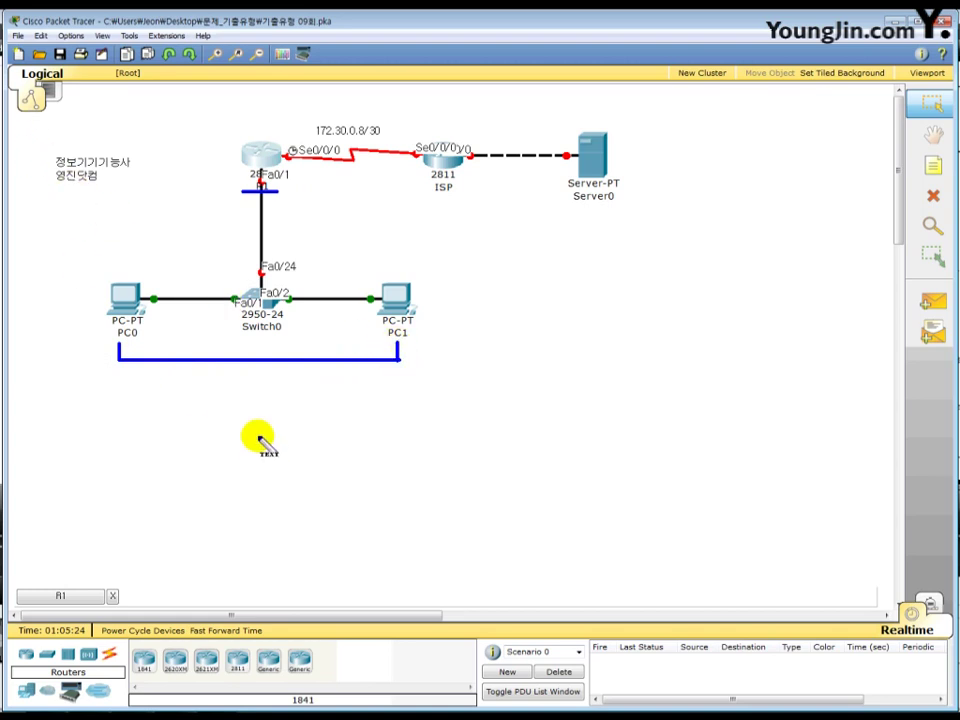
left_click(187, 370)
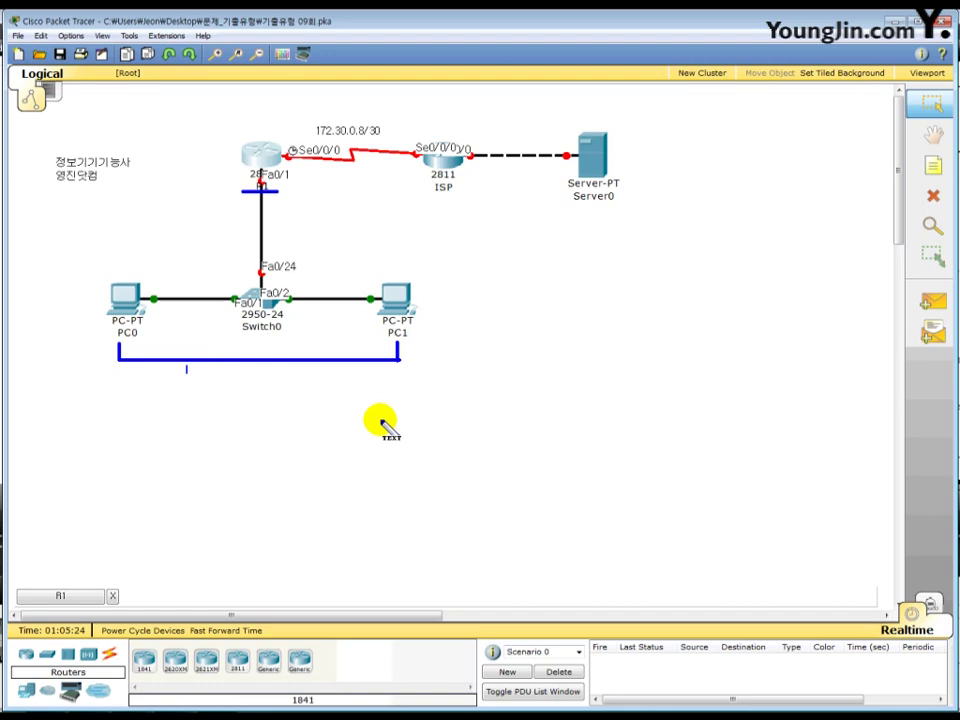
type("10.10")
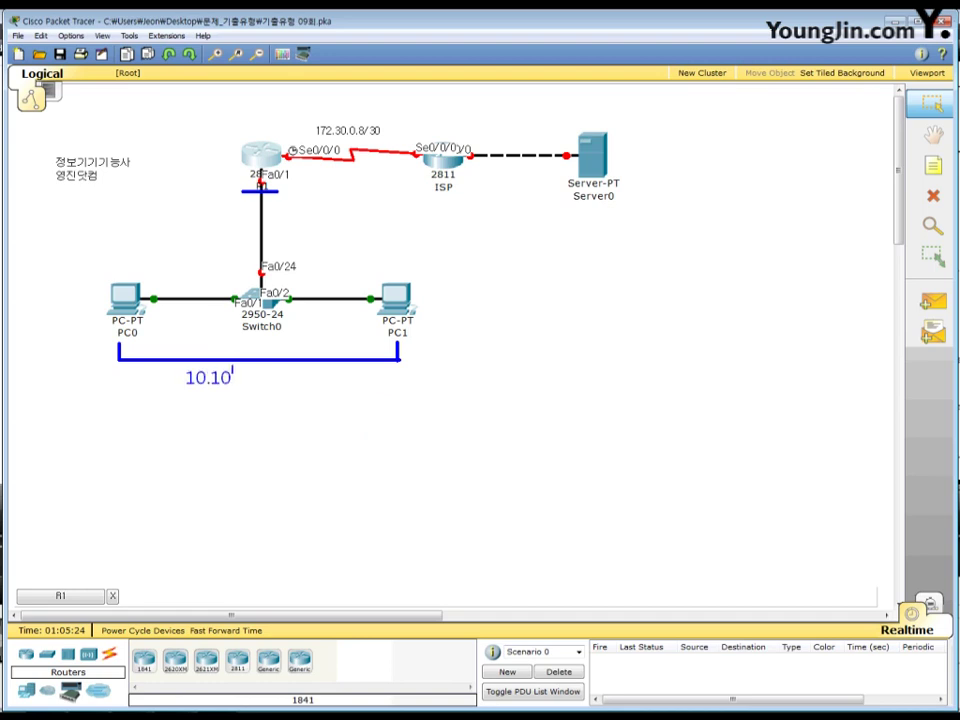
type(".10.0")
key("Return")
type("0.0.")
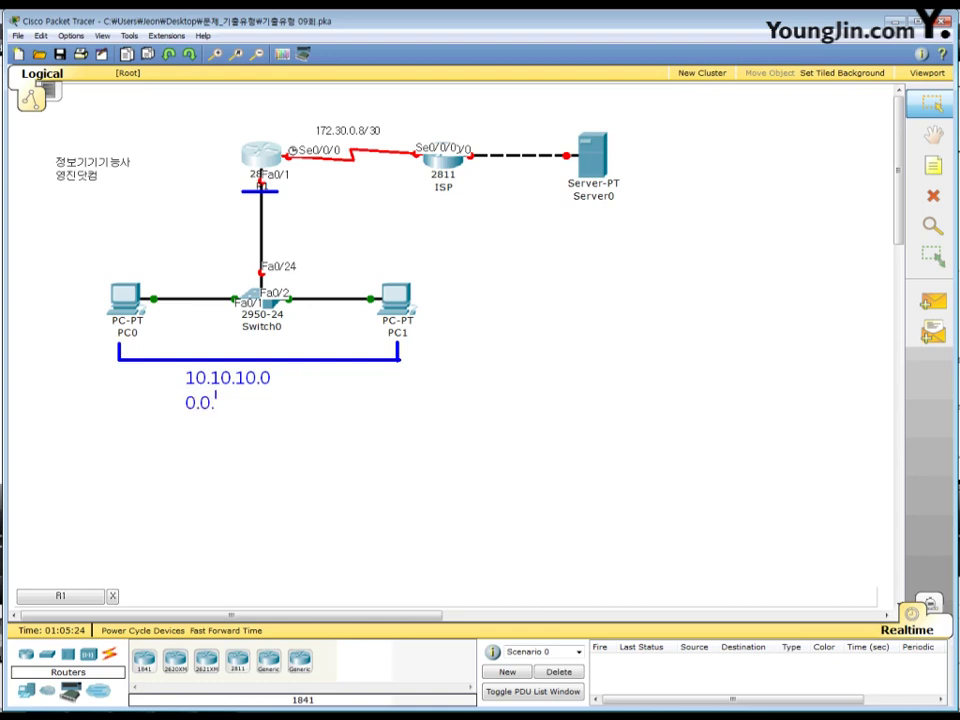
type("0.255")
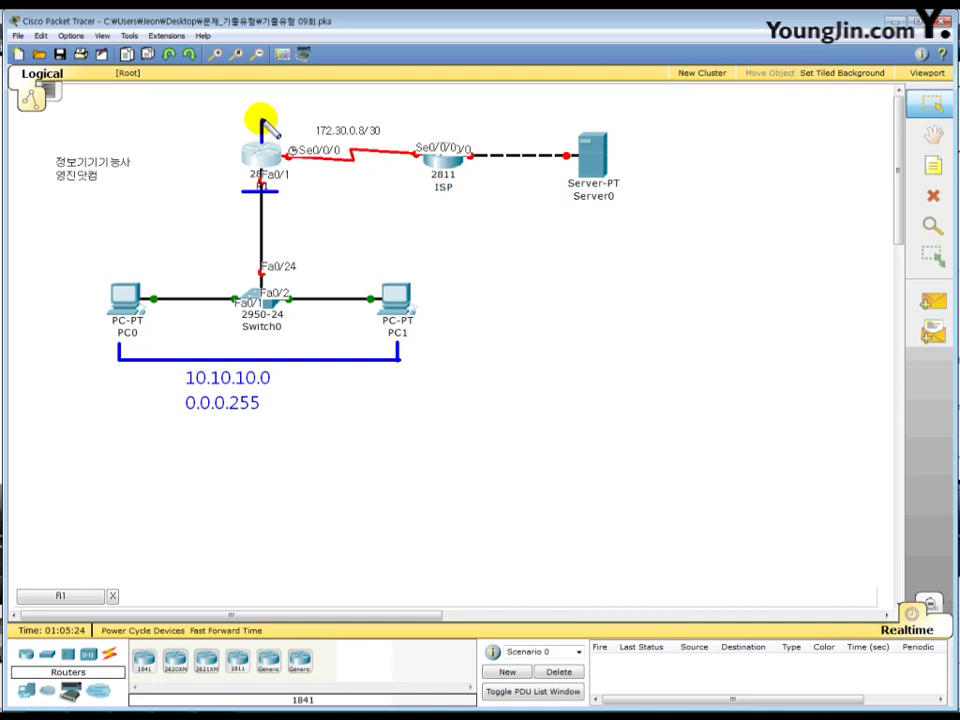
- Mark the R1–ISP serial link, note 172.30.0.8 / 0.0.0.3 beside R1, then clear all annotations
mouse_move(262, 121)
left_mouse_down()
mouse_move(435, 122)
mouse_move(437, 133)
left_mouse_up()
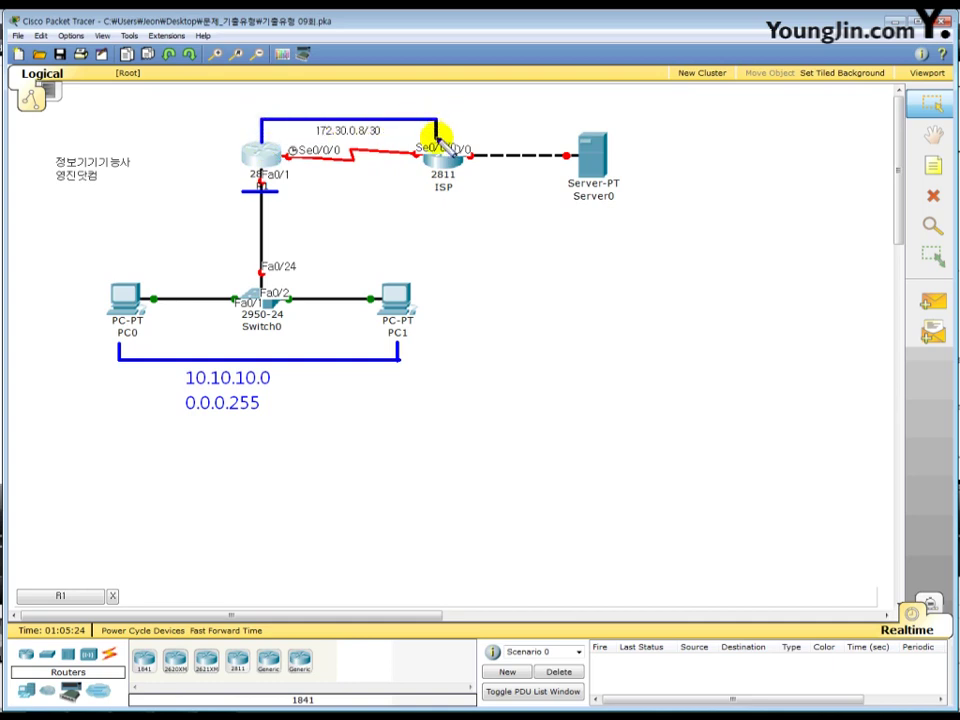
left_click_drag(316, 134, 362, 138)
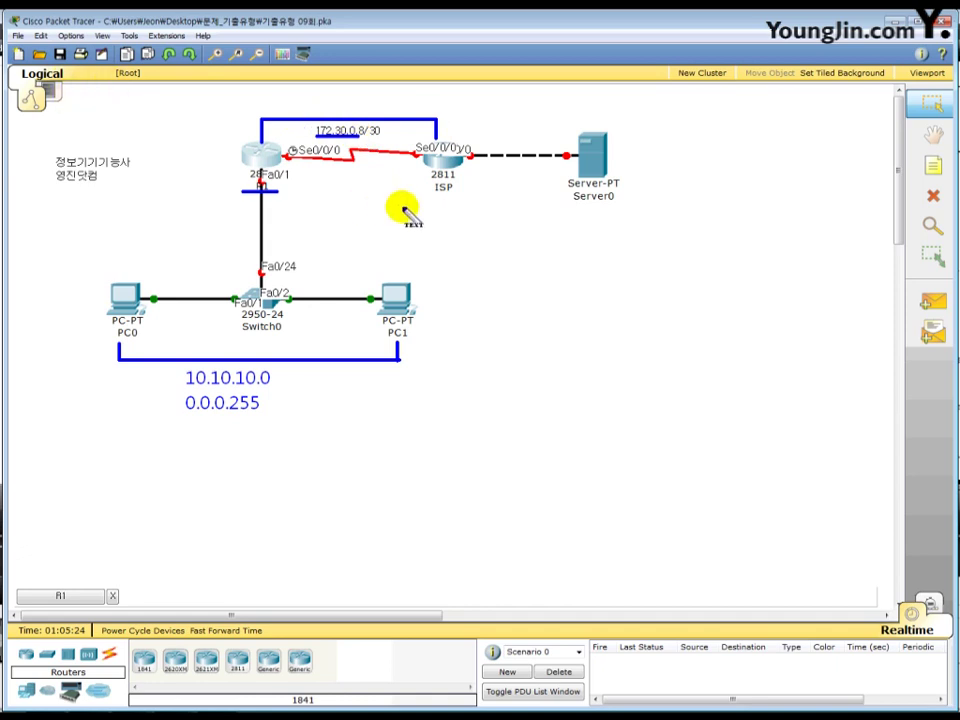
left_click(300, 172)
type("172.")
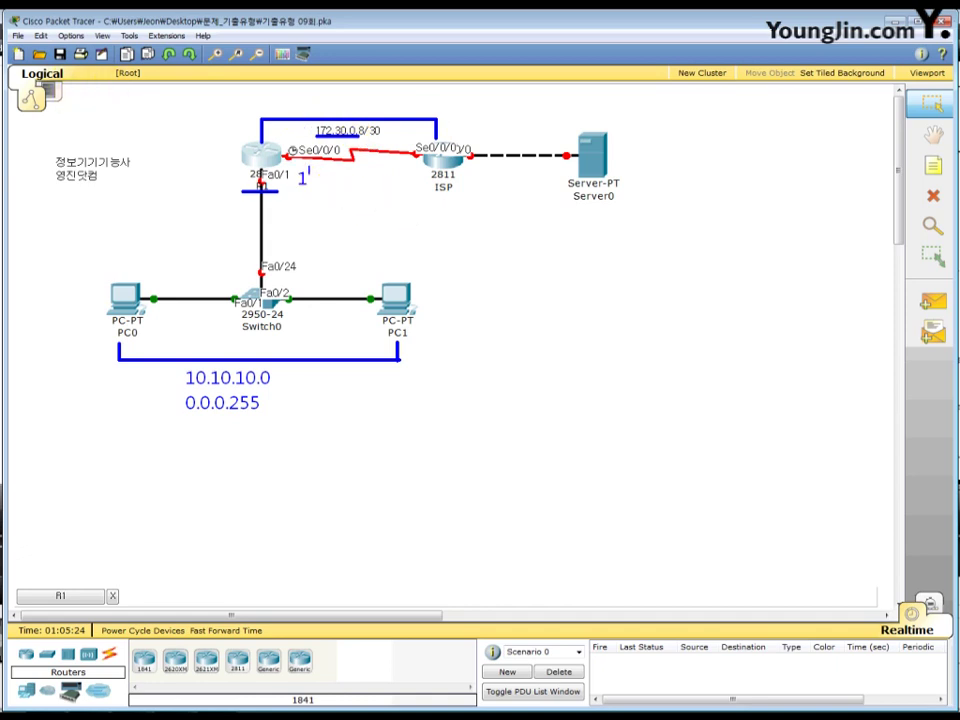
type("0.0.8")
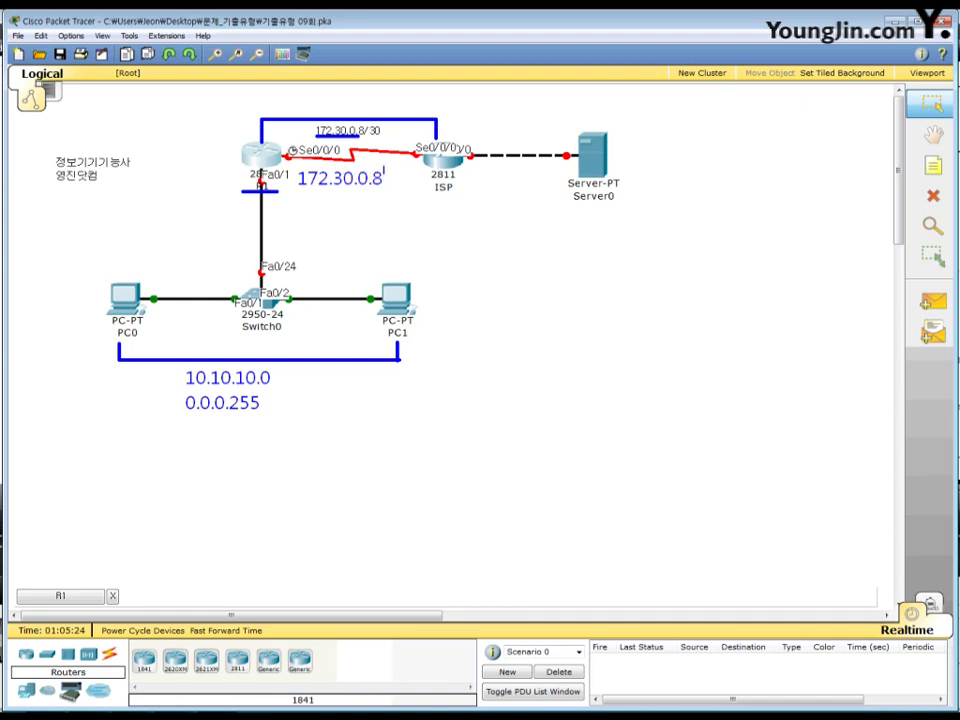
key("Return")
type("0.0.0.3")
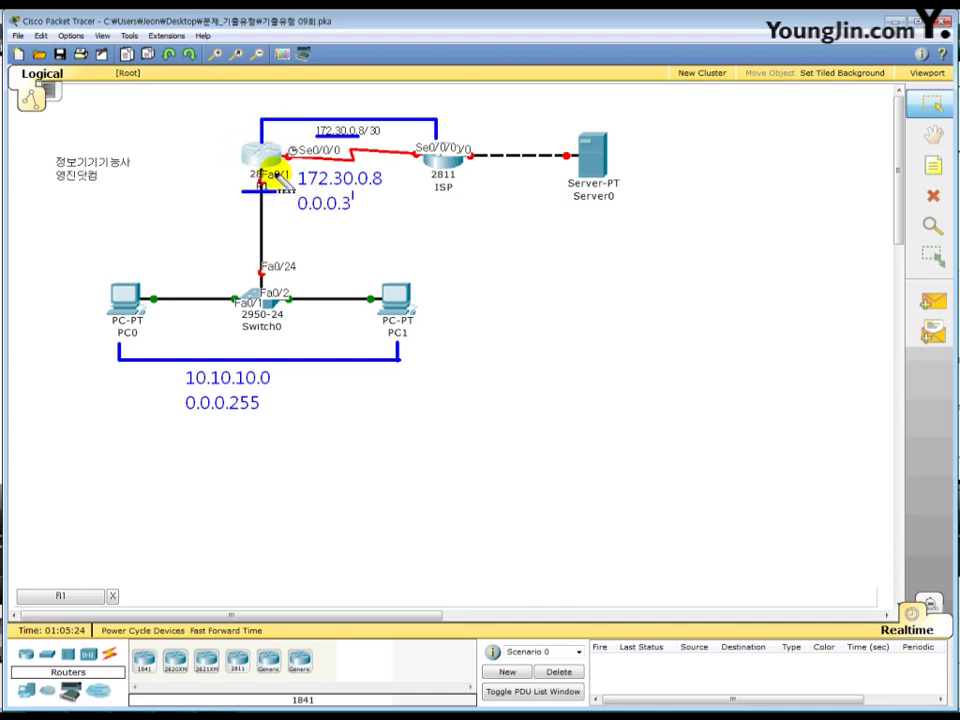
key("Escape")
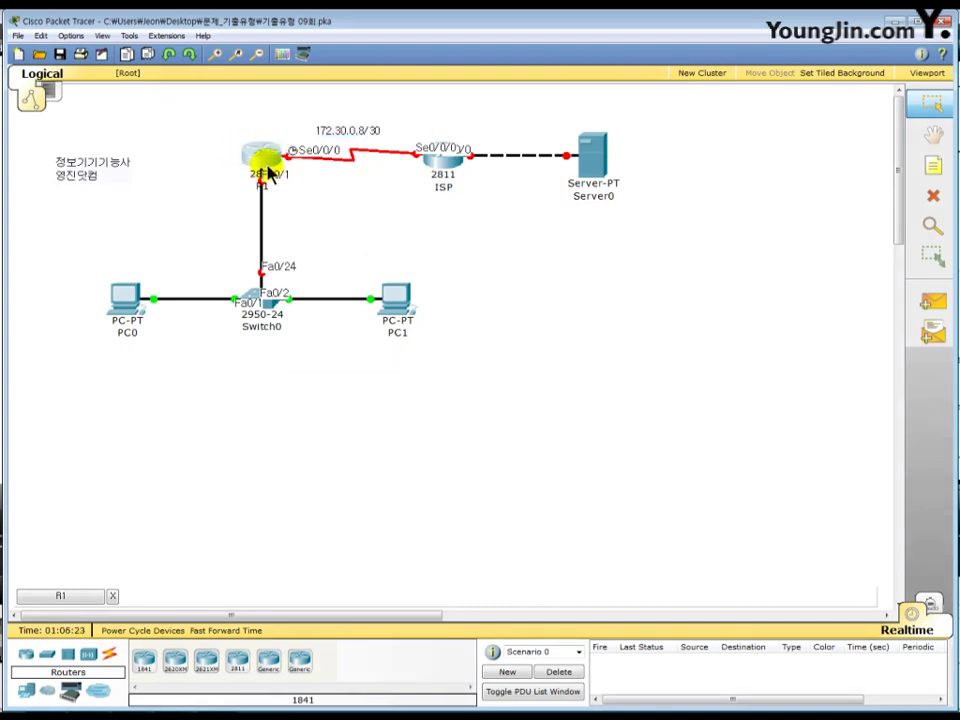
- Open R1's CLI and enter configuration mode for interface FastEthernet0/1
left_click(261, 154)
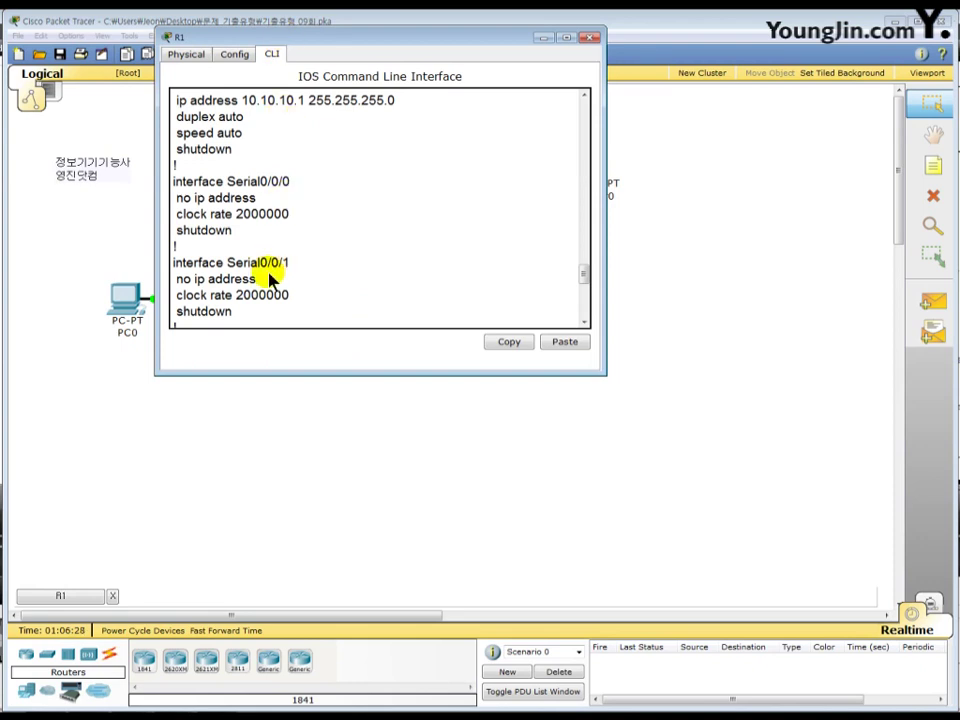
key("Return")
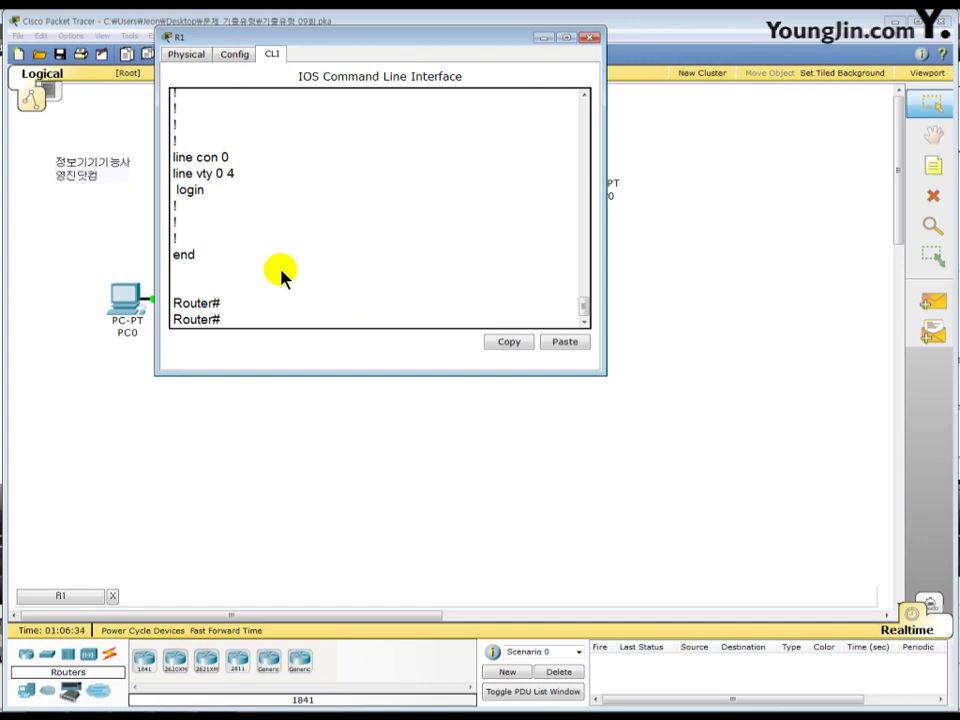
type("co")
type("nf")
type(" t")
key("Return")
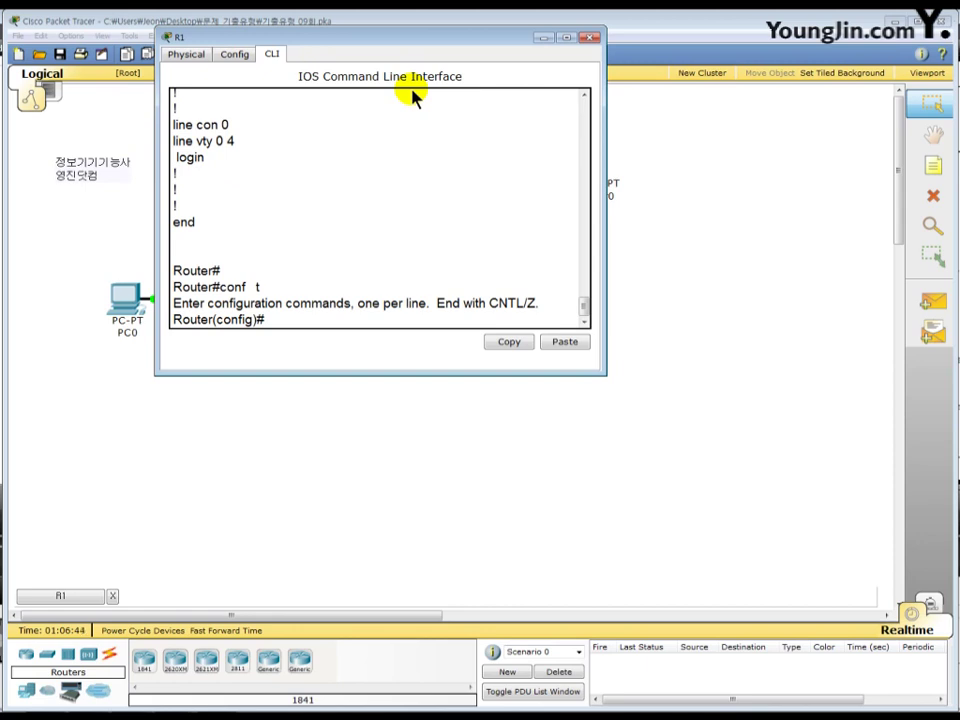
type("int  f0/1")
key("Return")
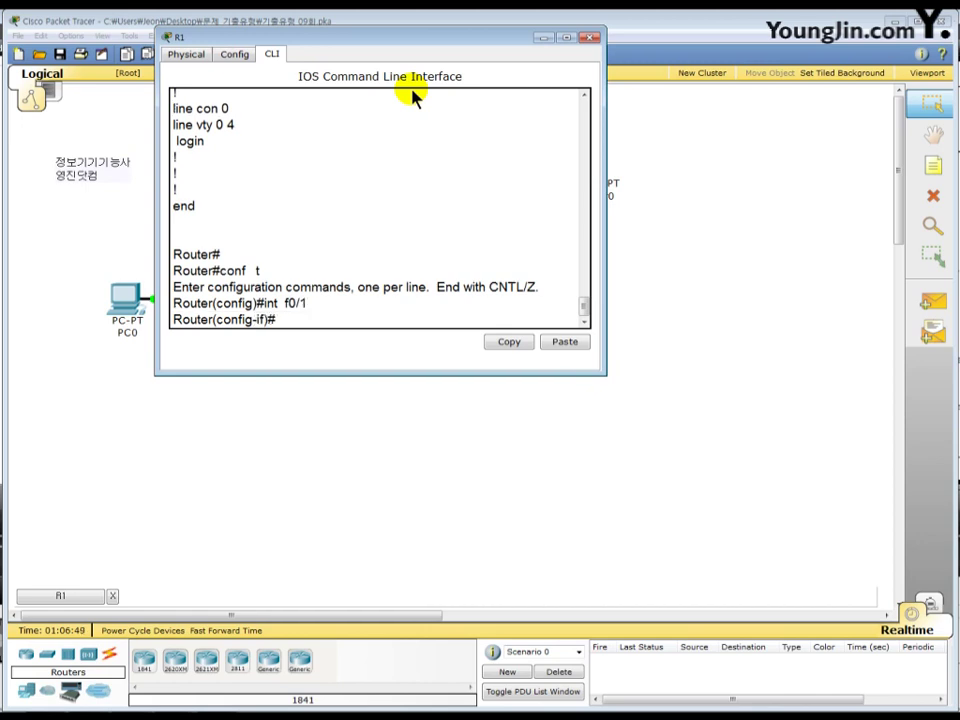
- Give FastEthernet0/1 address 10.10.10.1 255.255.255.0, bring it up, and select Serial0/0/0
type("ip adf")
key("BackSpace")
type("d 10.10.10.1")
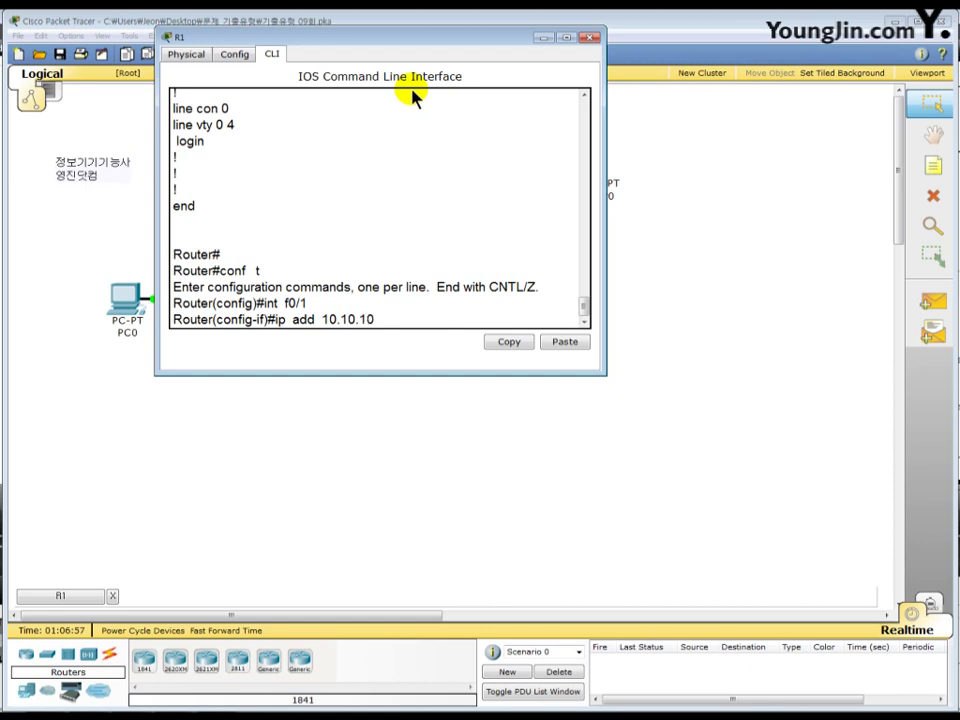
type(" 255.25")
type("5.255.255.0")
key("Return")
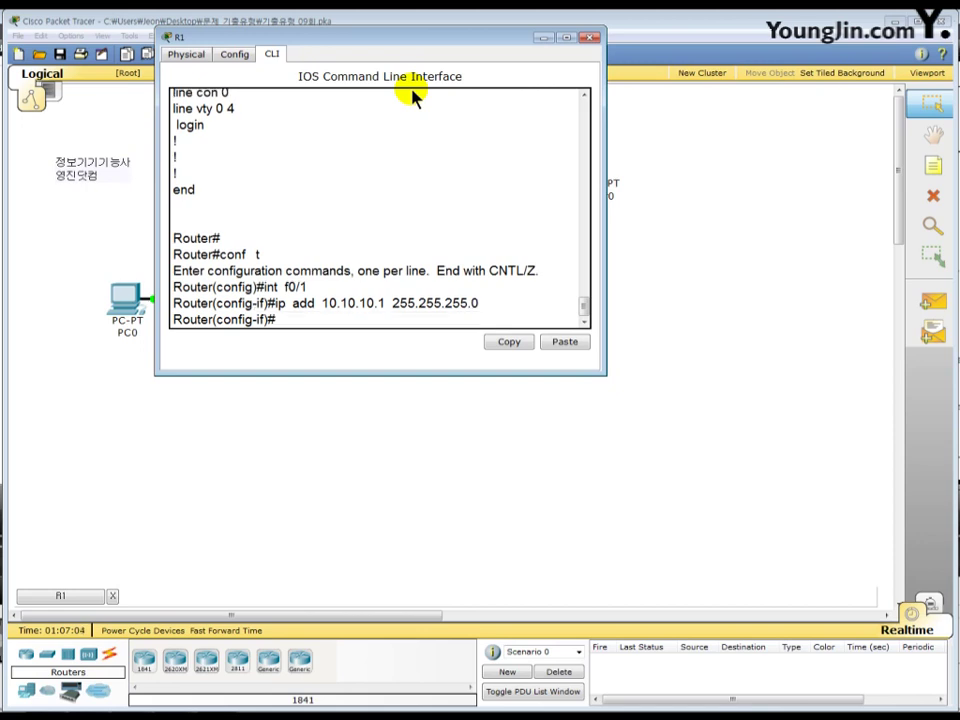
type("no sh")
key("Return")
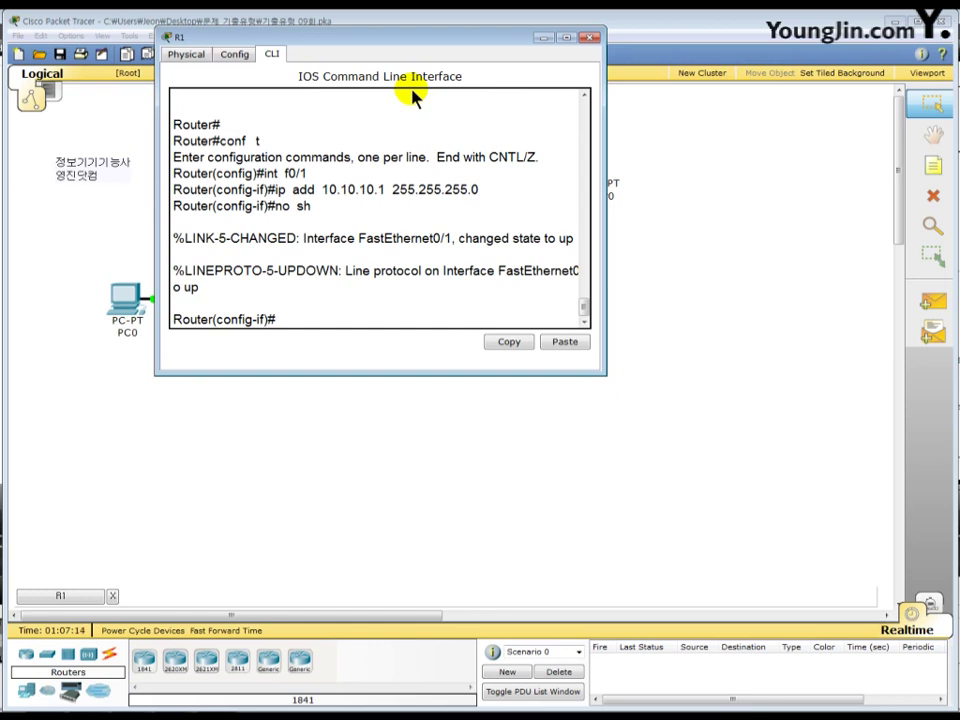
type("int  s0/0/0")
key("Return")
- Give Serial0/0/0 172.30.0.10 255.255.255.252 and clock rate 64000, enable it, and start OSPF process 7
type("i")
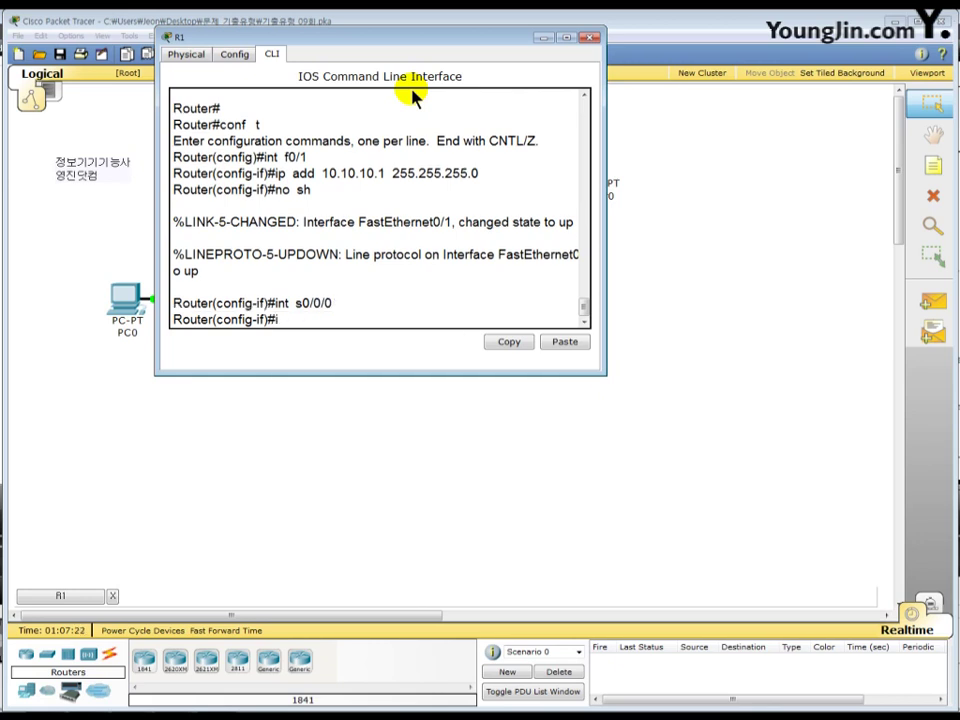
type("p add 172.30.0.10")
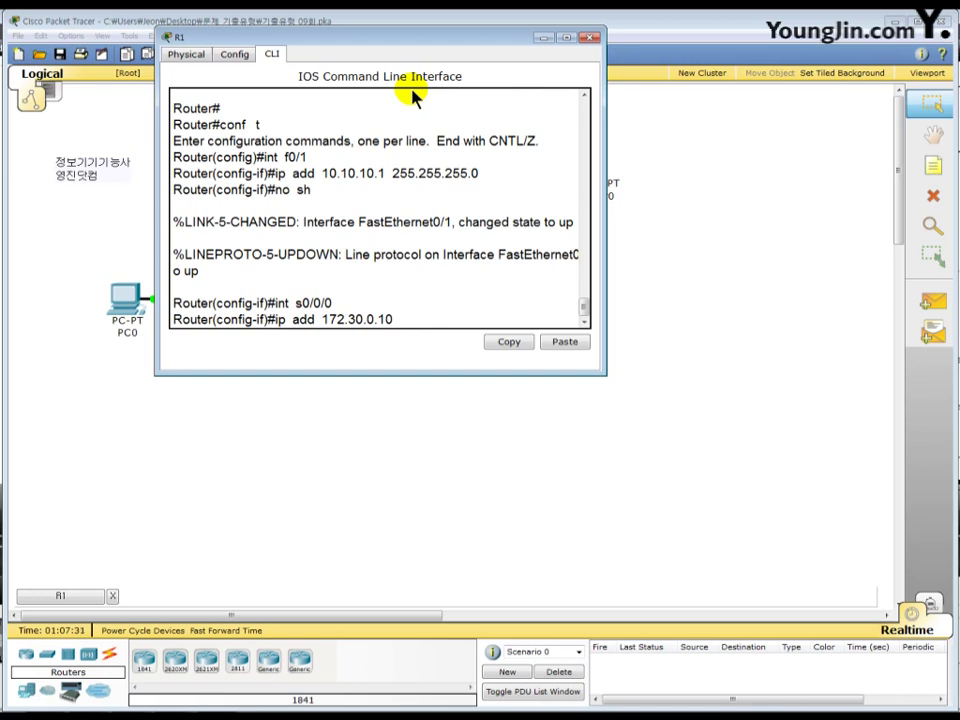
type(" 255.255.255.252")
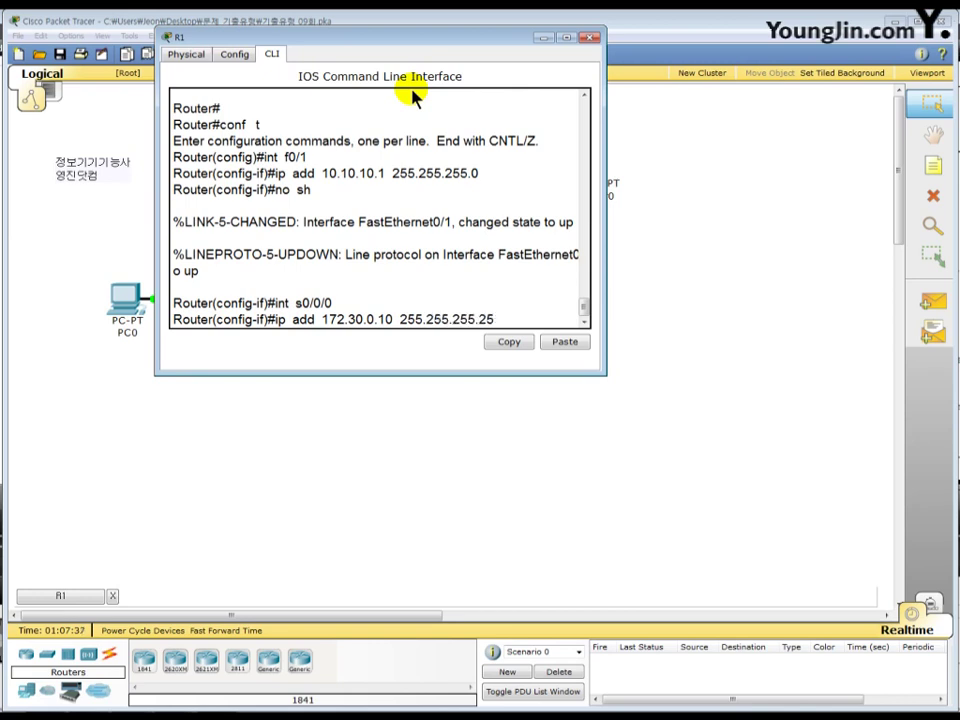
key("Return")
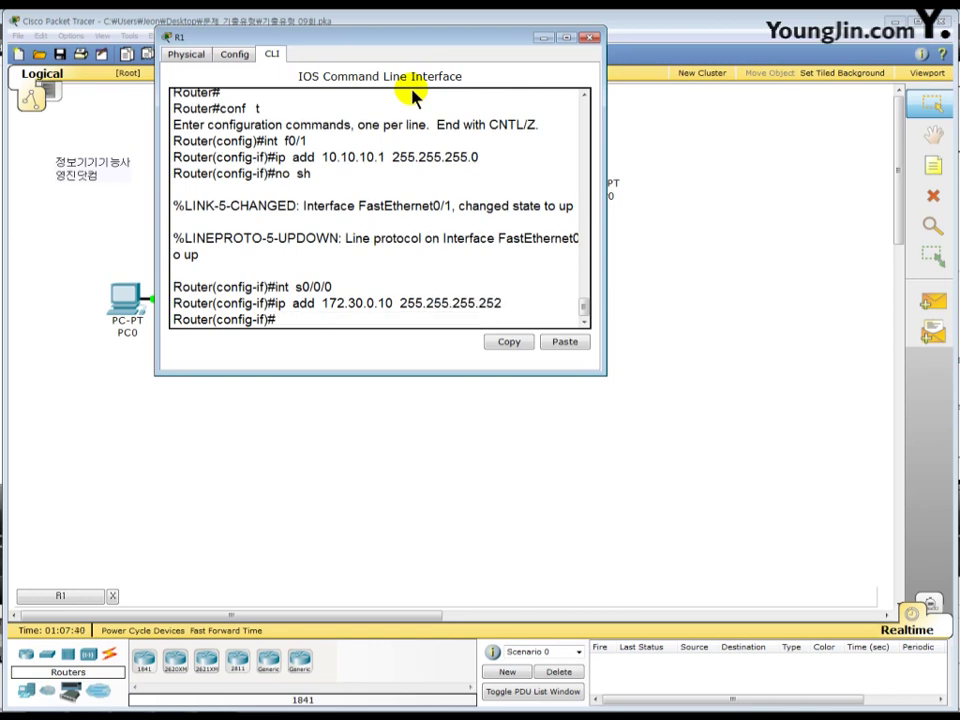
type("cl ra 64000")
key("Return")
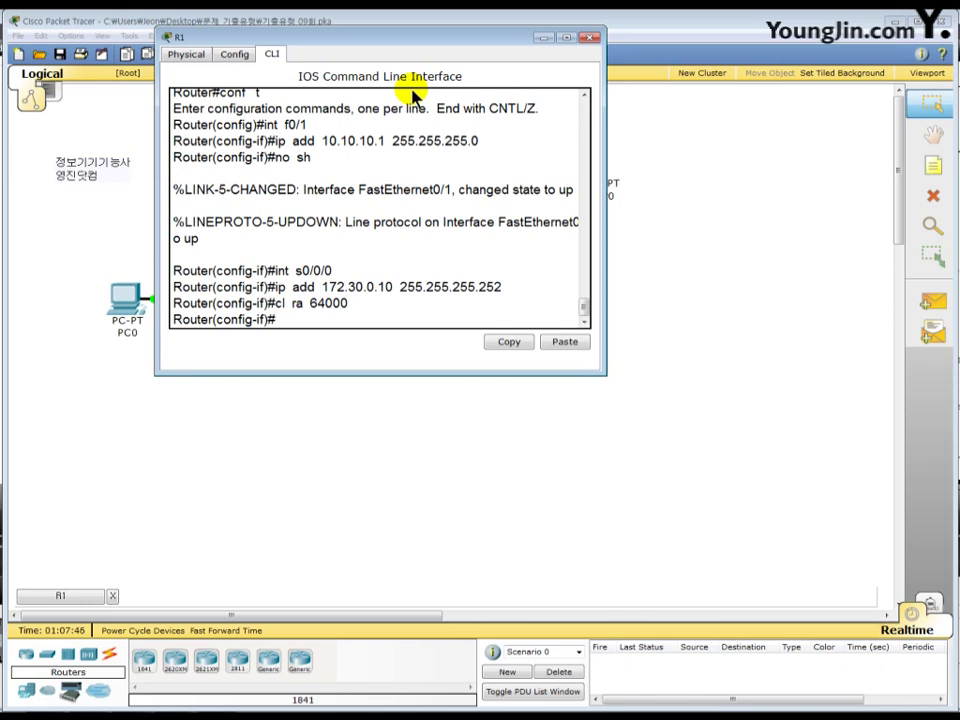
type("no sh")
key("Return")
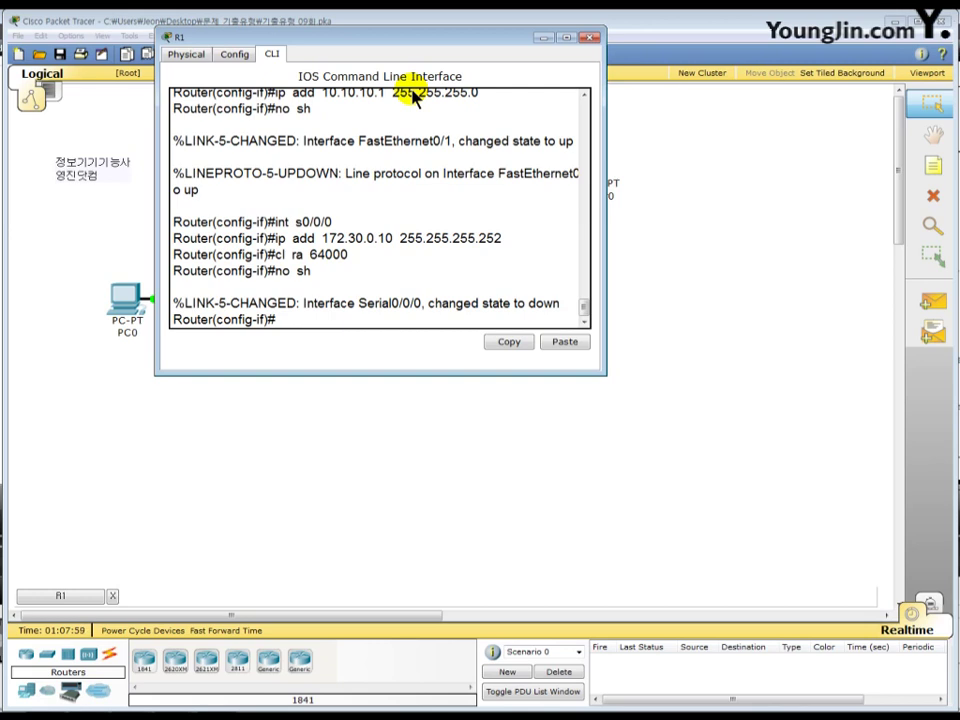
type("rou  o  7")
- Start OSPF 7 on R1 and advertise 10.10.10.0 0.0.0.255 and 172.30.0.8 0.0.0.3 in area 0
key("Return")
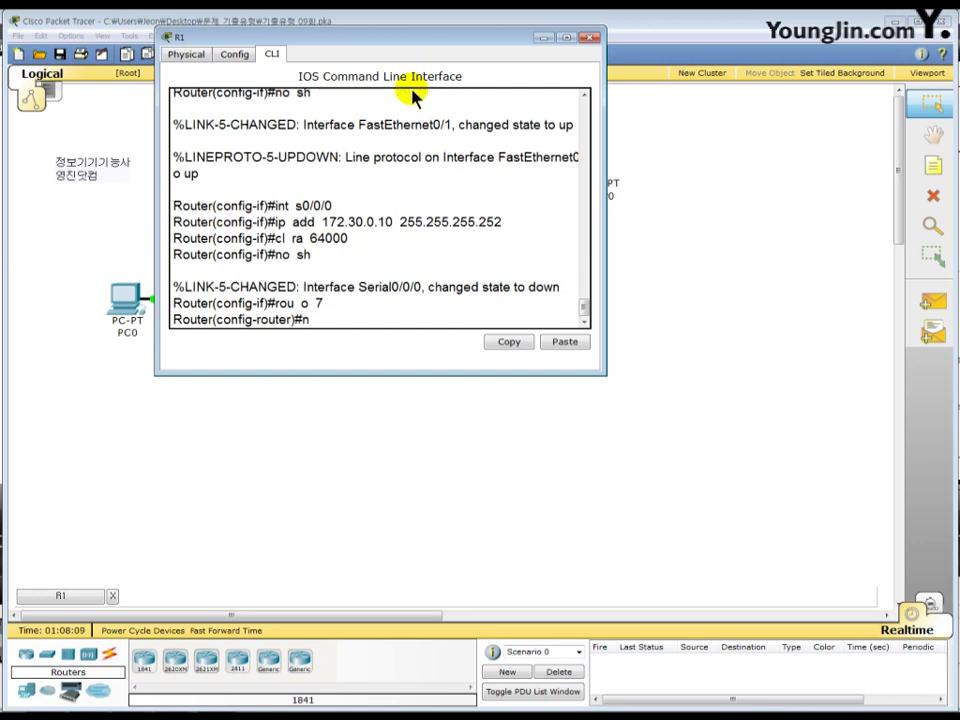
type("ne 10.10.10.0 0.0.0.255")
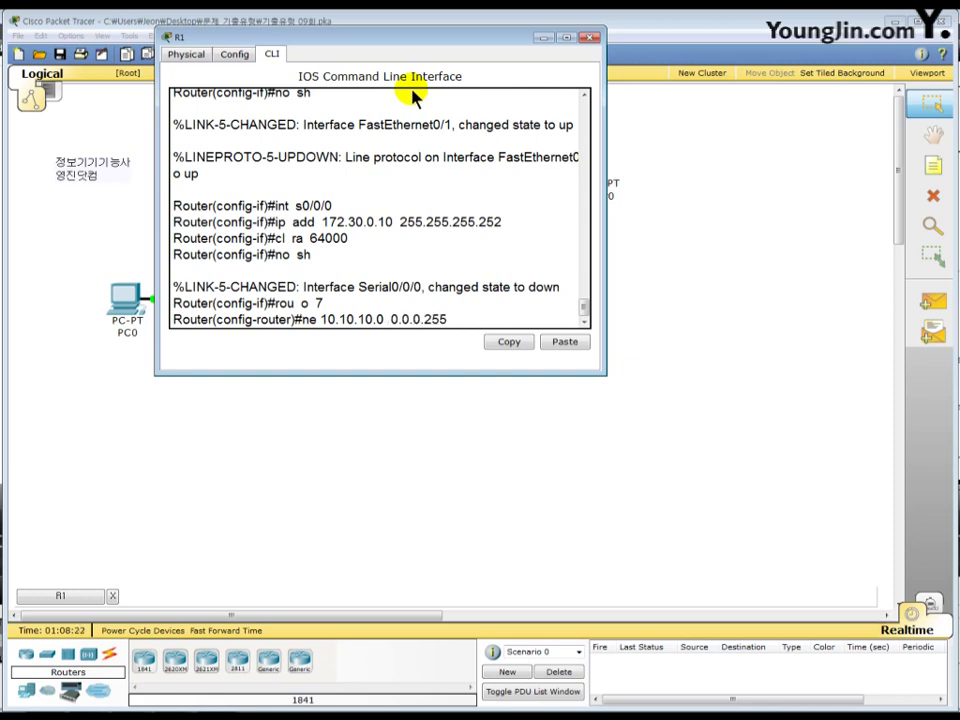
type(" a 0")
key("Return")
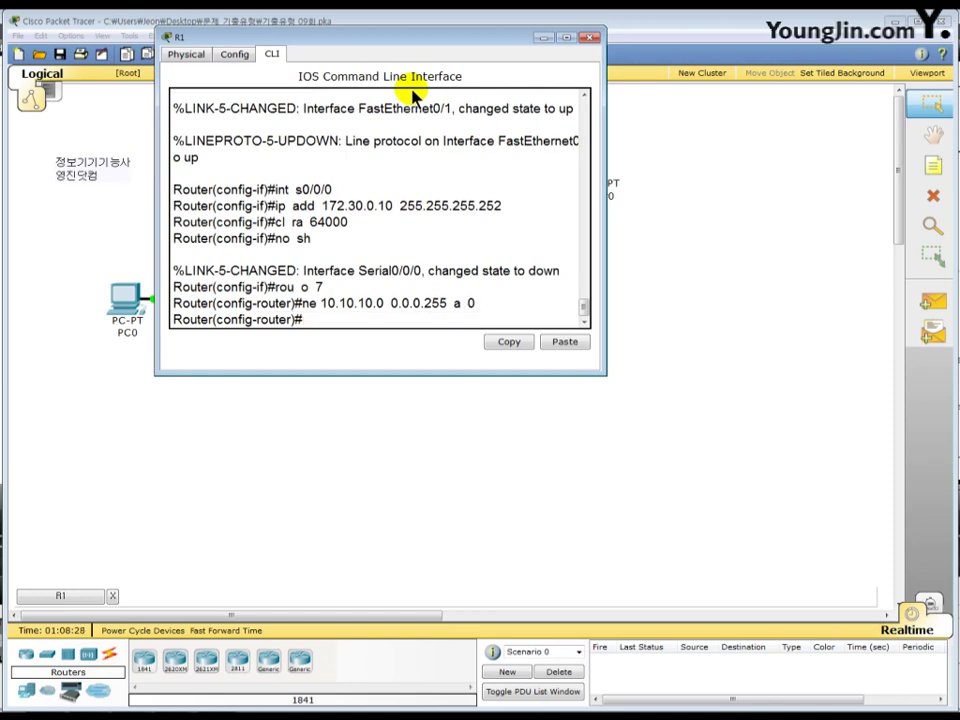
type("ne 172.30.0.8 0.")
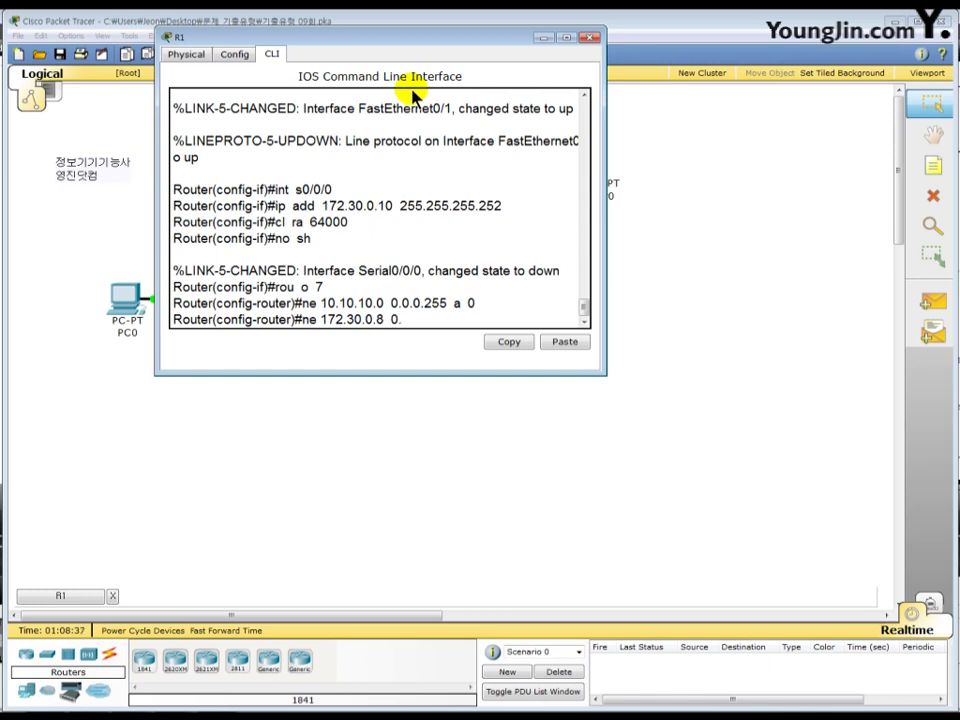
type("0.0.3 a 0")
key("Return")
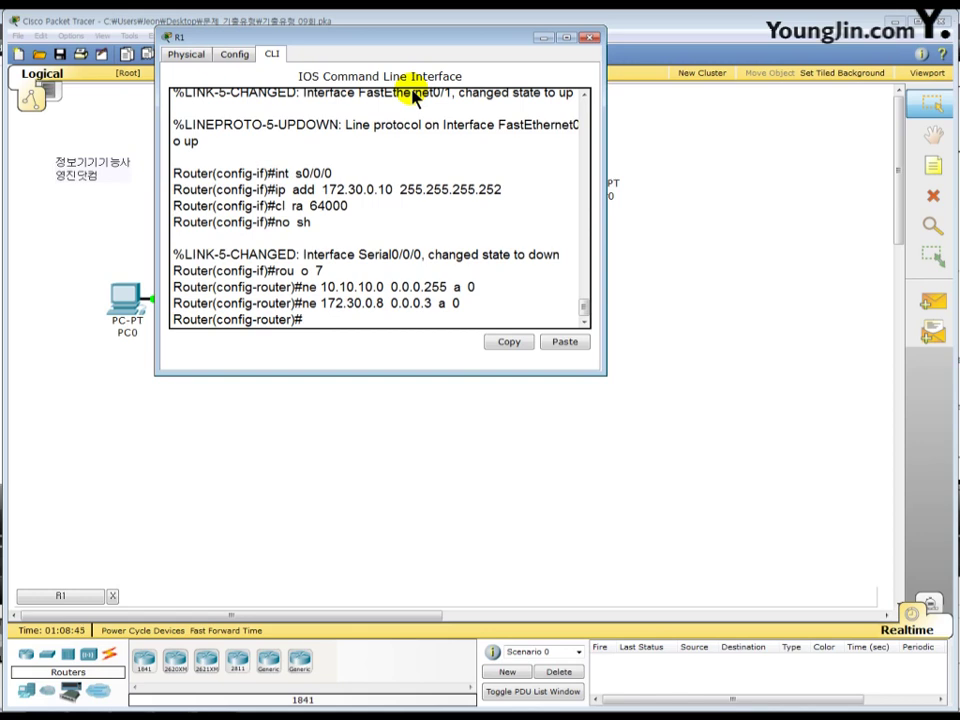
- Close R1's window and note 20.20.20.0 / 0.0.0.255 below Server0
left_click(589, 38)
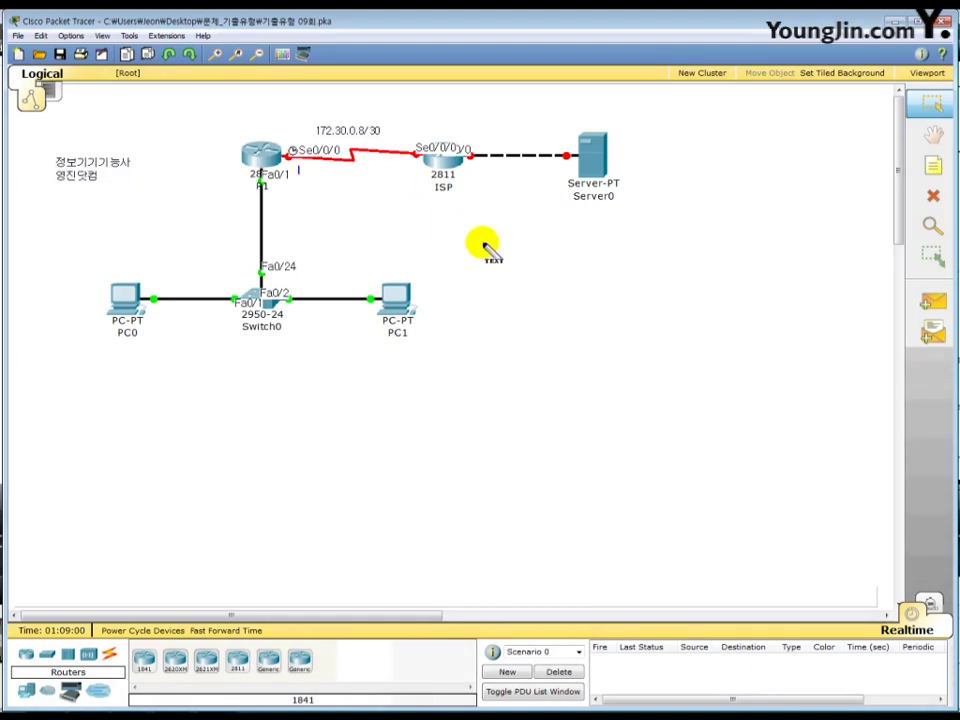
left_click(568, 213)
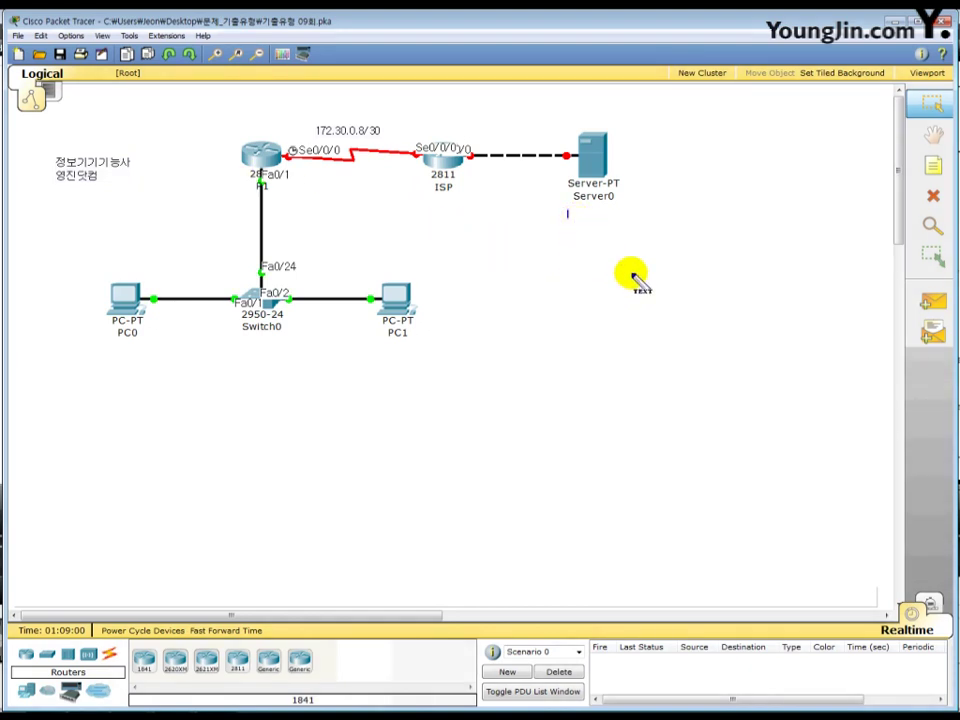
type("20.20.")
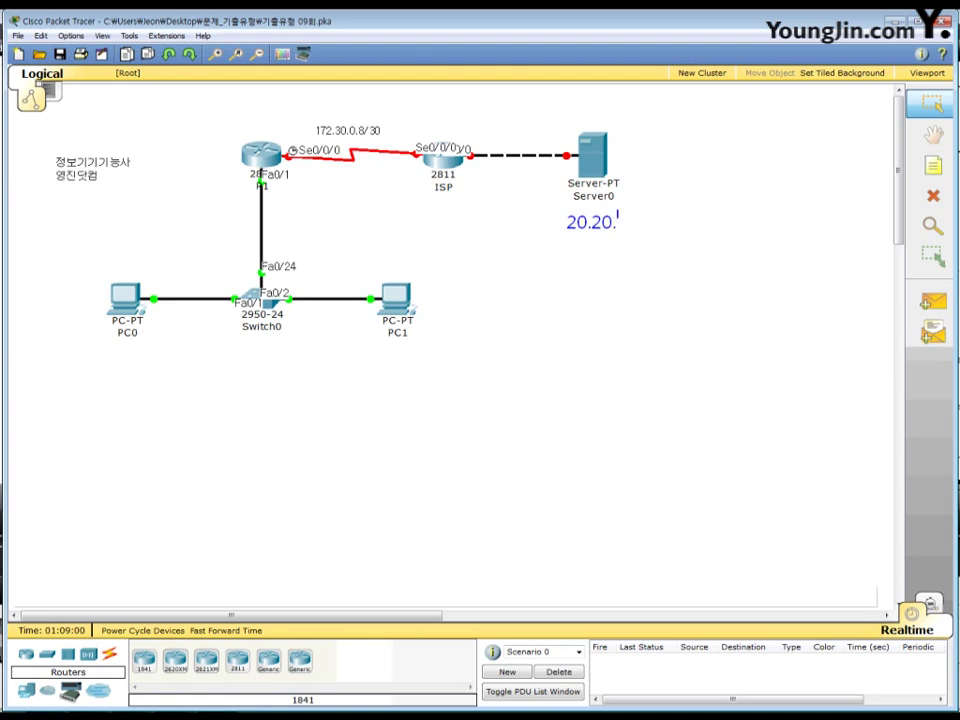
type("20.0")
key("Return")
type("0.0.0.255")
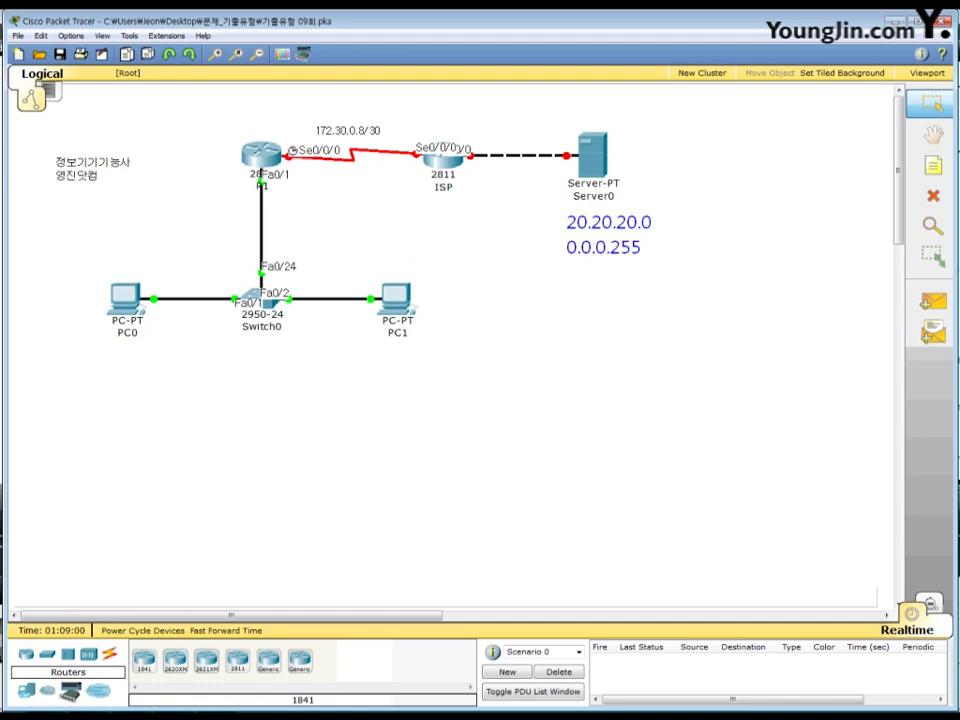
- Note 172.30.0.8 / 0.0.0.3 beside R1 near the serial link
left_click(320, 176)
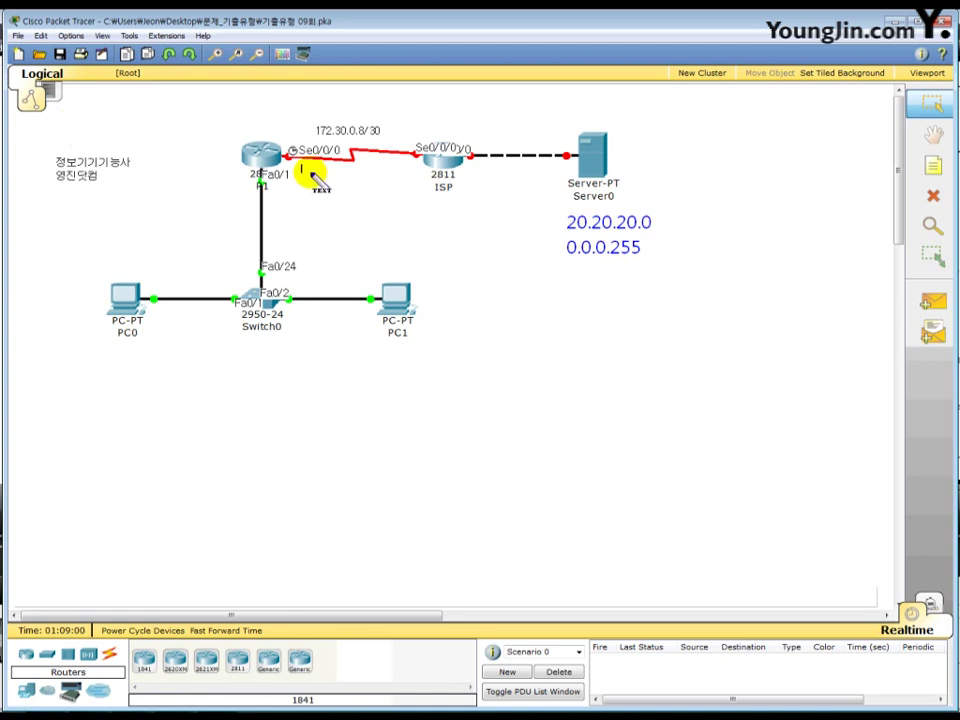
type("172.3")
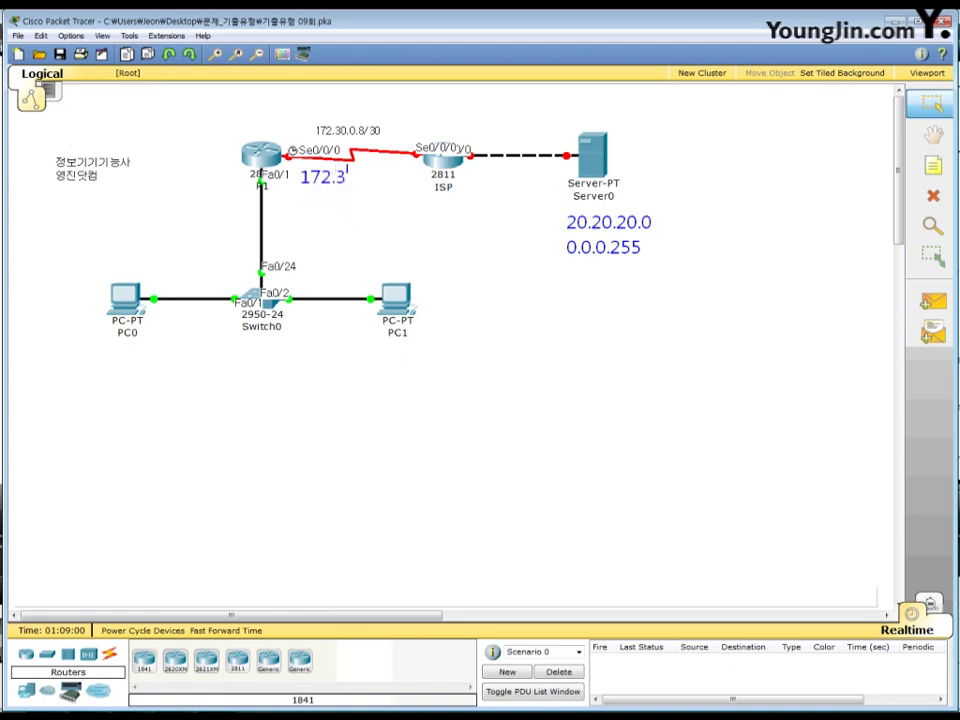
type("0.0.8")
key("Return")
type("0.0.00")
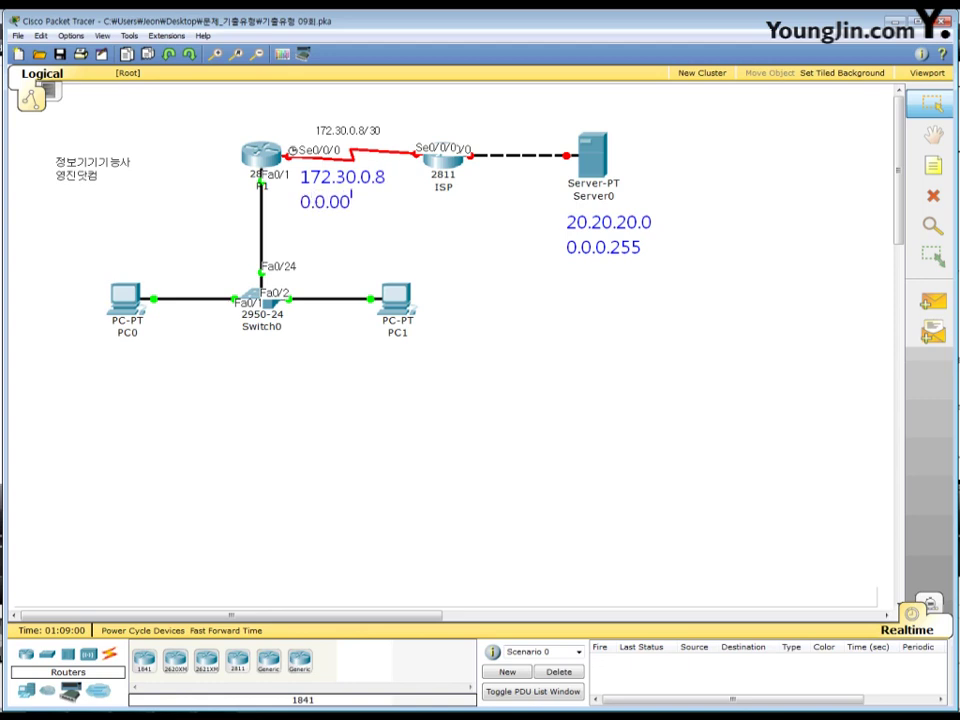
key("BackSpace")
key("BackSpace")
type("3")
left_click(245, 158)
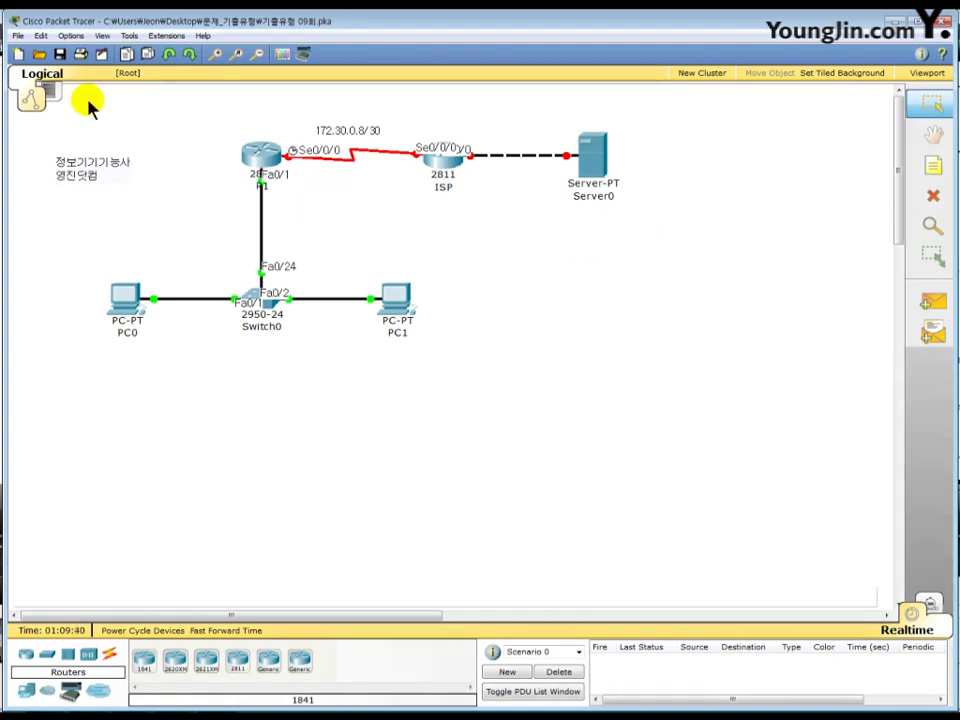
- Open the ISP router's CLI and enter global configuration mode
left_click(439, 167)
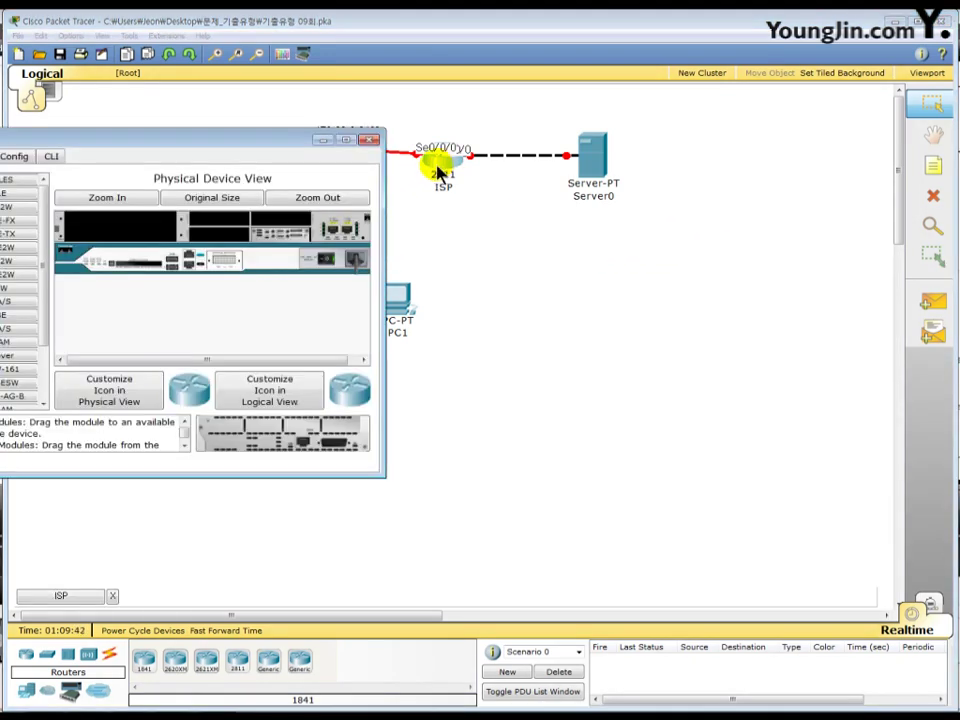
left_click_drag(184, 141, 480, 75)
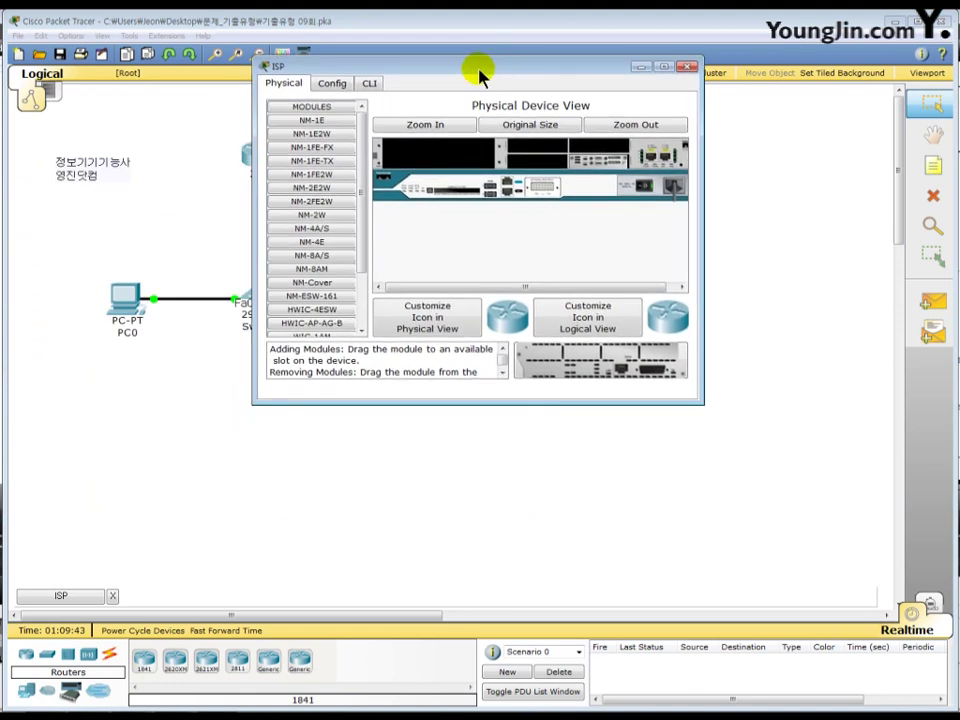
left_click(369, 84)
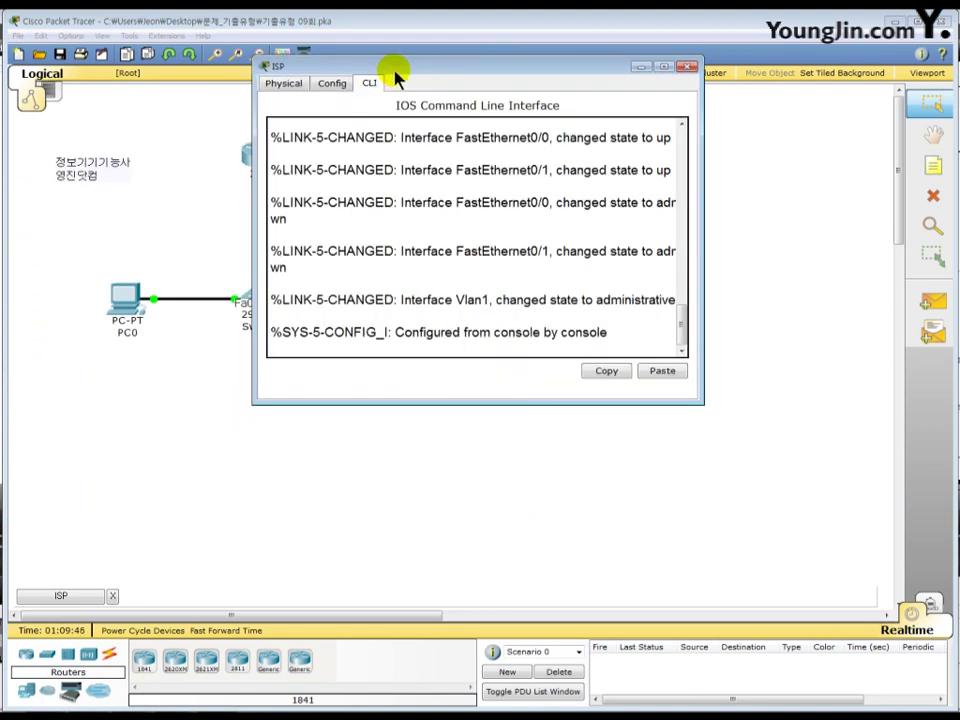
left_click_drag(396, 70, 369, 50)
key("Return")
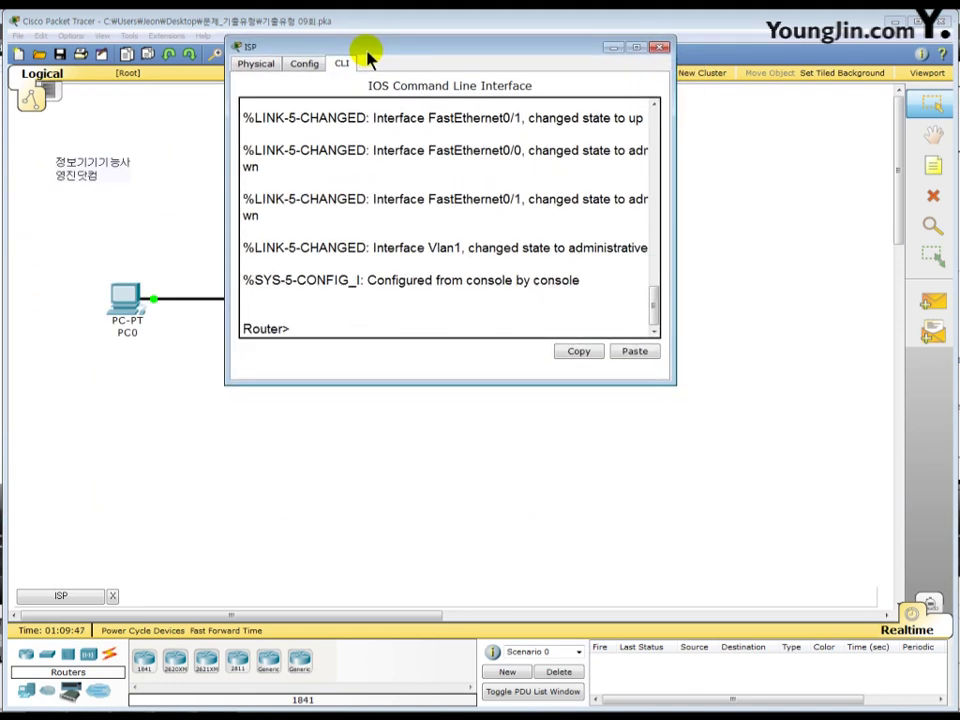
type("en")
key("Return")
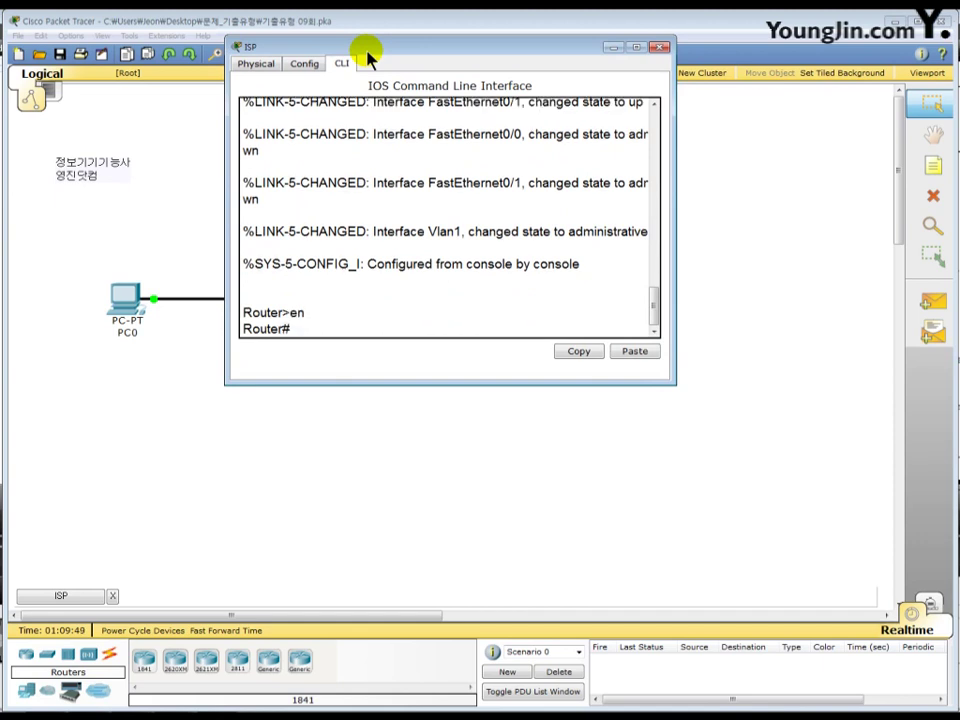
type("conf t")
key("Return")
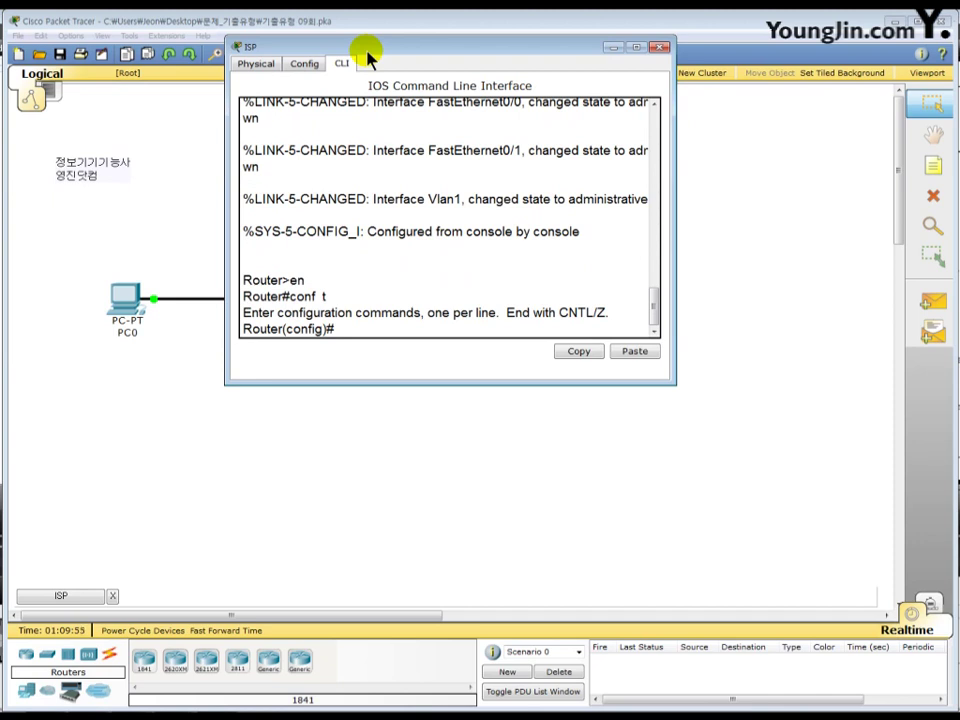
- Give ISP's FastEthernet0/0 address 20.20.20.1 255.255.255.0 and bring it up
type("int f0/0")
key("Return")
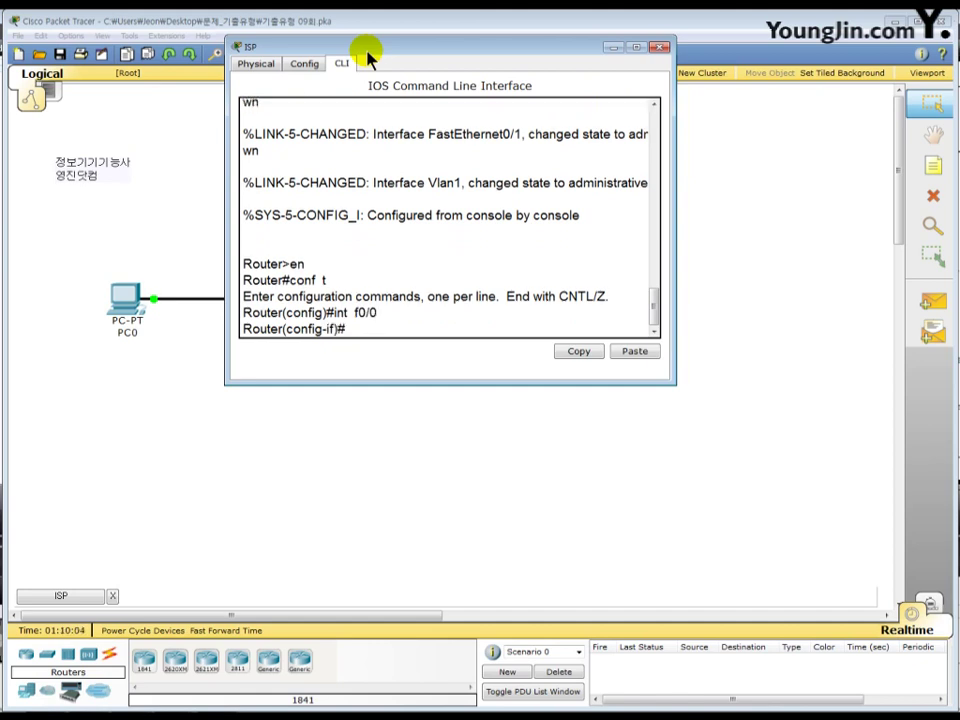
type("ip add 20.20.20.1")
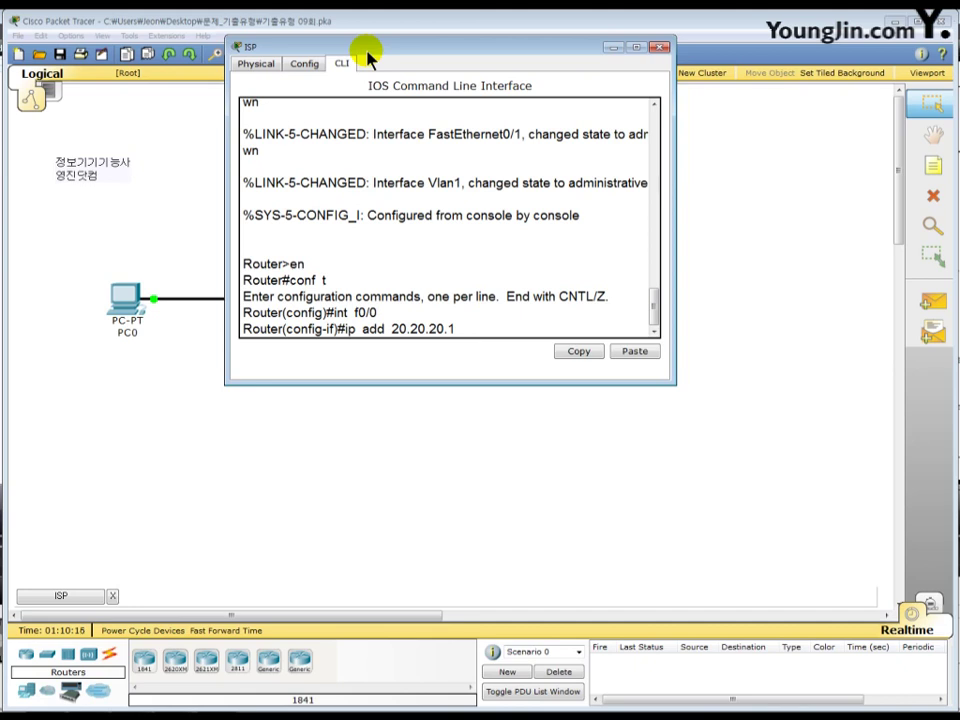
type(" 255.255.255.")
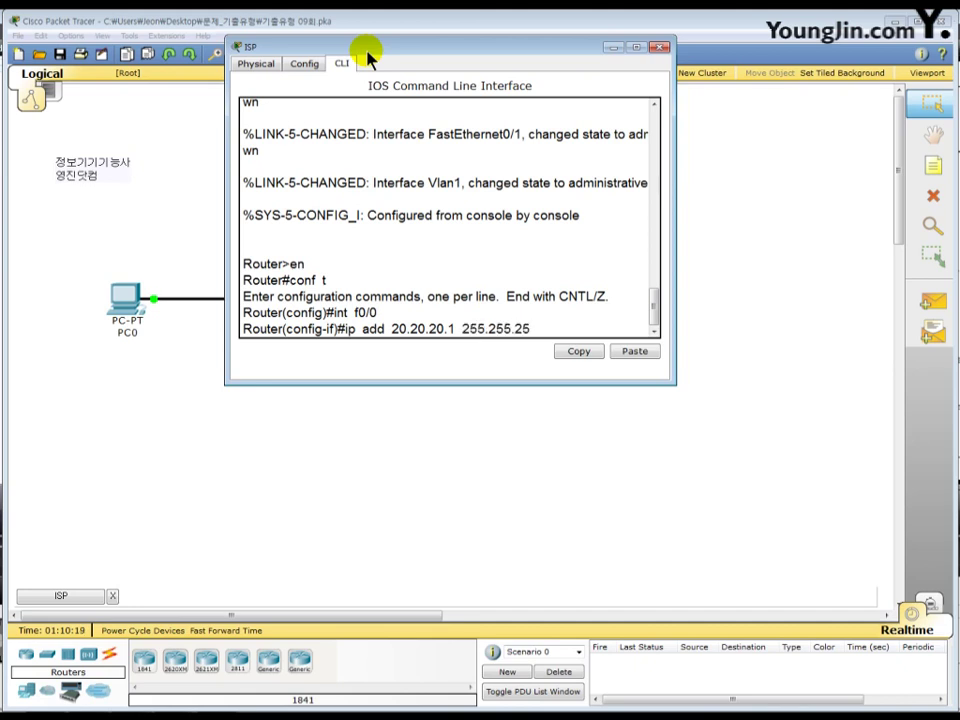
type("0")
key("Return")
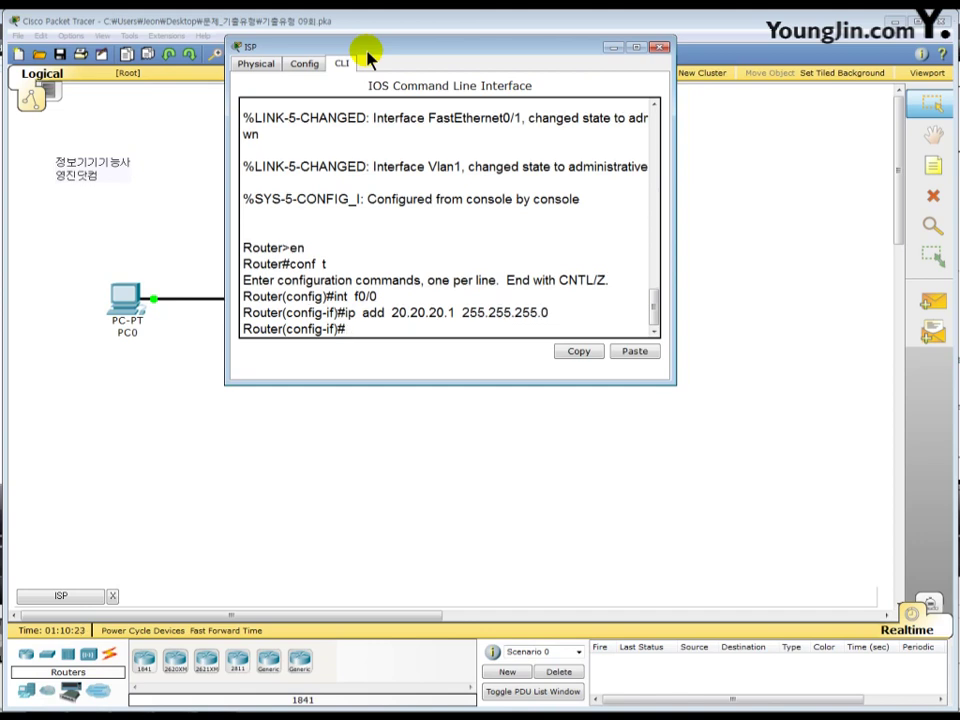
type("no  sh")
key("Return")
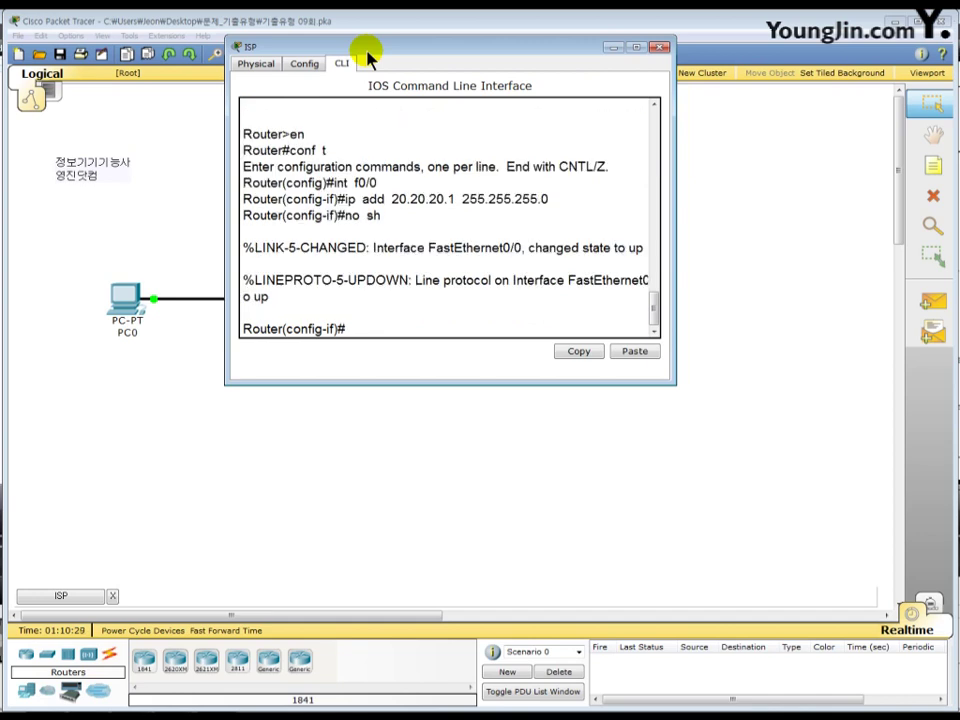
- Give ISP's Serial0/0/0 address 172.30.0.9 255.255.255.252 and bring it up
type("int s0/0/0")
key("Return")
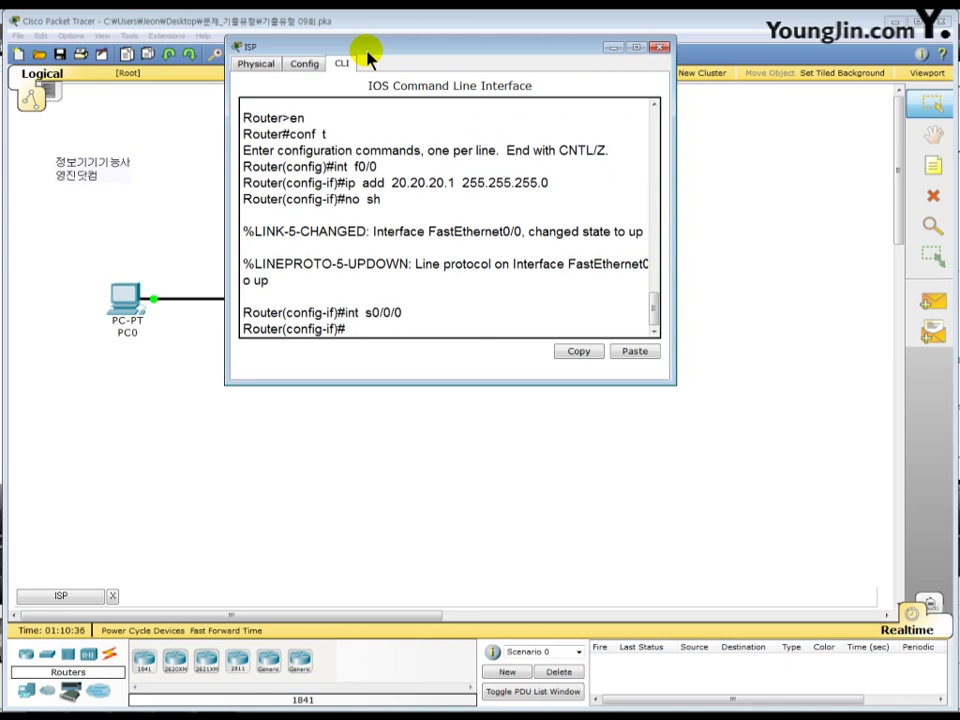
type("ip add 172.30.0.9")
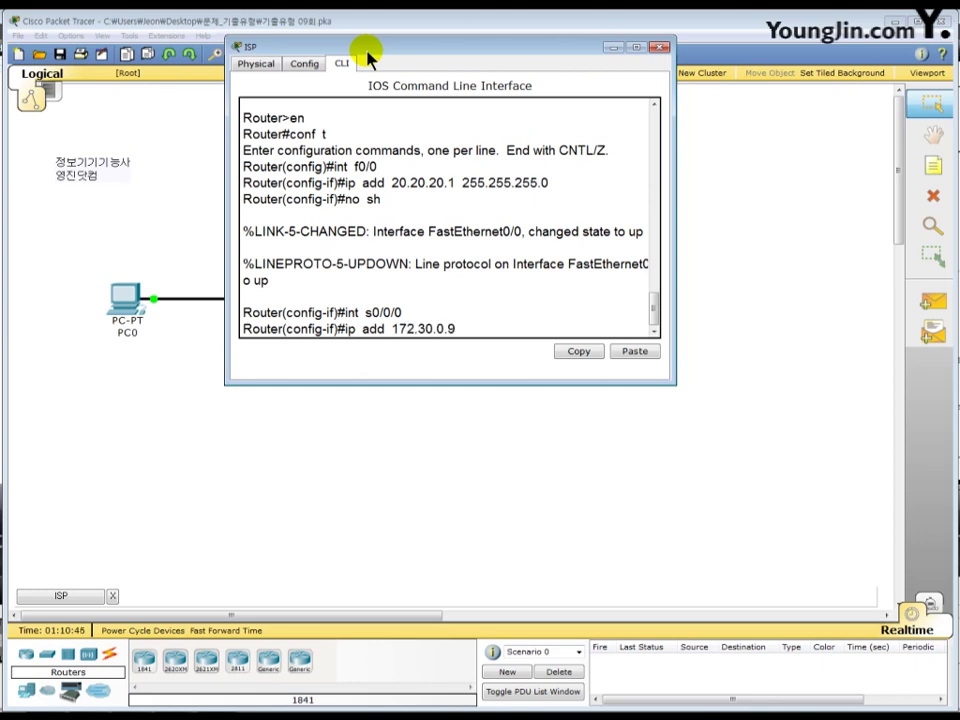
type(" 255.255.255.2")
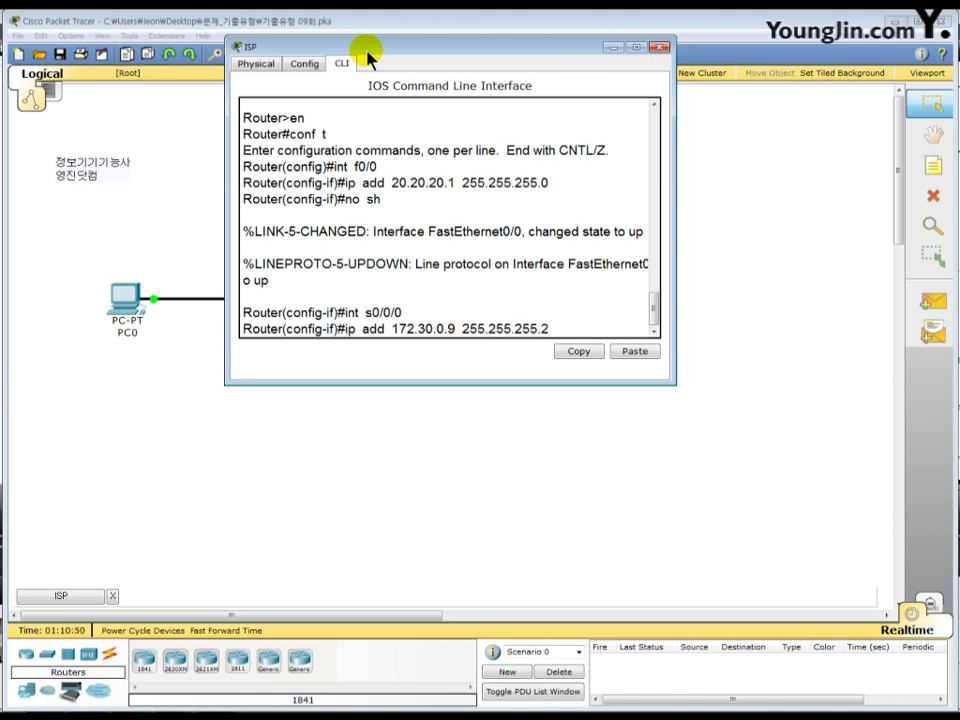
type("52")
key("Return")
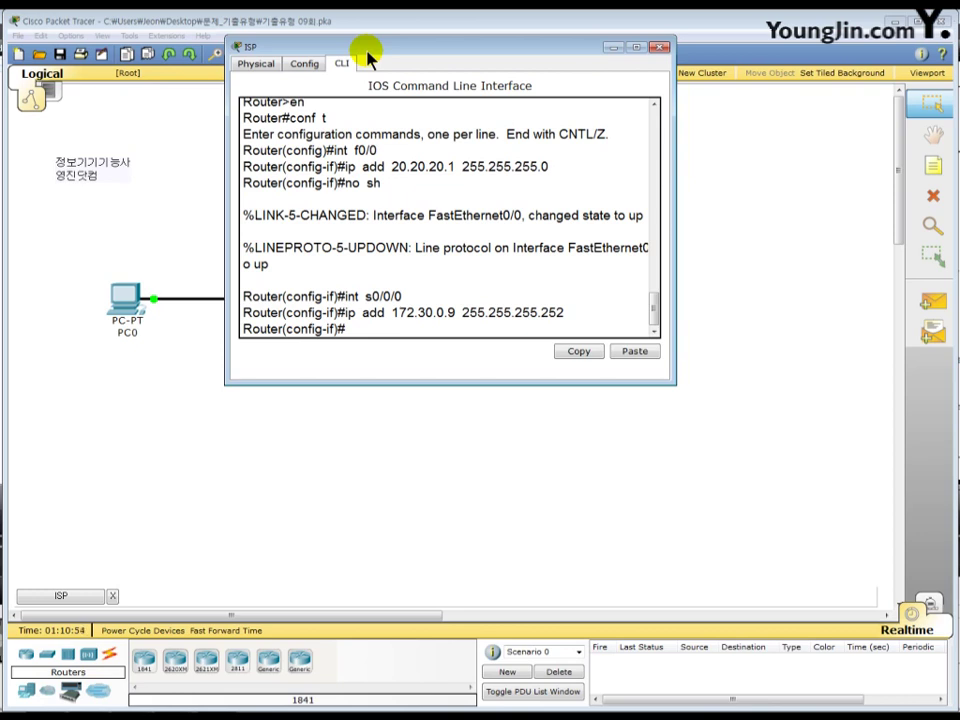
type("no sh")
key("Return")
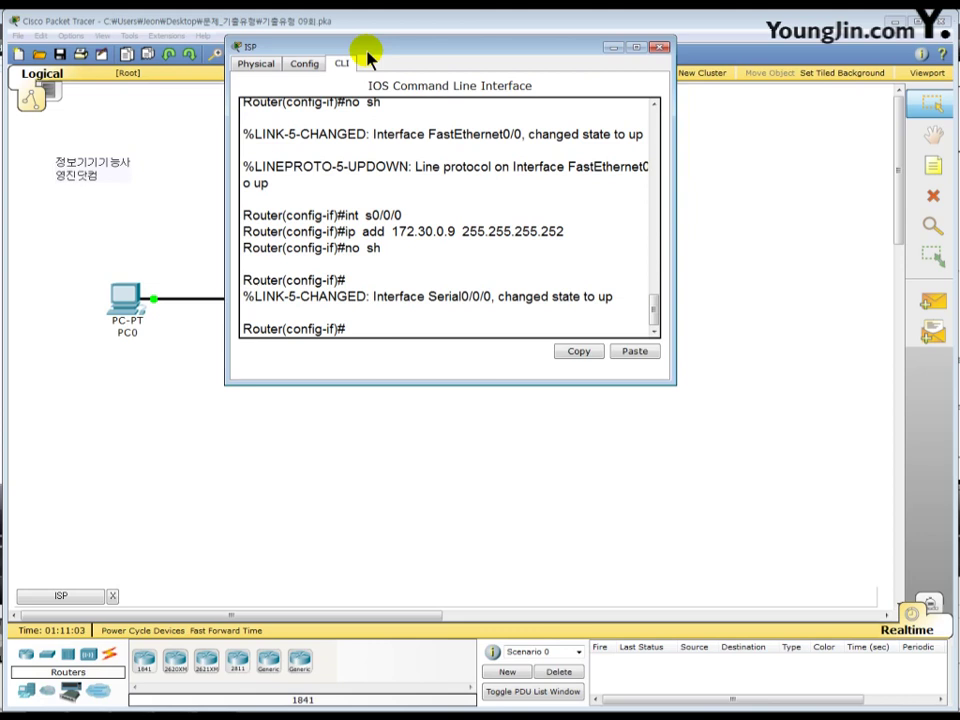
- Start OSPF 7 on ISP advertising 20.20.20.0 0.0.0.255 and 172.30.0.8 0.0.0.3 in area 0
type("rou")
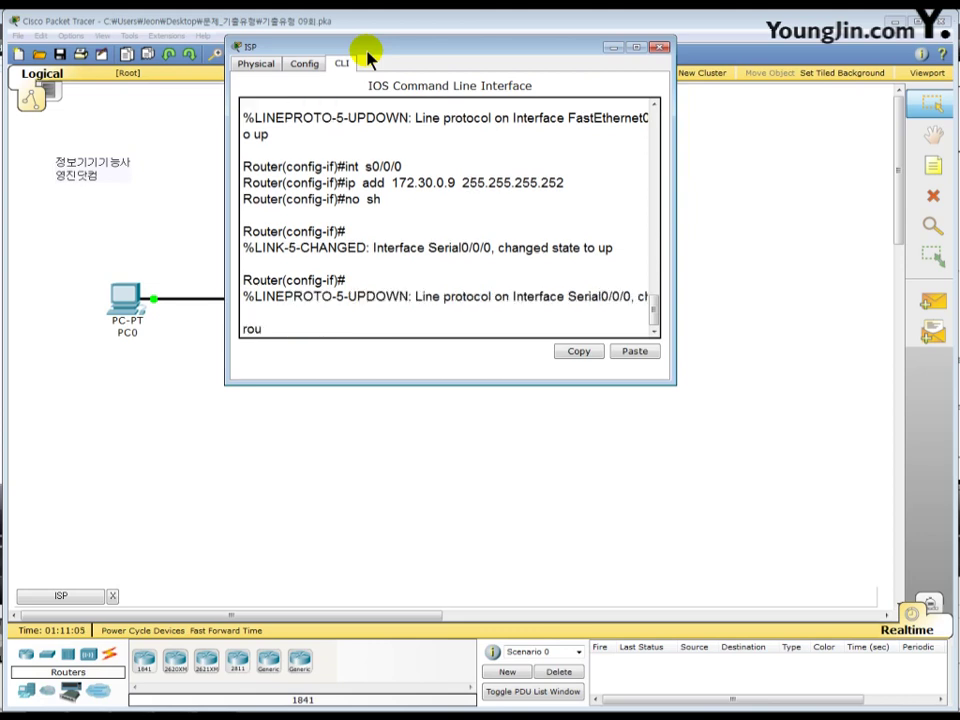
type(" o 7")
key("Return")
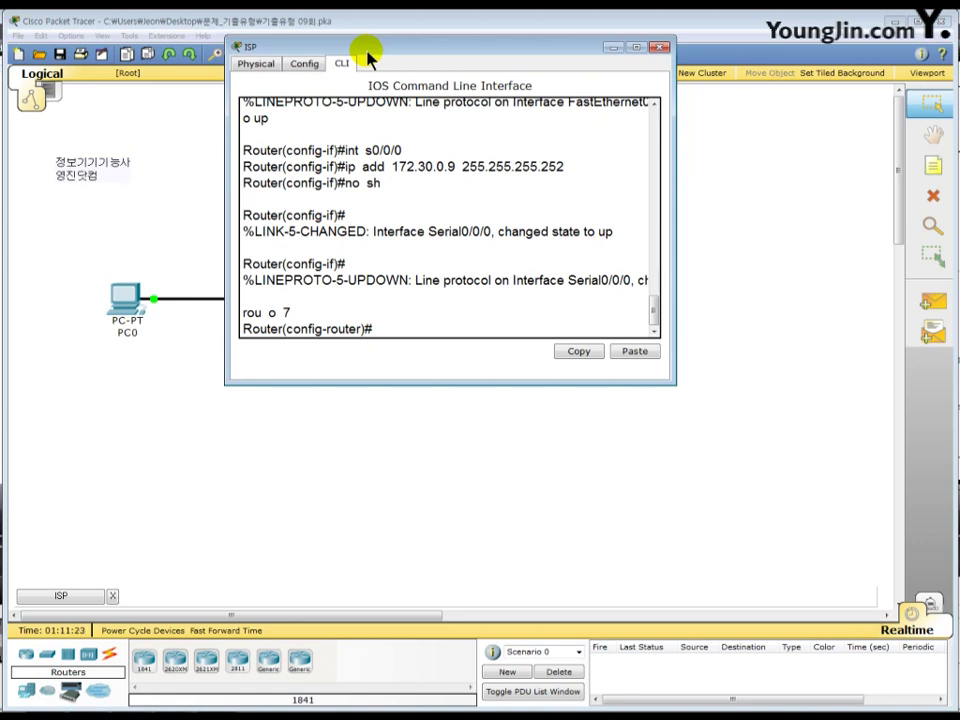
type("ne 20.20.20.0")
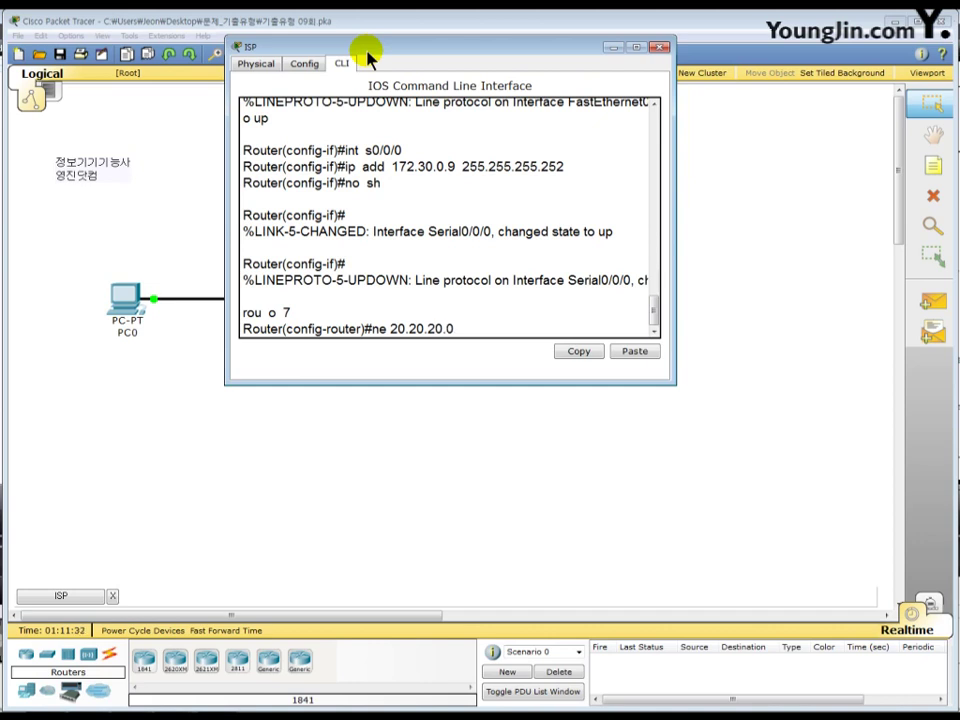
type("  0.0.0.255  a  0")
key("Return")
type("ne")
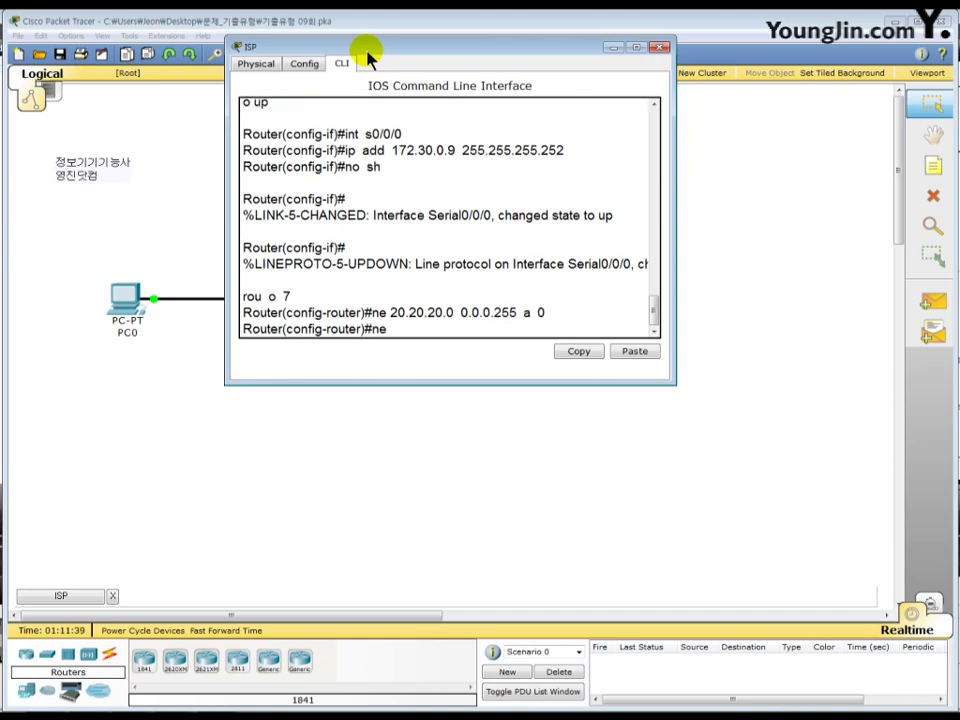
type(" 172.30.0.8 0.0.0.3")
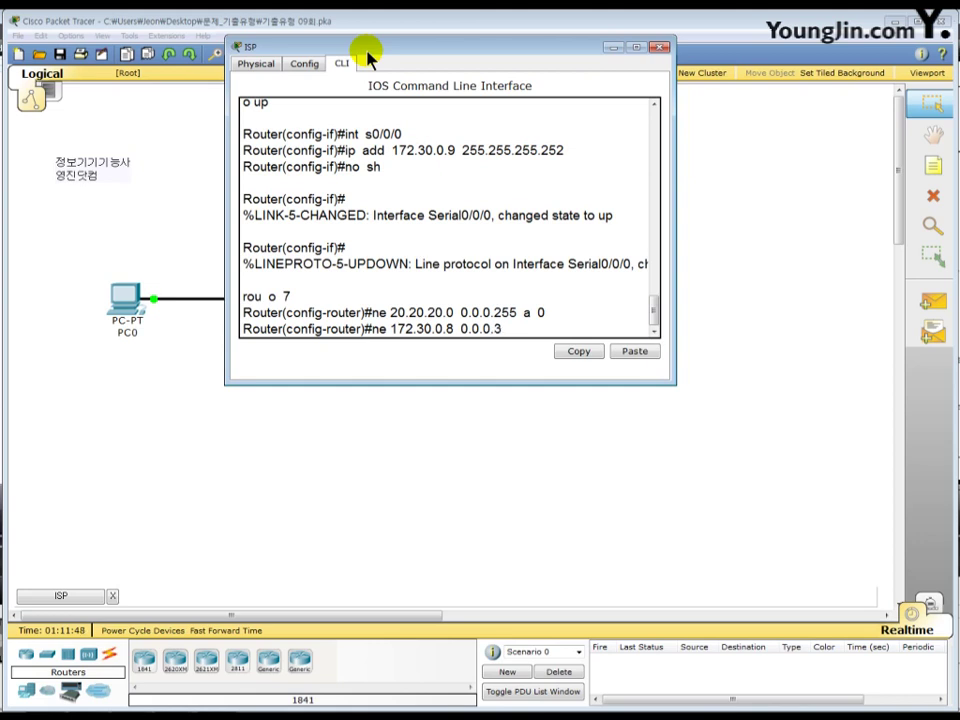
type(" a 0")
key("Return")
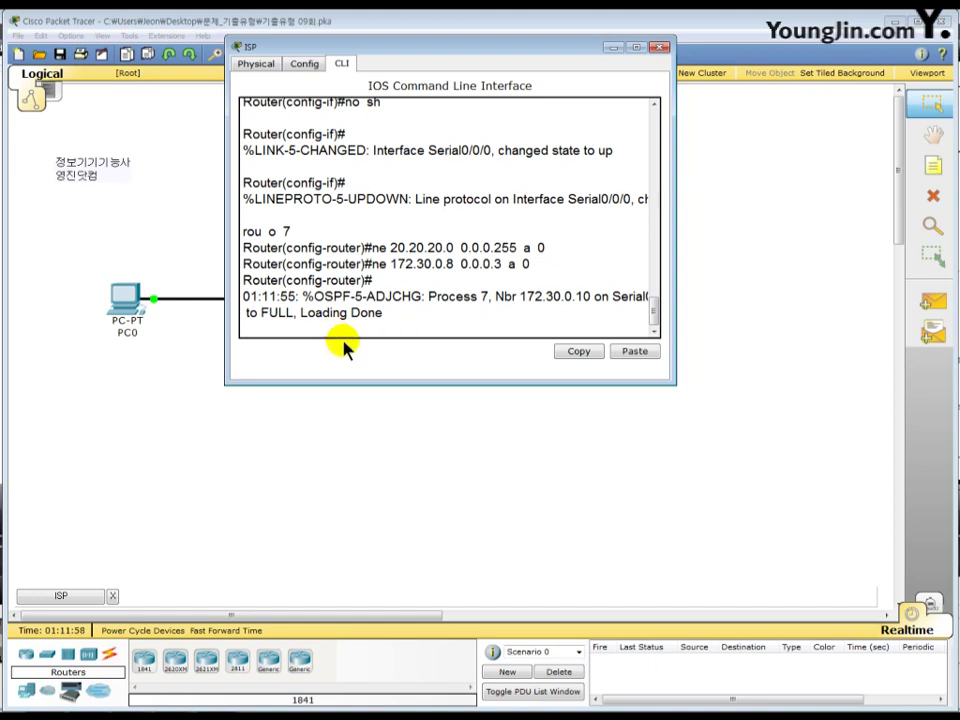
left_click_drag(302, 320, 382, 320)
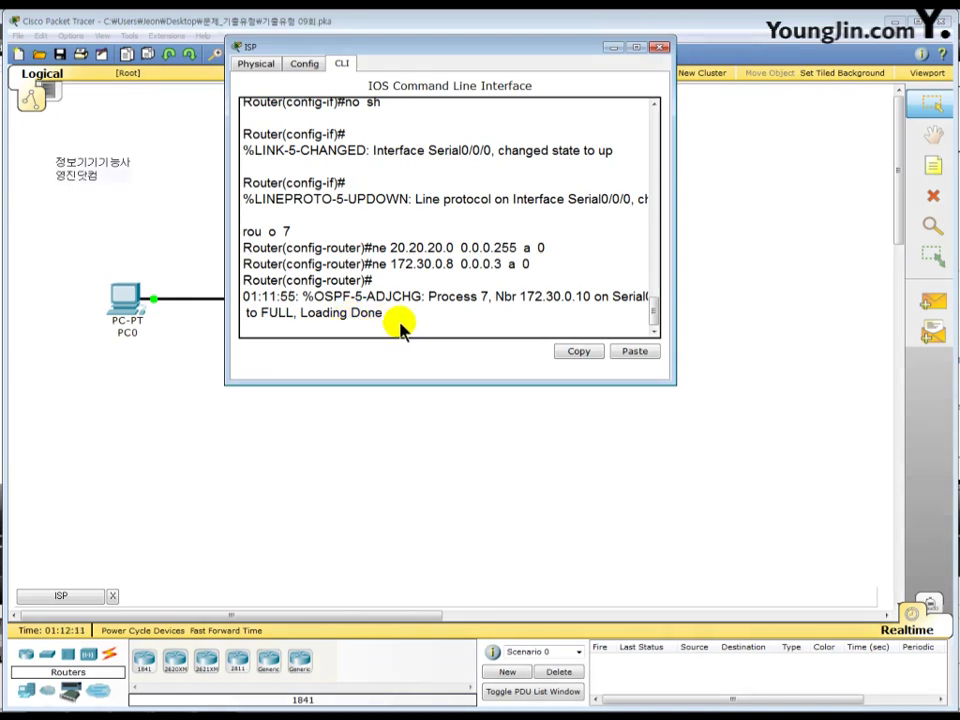
key("Return")
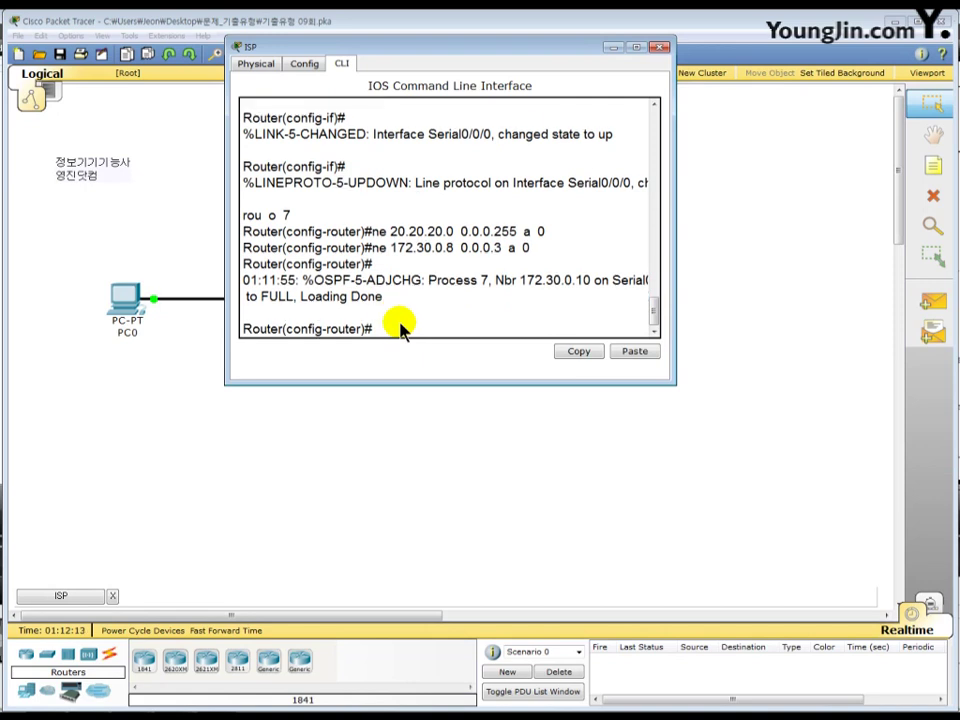
- Close ISP's window, ping 20.20.20.2 from PC0's command prompt, then close PC0
left_click(657, 49)
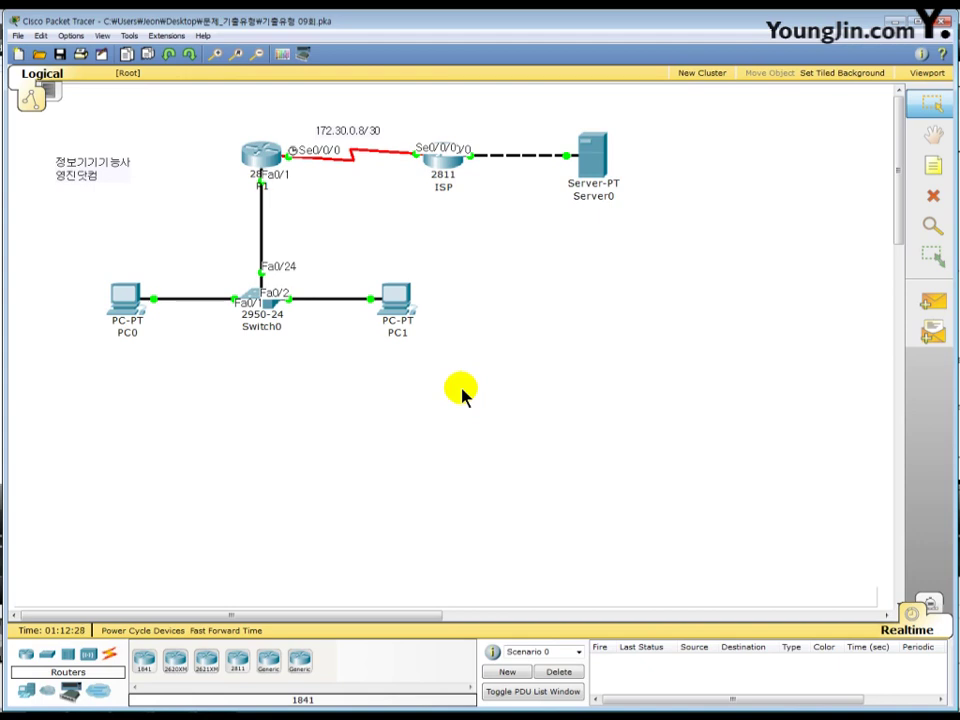
left_click(127, 300)
left_click_drag(173, 190, 392, 69)
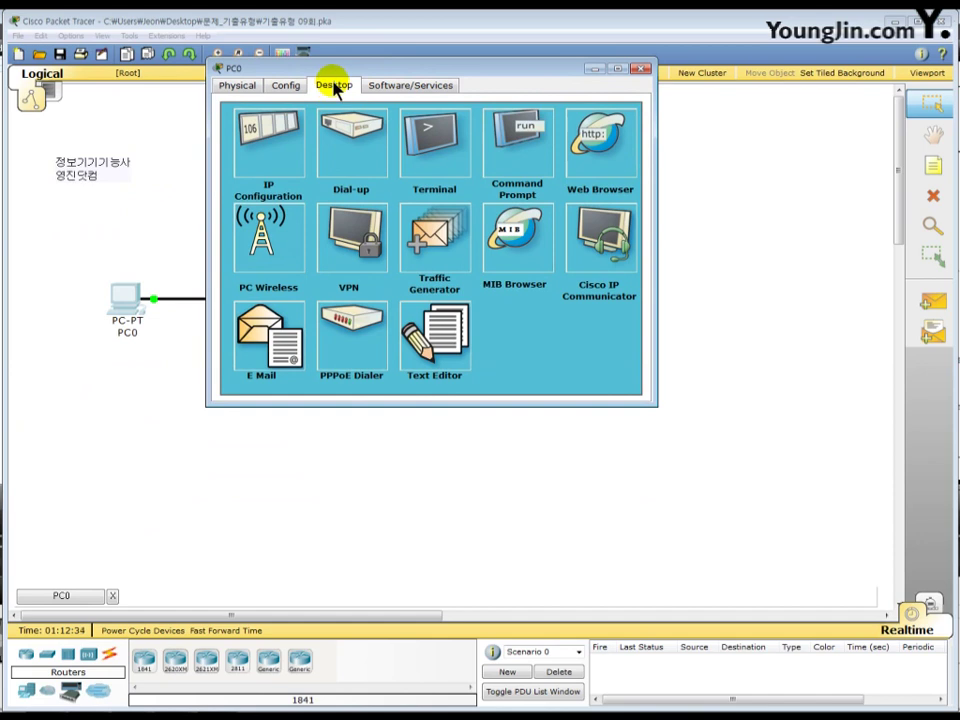
left_click(525, 152)
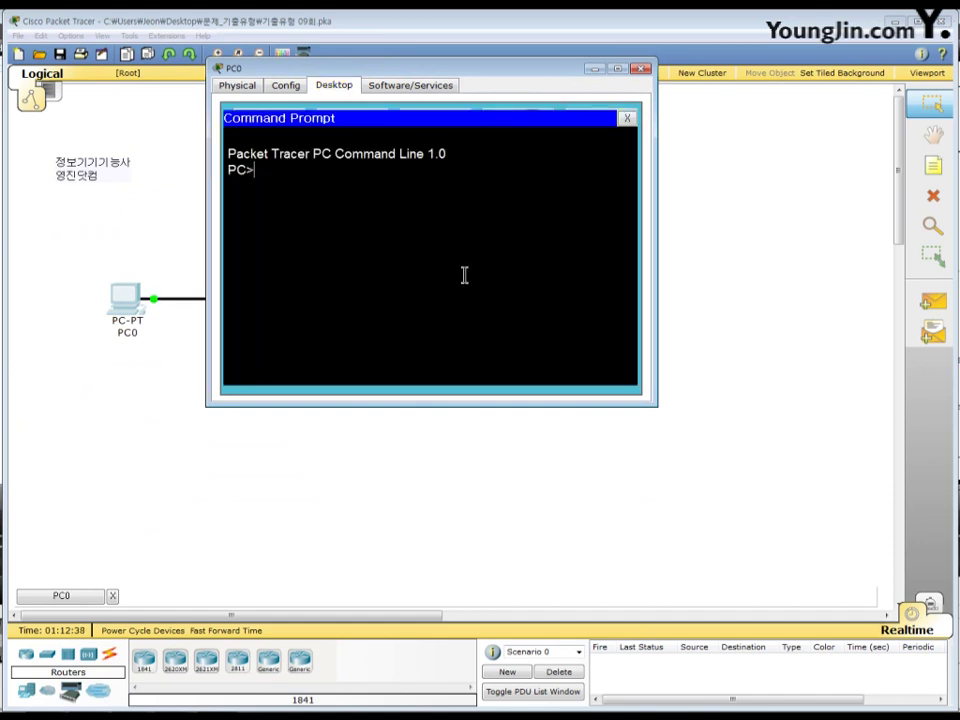
type("ping  20.20")
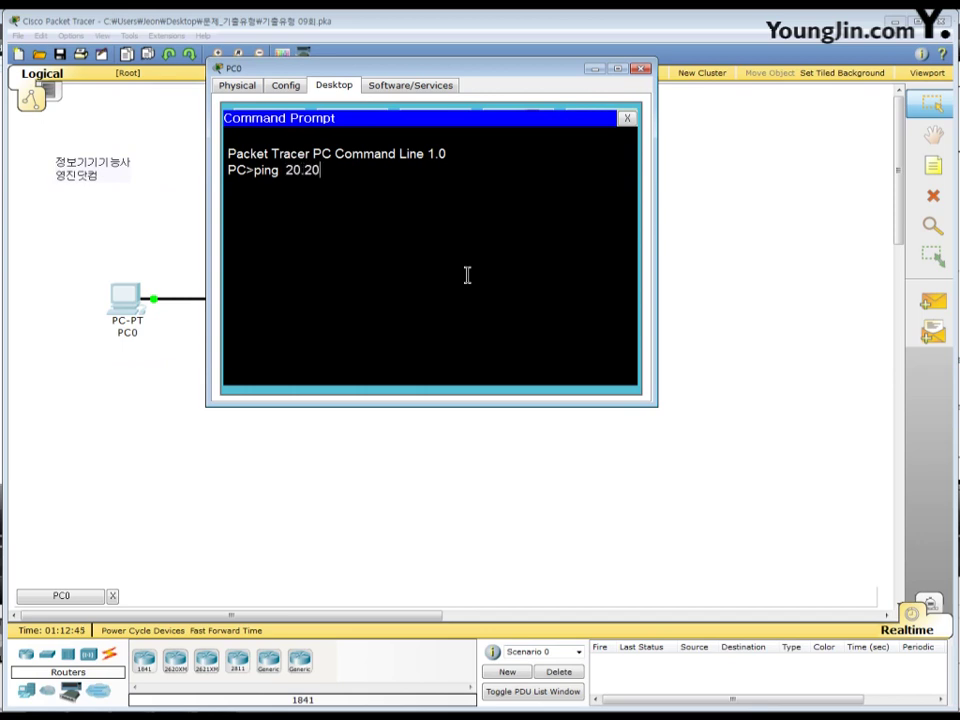
type(".20.2")
key("Return")
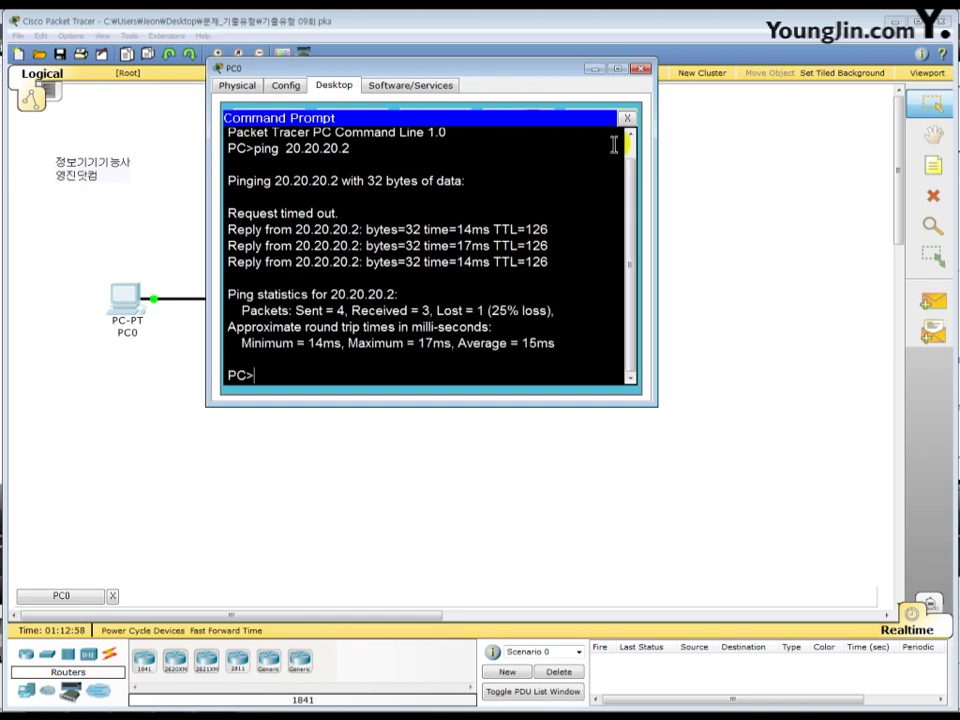
left_click(641, 69)
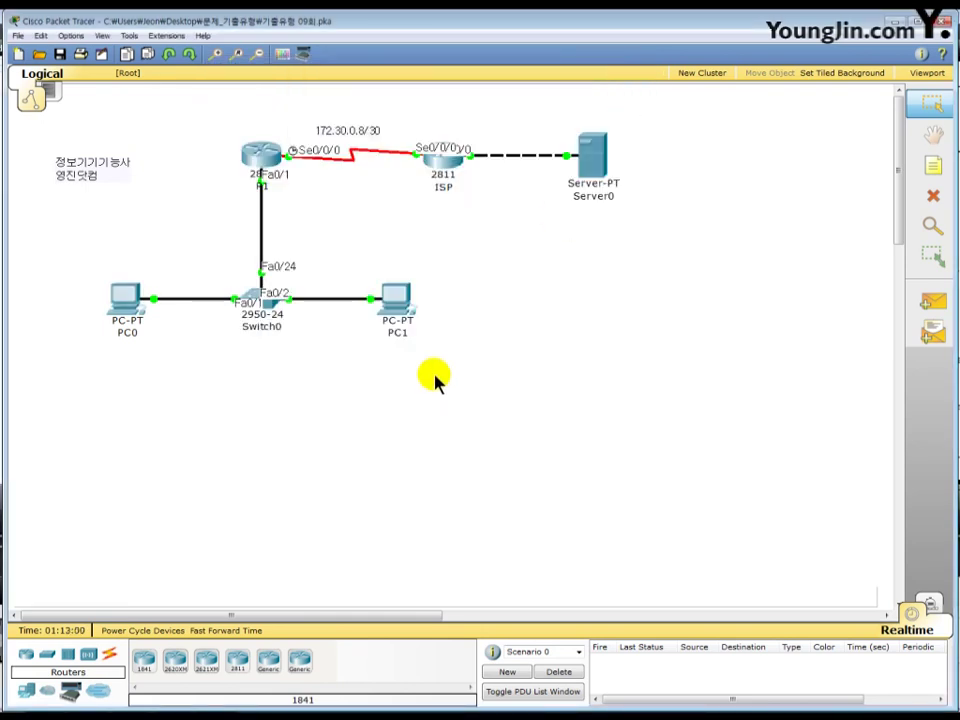
- Ping 20.20.20.2 from PC1's command prompt and close the PC1 window
left_click(394, 296)
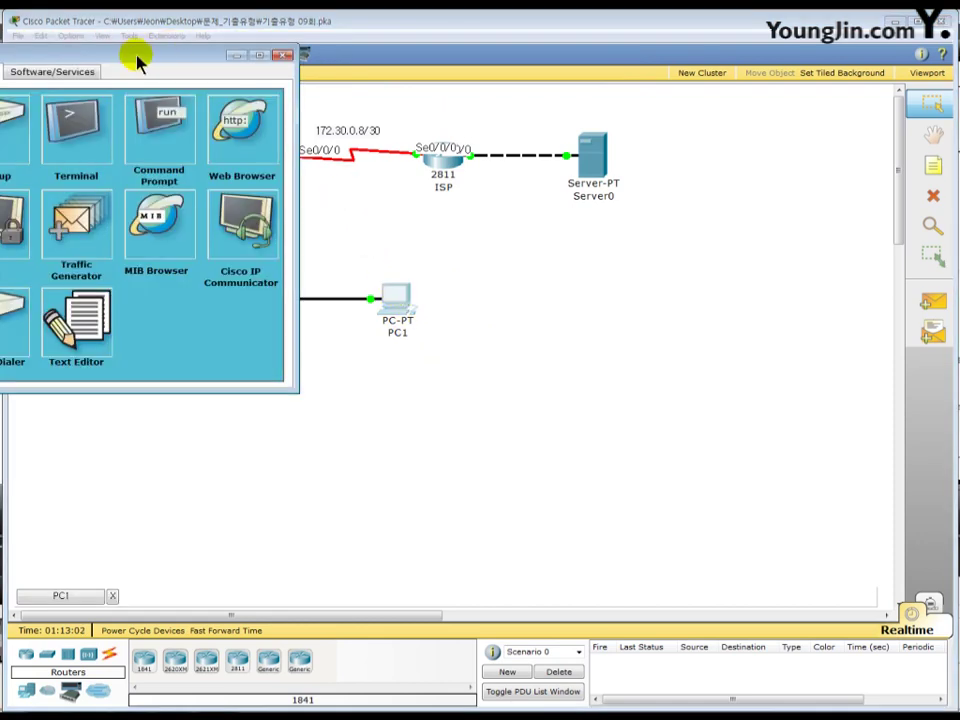
left_click_drag(137, 58, 493, 58)
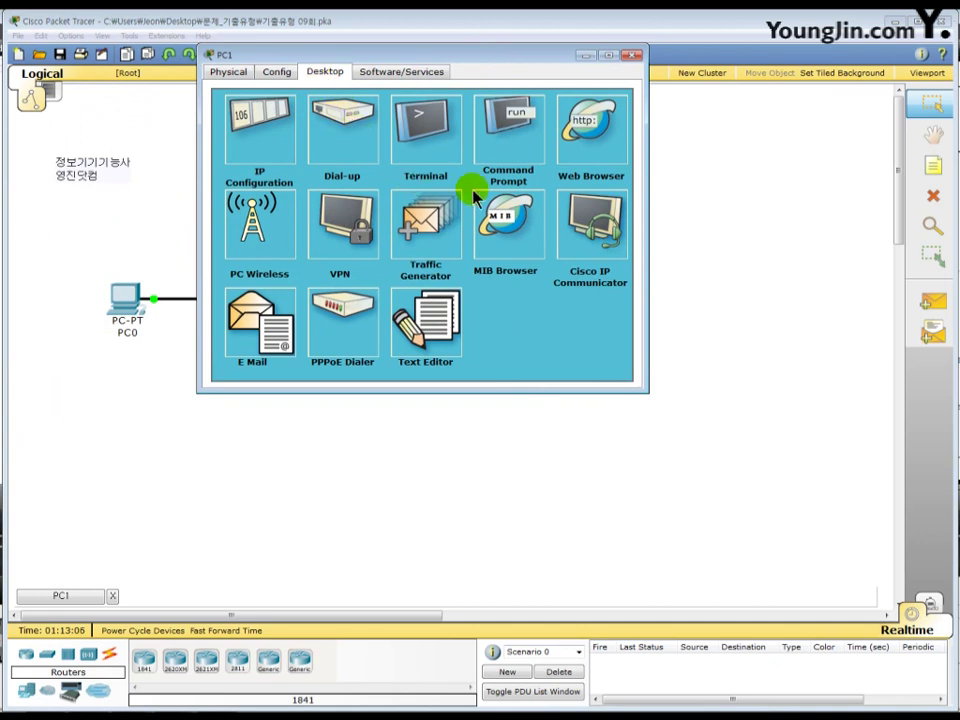
left_click(478, 120)
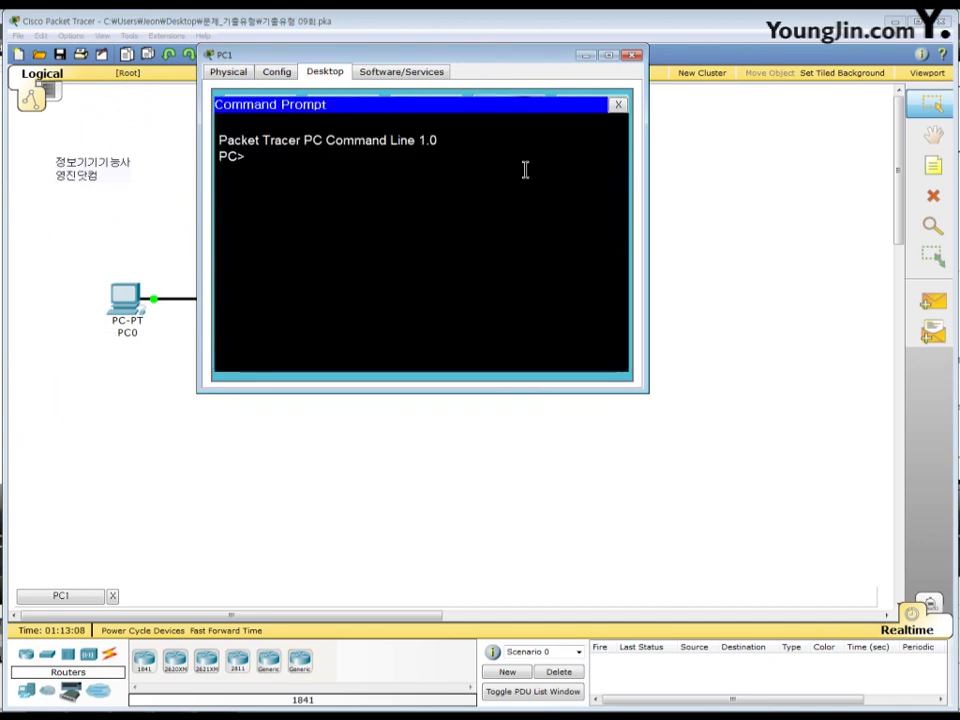
type("pin")
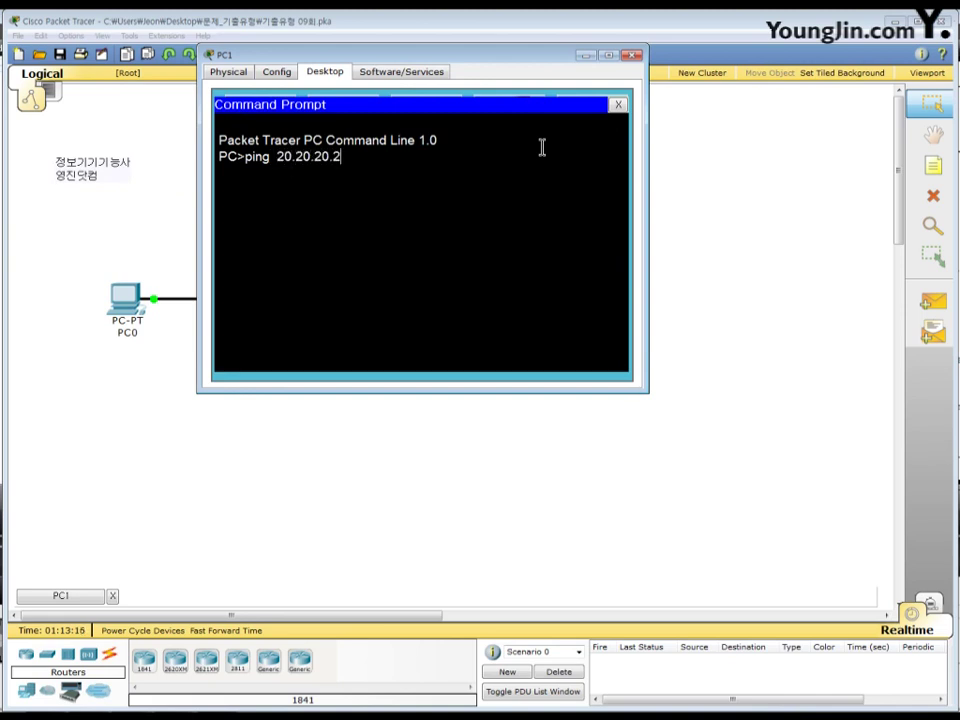
type("g  20.20.20.2")
key("Return")
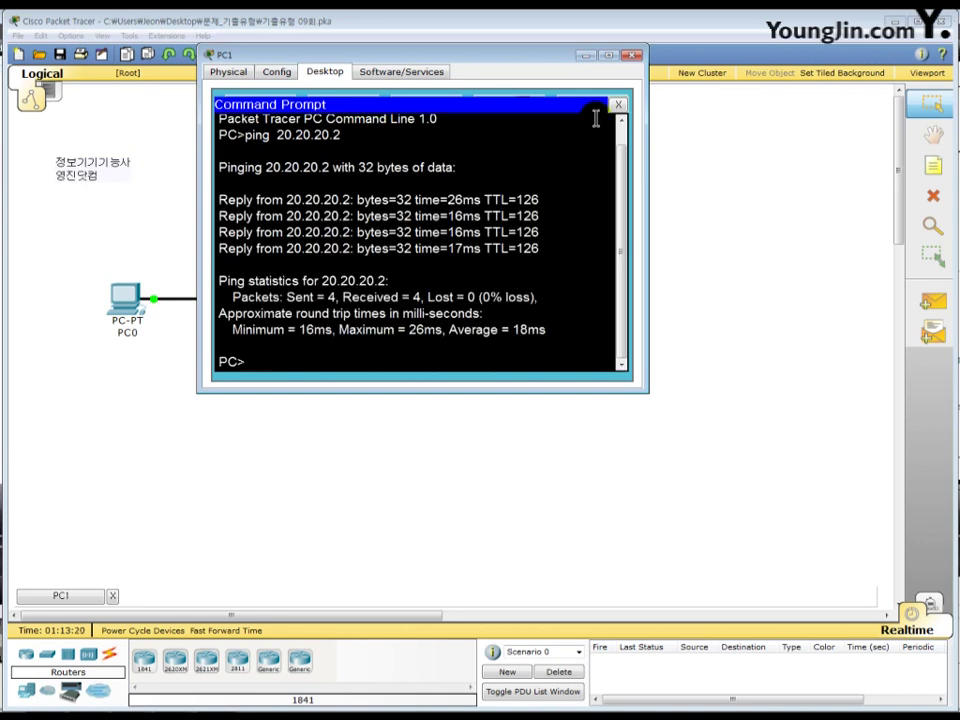
left_click(632, 56)
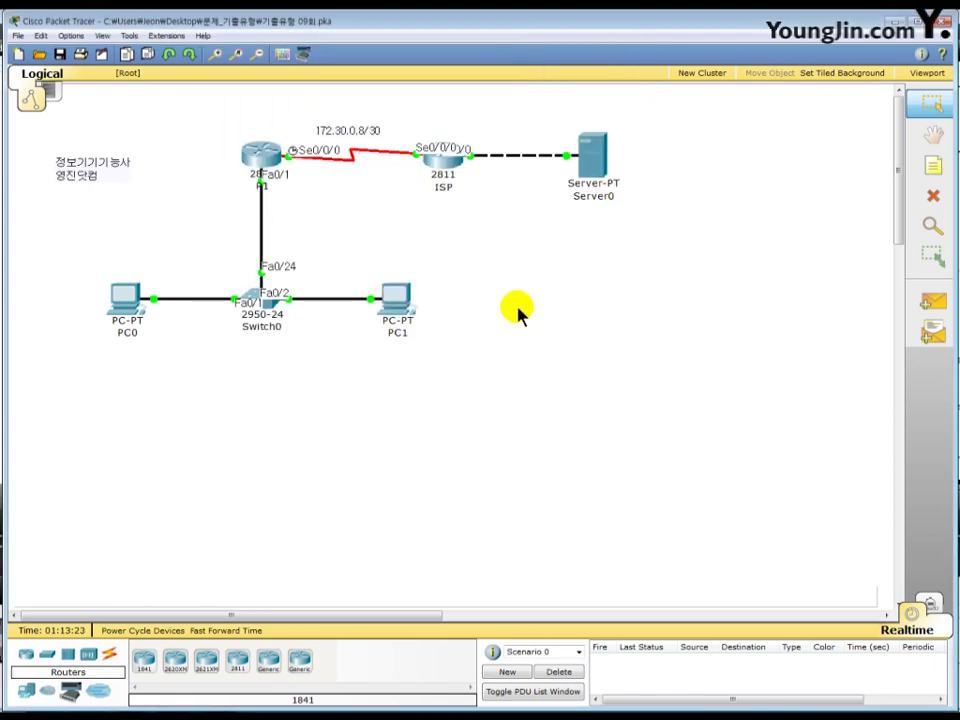
- Save the topology as 100 in the Desktop folder via Save As
left_click(18, 37)
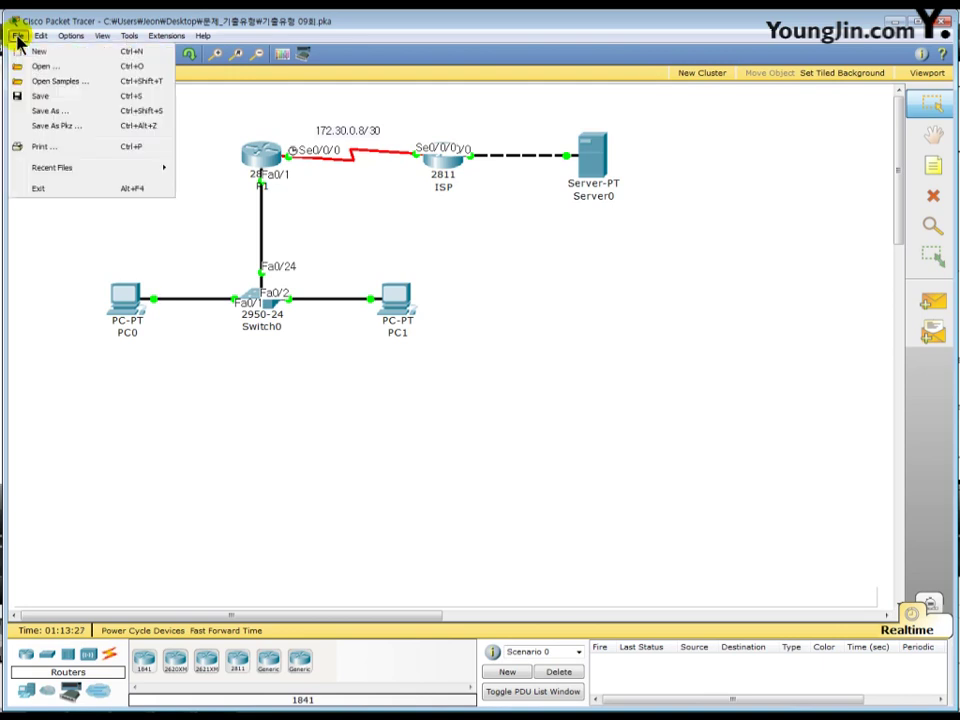
left_click(47, 111)
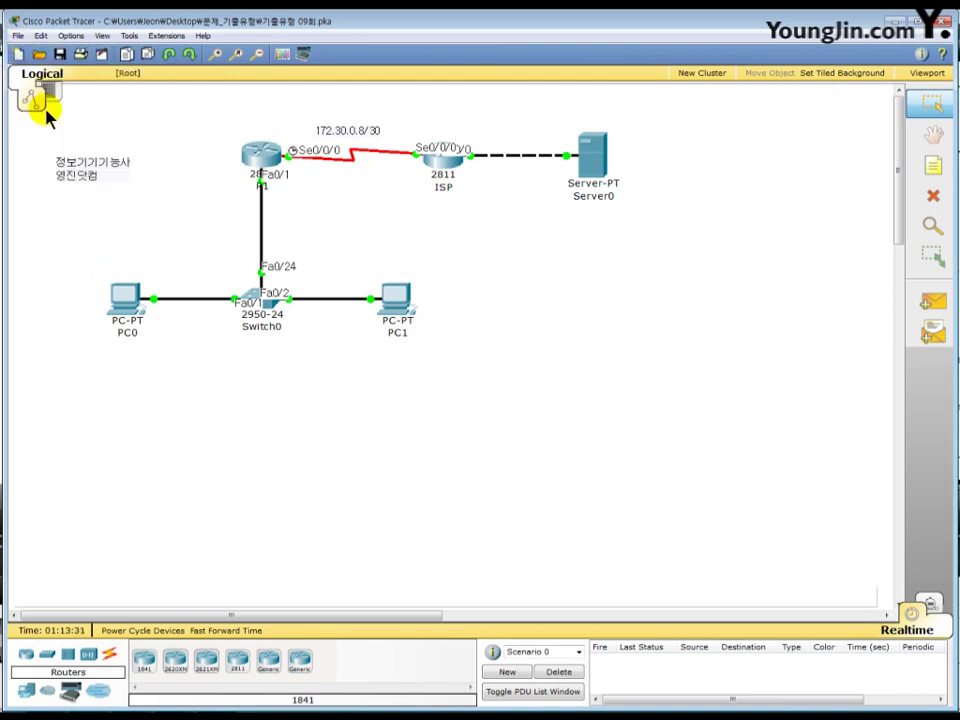
left_click_drag(171, 39, 369, 75)
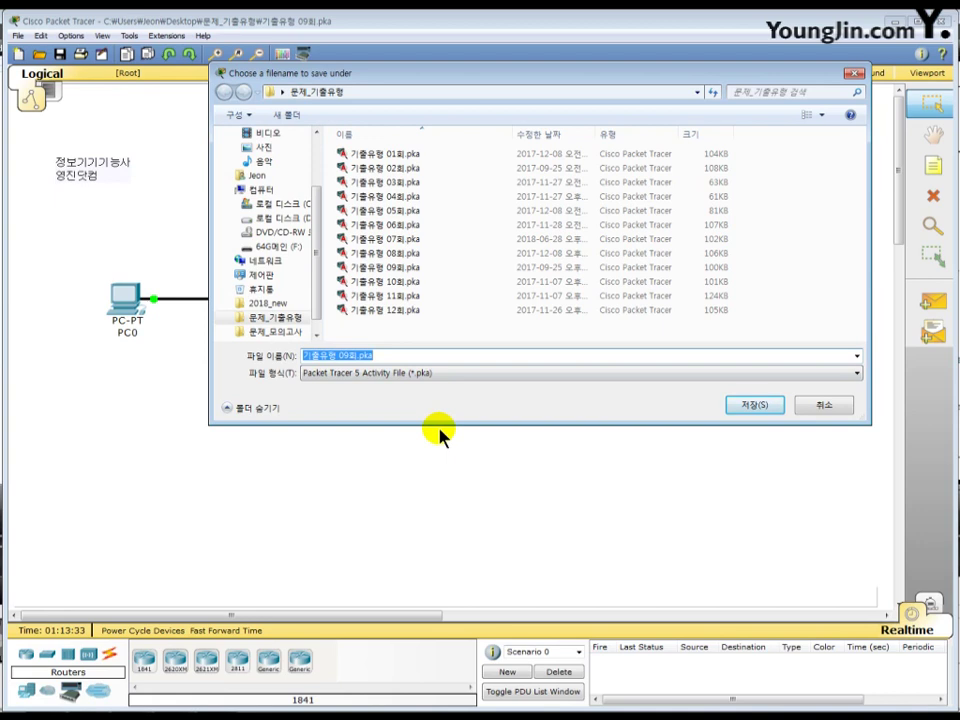
type("100")
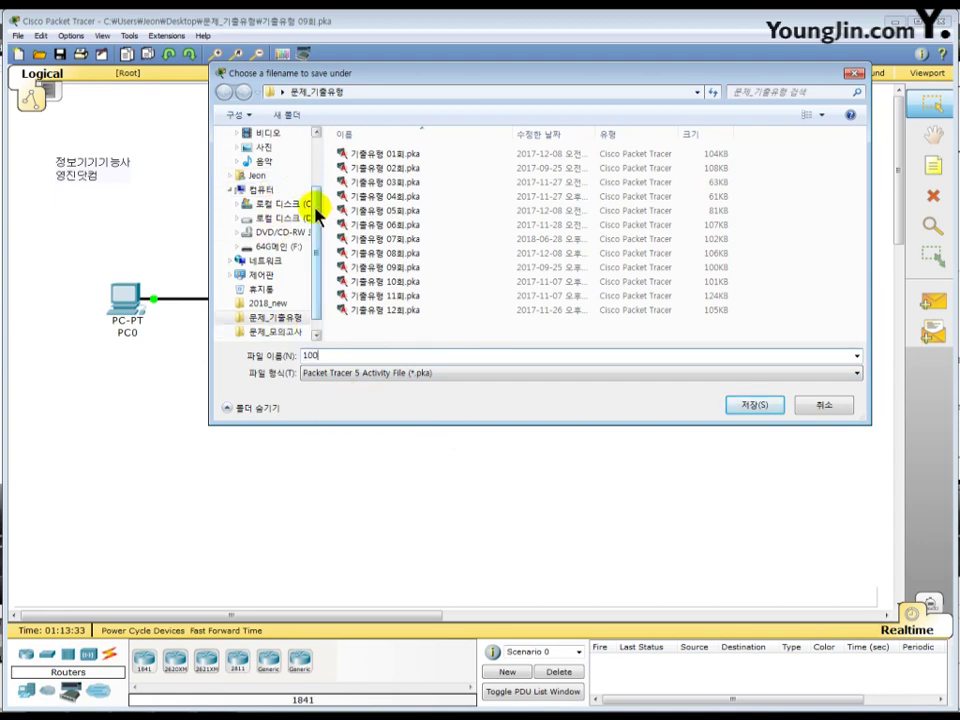
left_click_drag(316, 206, 300, 167)
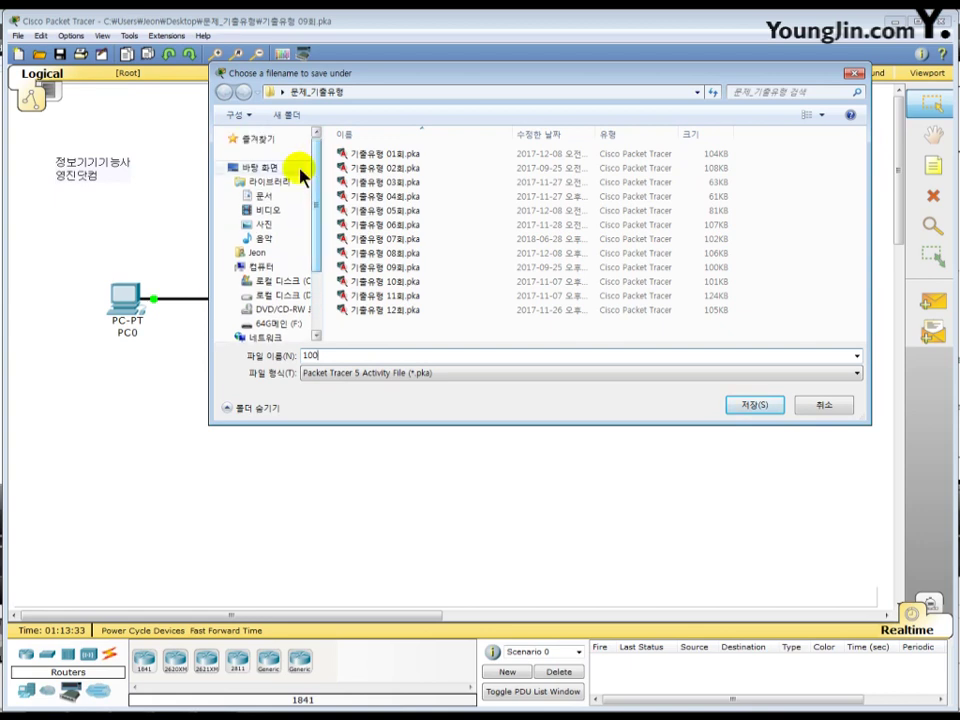
left_click(260, 168)
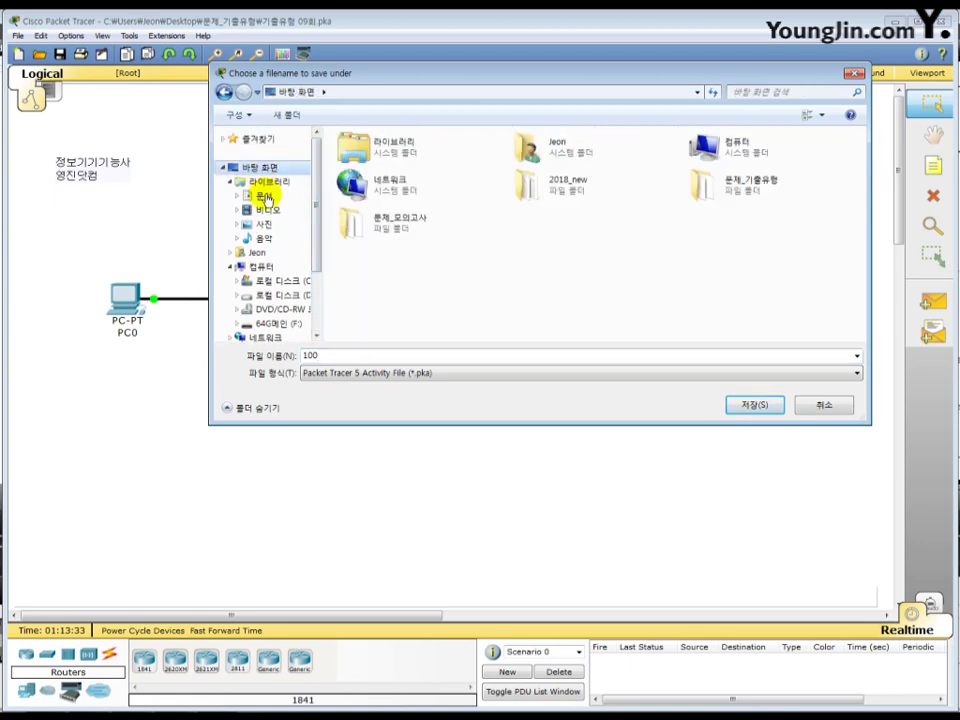
left_click(755, 405)
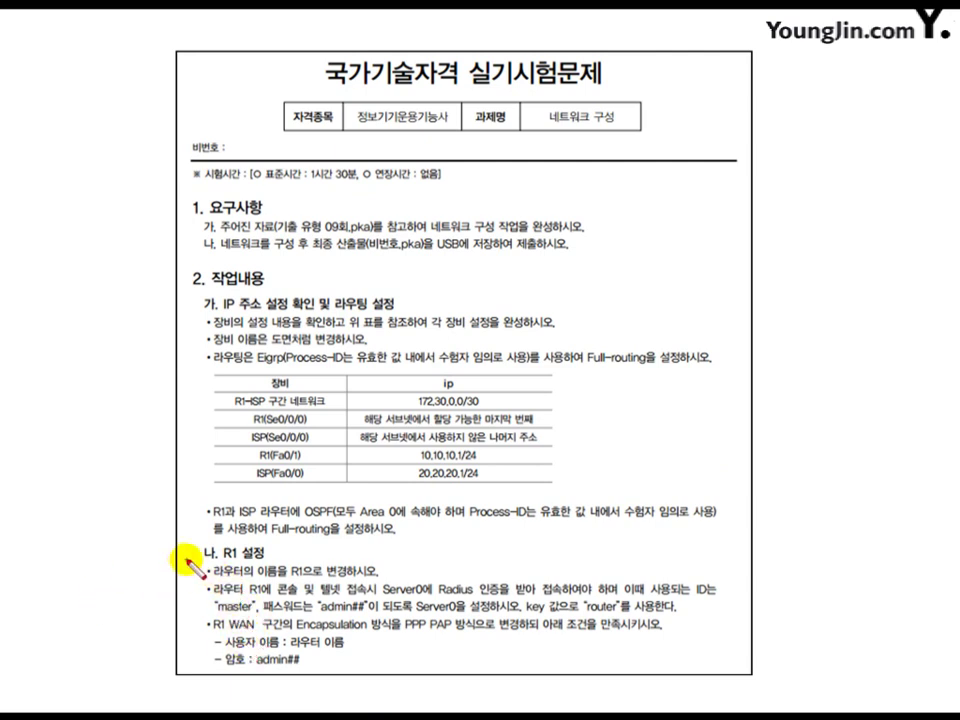
left_click_drag(206, 565, 272, 565)
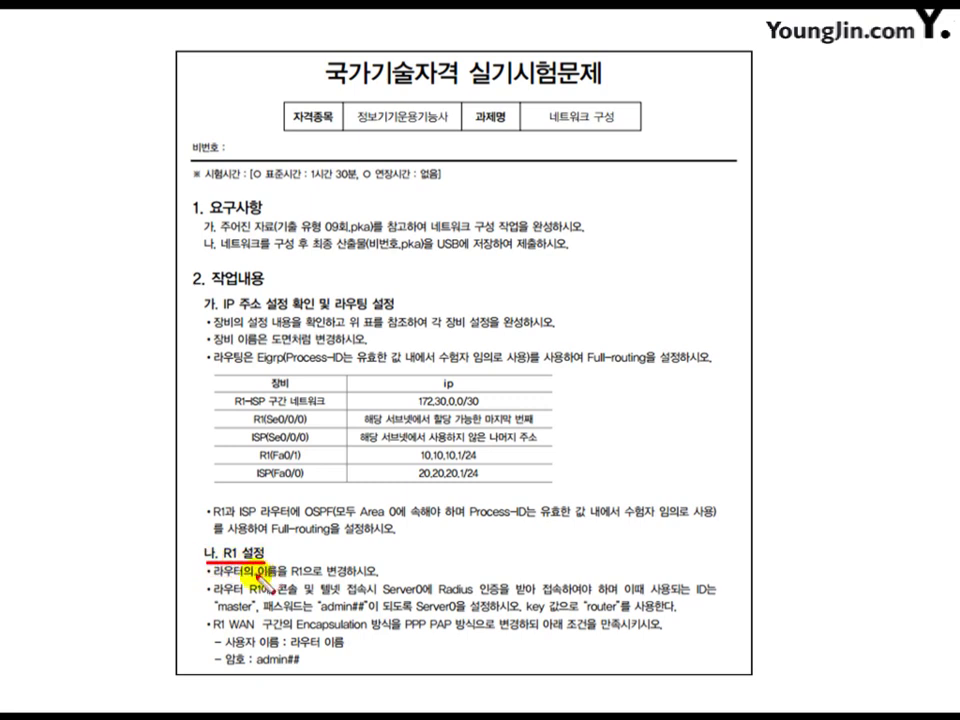
left_click_drag(208, 578, 298, 579)
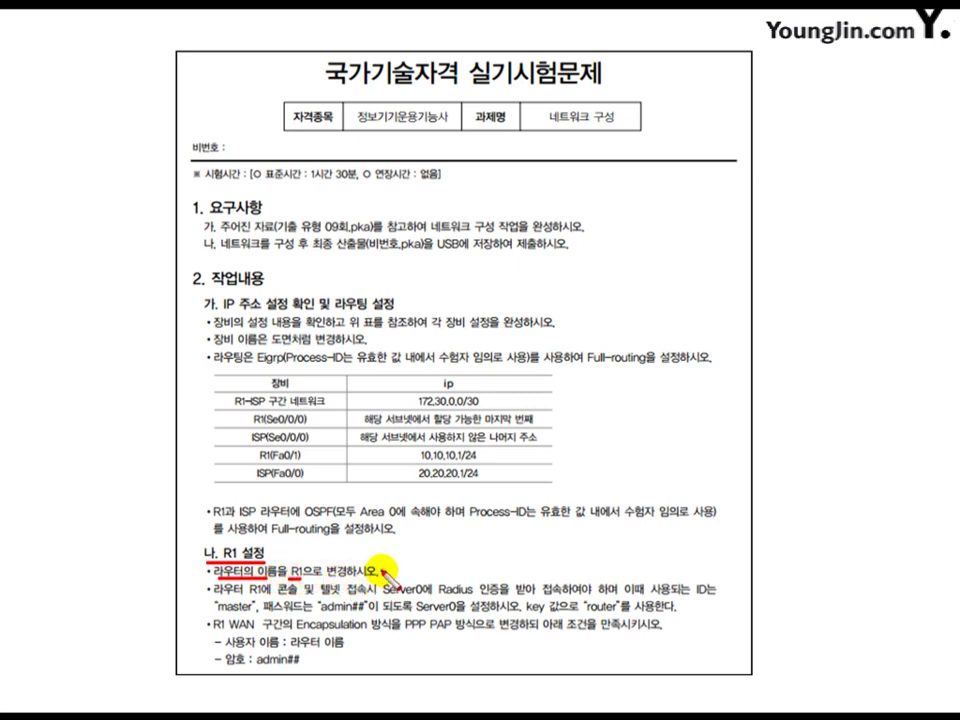
left_click_drag(381, 574, 394, 574)
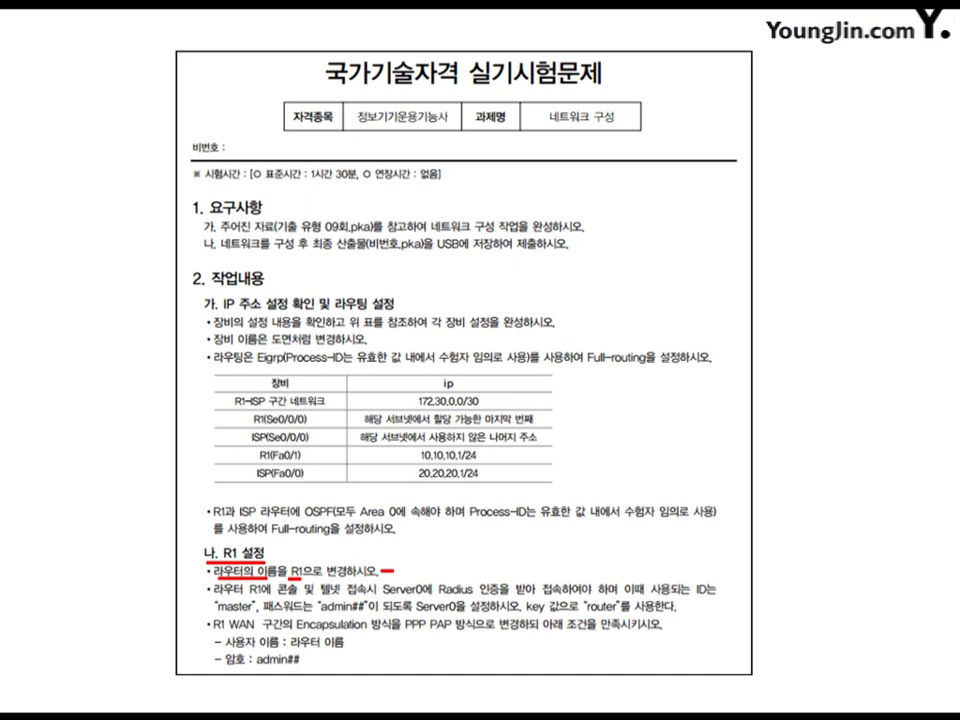
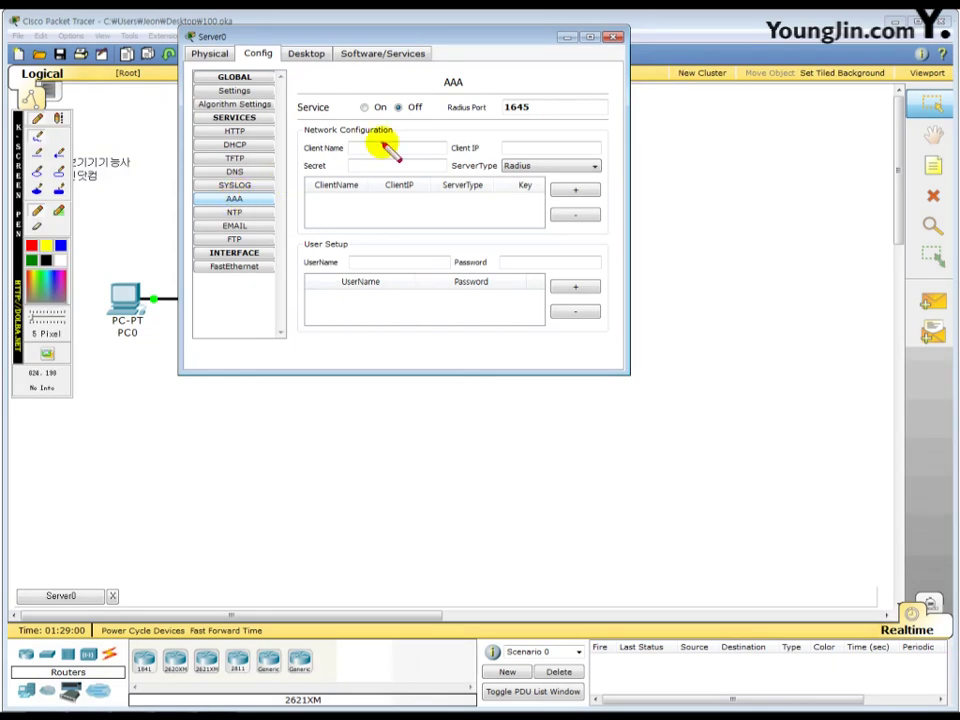
left_click_drag(437, 92, 465, 94)
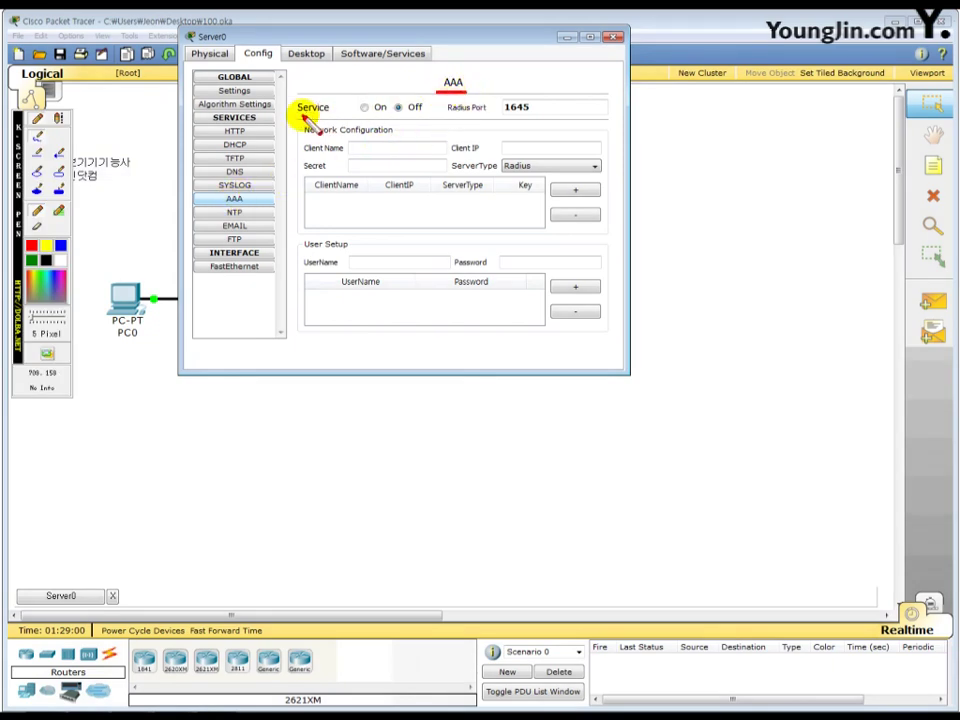
left_click_drag(300, 116, 326, 116)
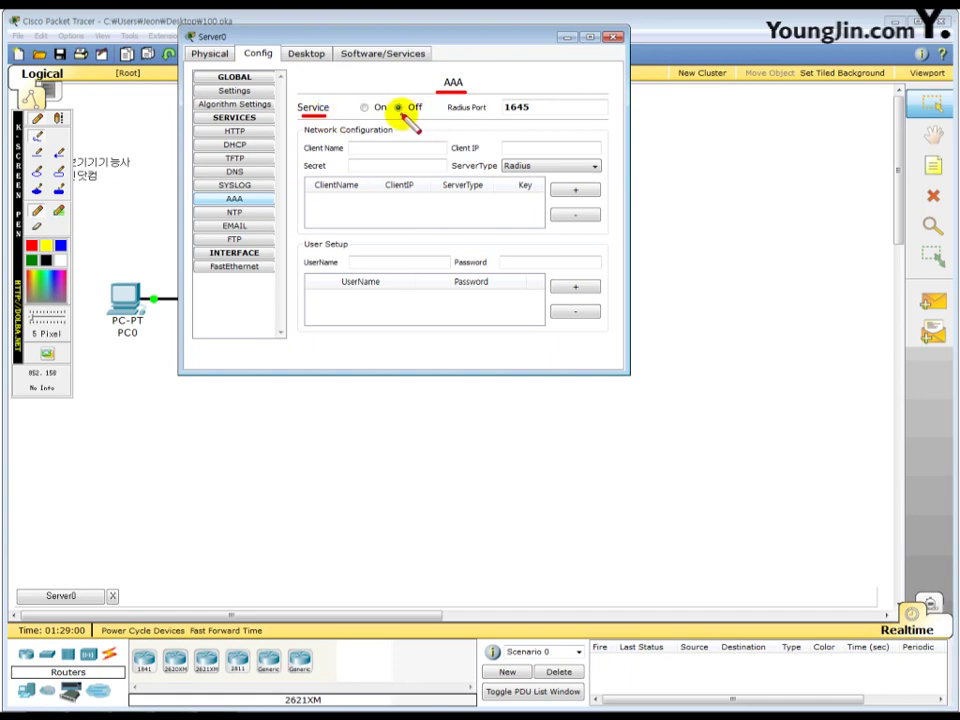
left_click_drag(401, 115, 428, 116)
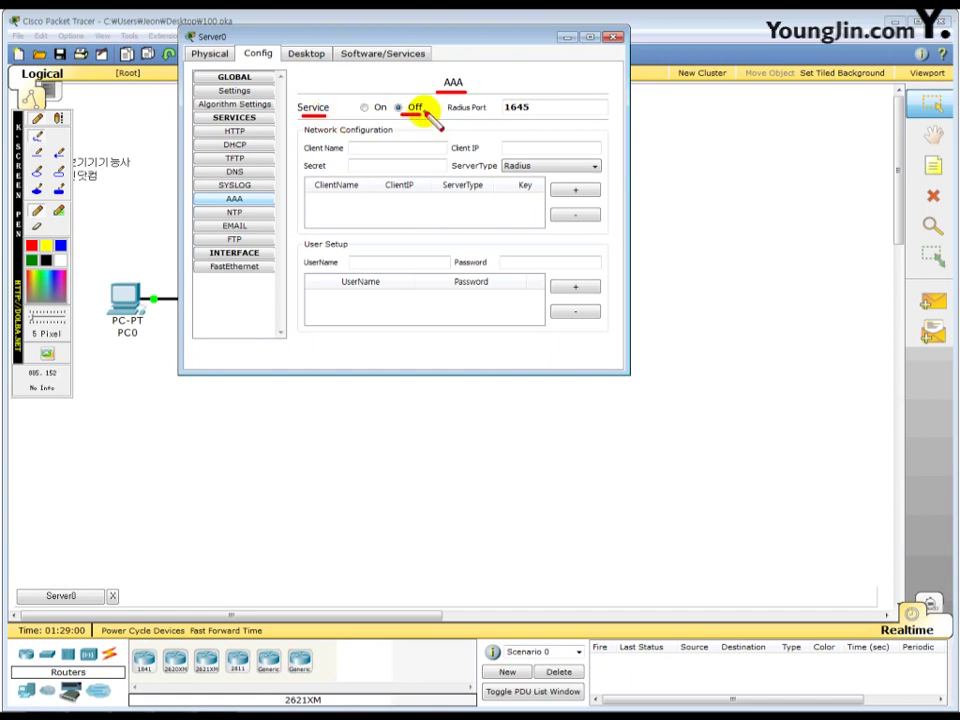
key("e")
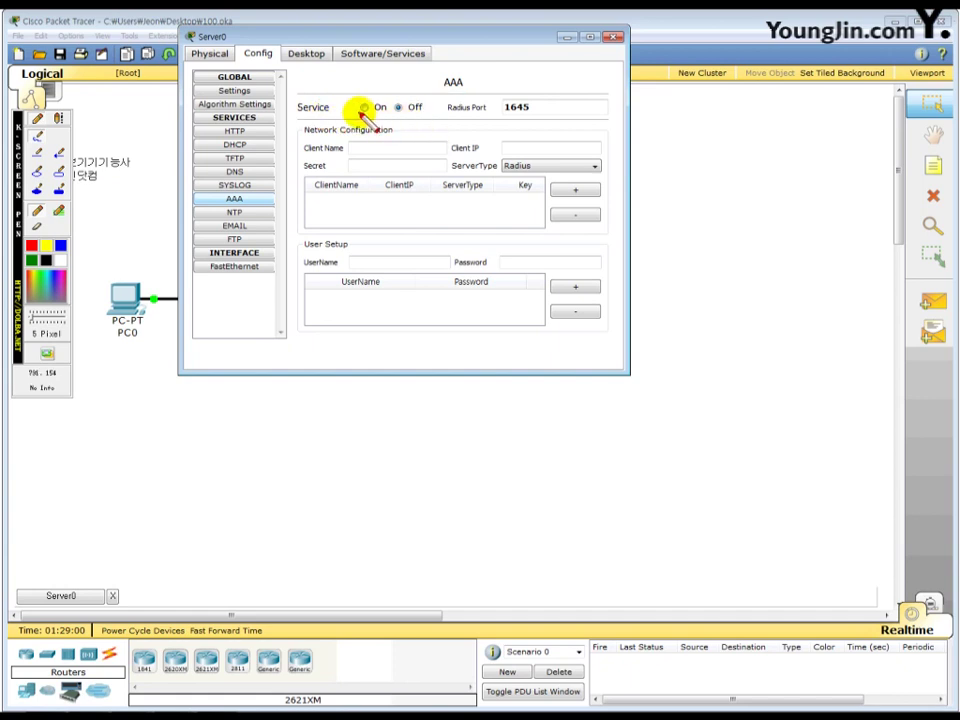
left_click_drag(358, 115, 386, 115)
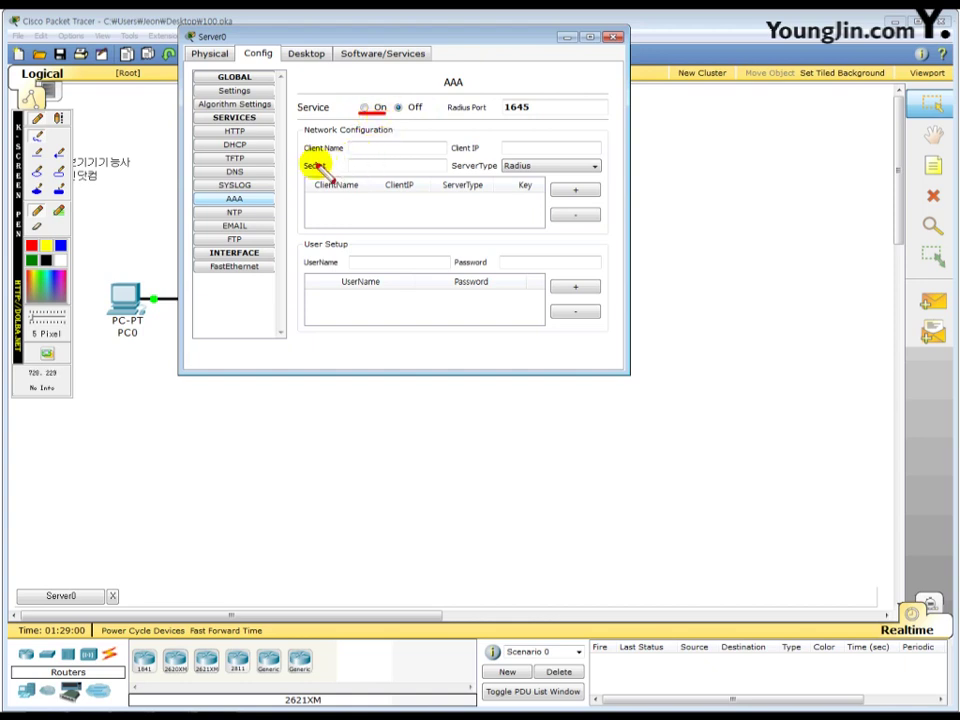
left_click_drag(302, 156, 341, 156)
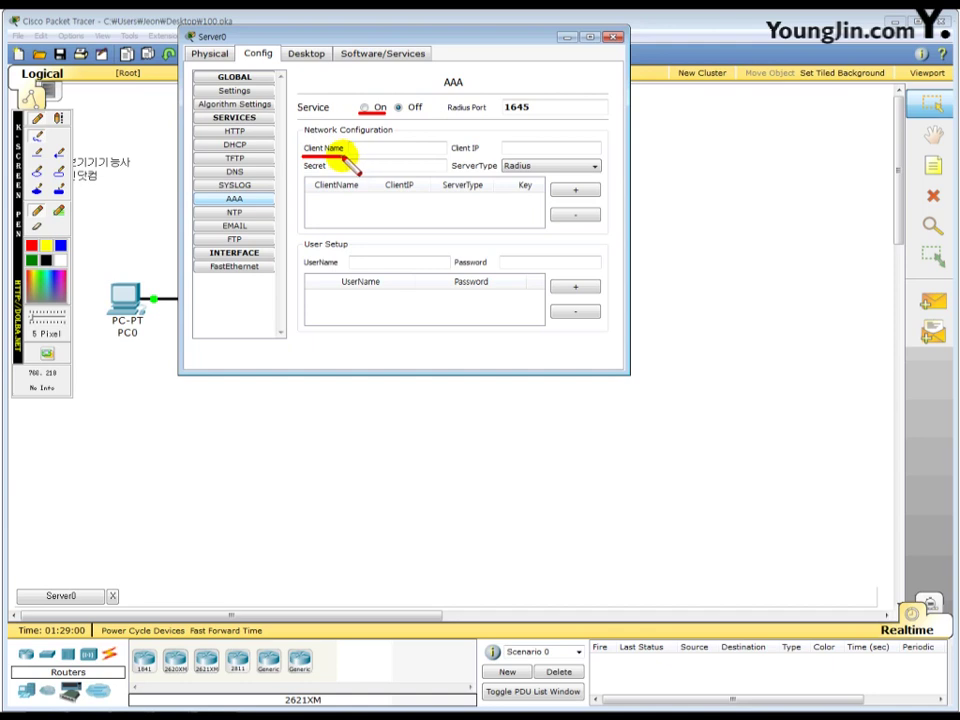
left_click(58, 118)
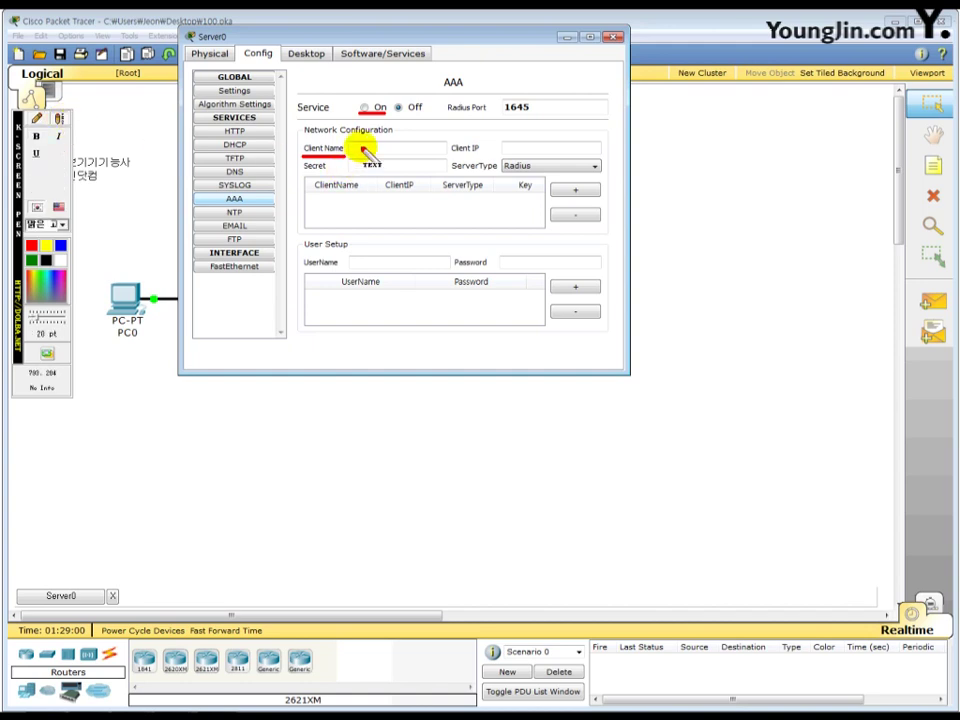
left_click(366, 152)
type("R1")
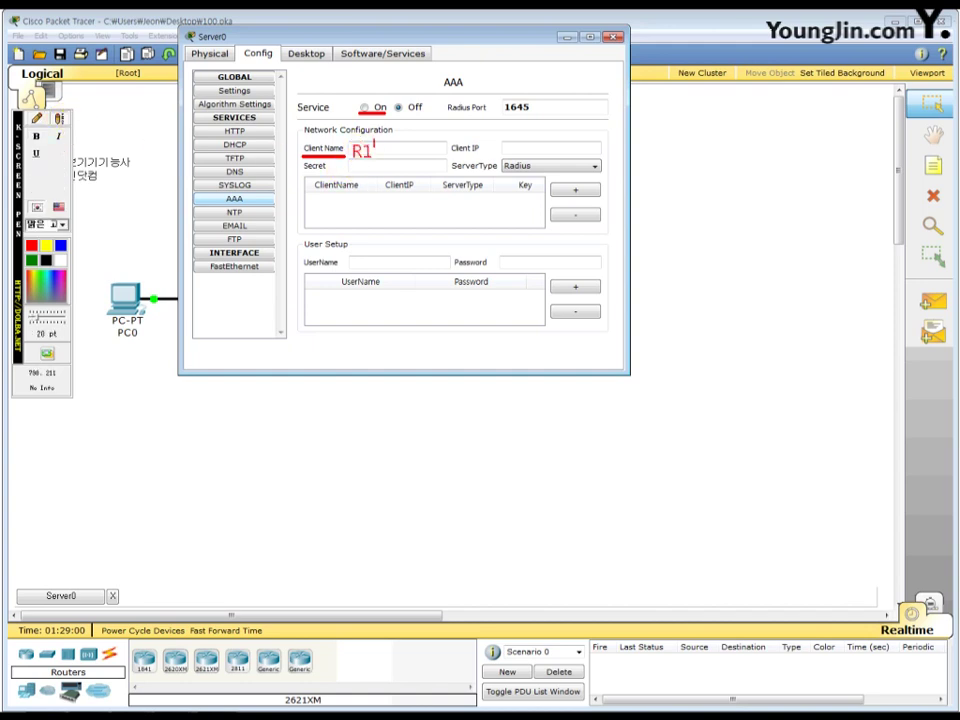
left_click(37, 118)
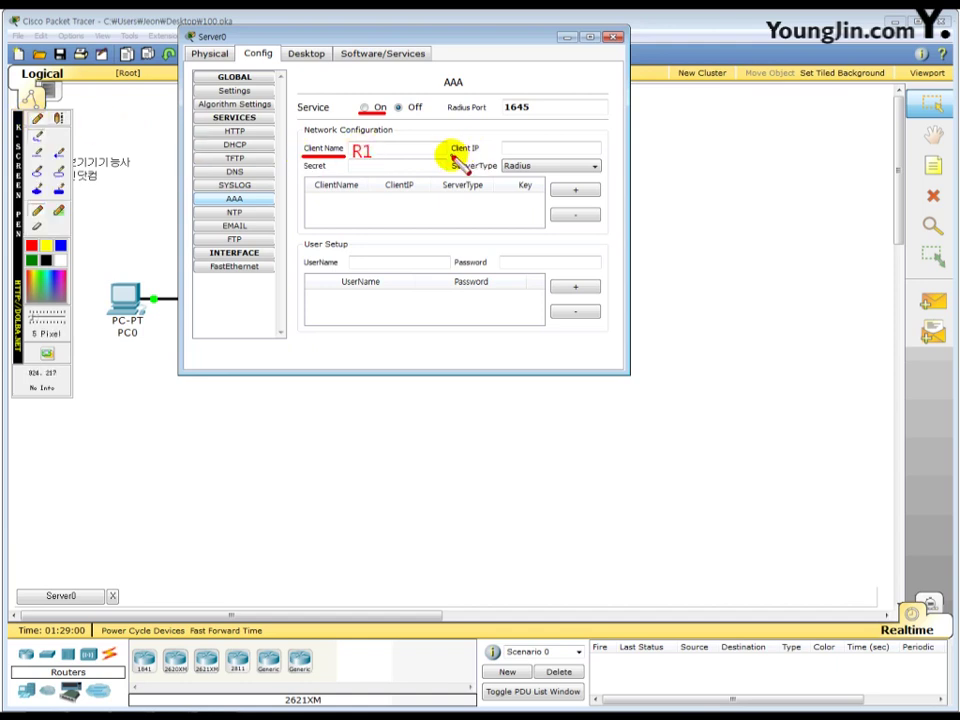
left_click_drag(452, 157, 484, 158)
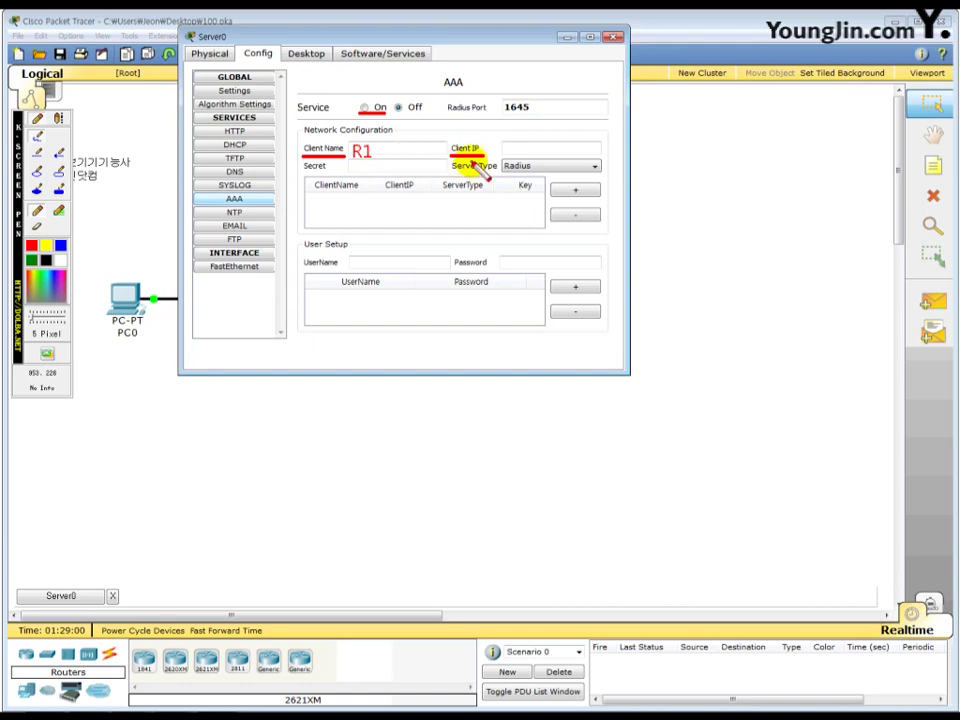
left_click(58, 116)
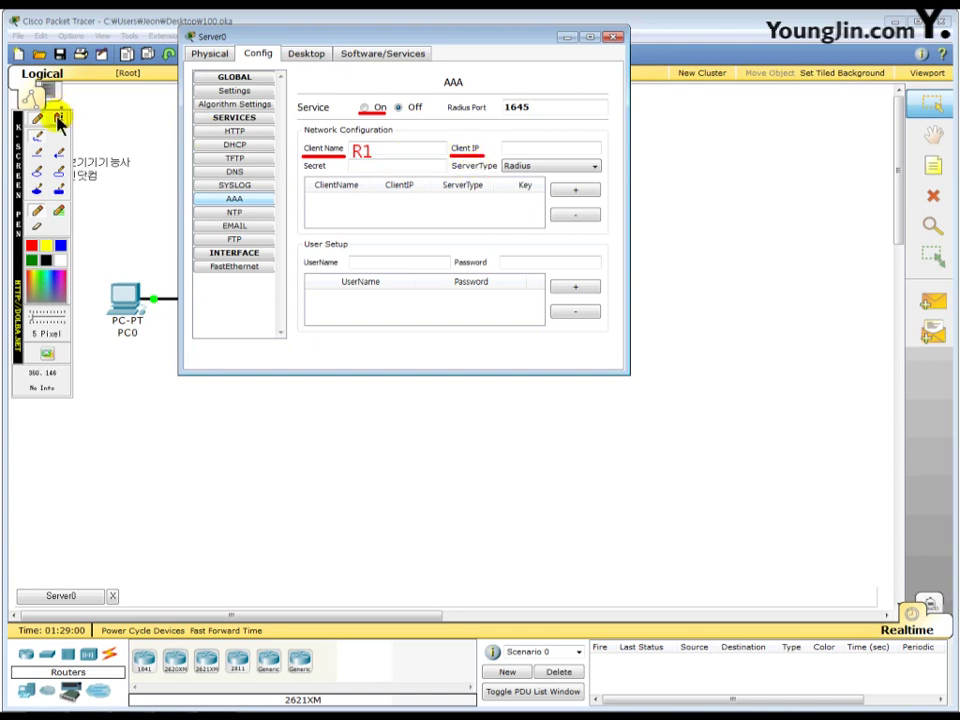
left_click(503, 146)
type("1")
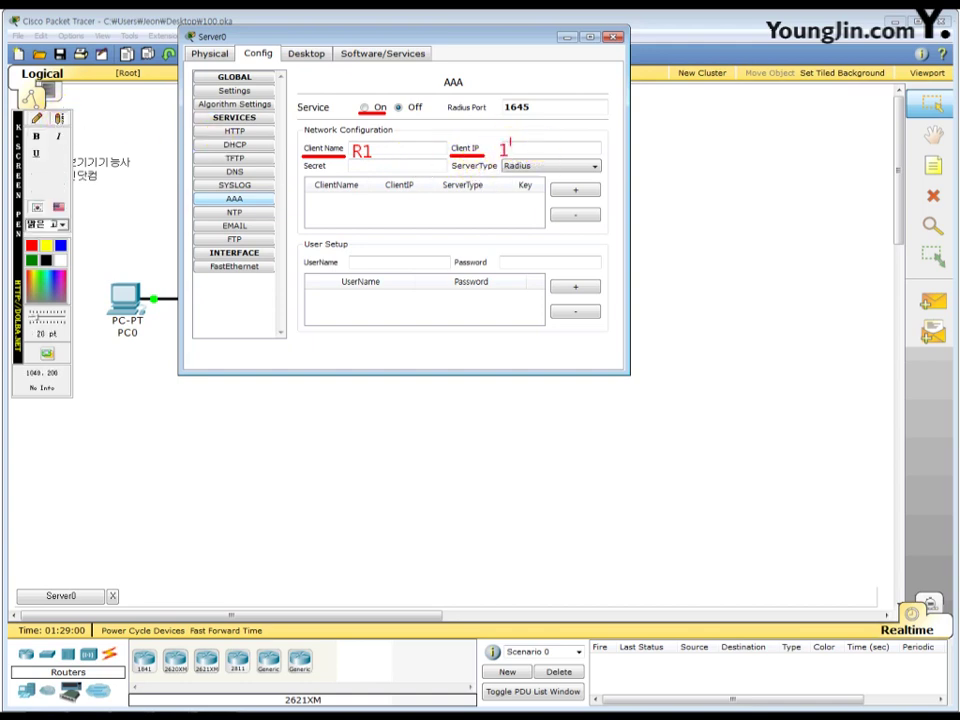
type("72.30.0.8")
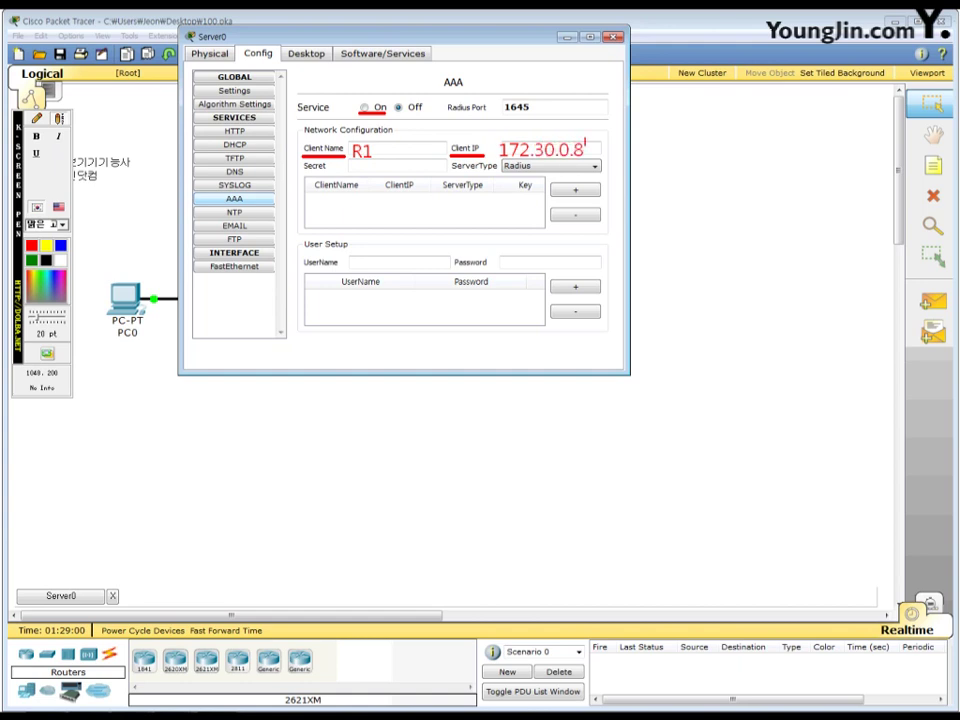
key("BackSpace")
type("10")
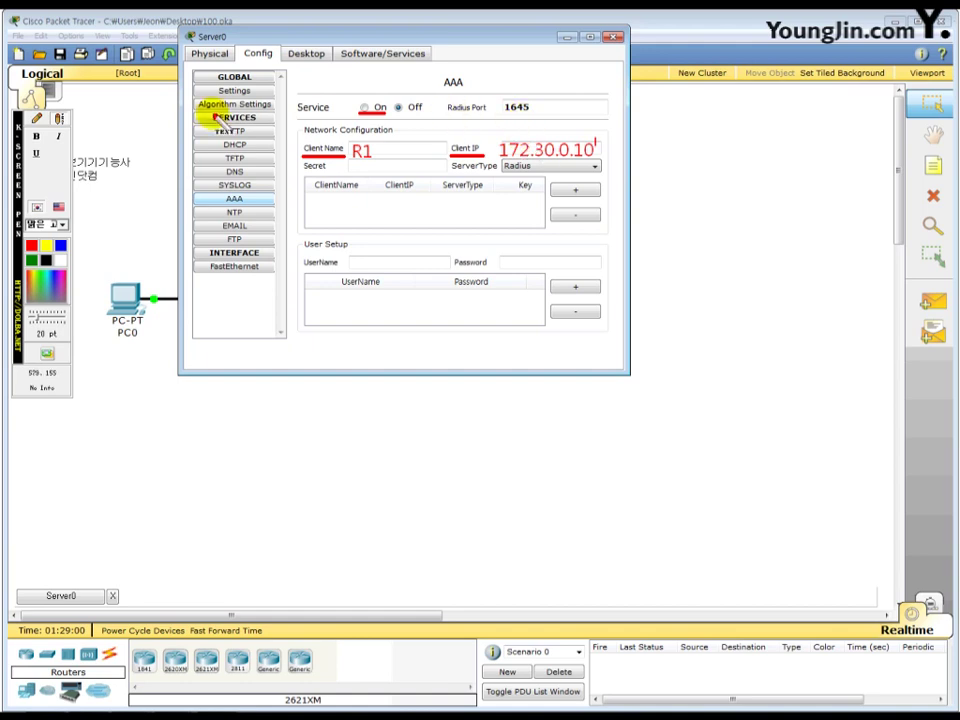
left_click(38, 120)
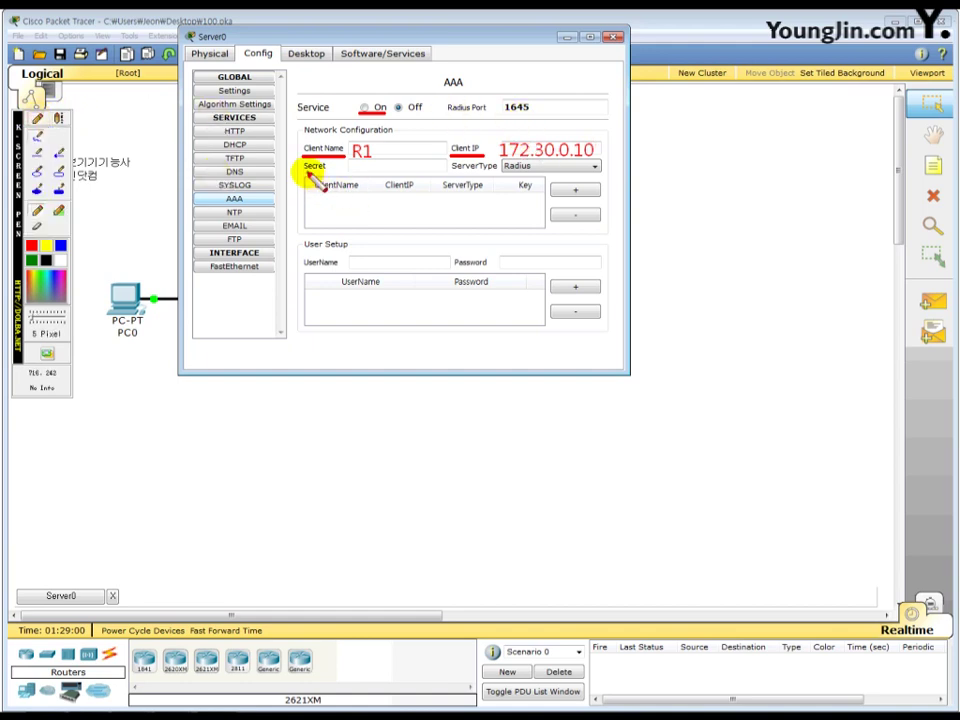
left_click_drag(304, 170, 327, 171)
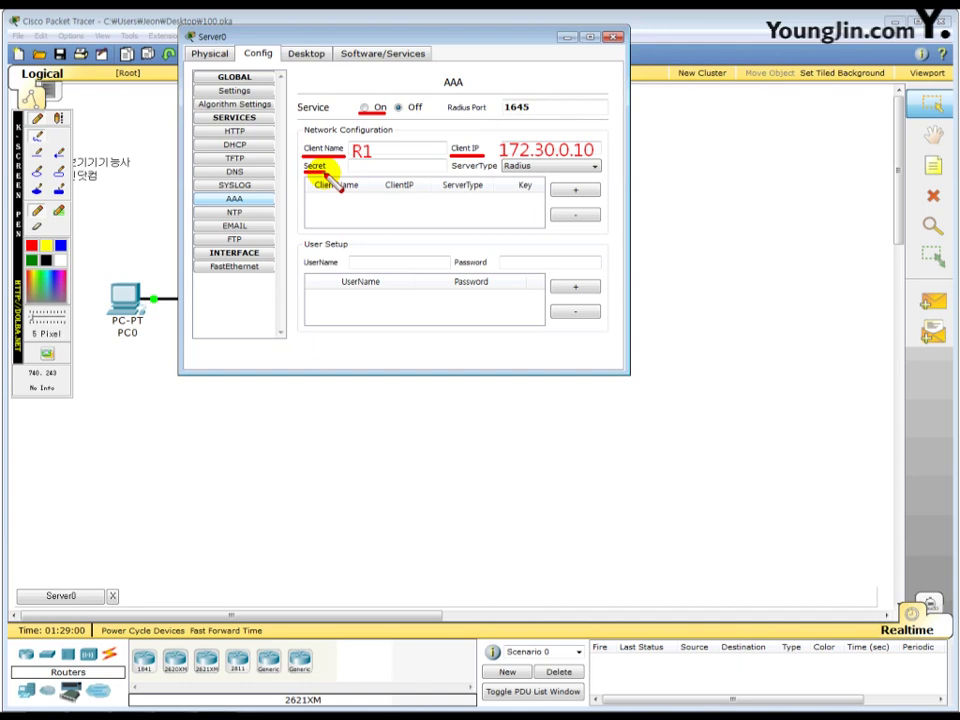
left_click(58, 118)
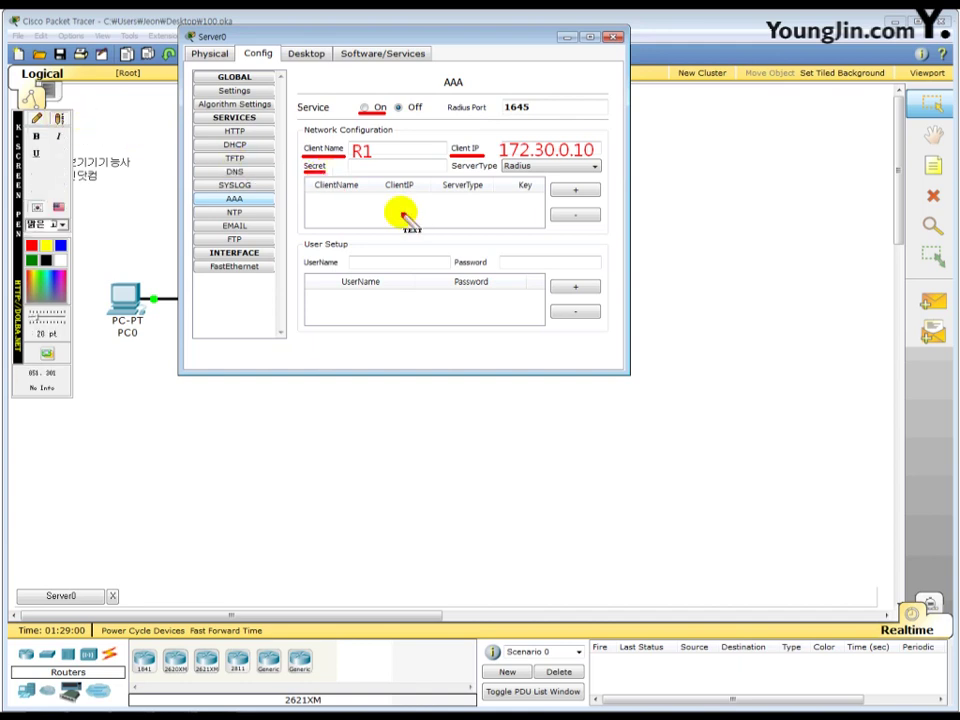
left_click(362, 170)
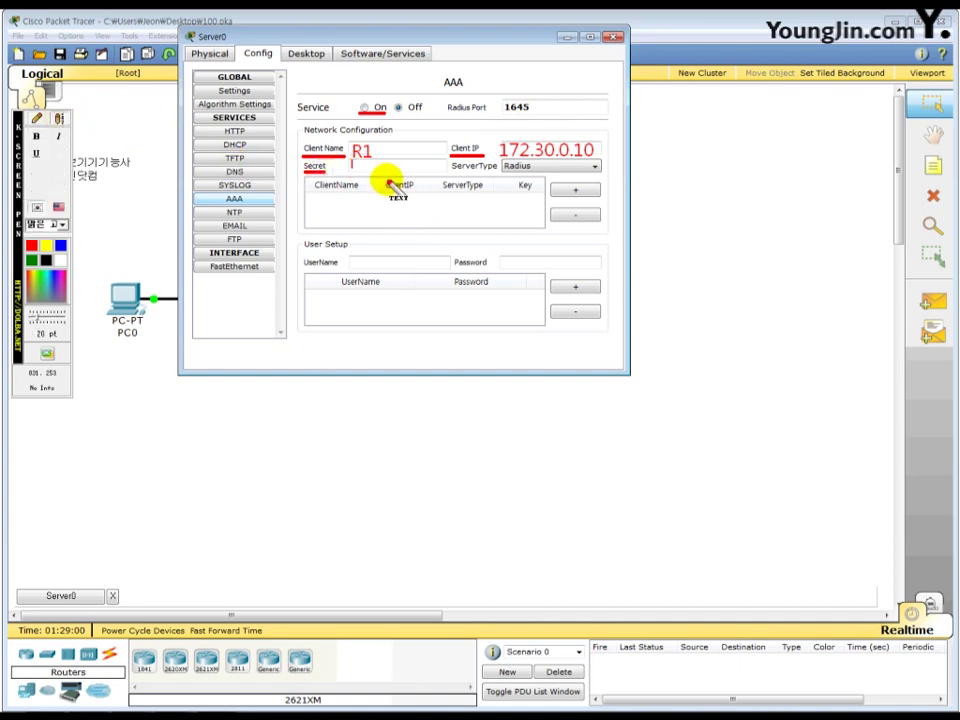
type("router")
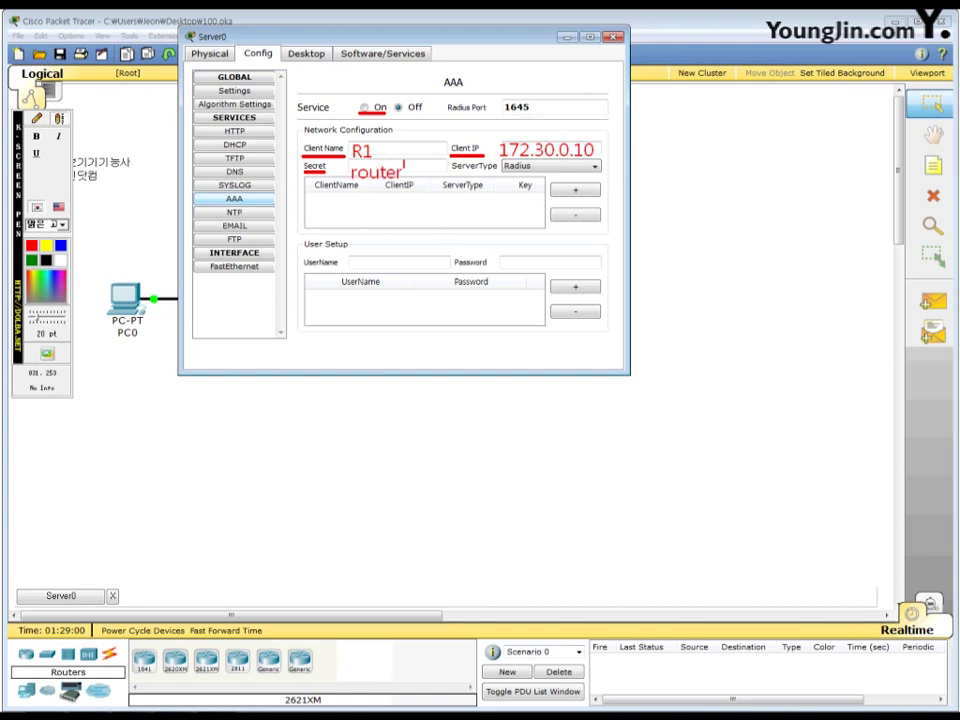
left_click(37, 118)
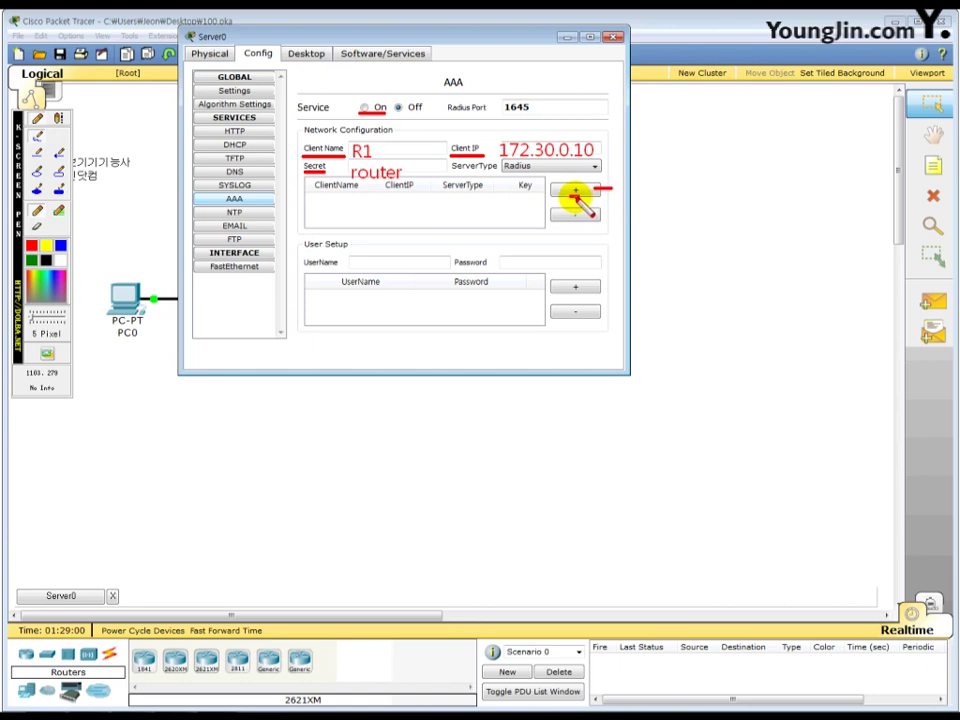
- Add client R1 at 172.30.0.10 to Server0's RADIUS client list with the shared secret key
key("Escape")
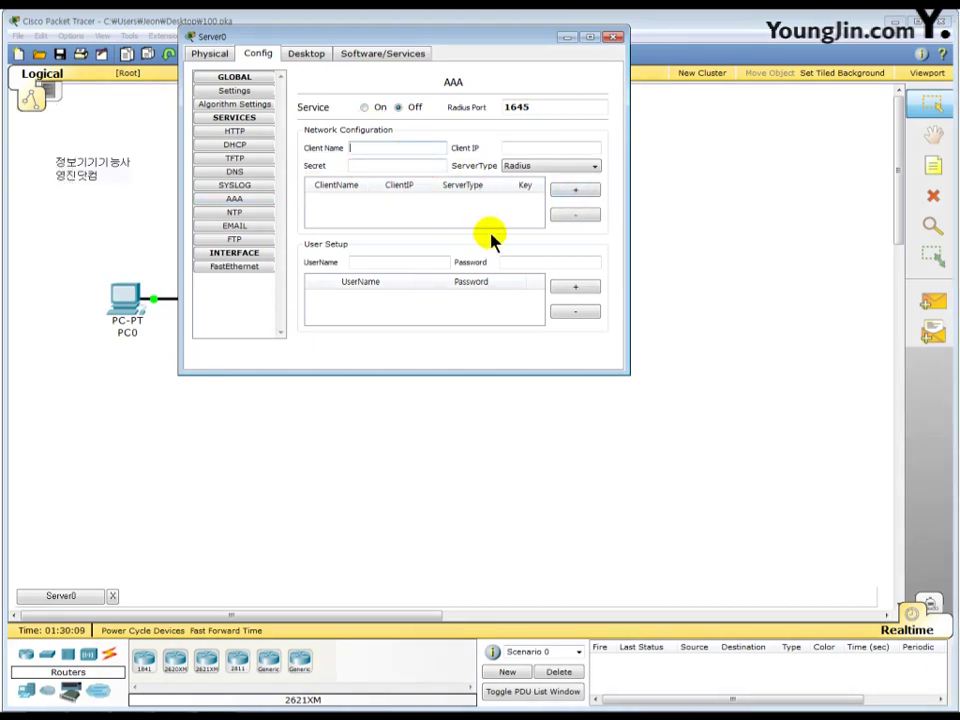
type("R1")
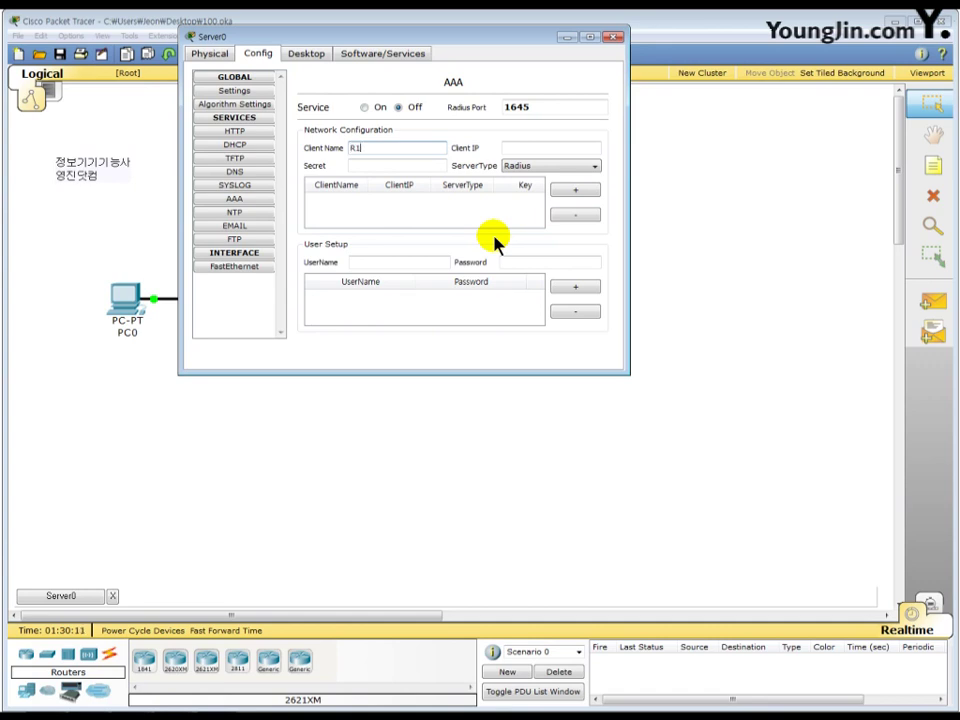
left_click(526, 150)
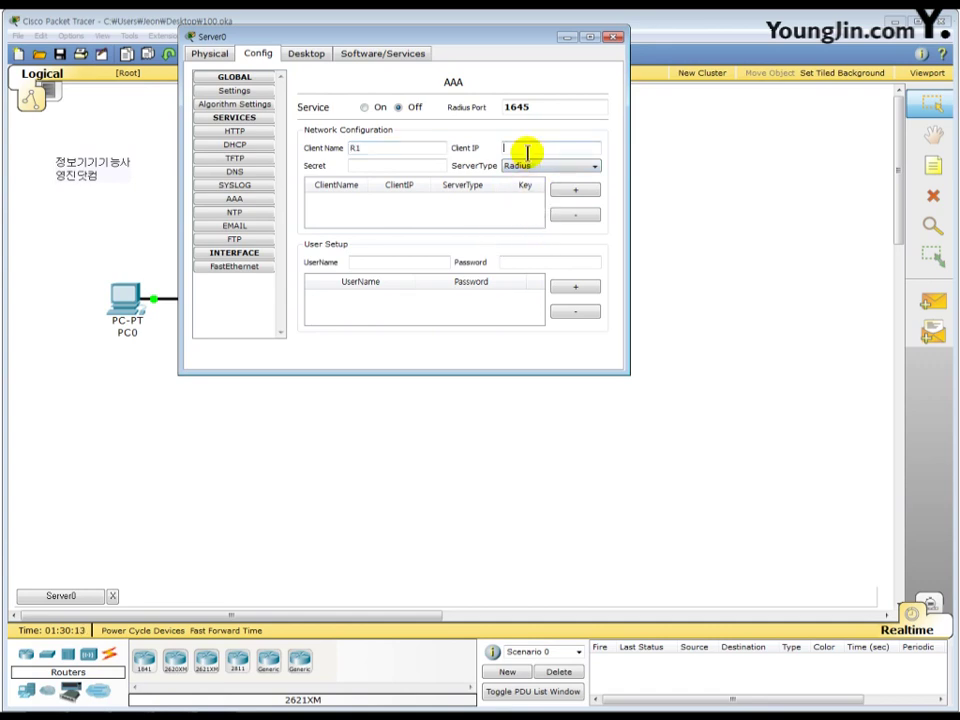
type("172.30.")
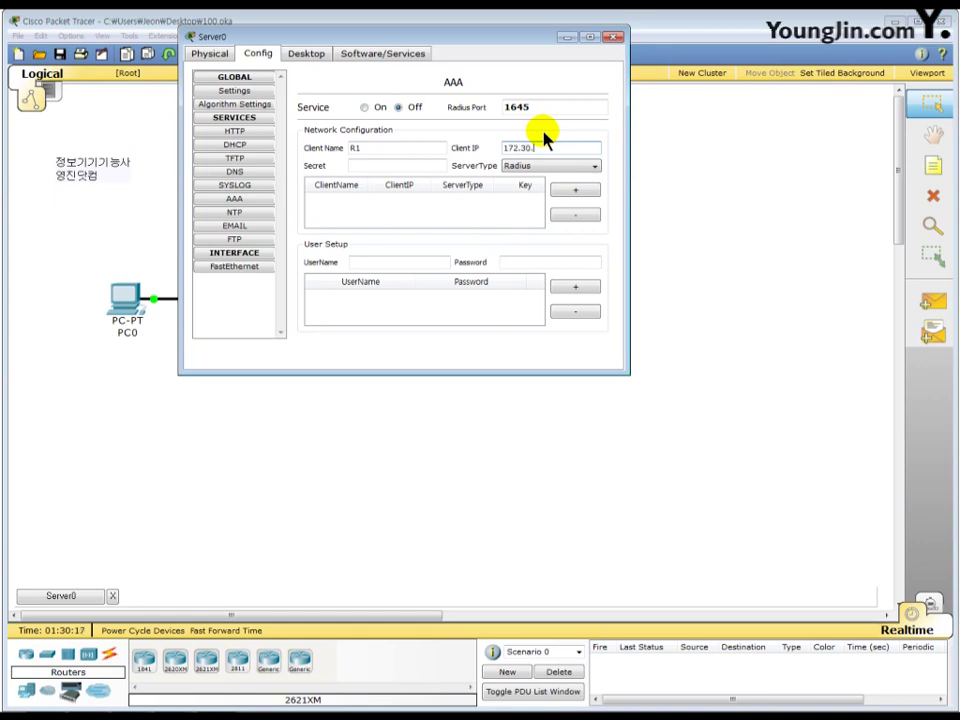
type("0.10")
left_click(364, 166)
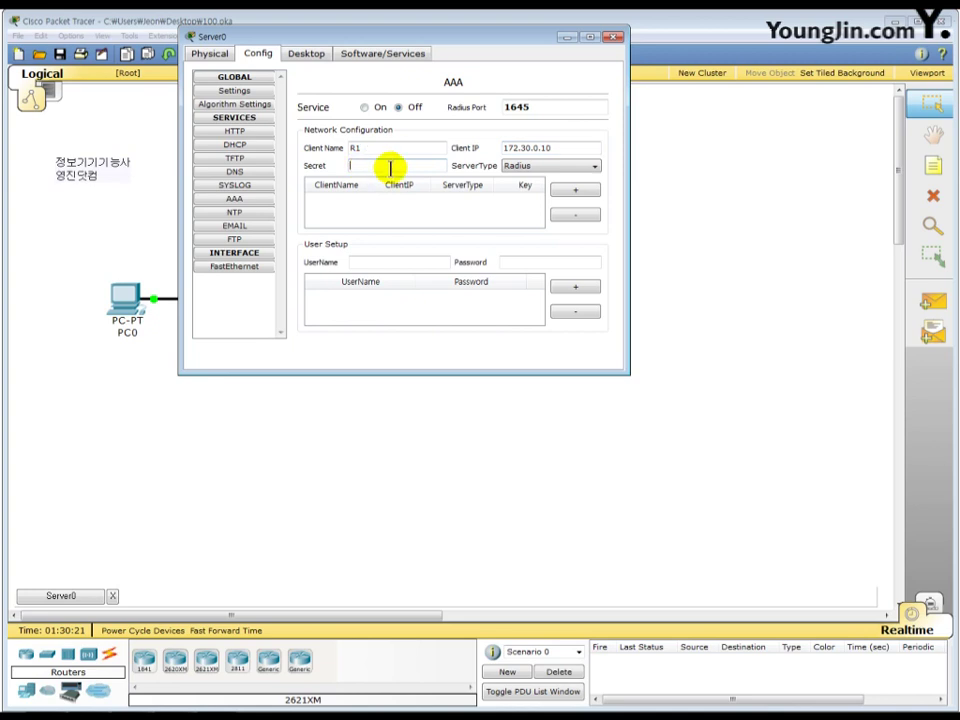
type("ro")
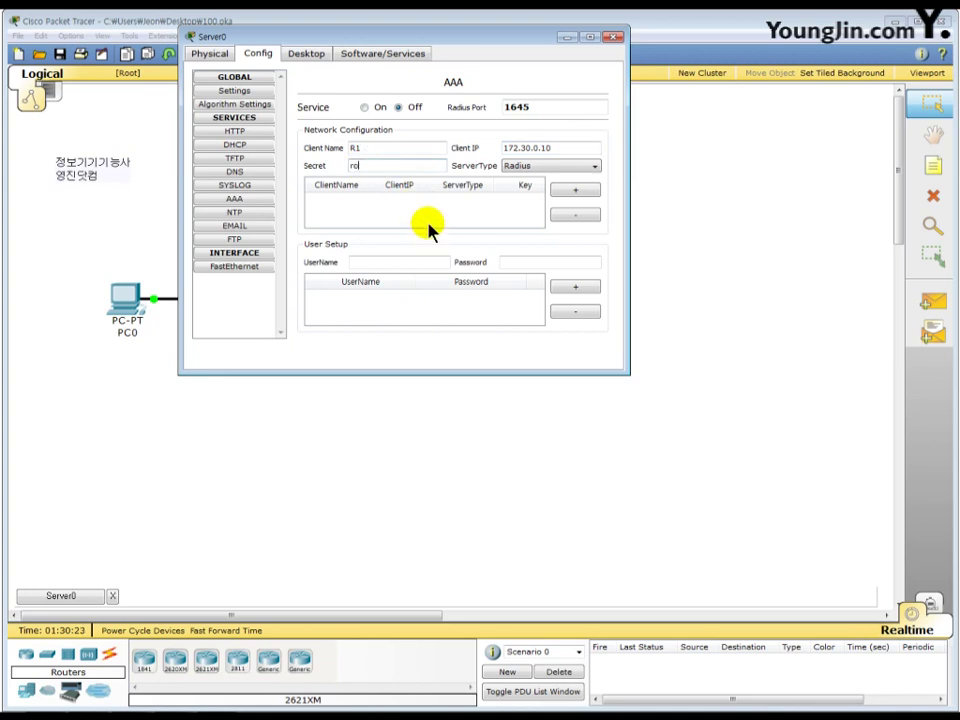
type("uter")
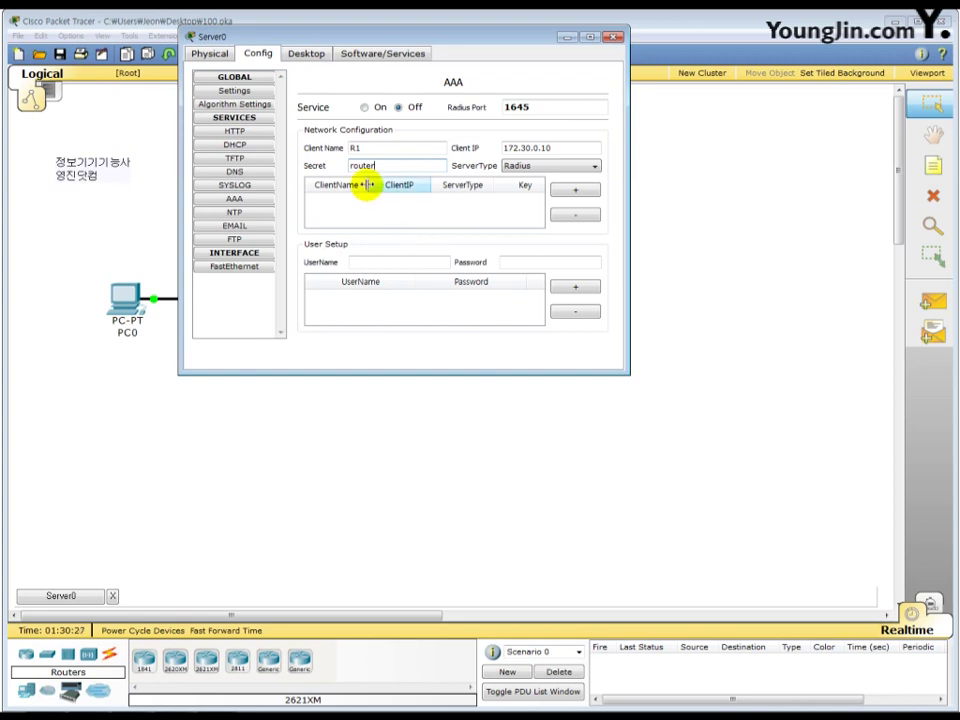
left_click(575, 190)
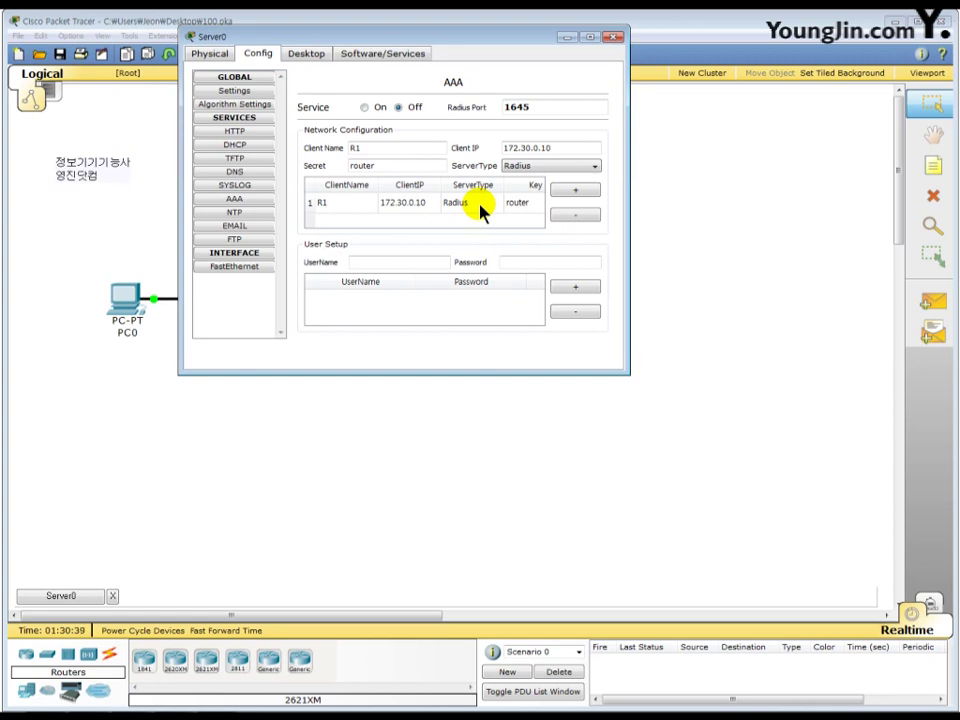
left_click(422, 205)
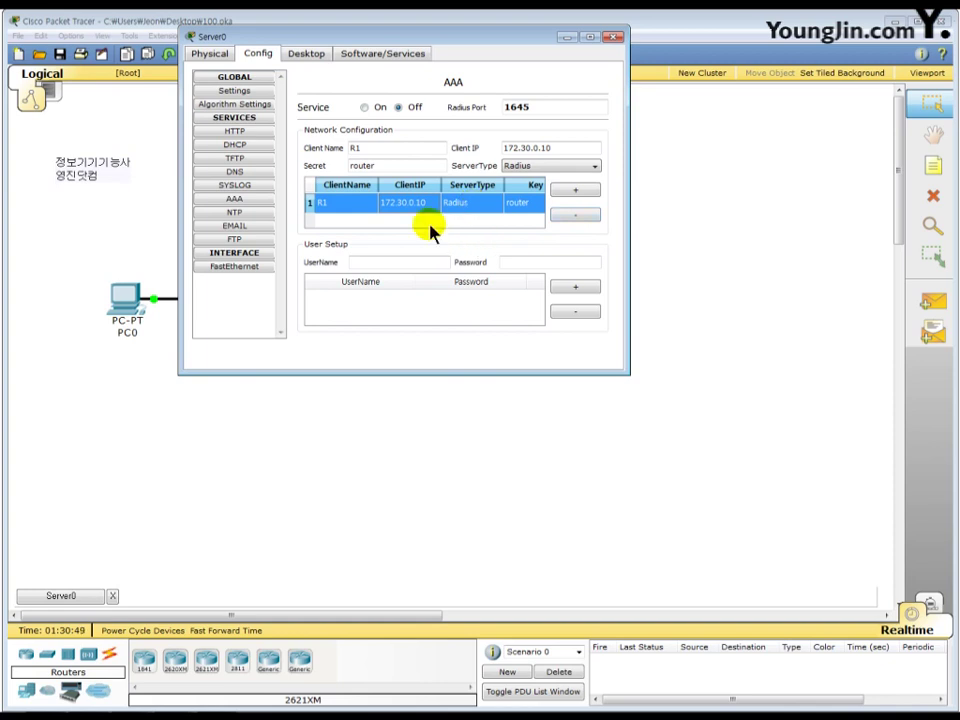
- Create AAA user 'master' with its login password on Server0 and add it to the list
left_click(379, 262)
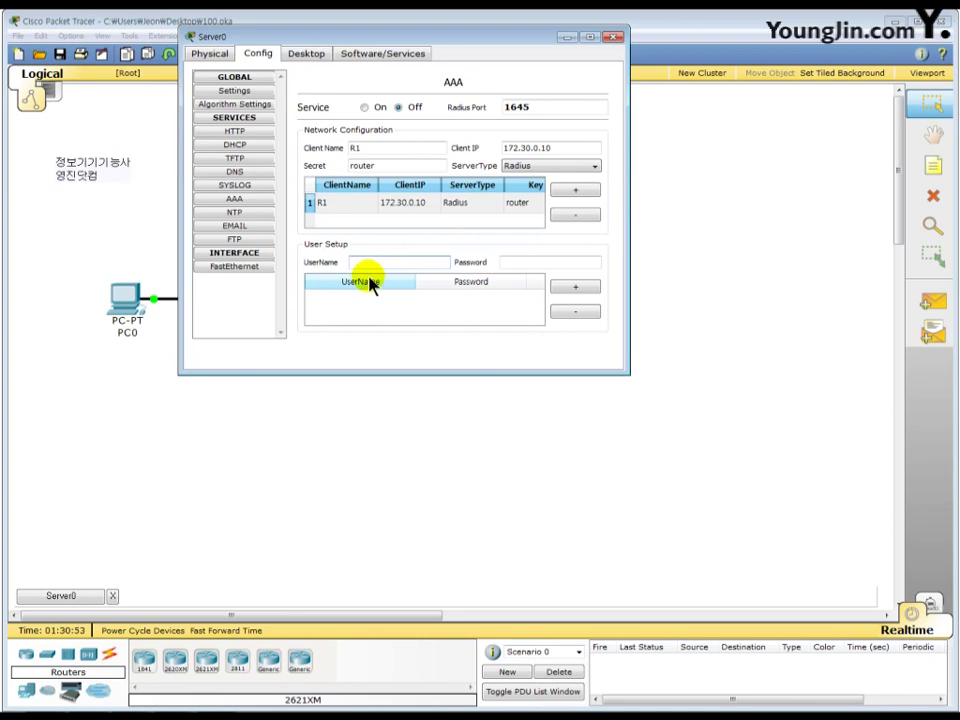
left_click(366, 262)
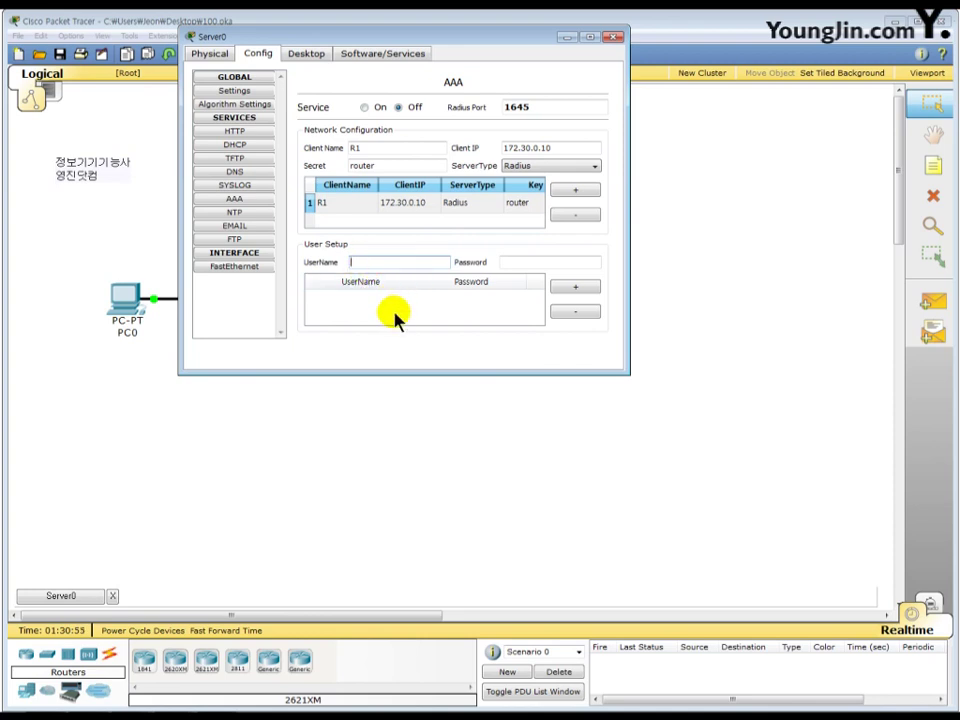
type("master")
left_click(508, 260)
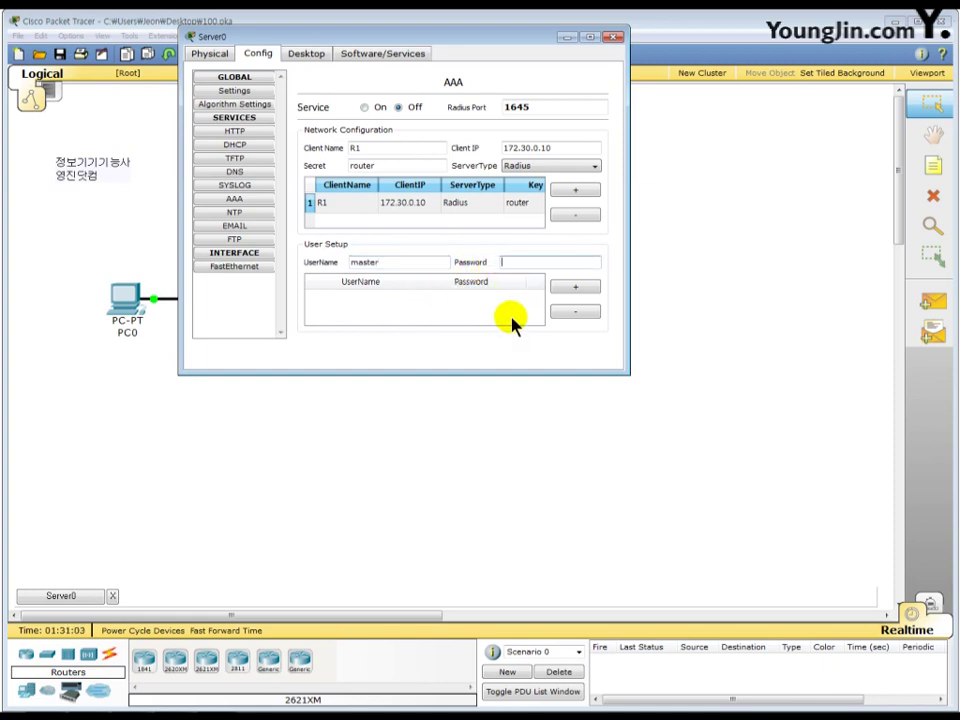
type("admin##")
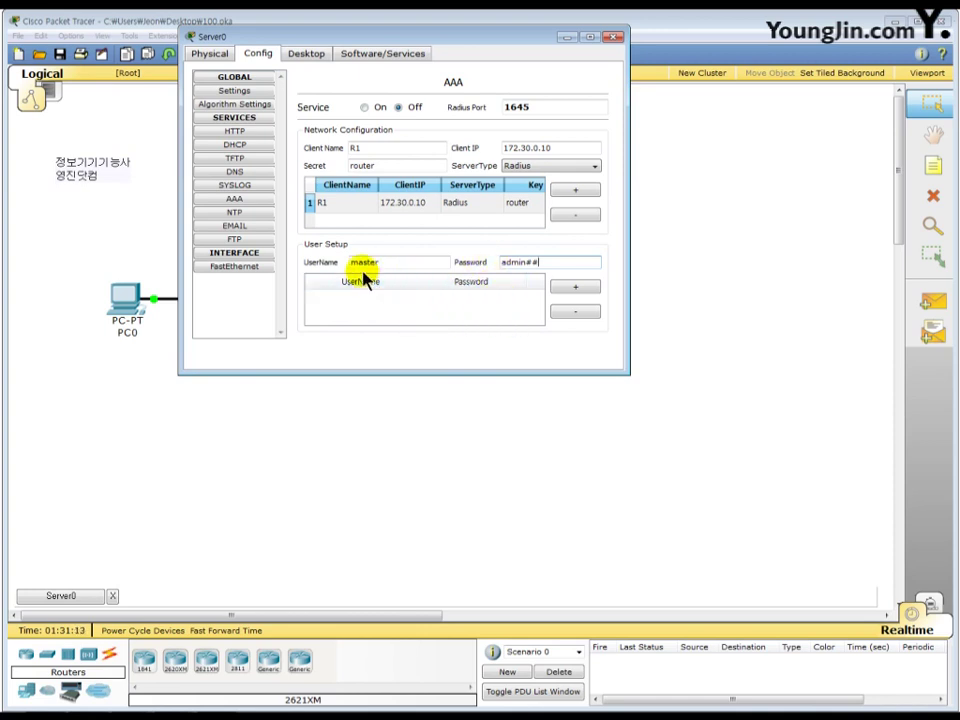
left_click_drag(388, 261, 353, 261)
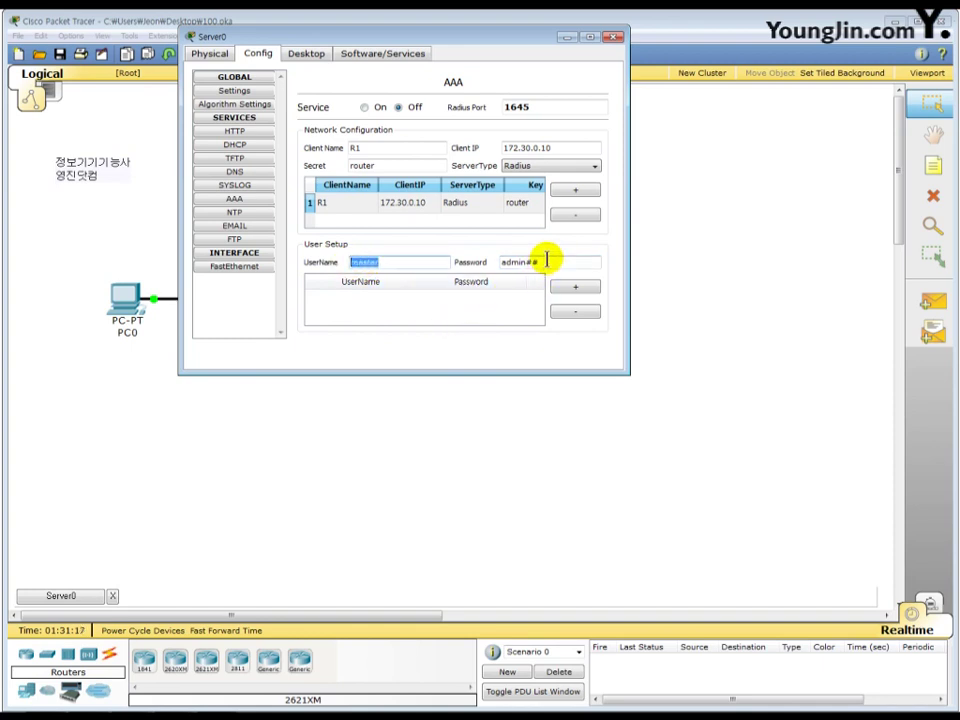
left_click_drag(546, 261, 500, 265)
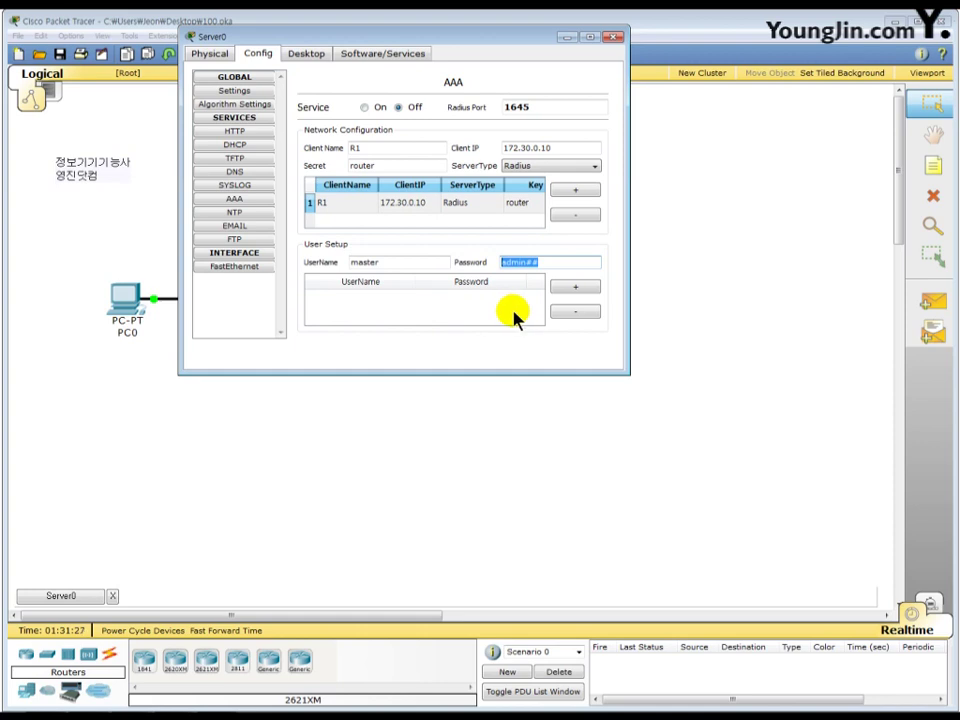
left_click(575, 290)
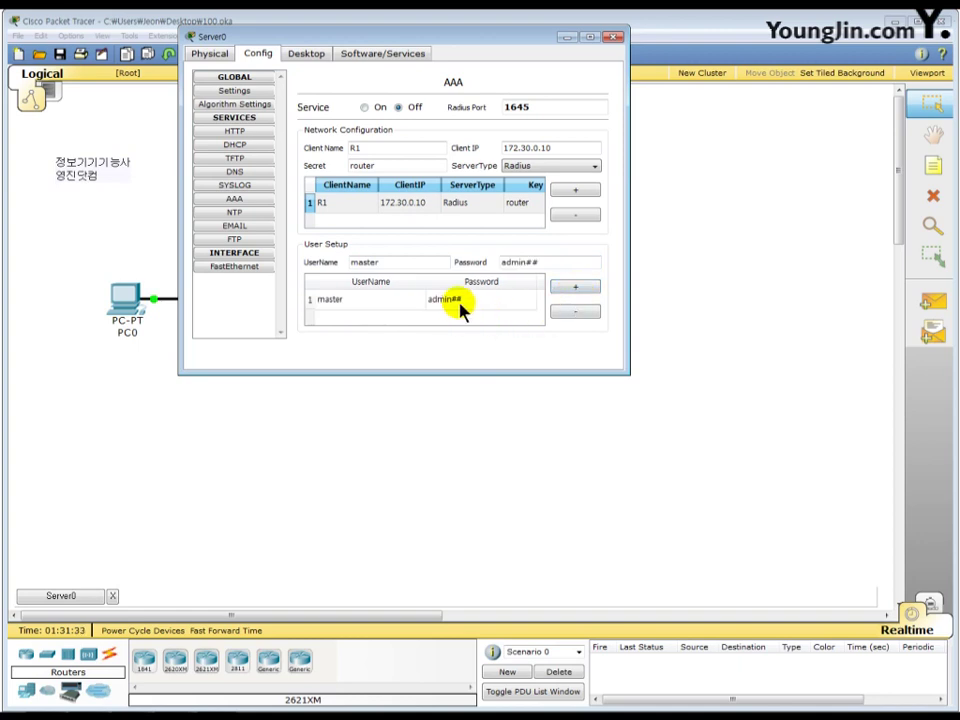
- Switch Server0's AAA service On and close the Server0 window
left_click_drag(477, 45, 510, 43)
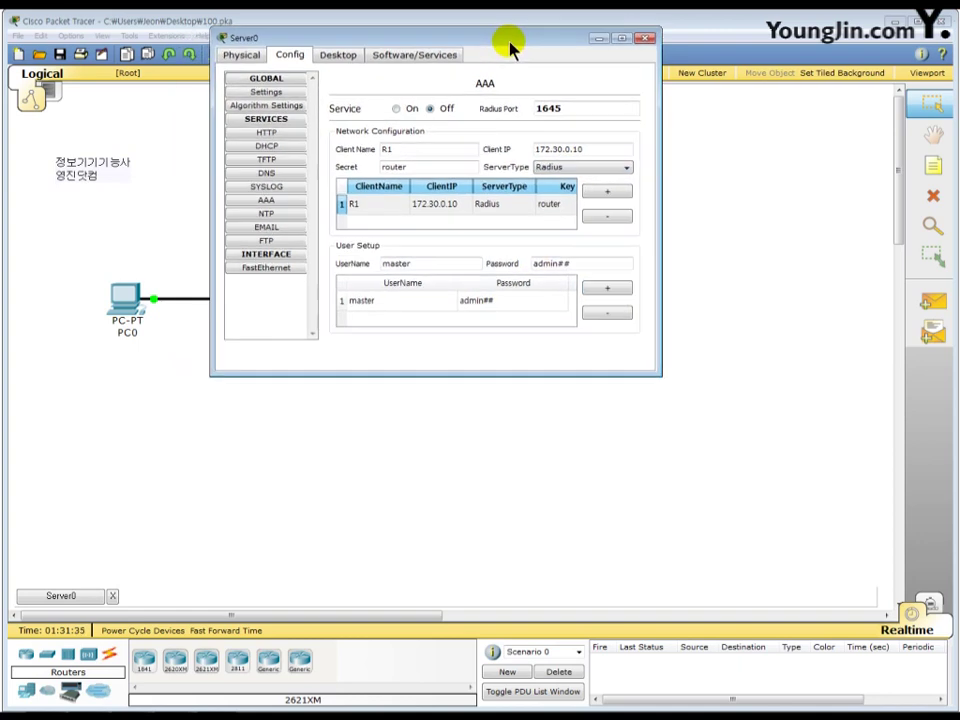
left_click(396, 109)
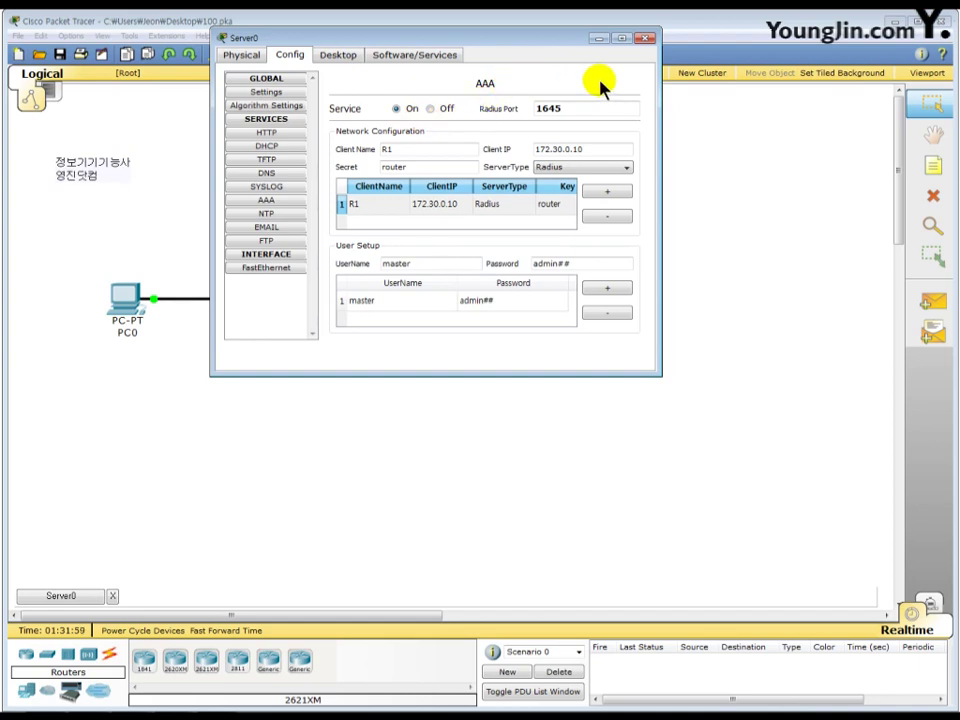
left_click(646, 39)
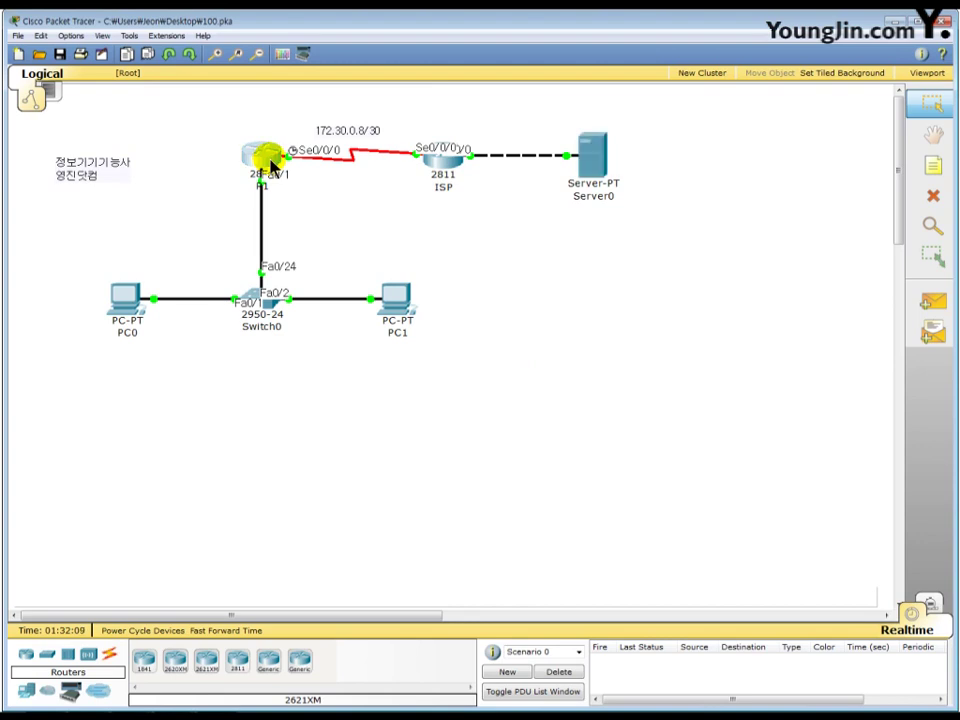
- Open R1's CLI, enter global config with en and conf t, and set hostname R1
left_click(268, 158)
left_click_drag(218, 192, 450, 71)
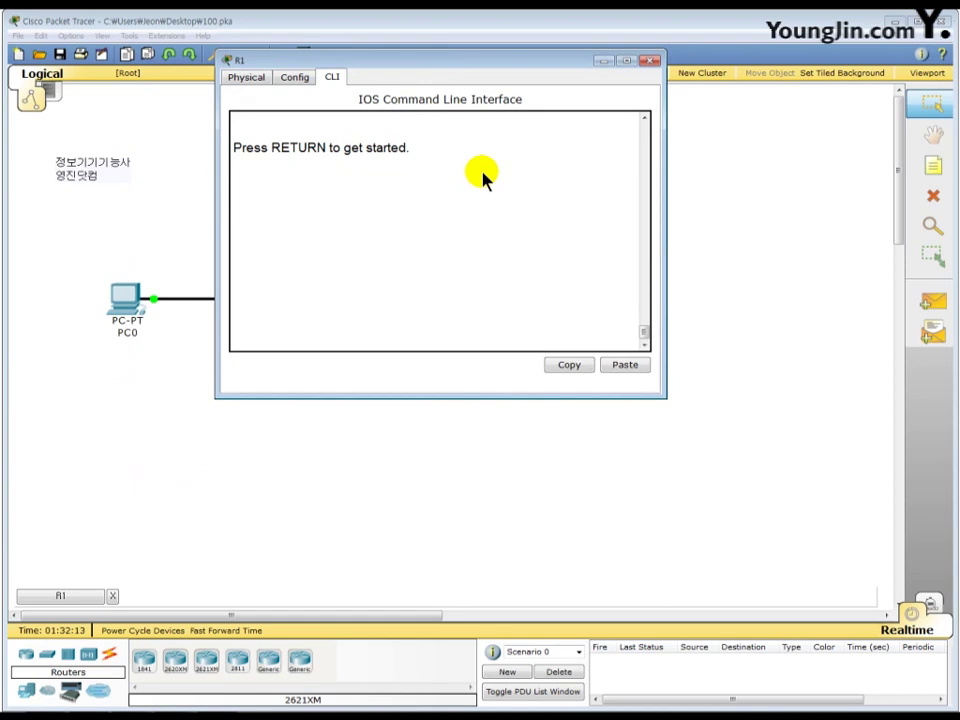
key("Return")
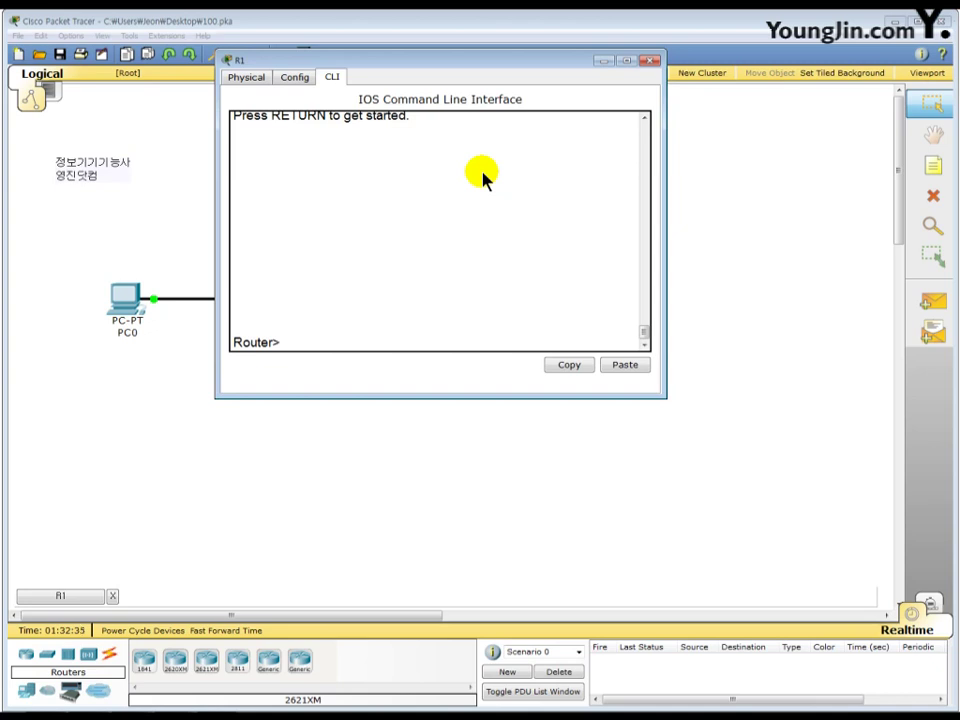
type("en")
key("Return")
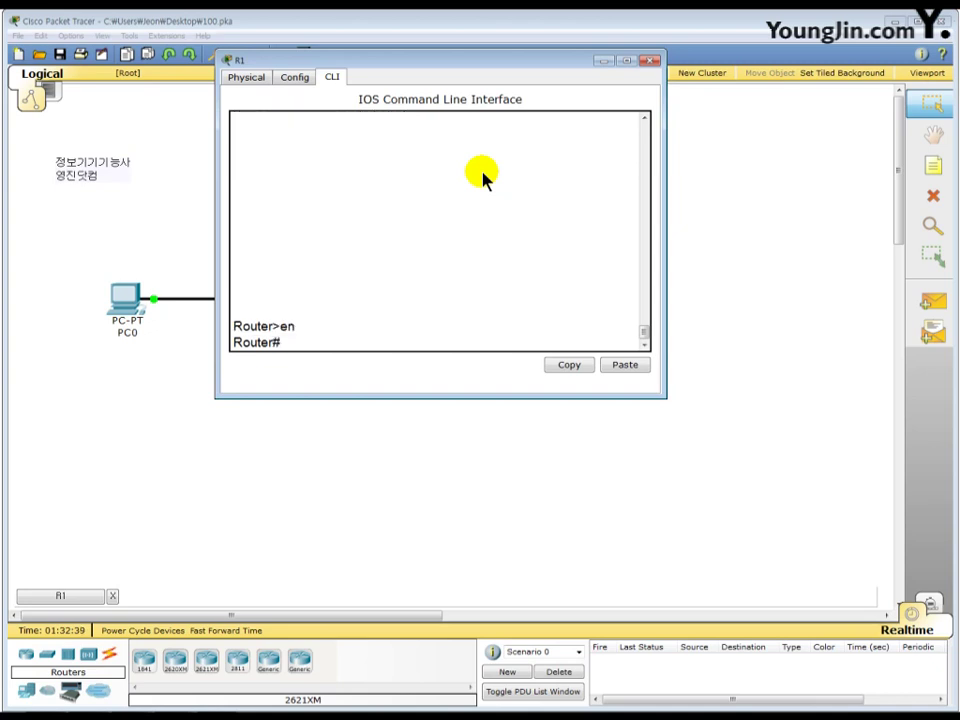
type("conf t")
key("Return")
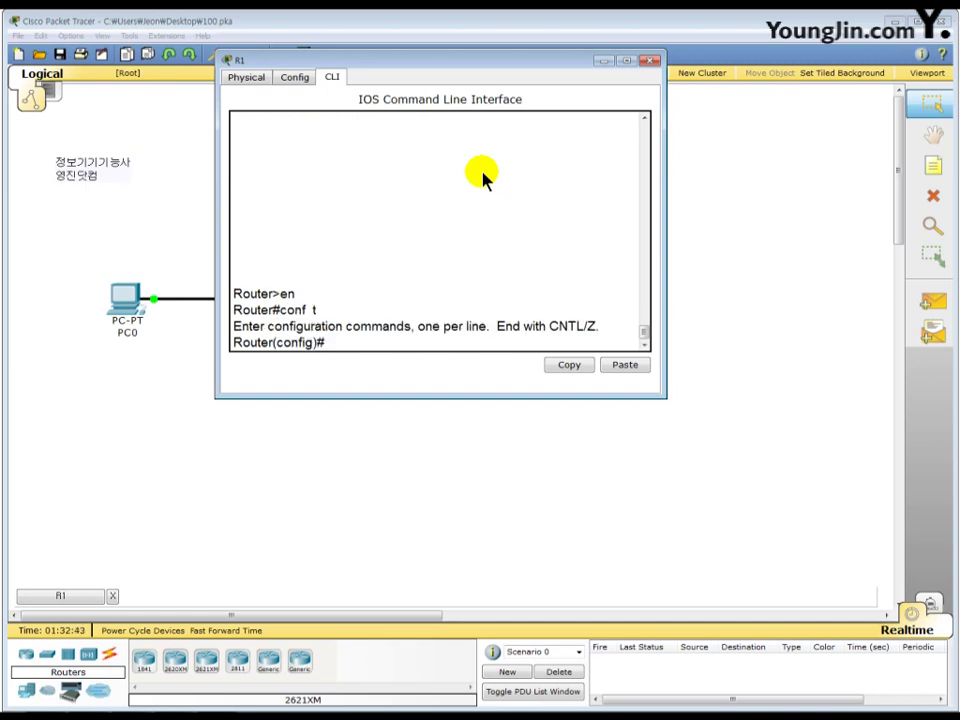
type("host R1")
key("Return")
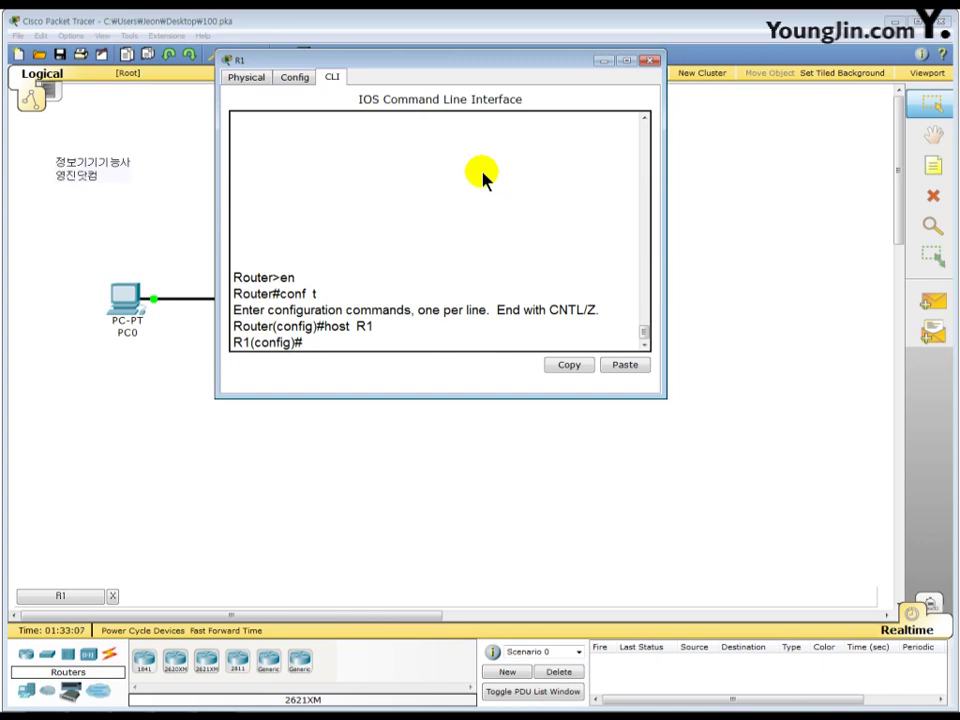
type("aaa new")
key("Return")
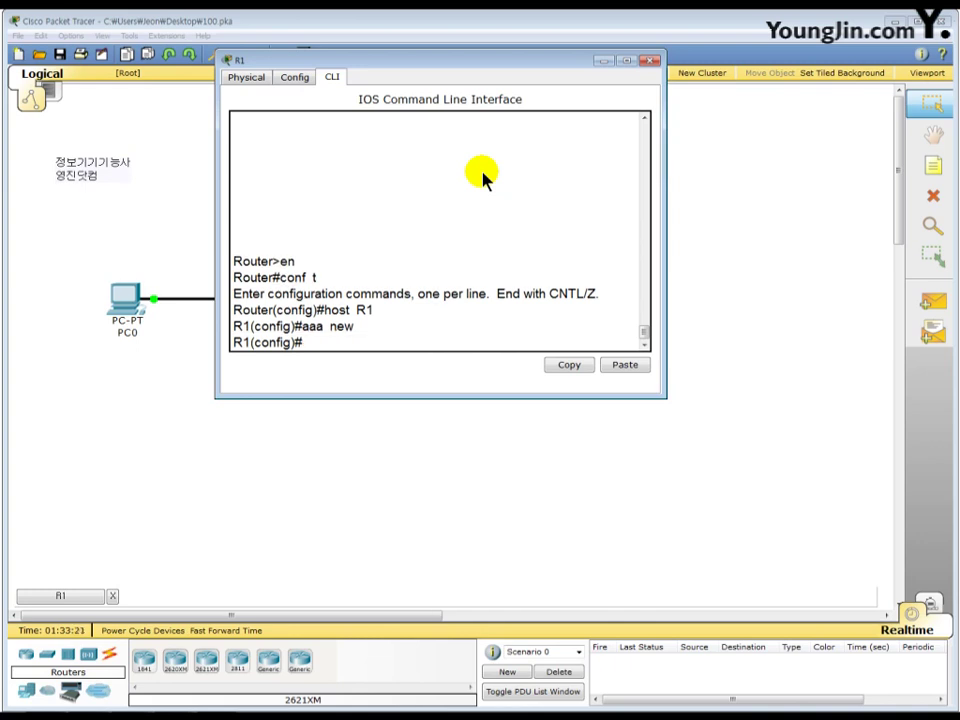
type("aaa authe")
type("login")
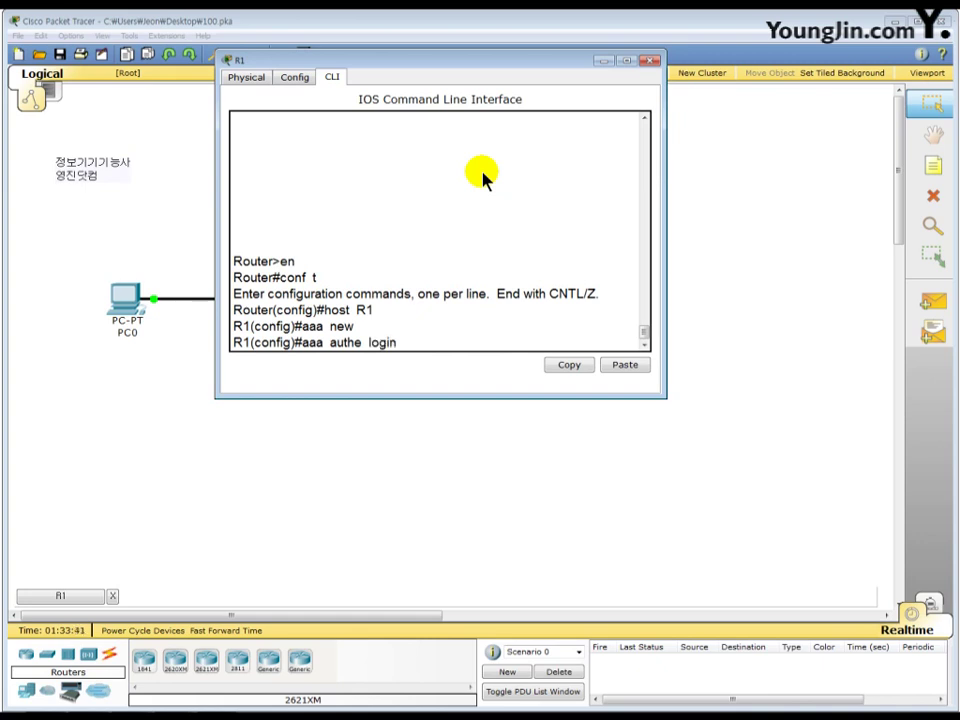
type(" default group")
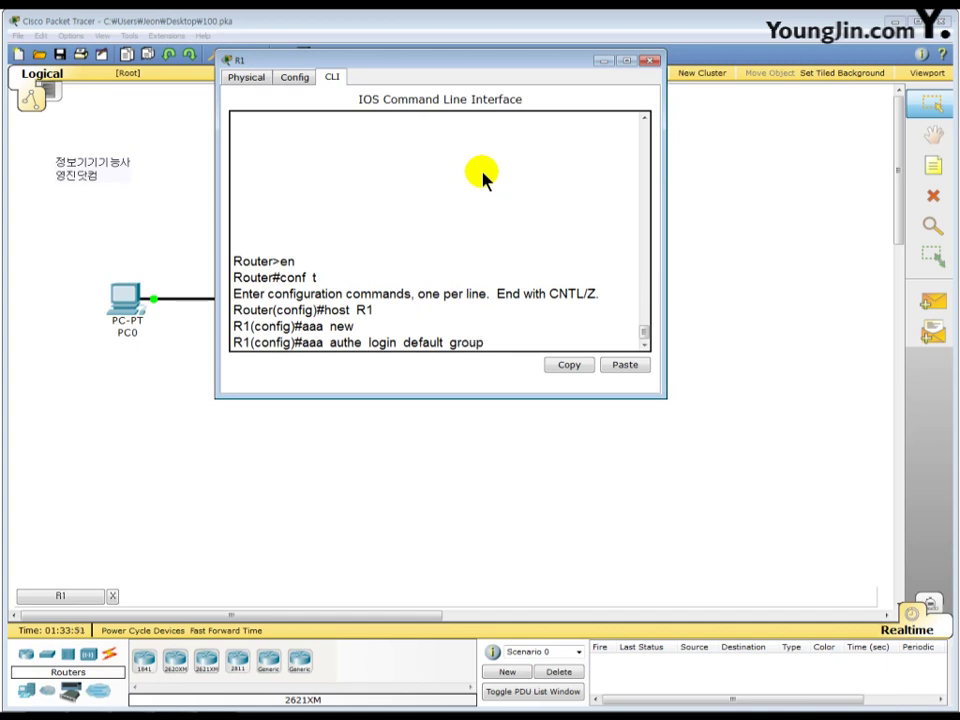
type(" radius")
key("Return")
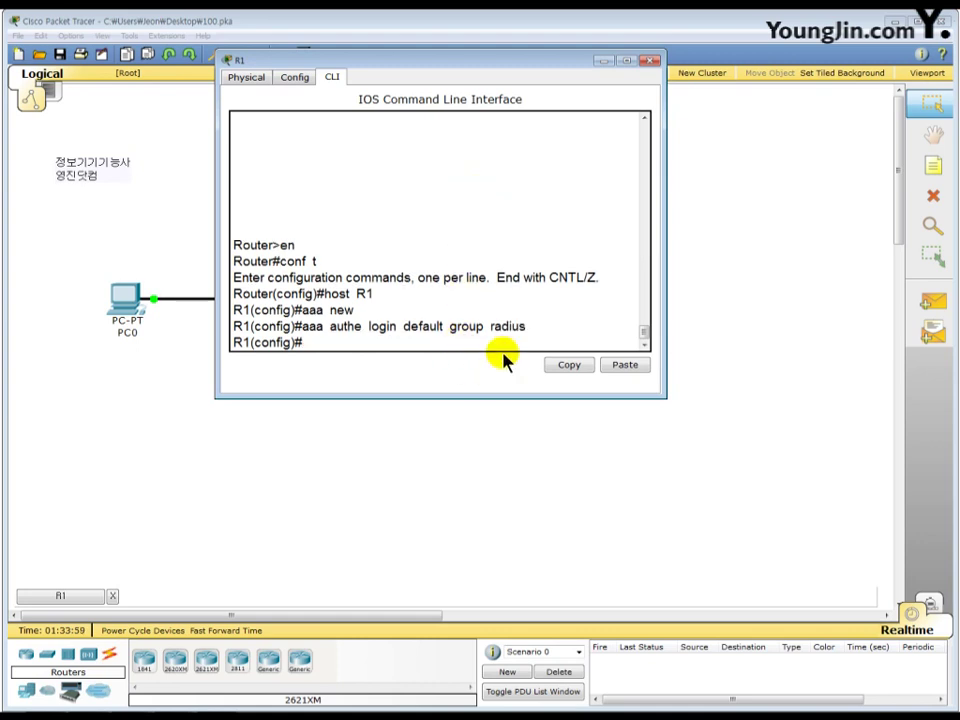
key("F9")
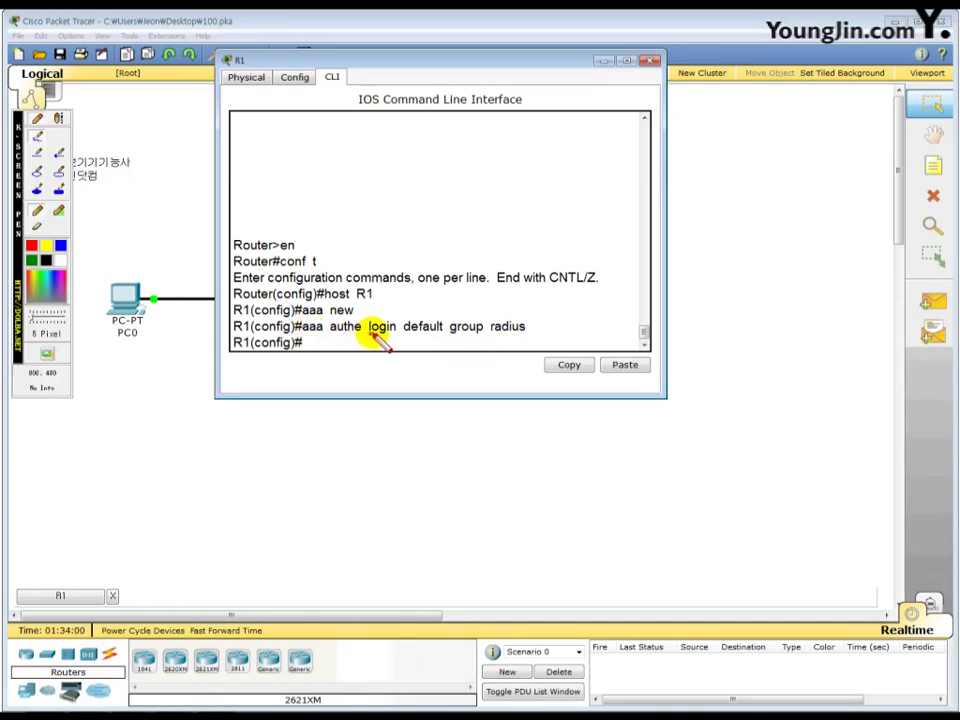
mouse_move(370, 333)
left_mouse_down()
mouse_move(400, 360)
mouse_move(404, 333)
mouse_move(459, 337)
left_mouse_up()
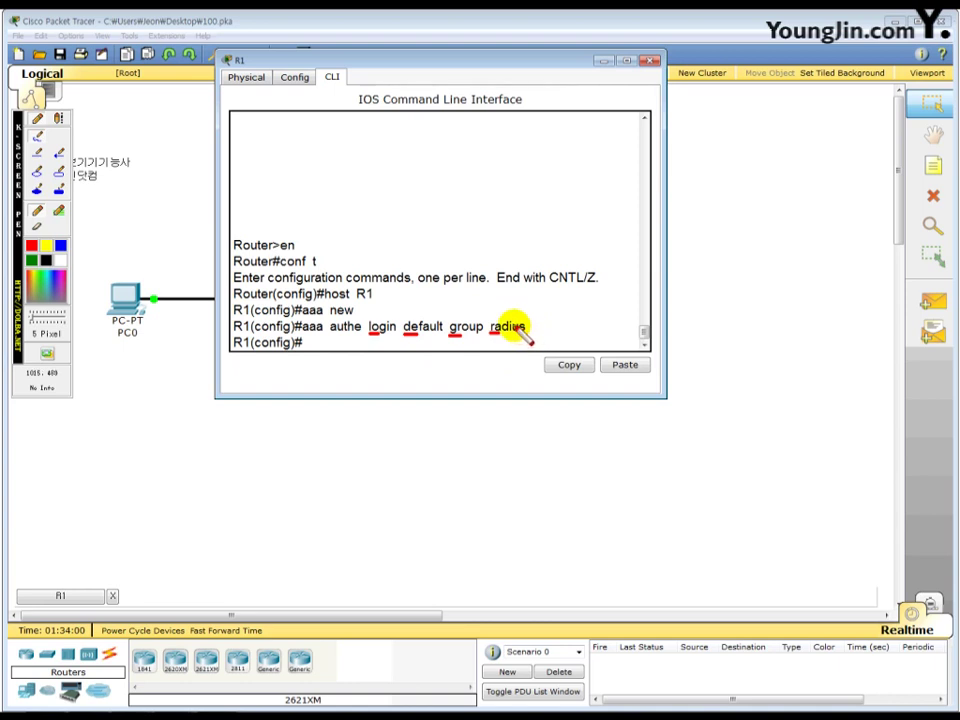
key("Escape")
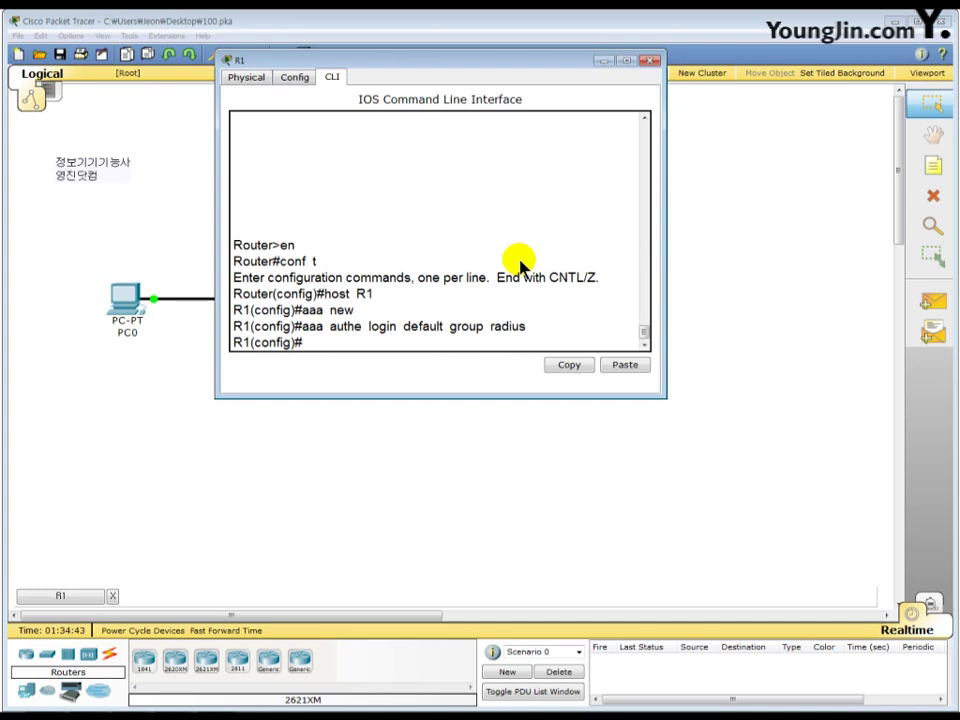
- Configure R1 with RADIUS host 20.20.20.2 and the shared RADIUS key
type("ra host 20.20.20.2")
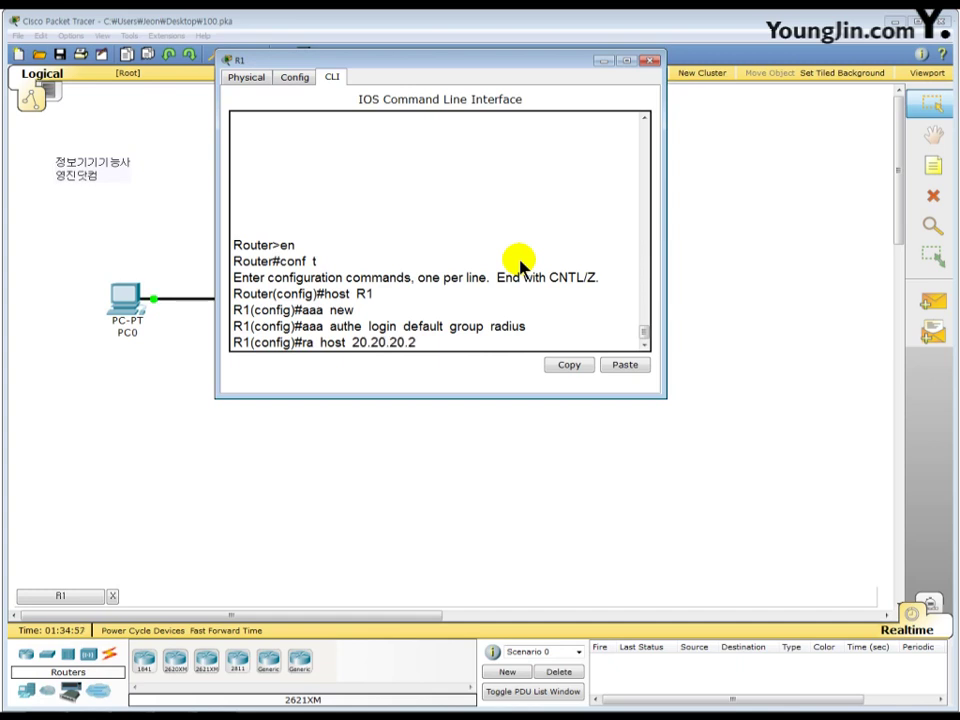
key("Return")
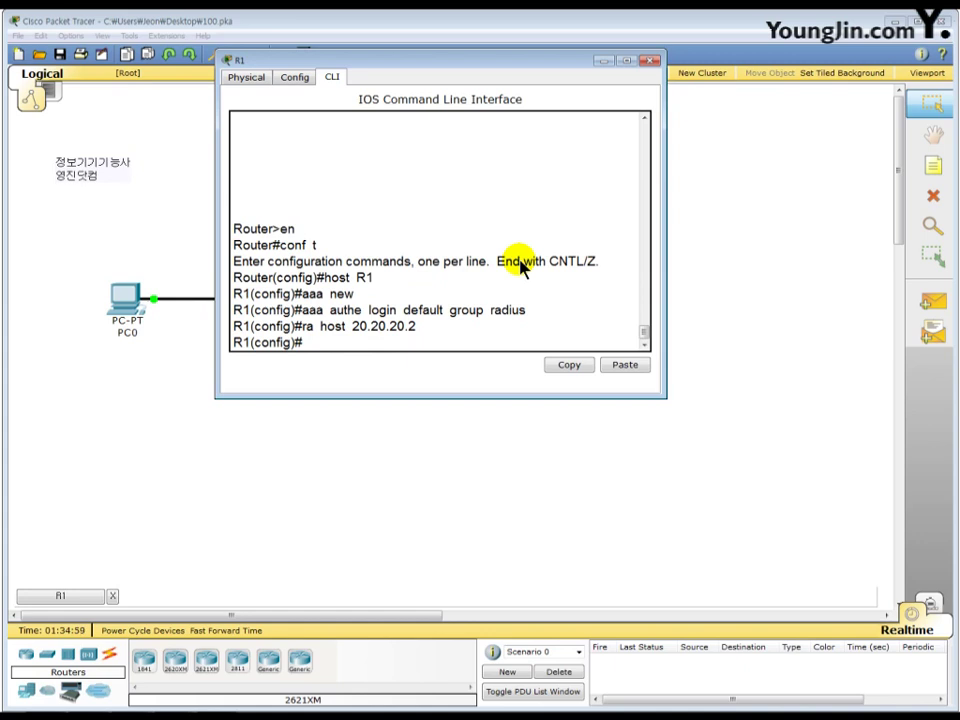
type("ra key router")
key("Return")
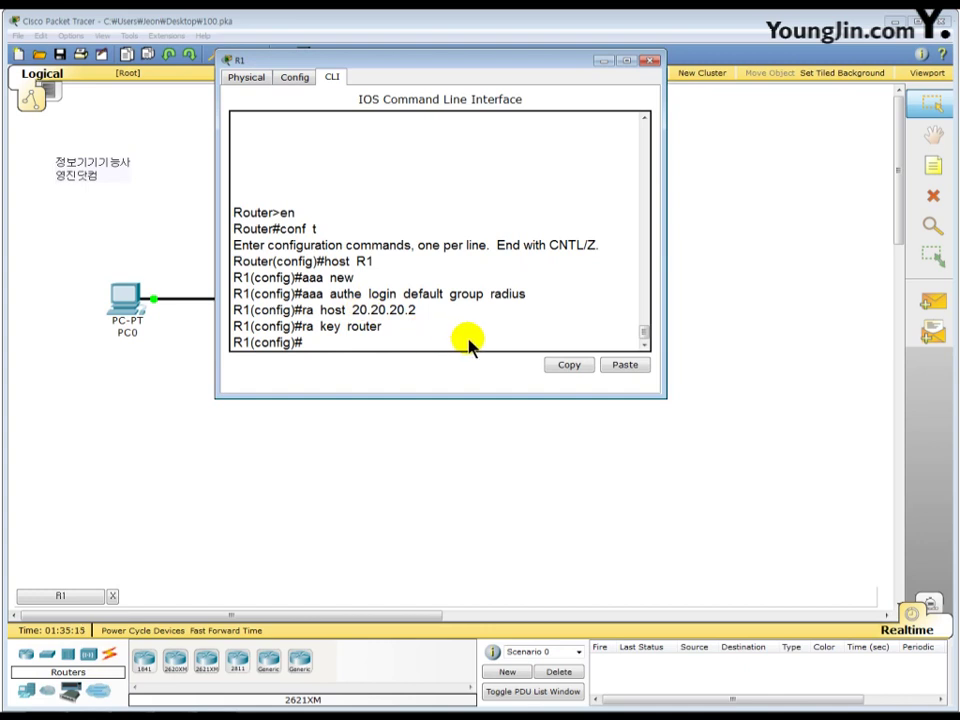
- Underline the RADIUS server address and shared key with the screen pen, then clear the marks
key("F9")
left_click_drag(355, 316, 416, 317)
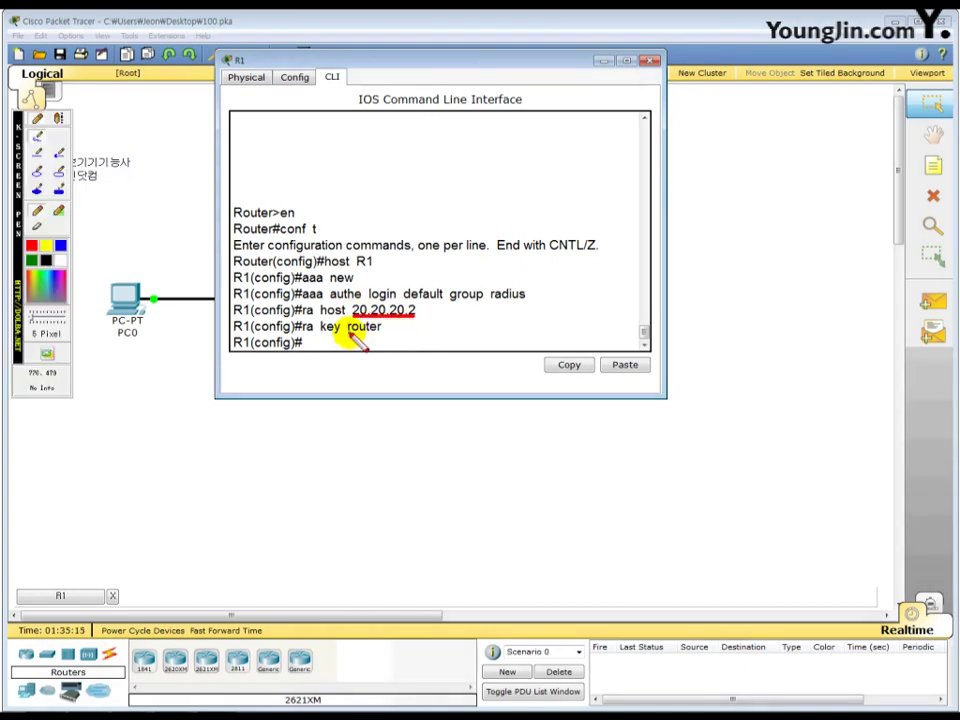
left_click_drag(350, 334, 381, 332)
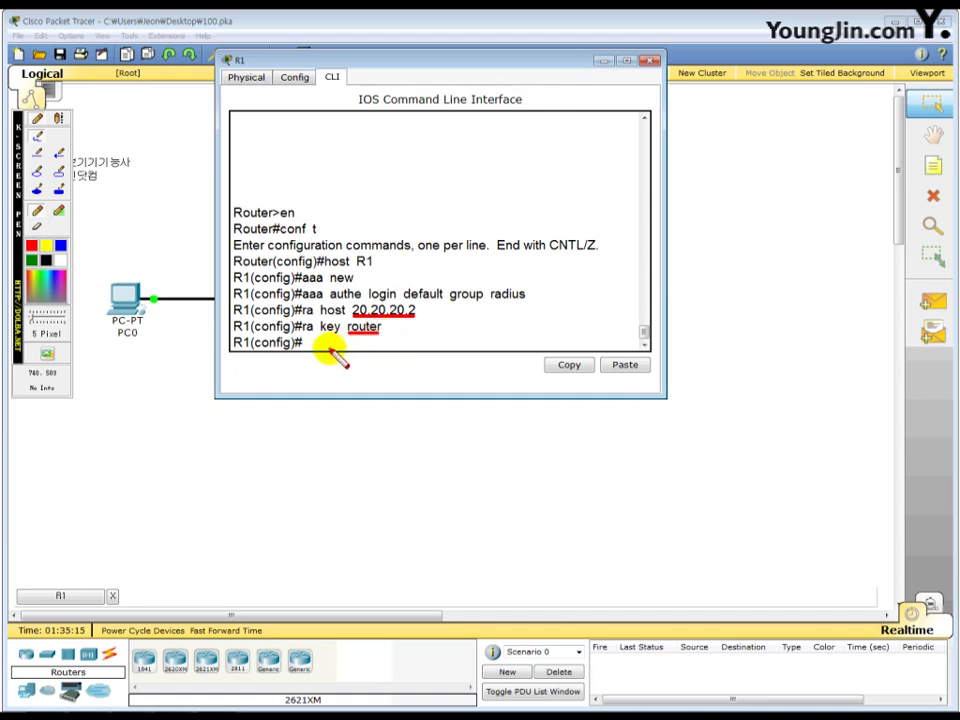
key("Escape")
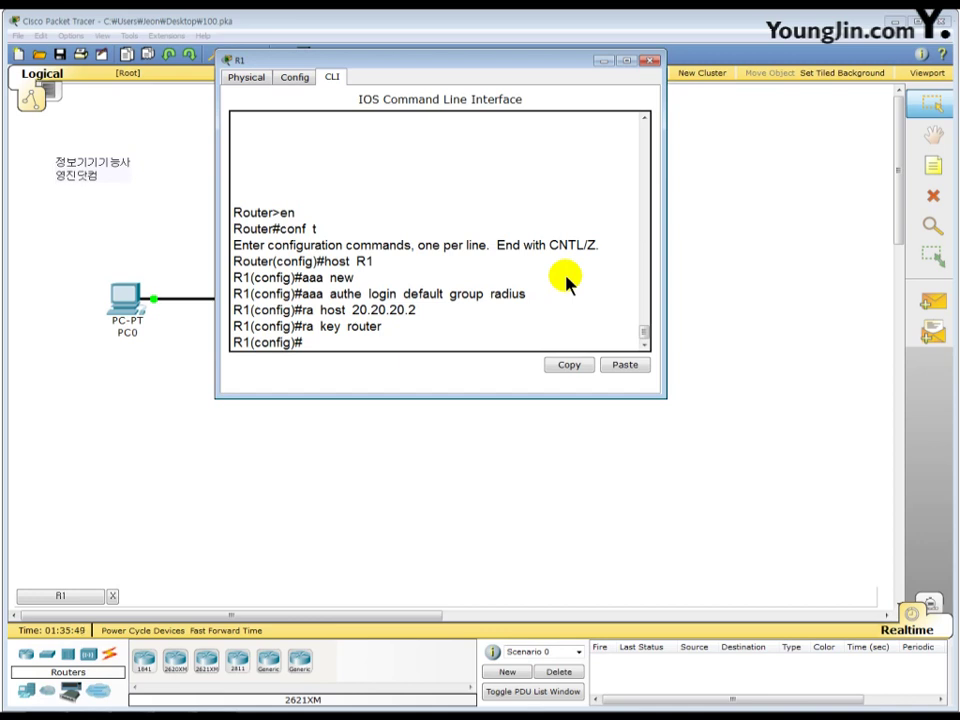
- Apply default AAA login authentication to R1's VTY 0–4 and console 0 lines
type("li vty 0 4")
key("Return")
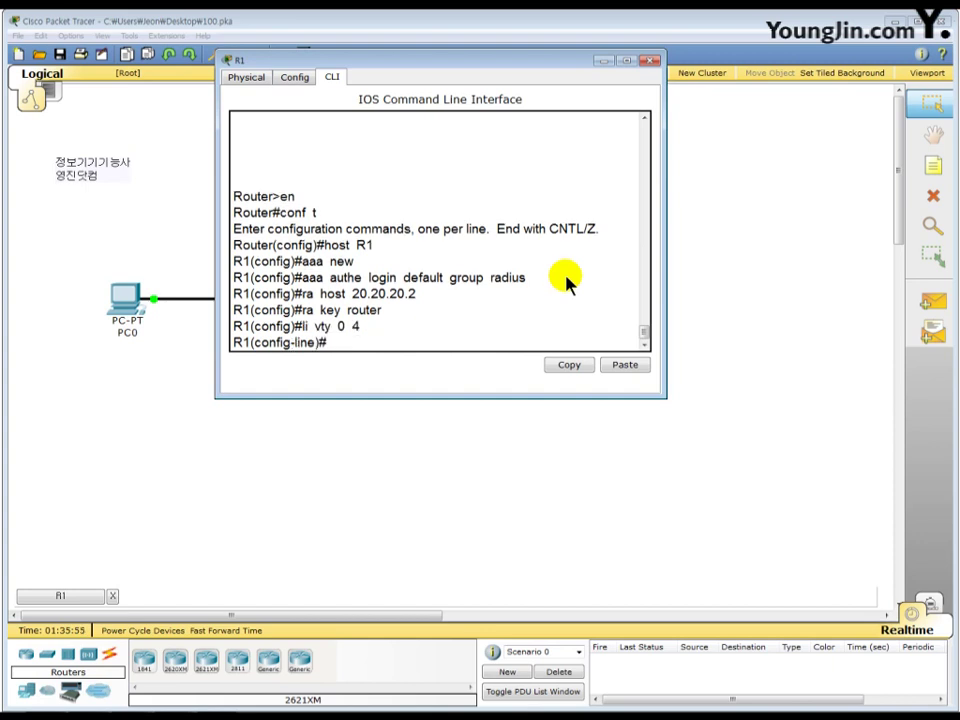
type("login au de")
key("Return")
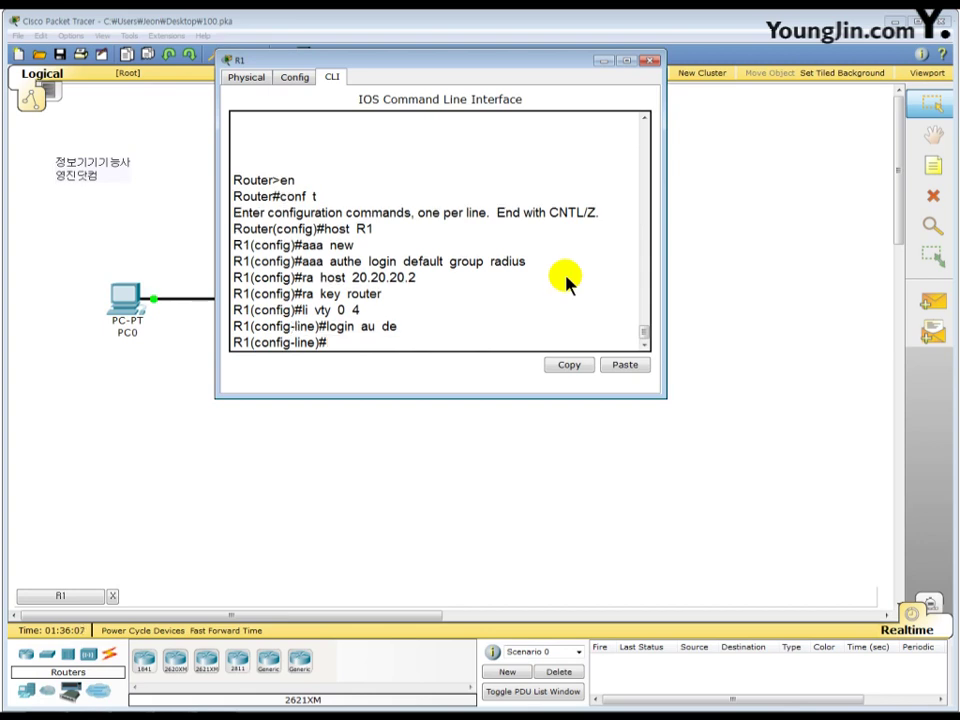
type("li con 0")
key("Return")
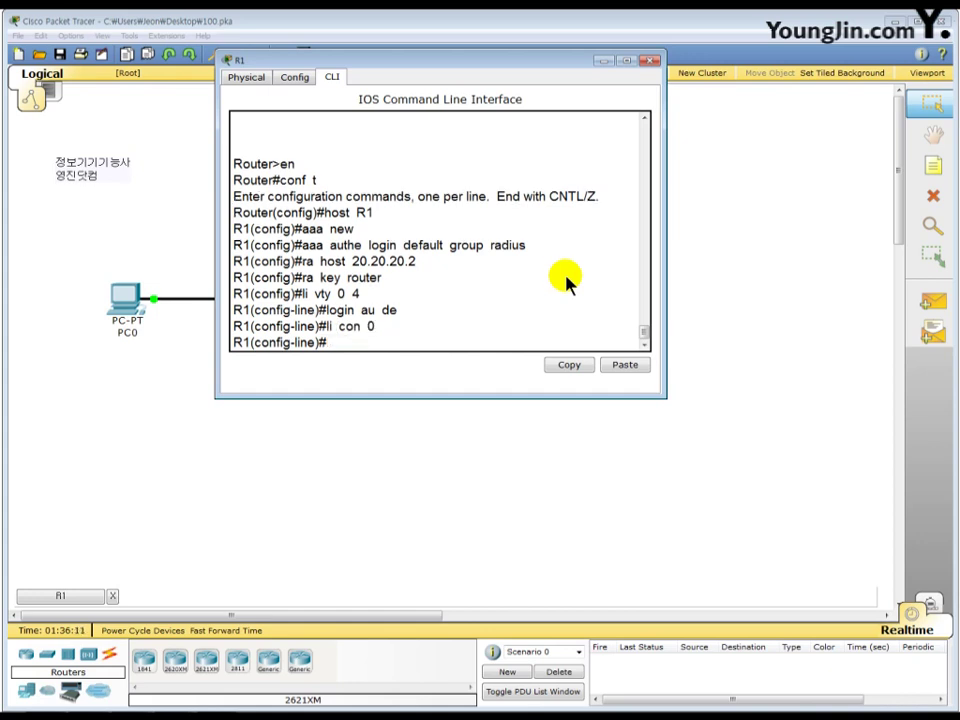
type("login au de")
key("Return")
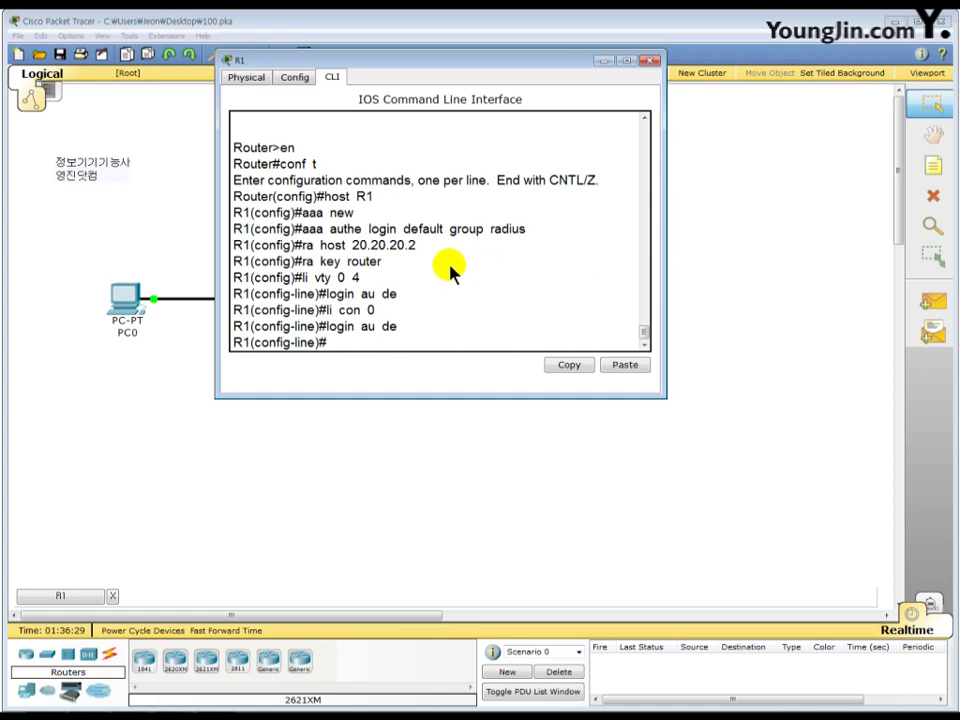
- Save the Packet Tracer file and exit R1's configuration modes and console session
left_click(61, 56)
type("exit")
key("Return")
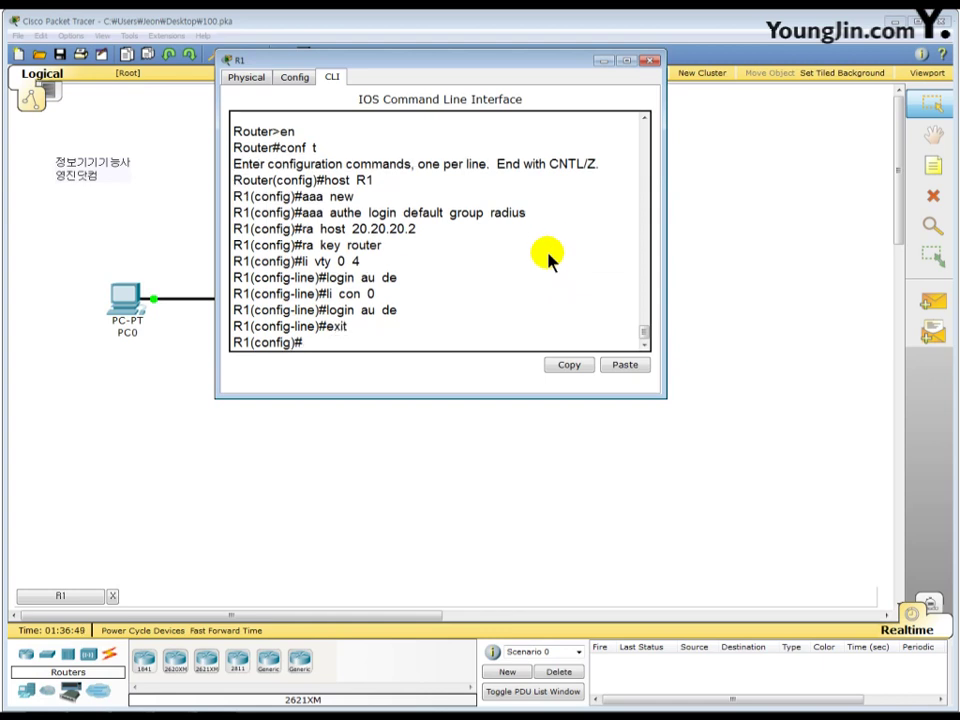
type("exit")
key("Return")
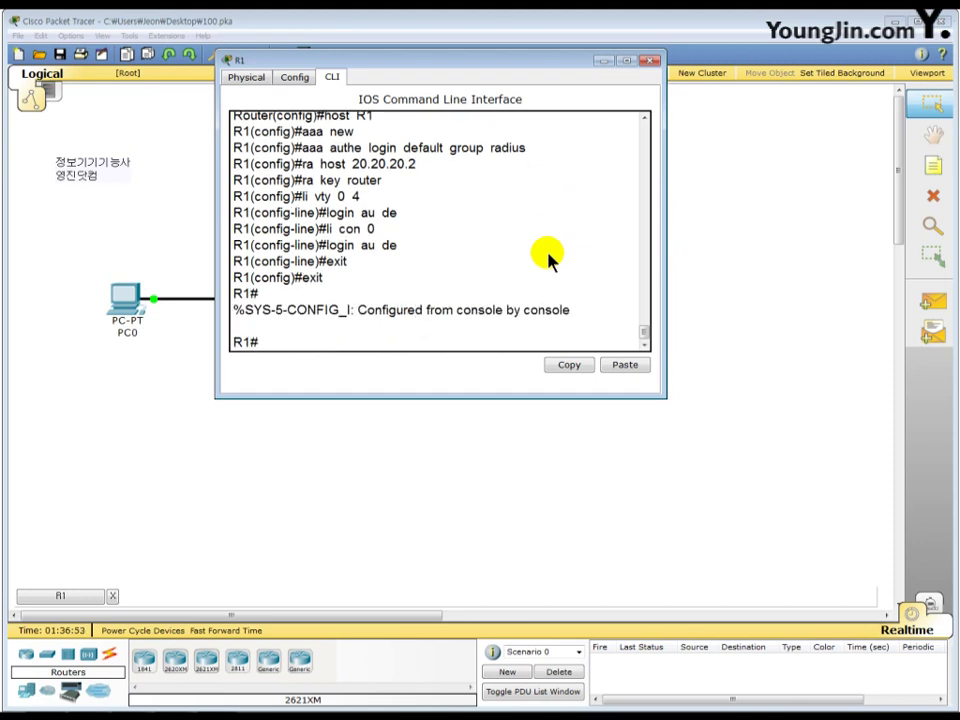
type("exit")
key("Return")
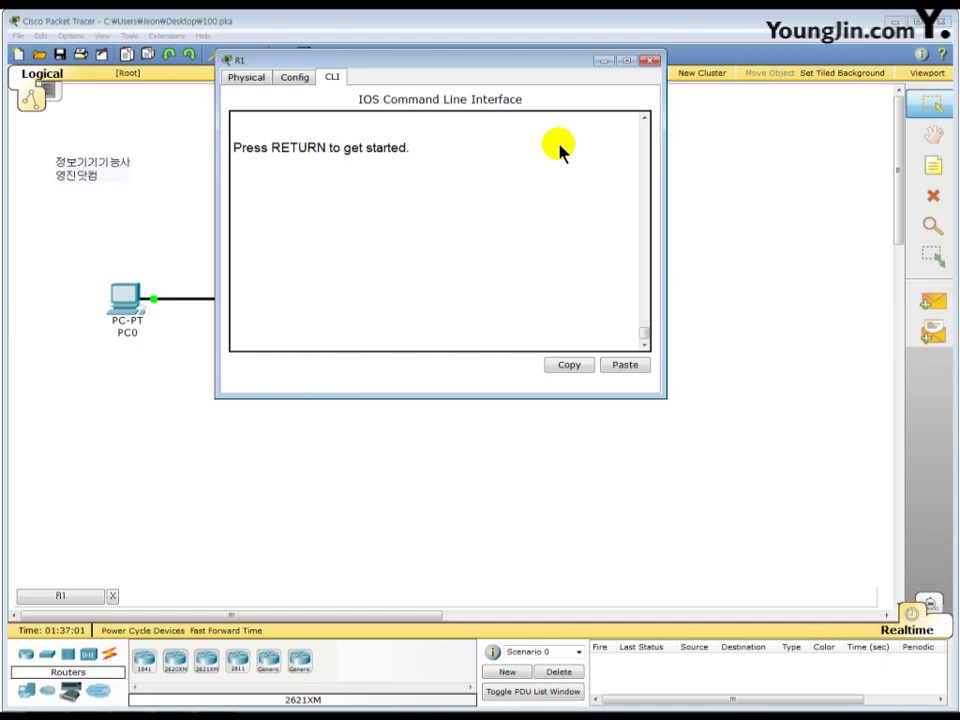
- Log in to R1's console as master with its password, then close R1's window
key("Return")
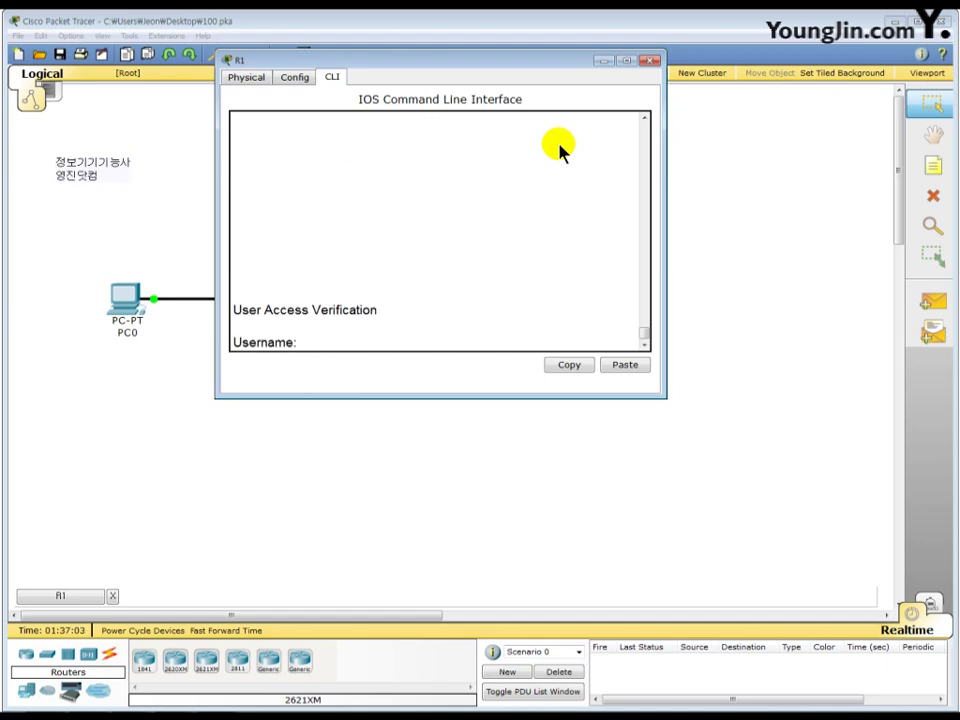
type("master")
key("Return")
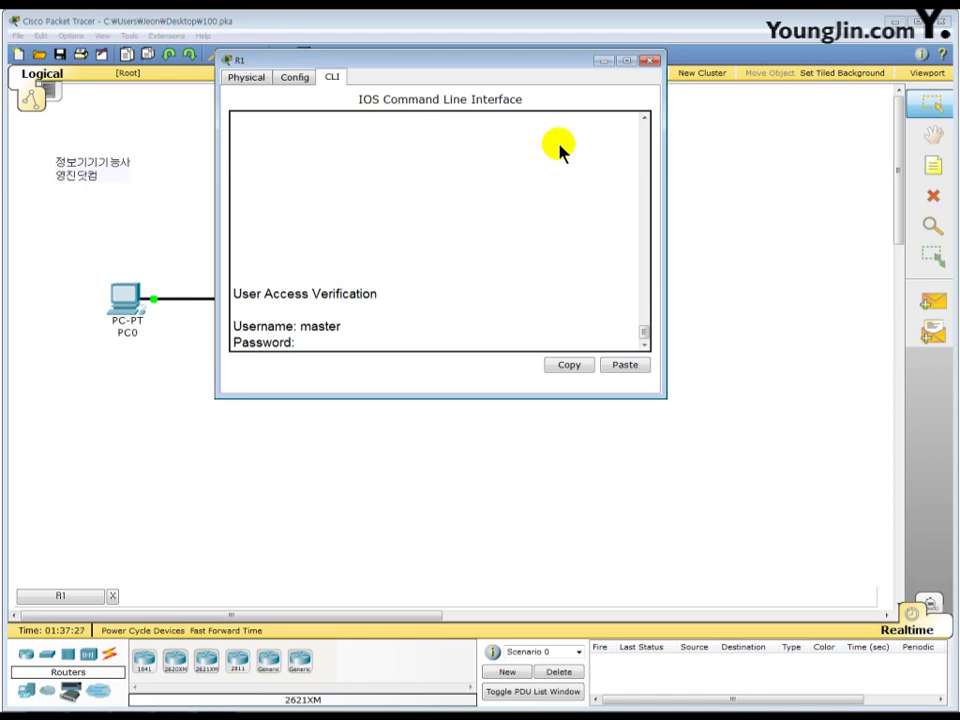
key("Return")
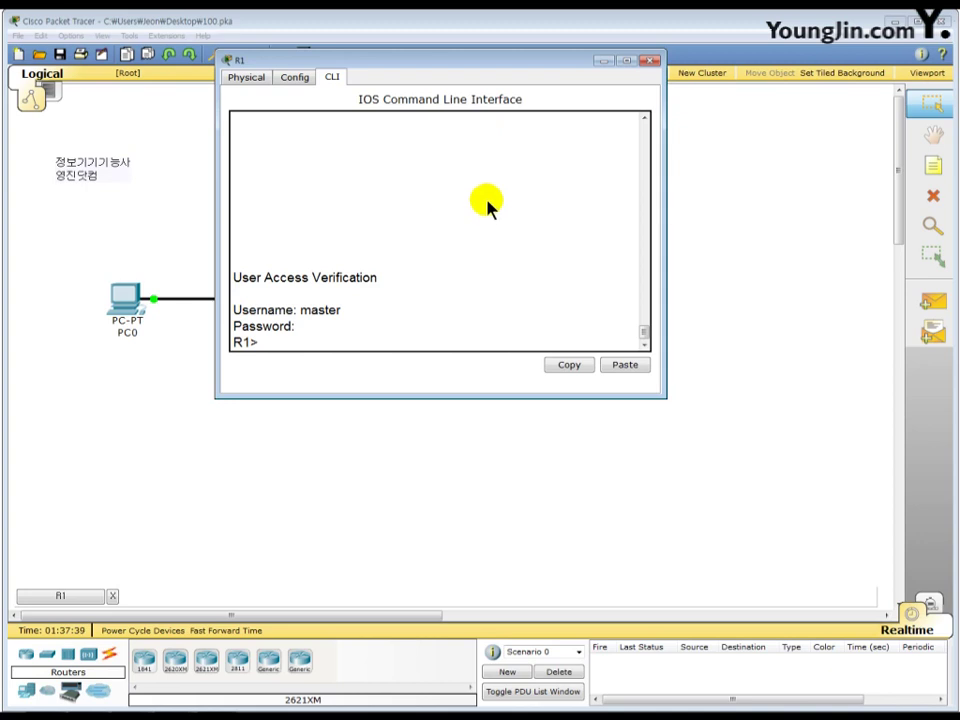
left_click(652, 62)
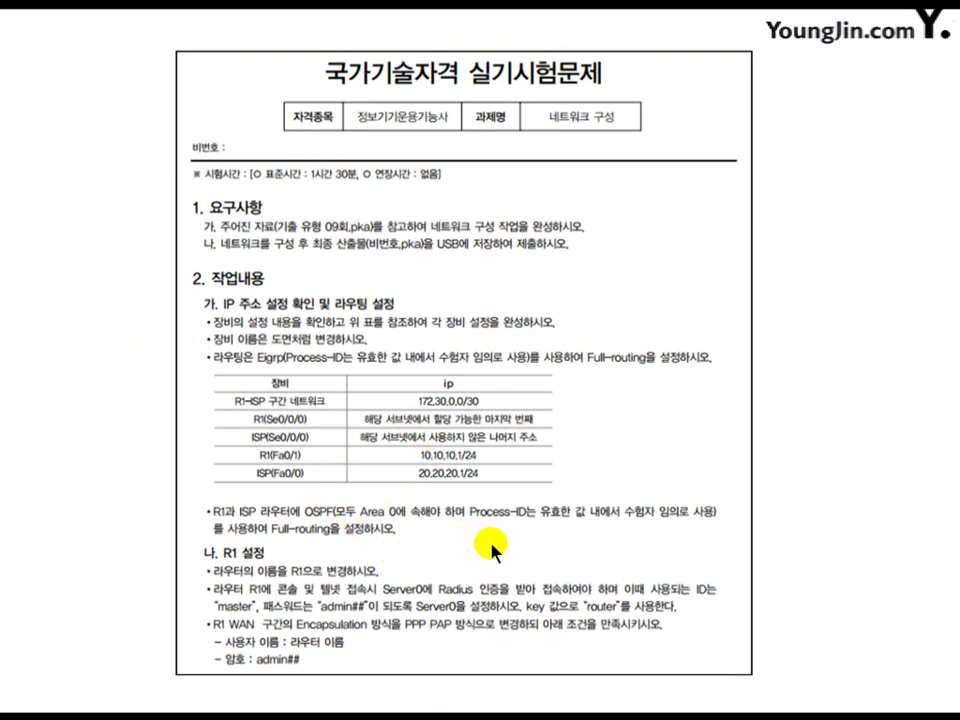
- Underline 'R1 WAN 구간의' in the PPP PAP requirement on the exam task sheet
key("F9")
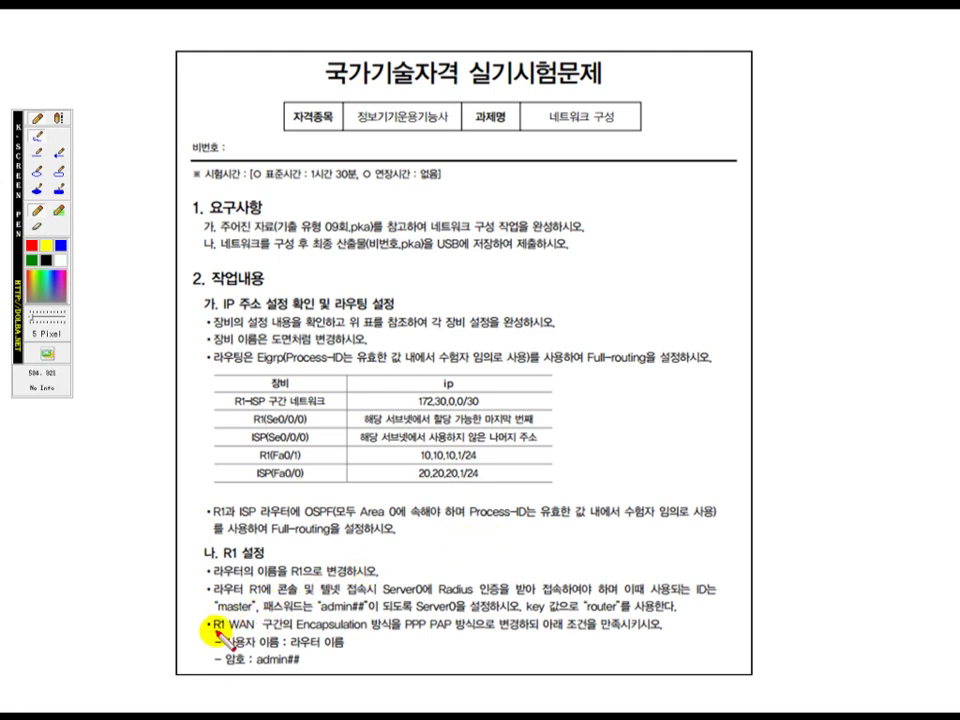
left_click_drag(214, 632, 289, 634)
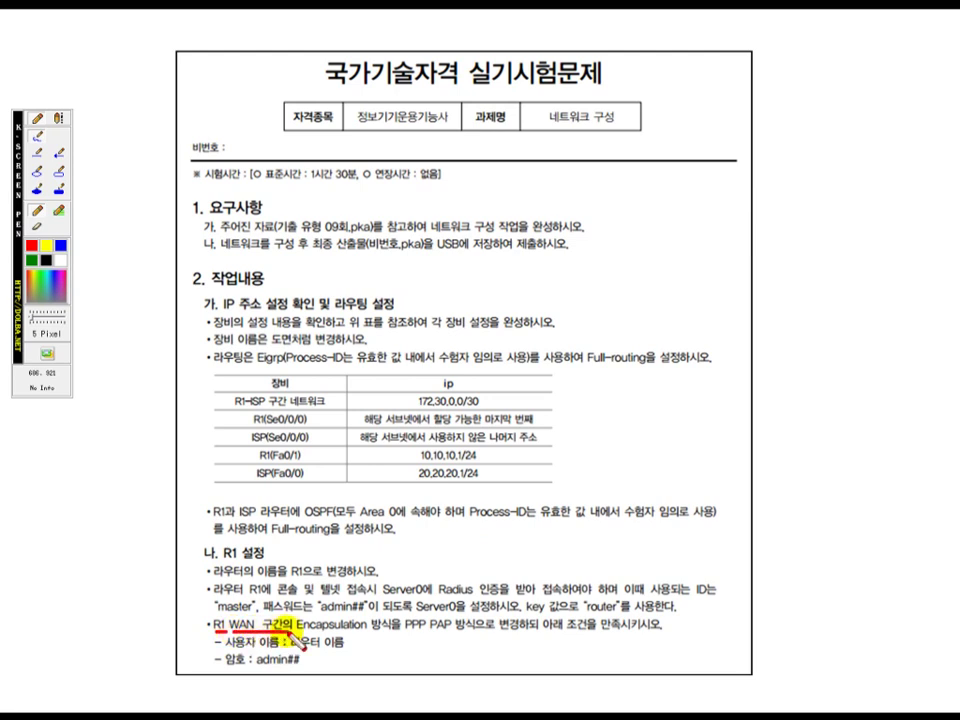
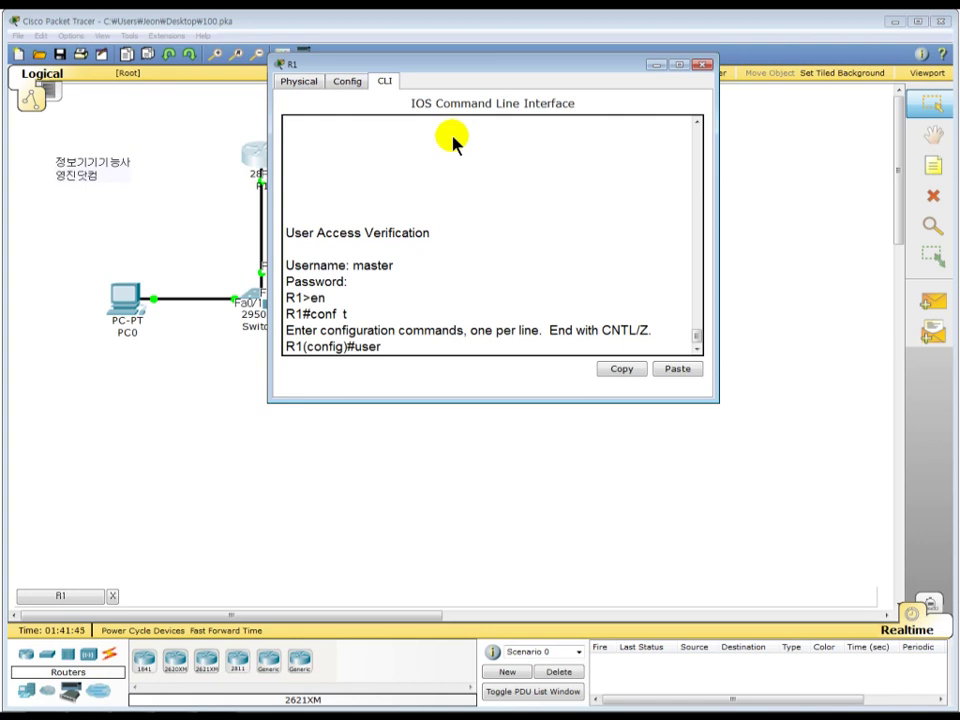
- On R1, add local user ISP with its password and set Serial0/0/0 encapsulation to PPP
type("ISP pass adm")
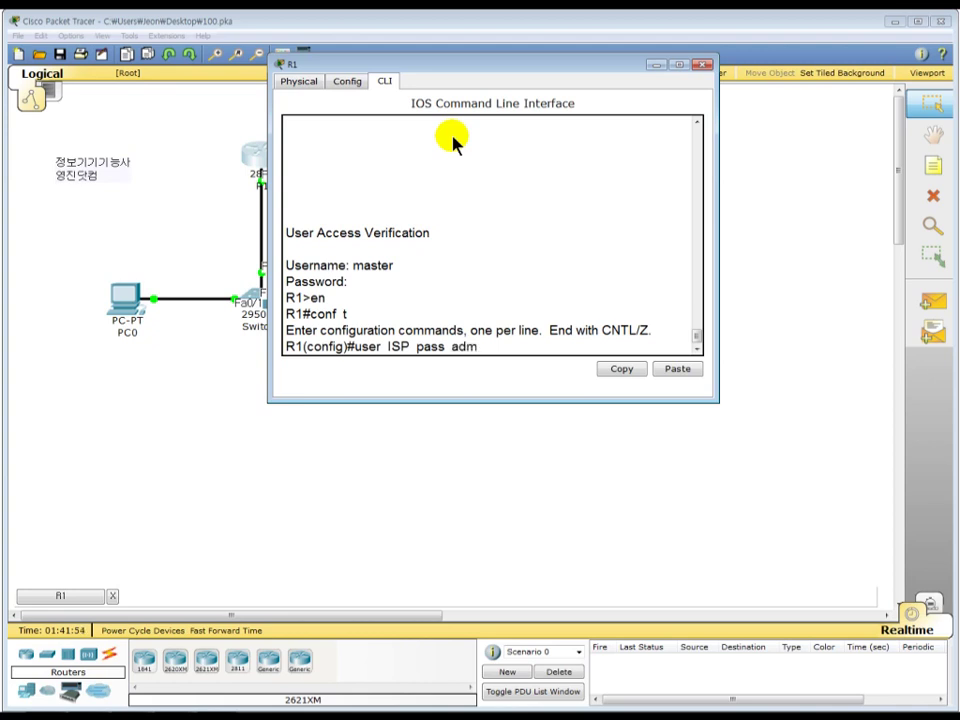
type("in##")
key("Return")
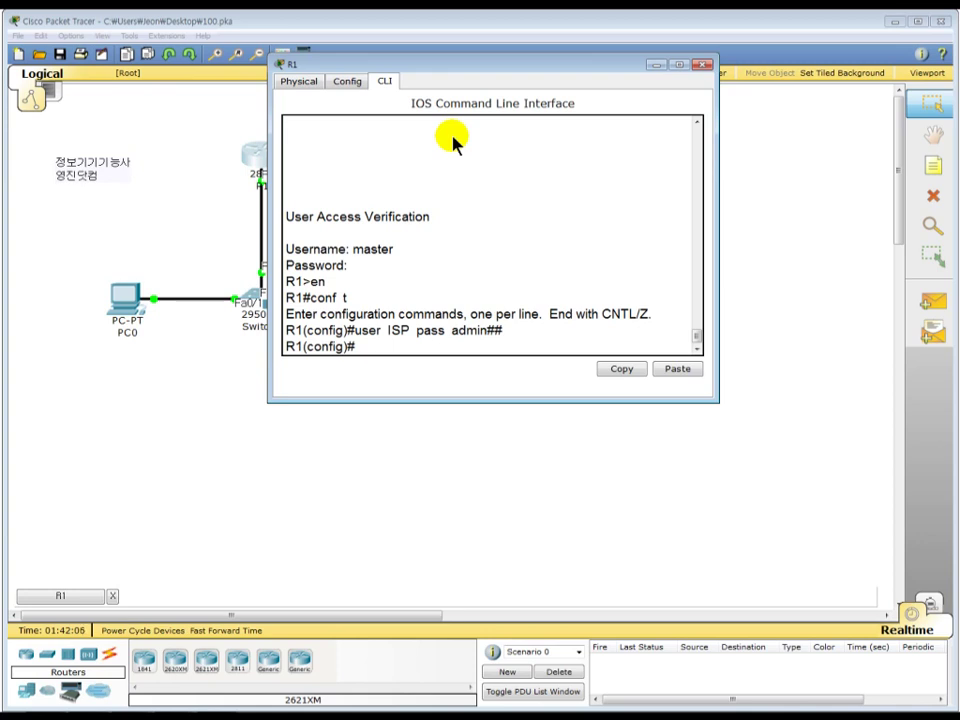
type("int s0/0/0")
key("Return")
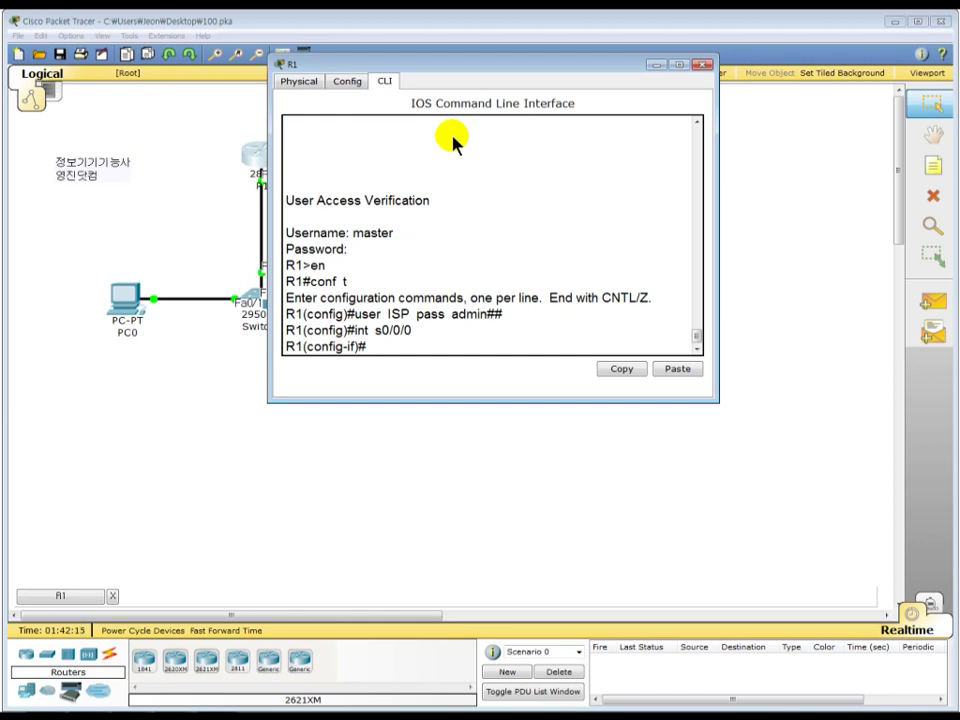
type("en")
type("ppp")
key("Return")
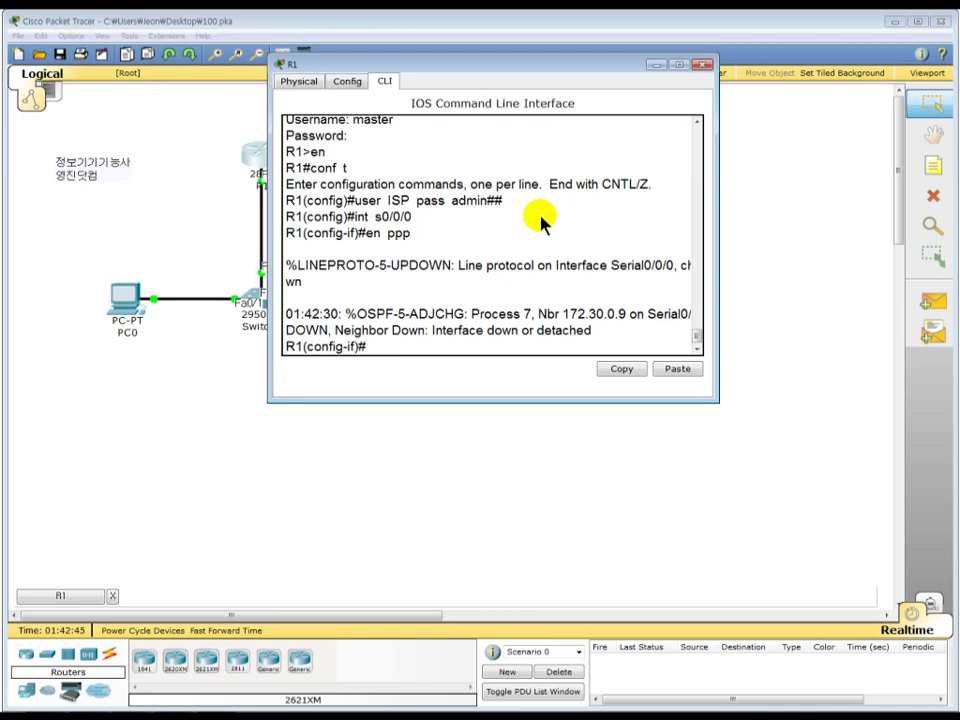
- Enable 'ppp authentication pap' on R1's Serial0/0/0 and send PAP username R1 with its password
type("ppp au pap")
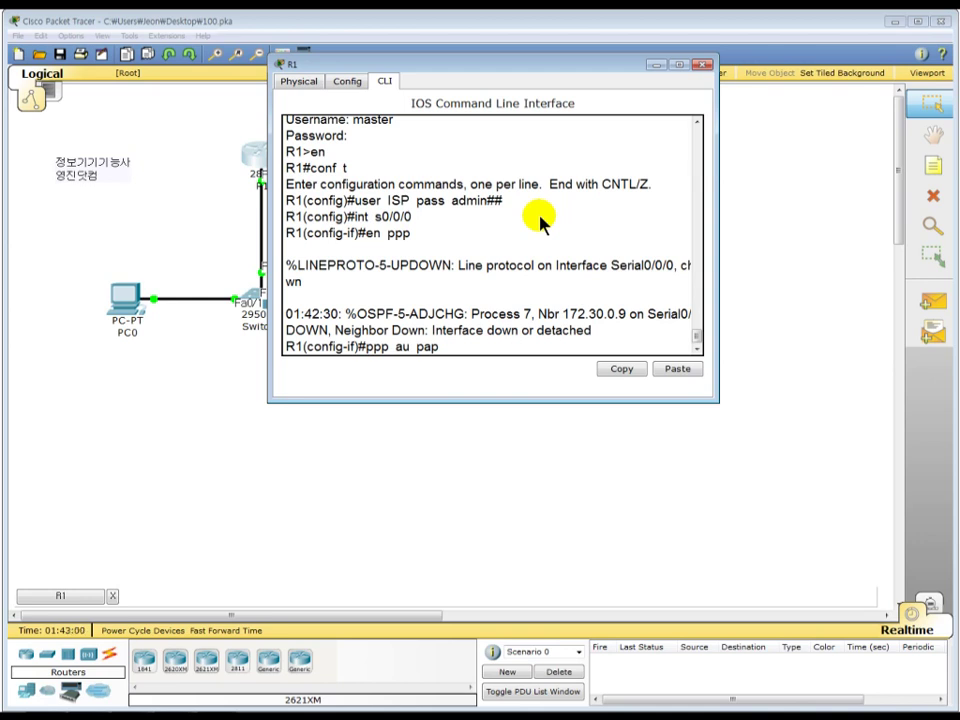
key("Return")
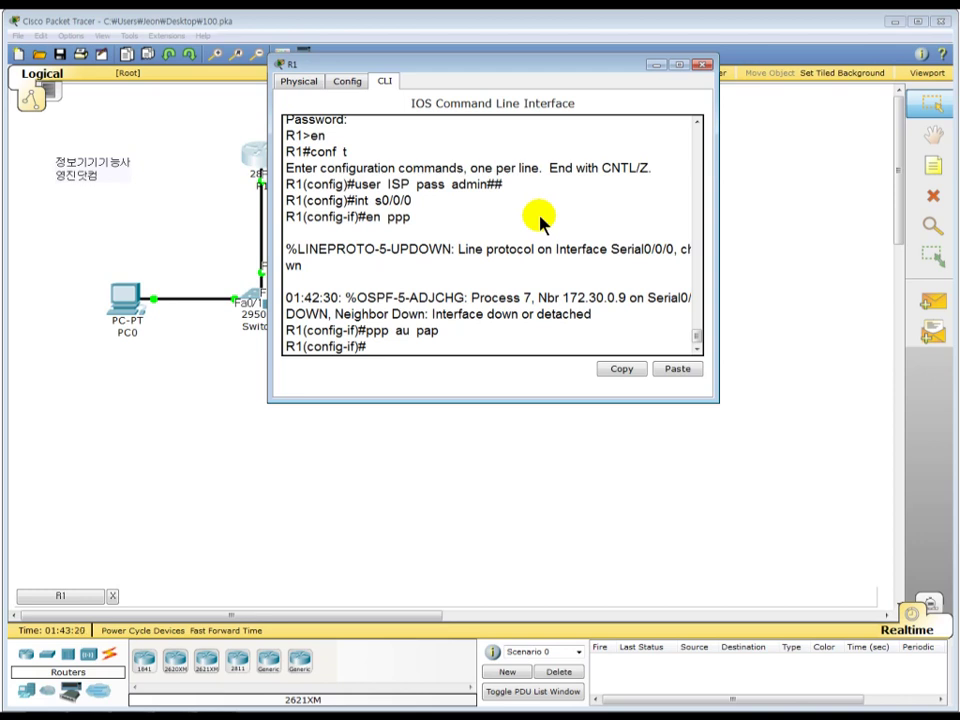
type("ppp pap sent")
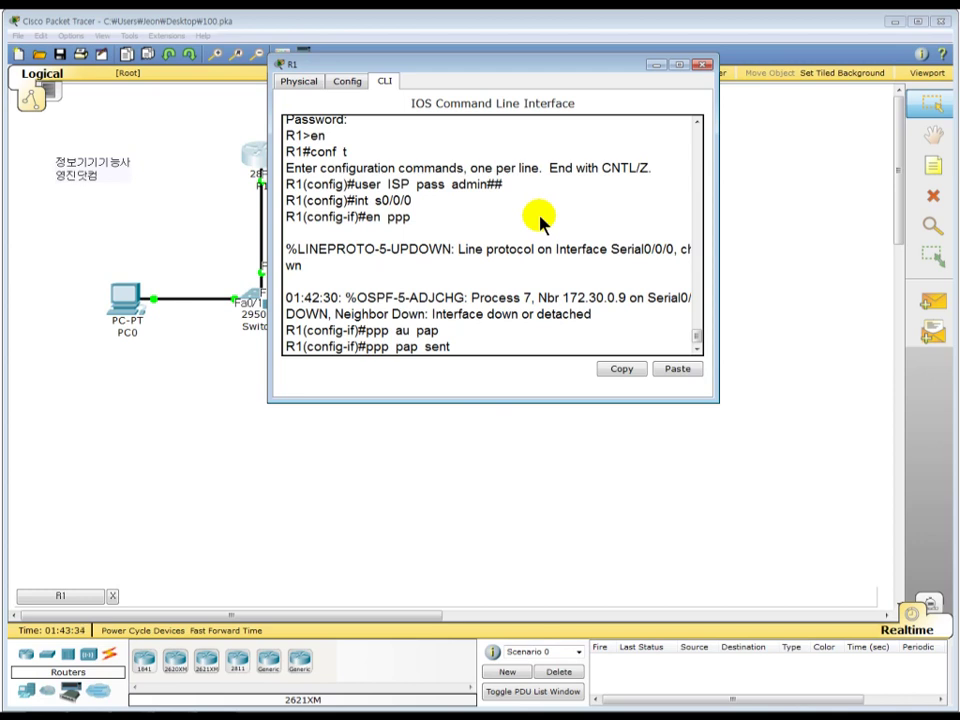
type("R1 pass admi")
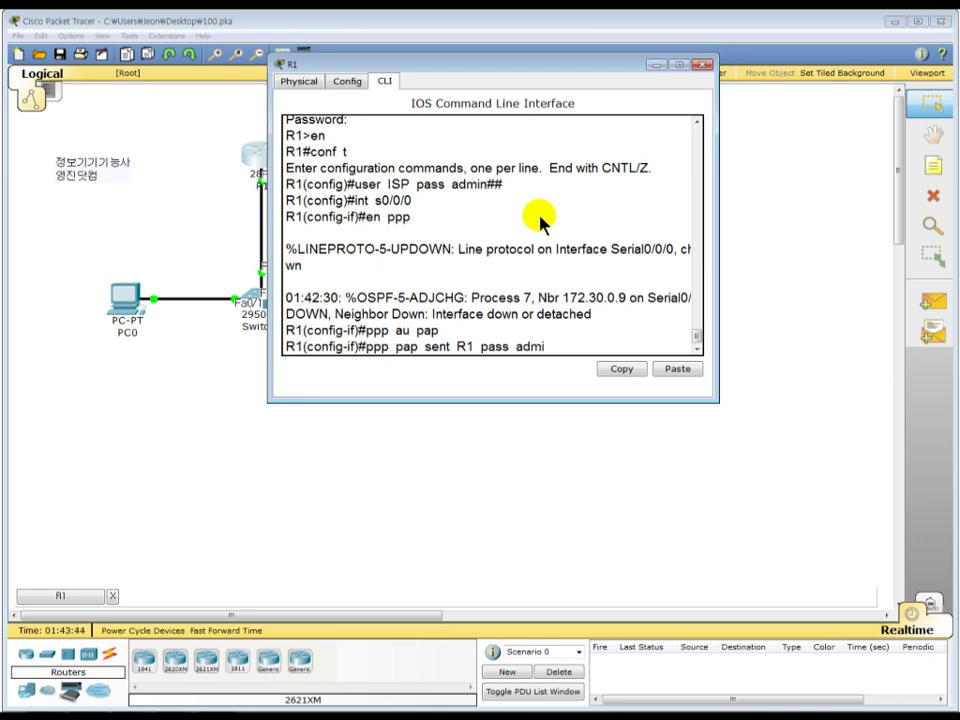
type("n##")
key("Return")
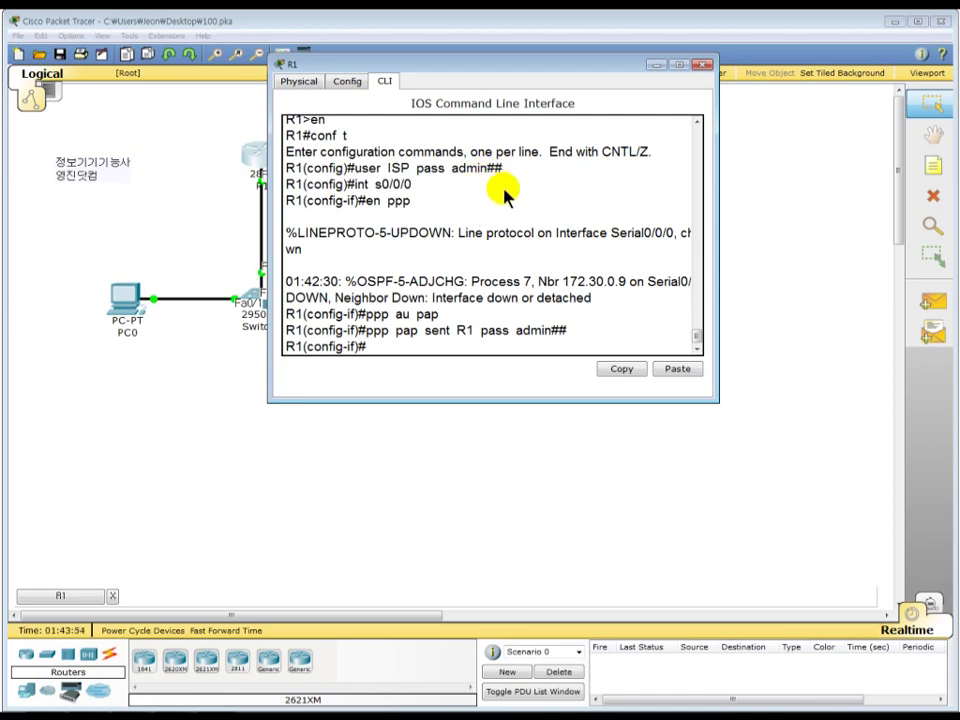
- Switch from R1 to the other router's CLI and enter privileged mode with 'en'
left_click(704, 66)
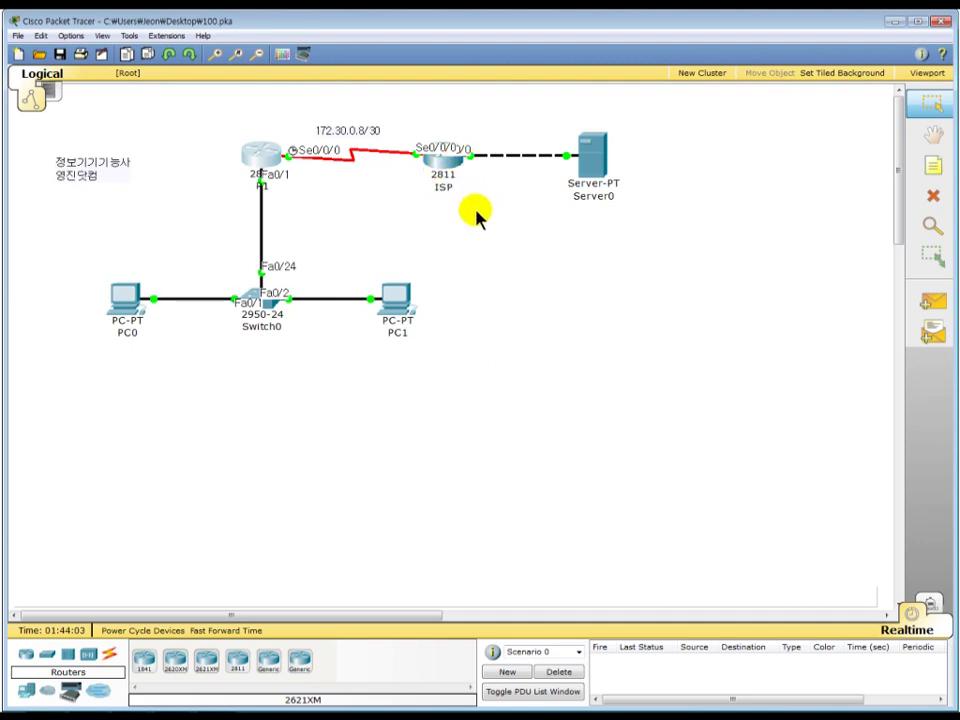
left_click(443, 170)
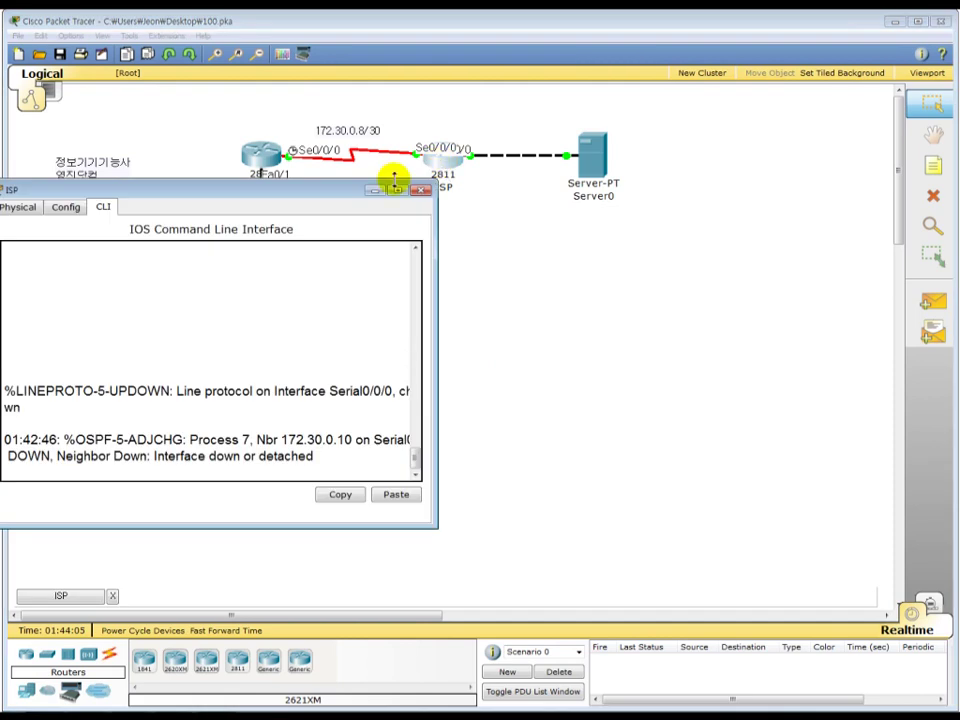
left_click_drag(268, 189, 522, 68)
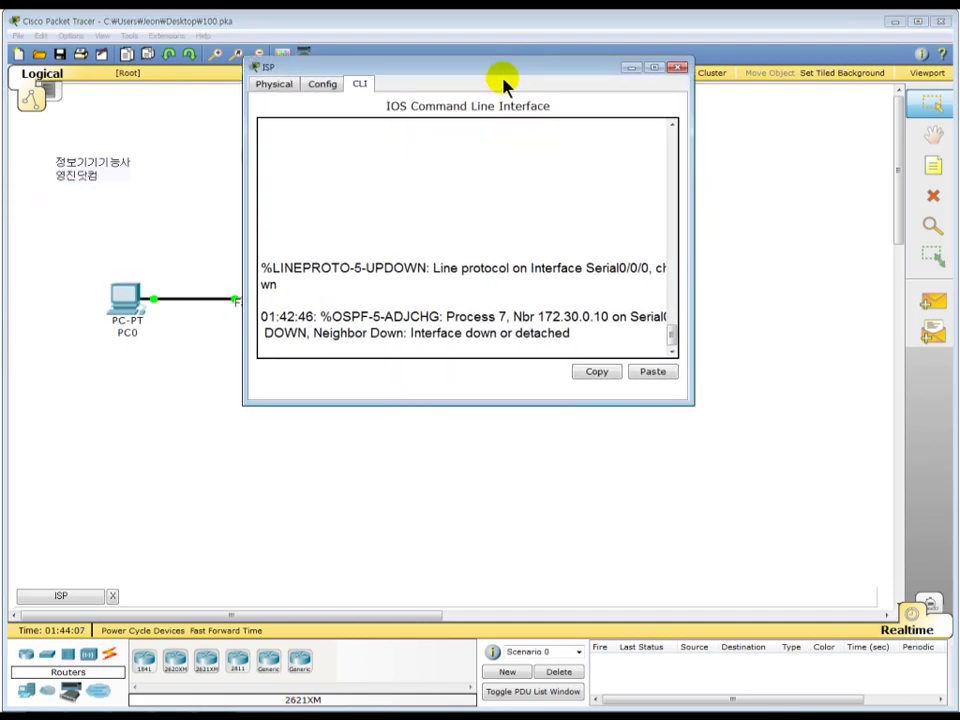
key("Return")
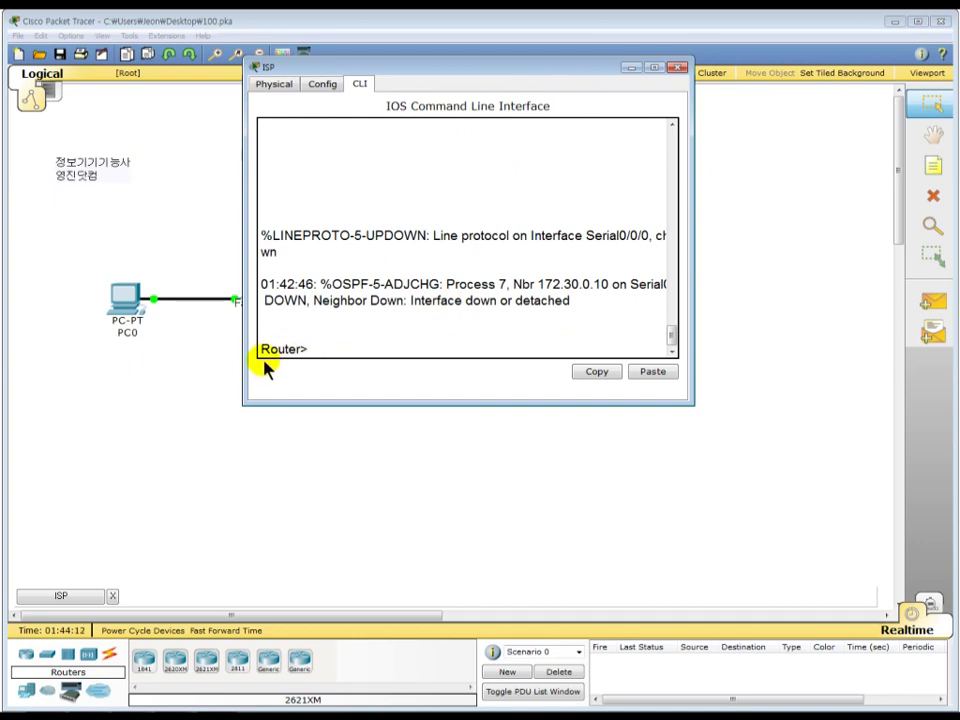
type("en")
key("Return")
- In global configuration, set the hostname to ISP and add local user R1 with its password
type("conf t")
key("Return")
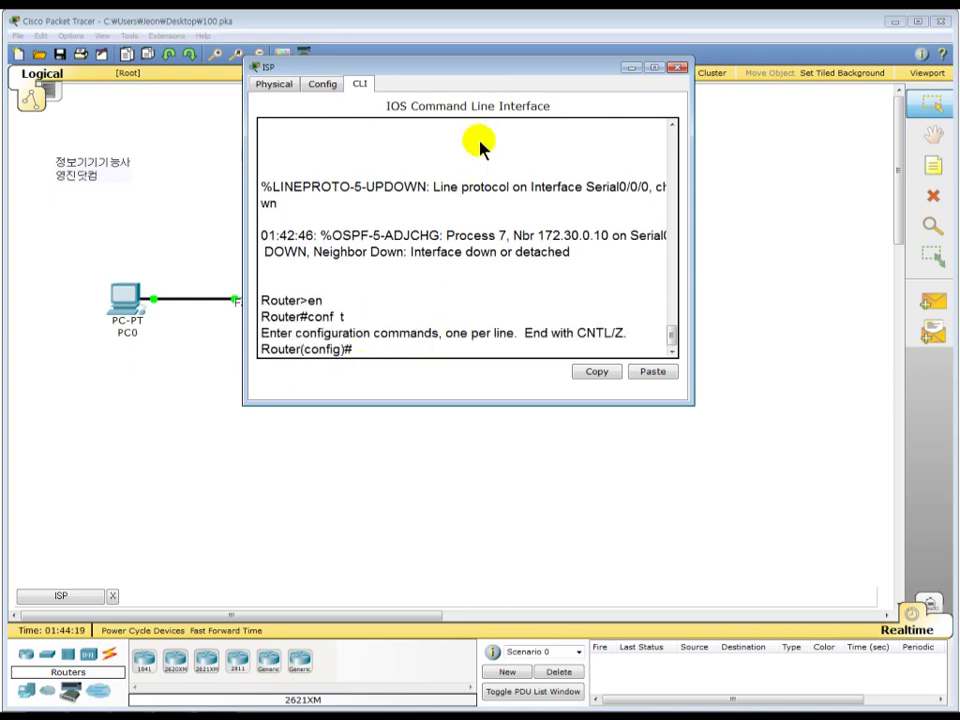
type("host ISP")
key("Return")
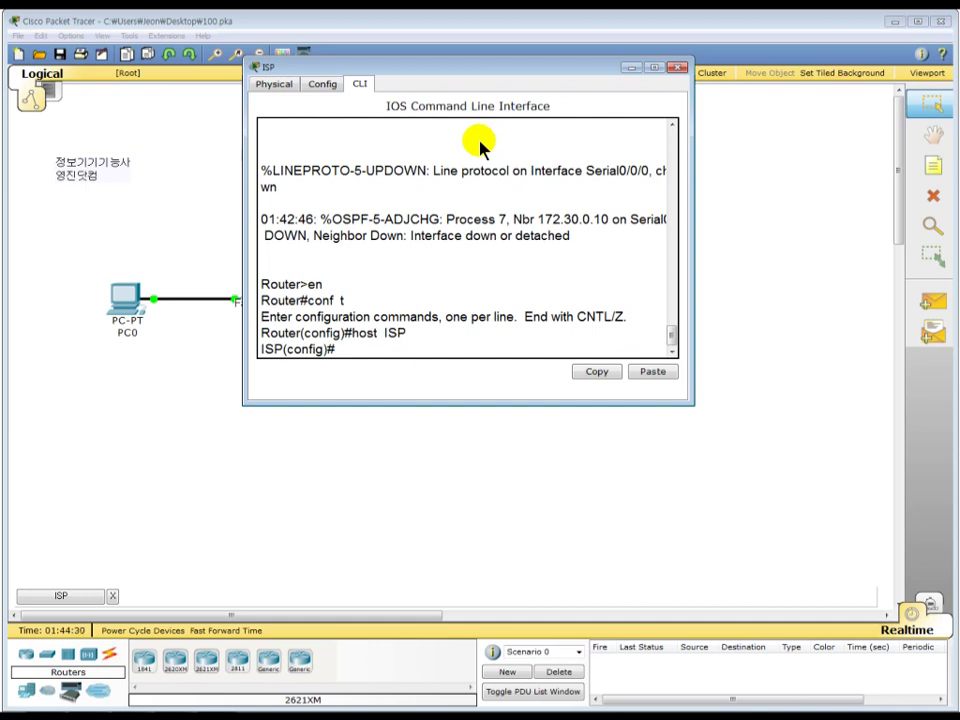
type("user R1 pass ad")
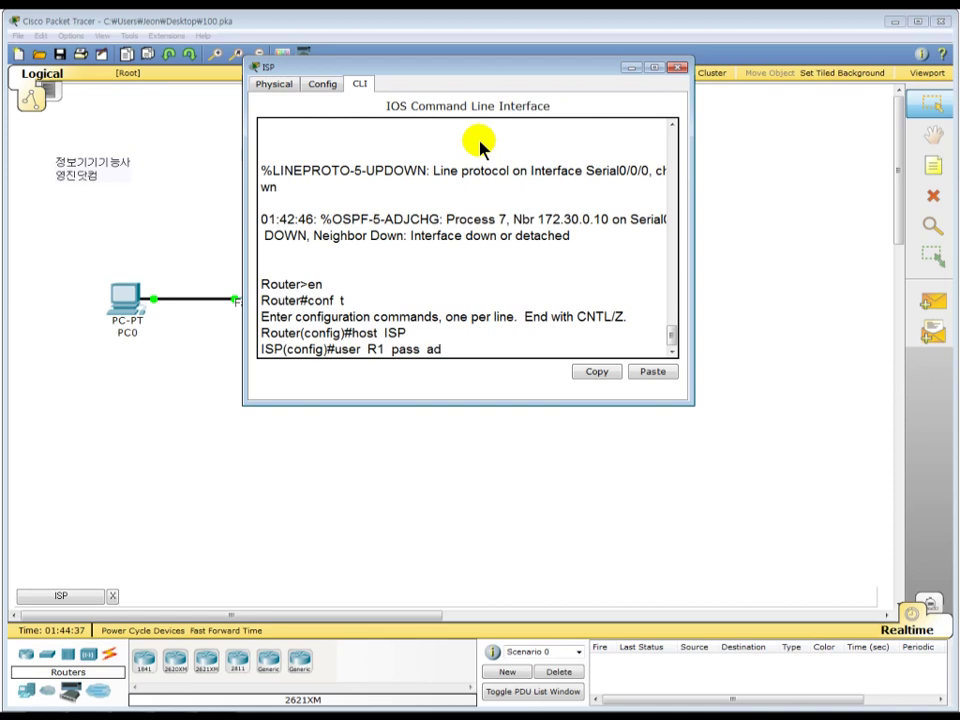
type("min##")
key("Return")
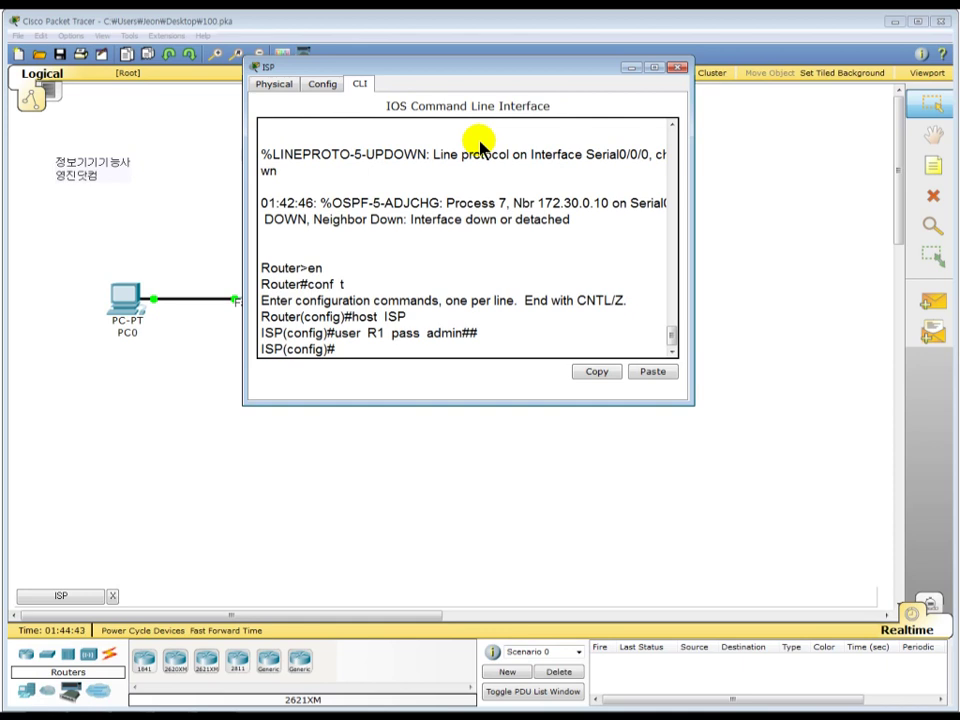
- On ISP's Serial0/0/0, apply PPP encapsulation and PAP authentication, sending username ISP with its password
type("int s0/0/0")
key("Return")
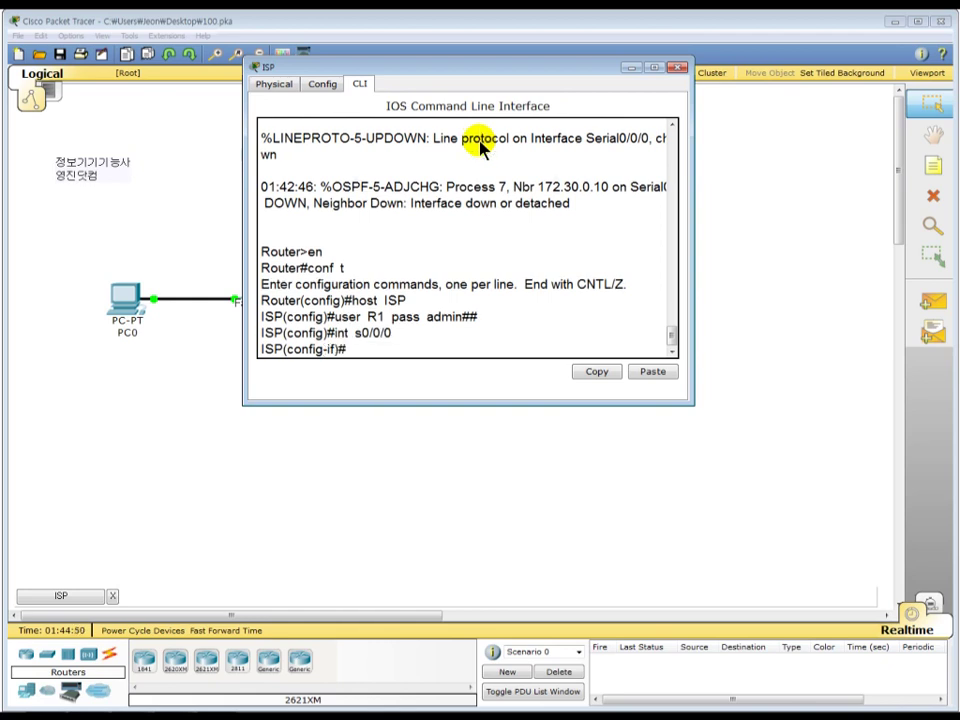
type("en  ppp")
key("Return")
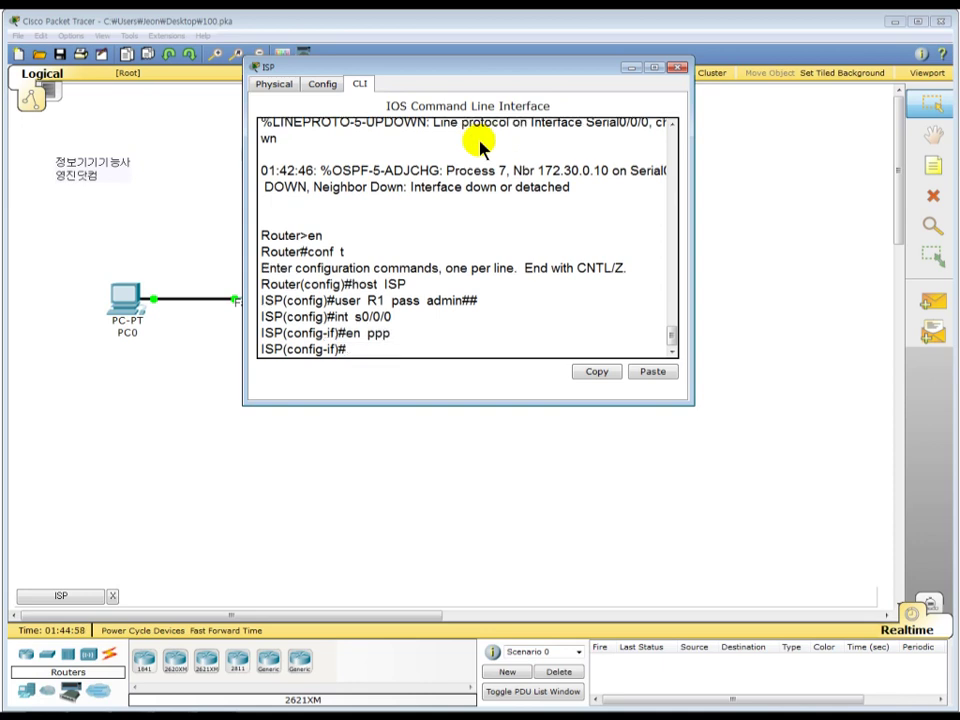
type("ppp au")
type("pap")
key("Return")
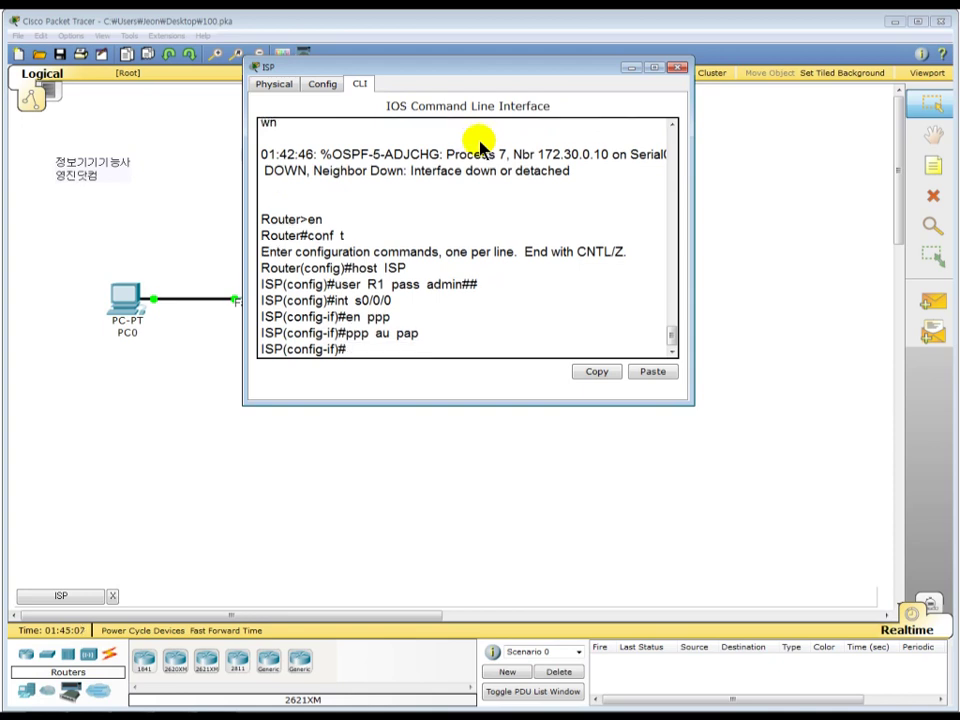
type("ppp pap sent ISP")
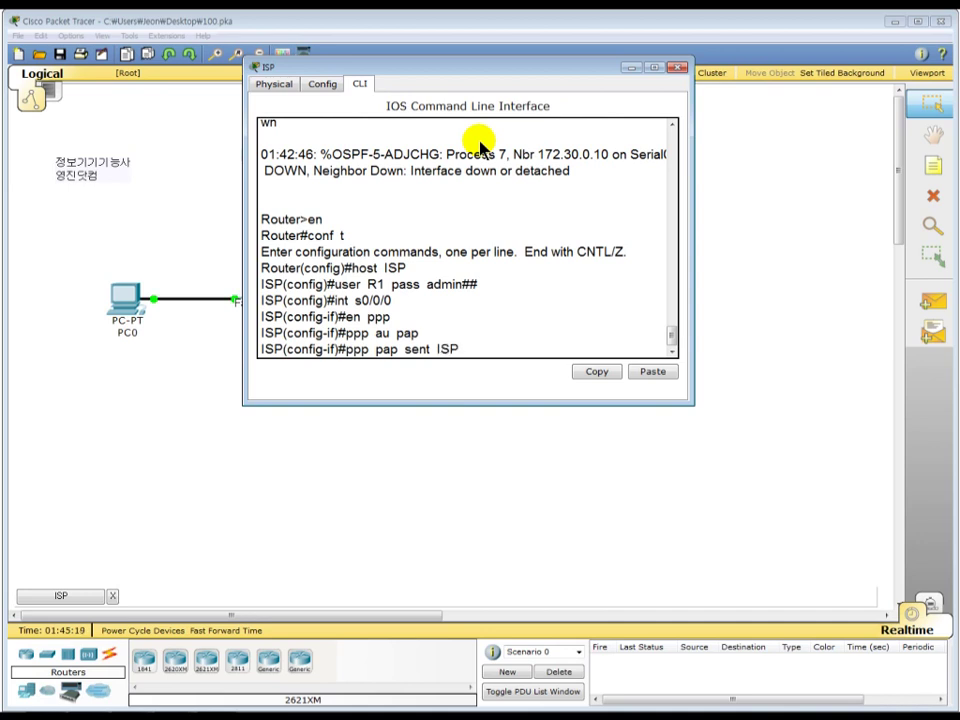
type(" pass admin##")
key("Return")
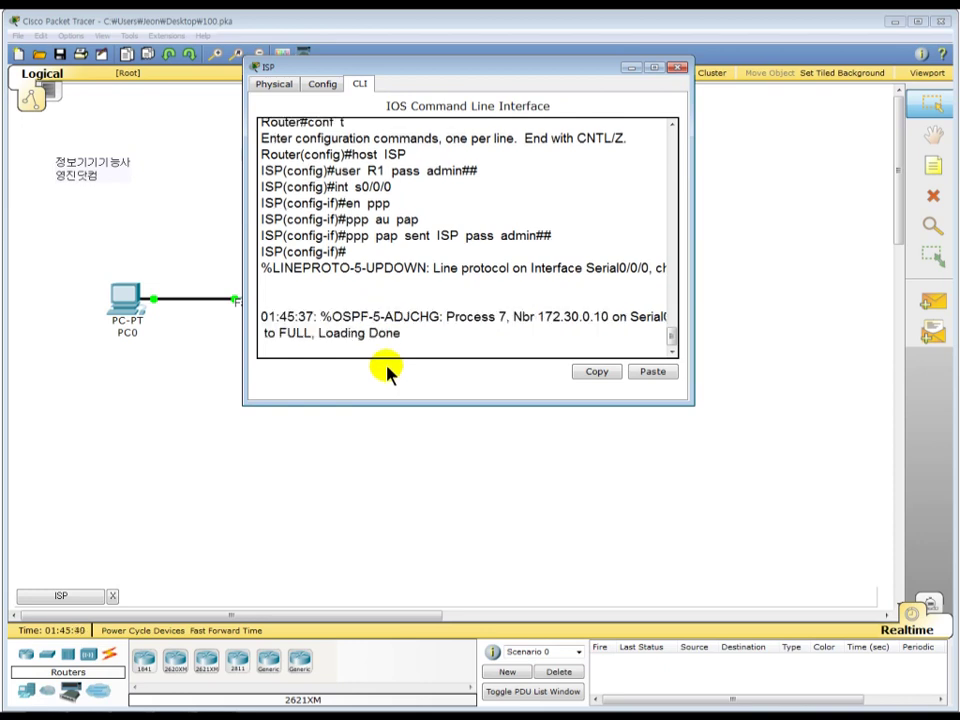
- Underline the 'Loading Done' message in the ISP console with the screen pen
key("F9")
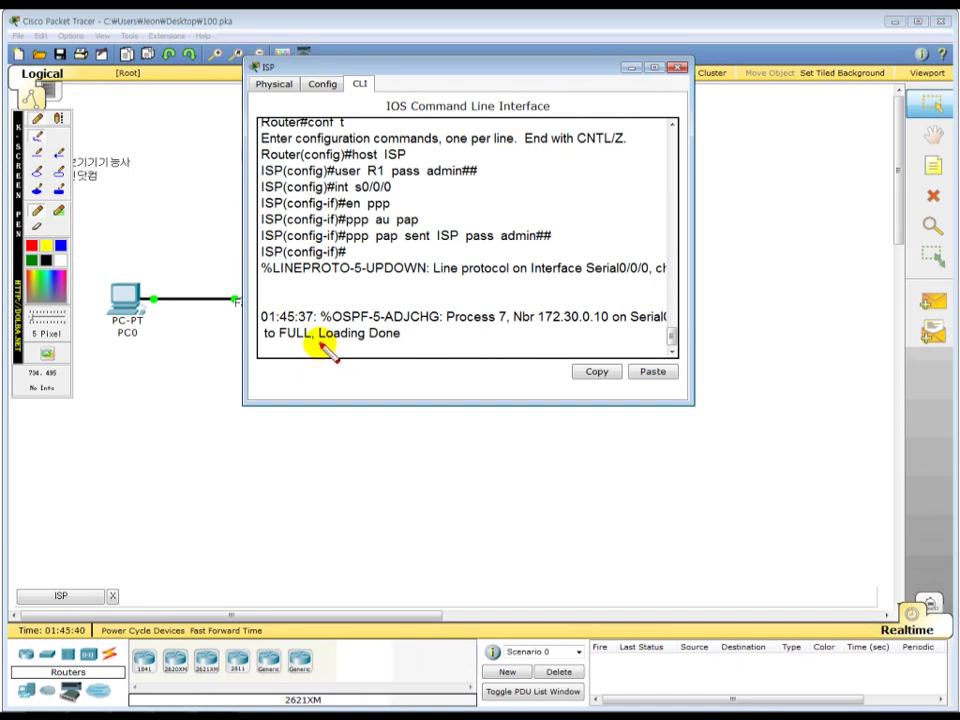
left_click_drag(319, 343, 389, 344)
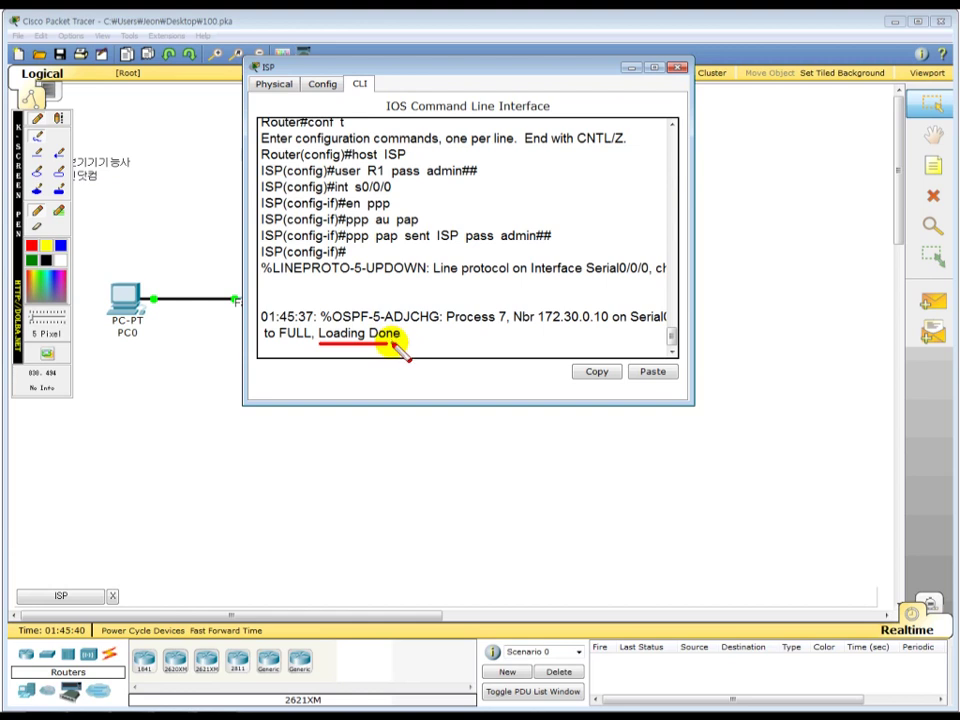
left_click_drag(390, 343, 406, 347)
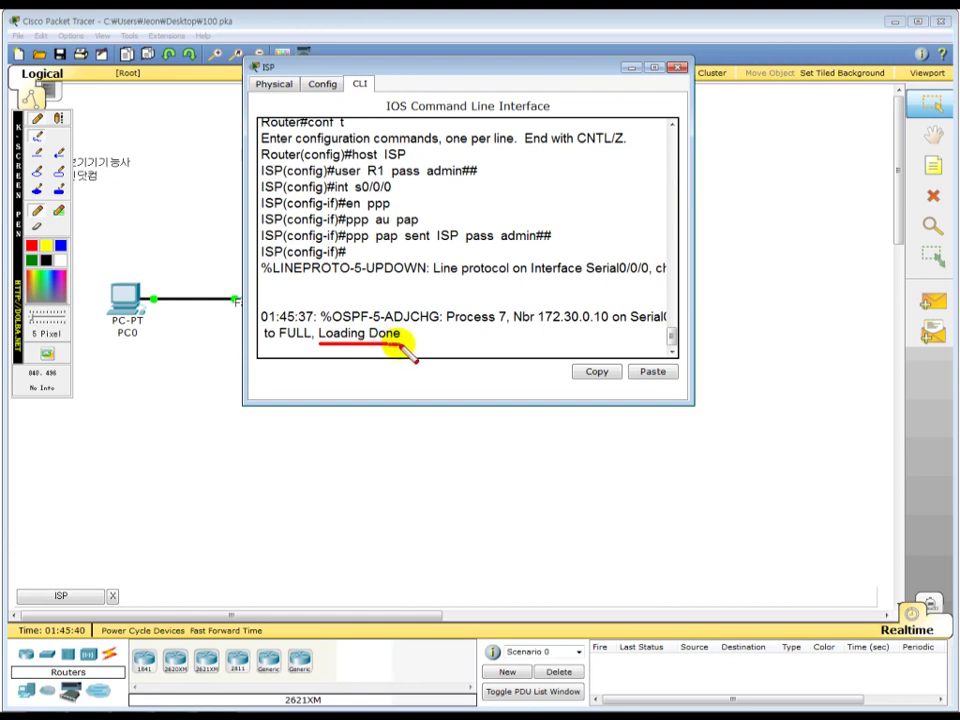
left_click_drag(406, 336, 426, 335)
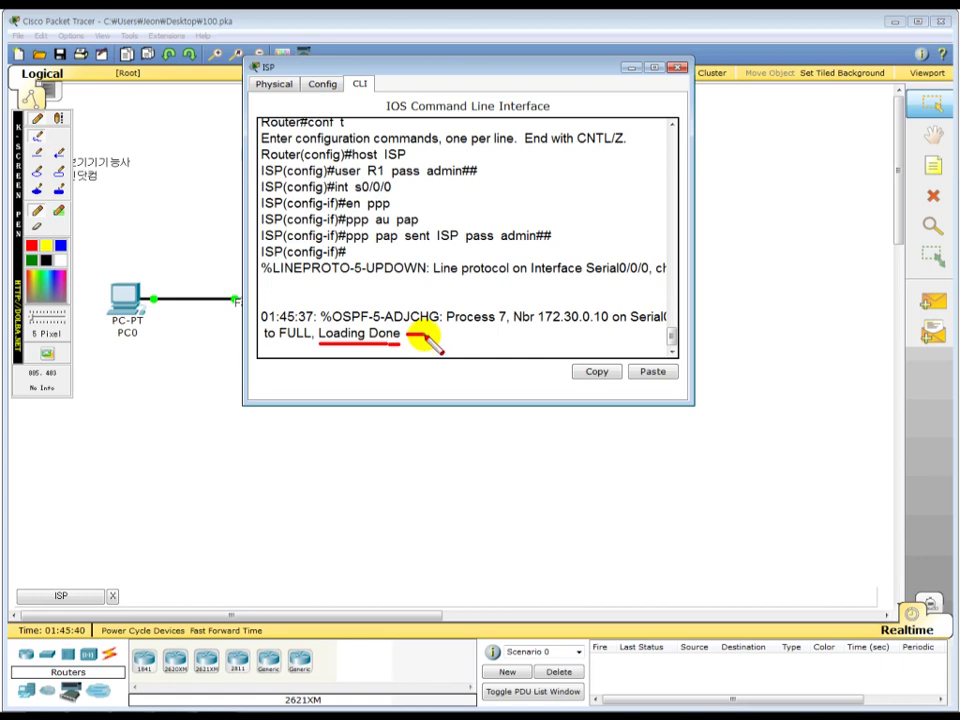
- Clear the pen marks, get a fresh prompt, and shift the ISP window right to show the topology
key("Escape")
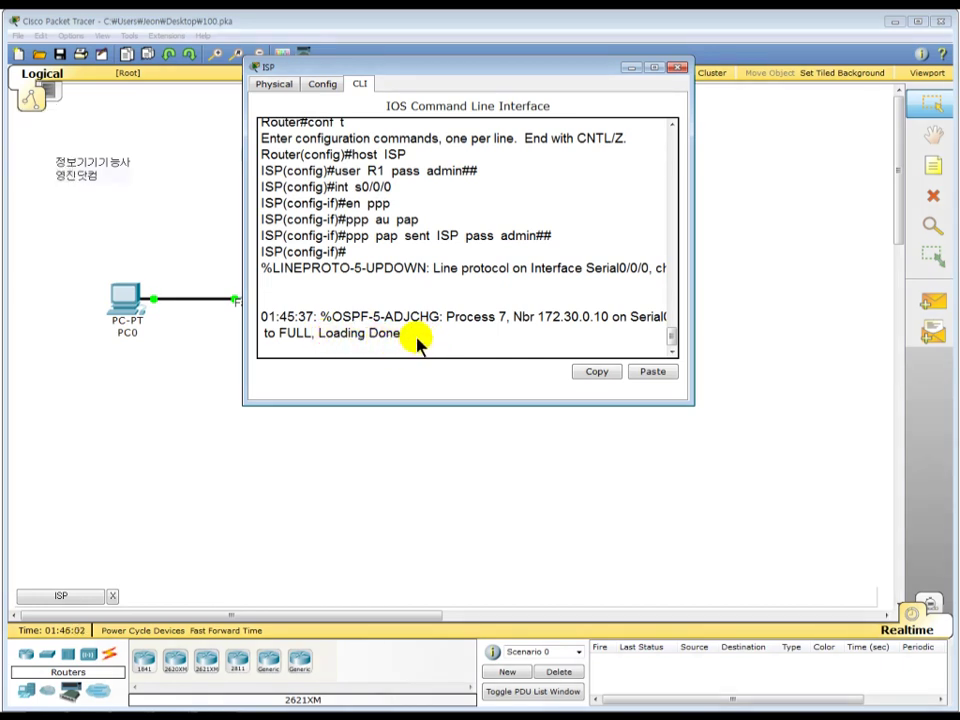
key("Return")
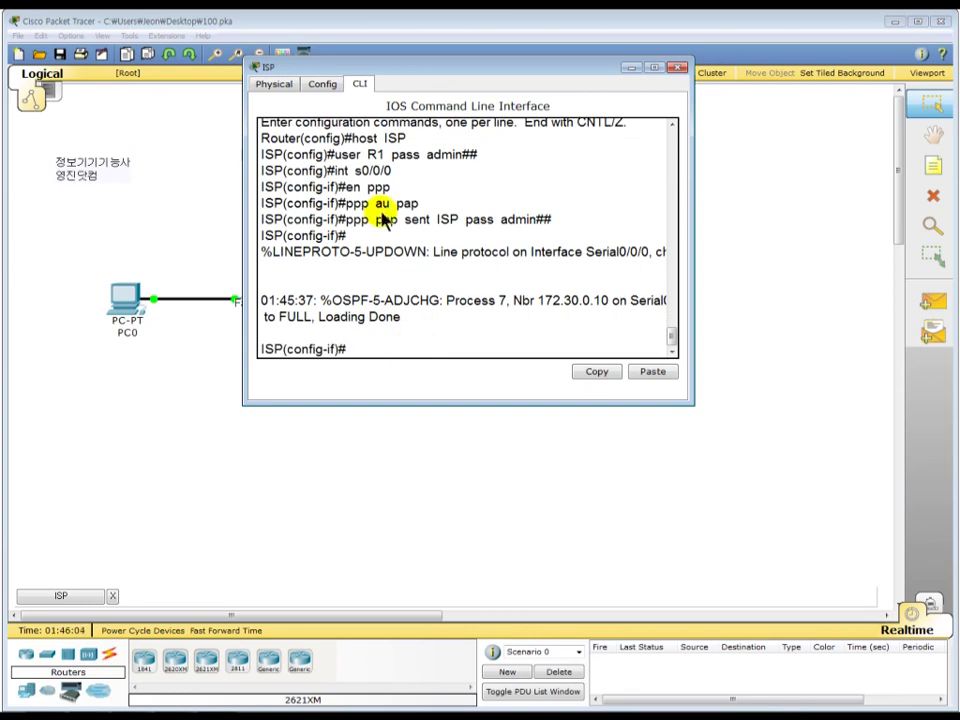
left_click_drag(404, 72, 534, 65)
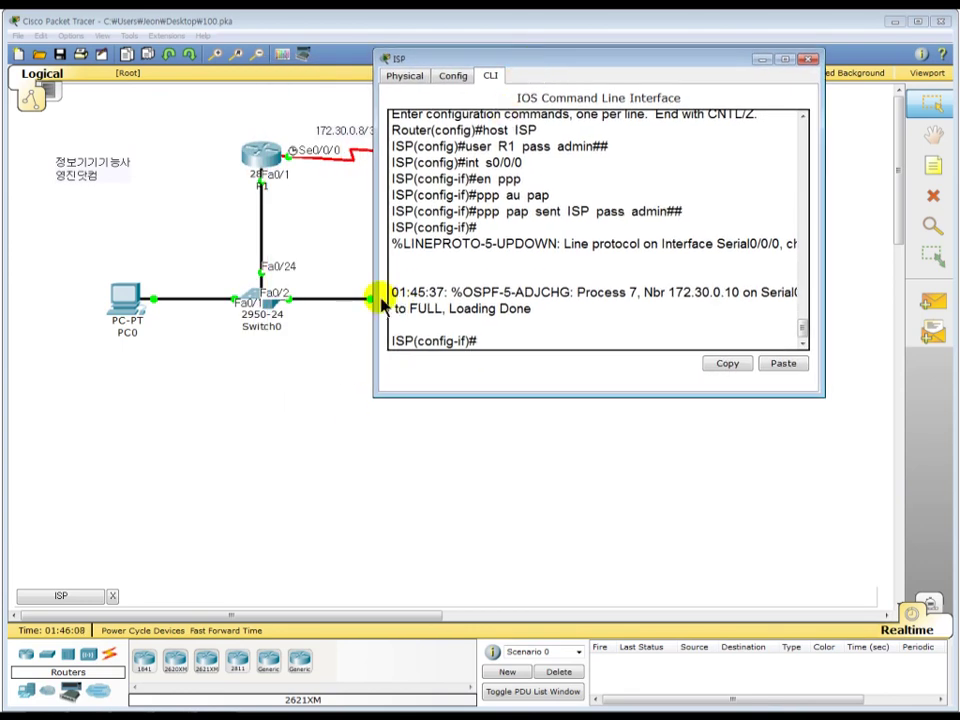
- Shift the ISP window further right and annotate an arrow from ISP to R1 labelled 172.30.0.10
left_click_drag(450, 58, 600, 52)
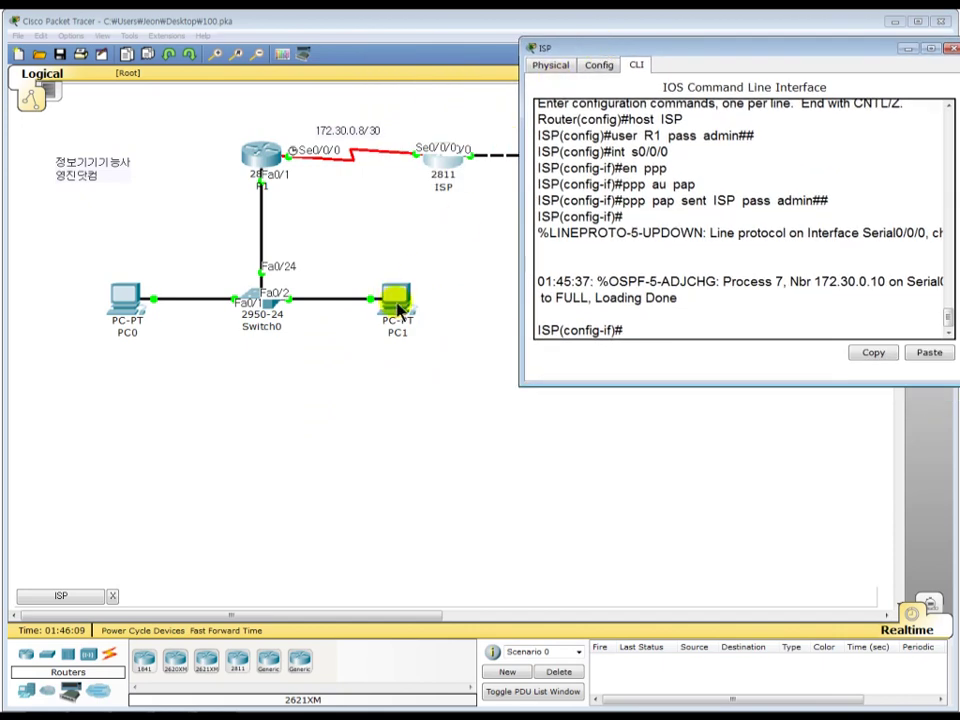
key("F9")
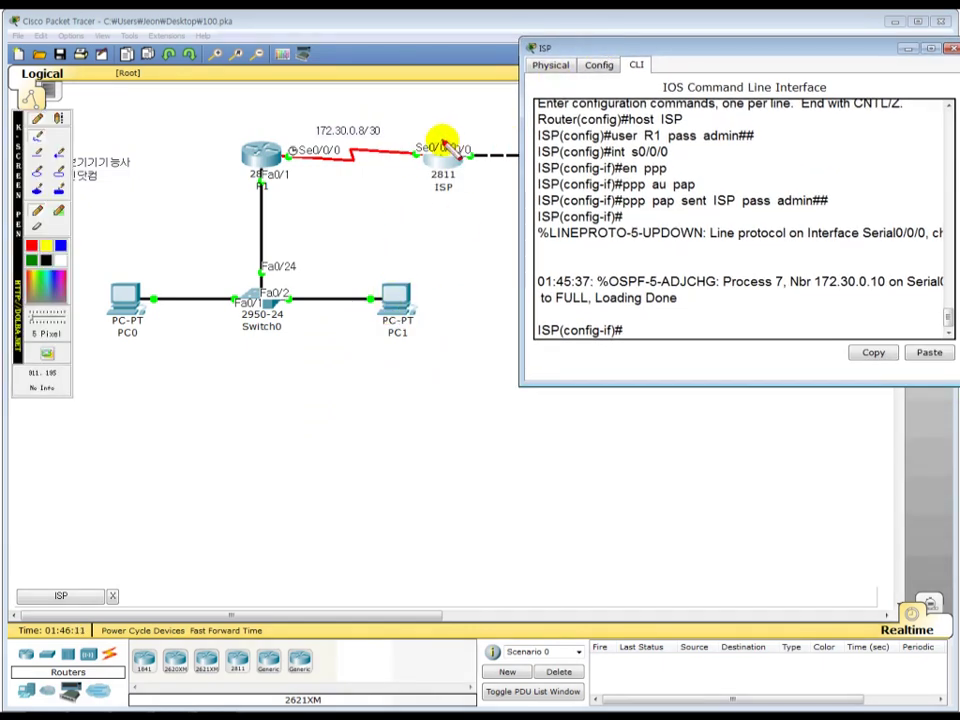
mouse_move(443, 124)
left_mouse_down()
mouse_move(258, 125)
mouse_move(258, 140)
mouse_move(251, 129)
mouse_move(270, 128)
left_mouse_up()
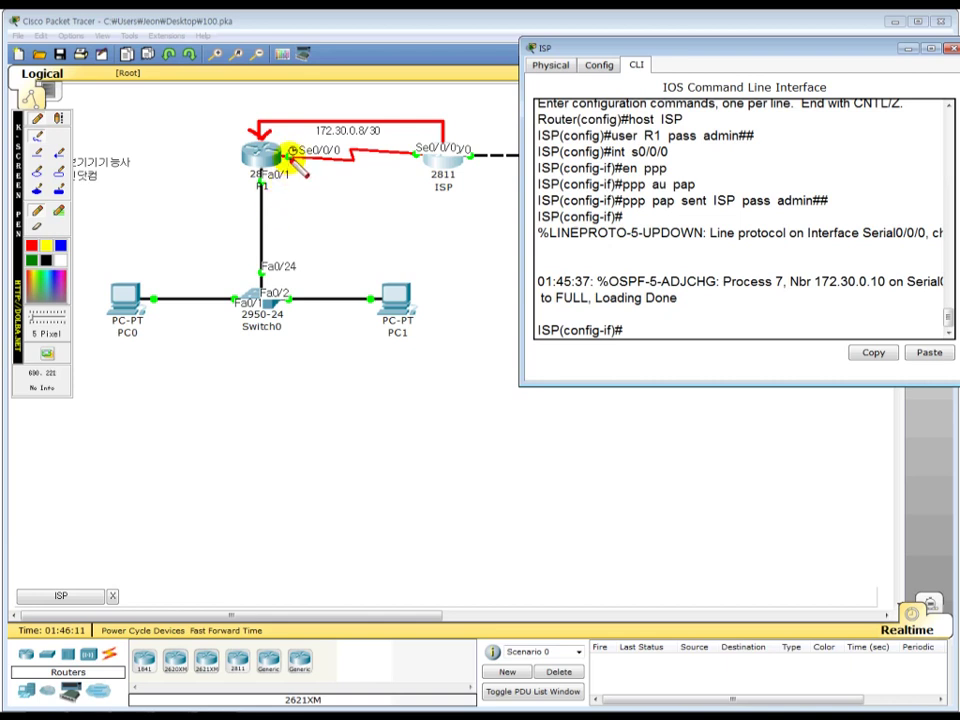
left_click(58, 118)
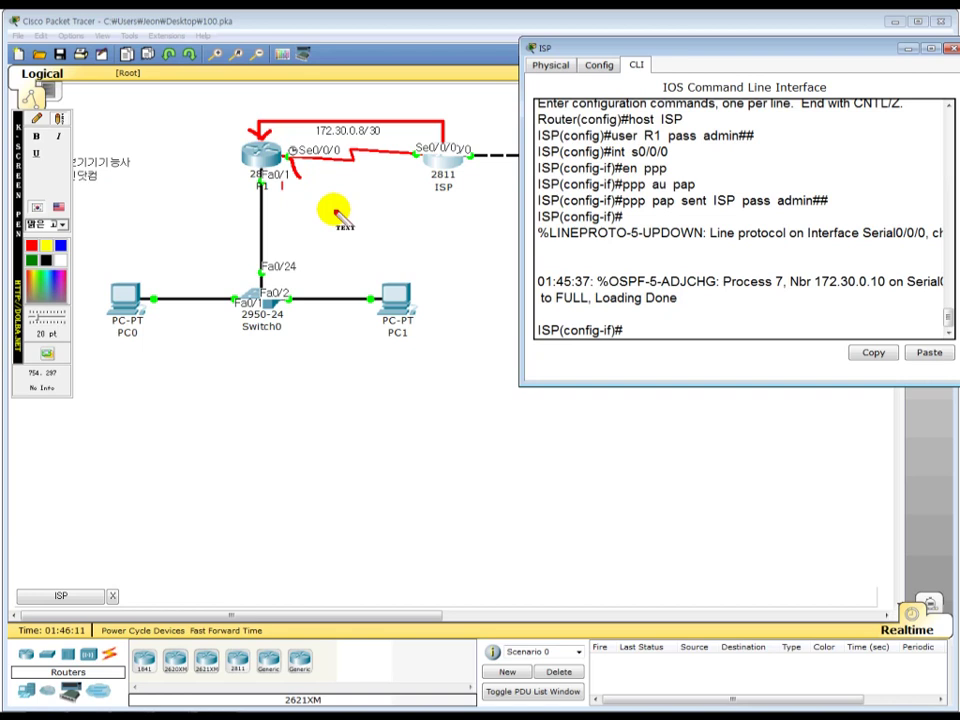
type("172.30.0.10")
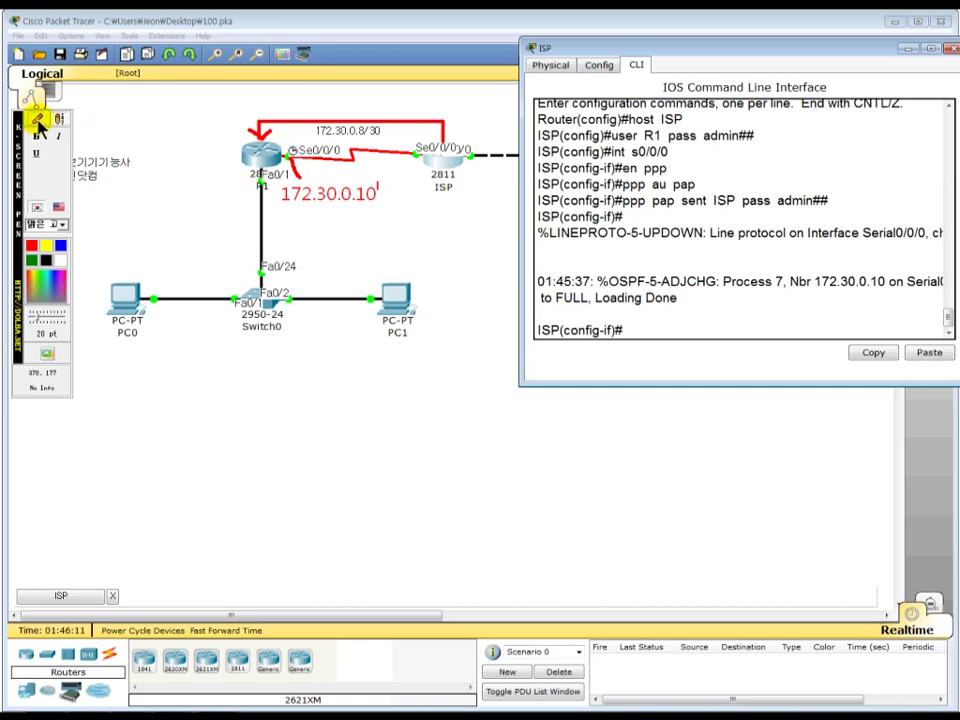
- Annotate the planned 'do ping 172.30.0.10' with expected 100%, clear it, and recentre the ISP window
left_click(630, 325)
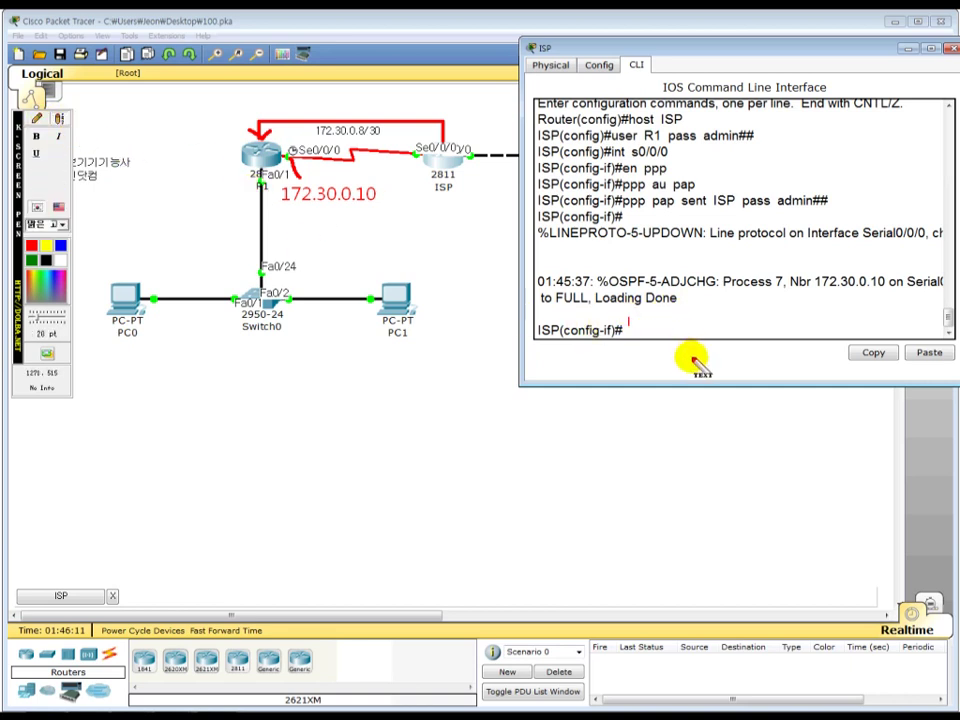
type("do")
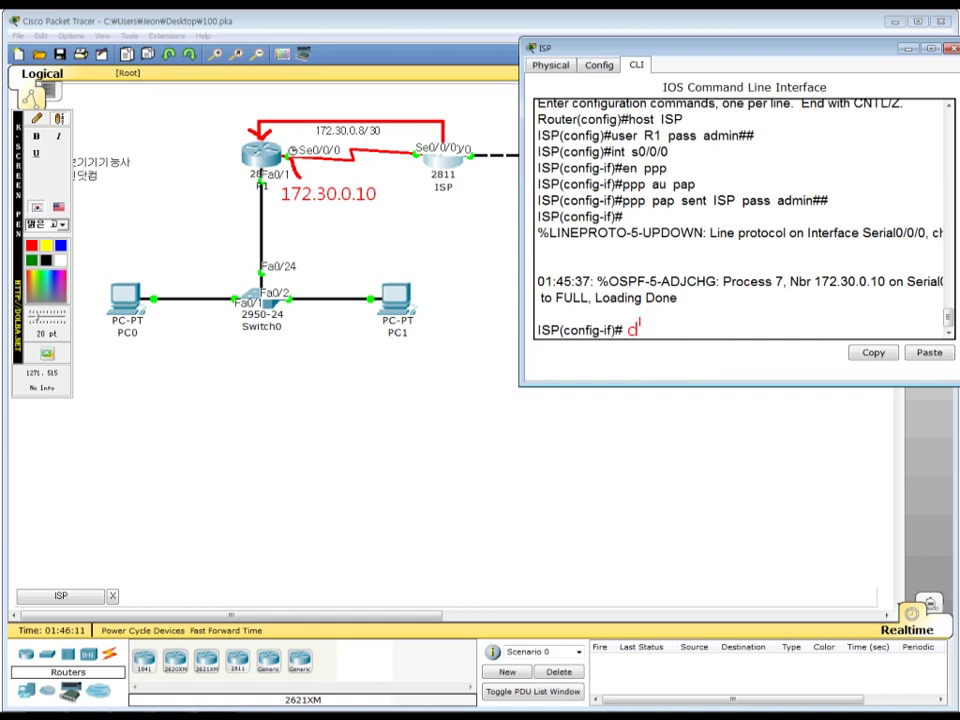
type(" ping 17")
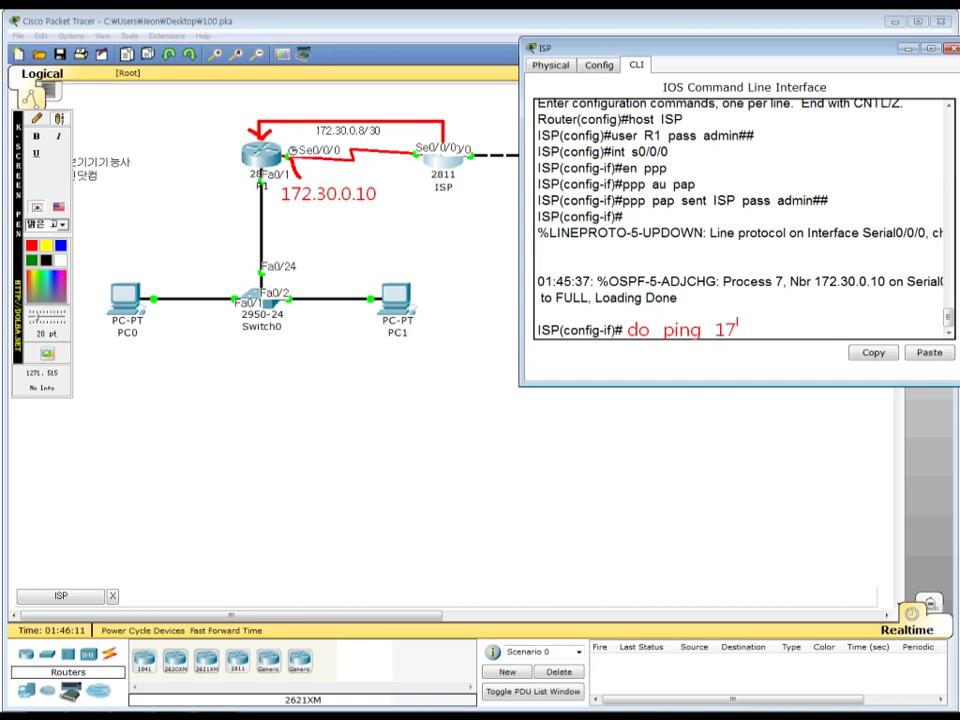
type("2.30.0.10")
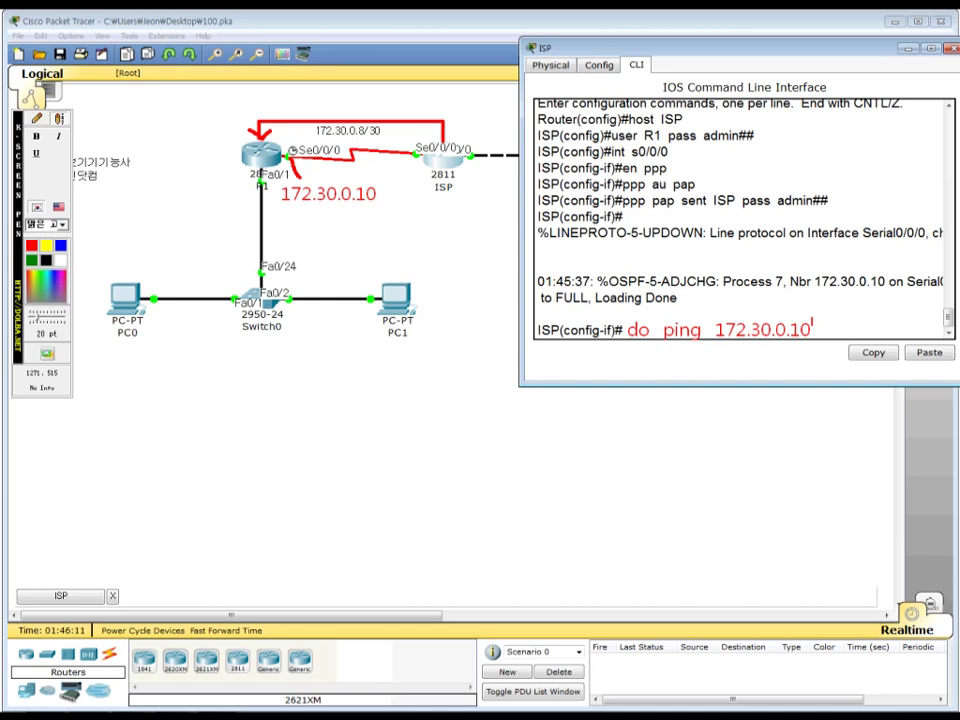
key("Return")
type("100%")
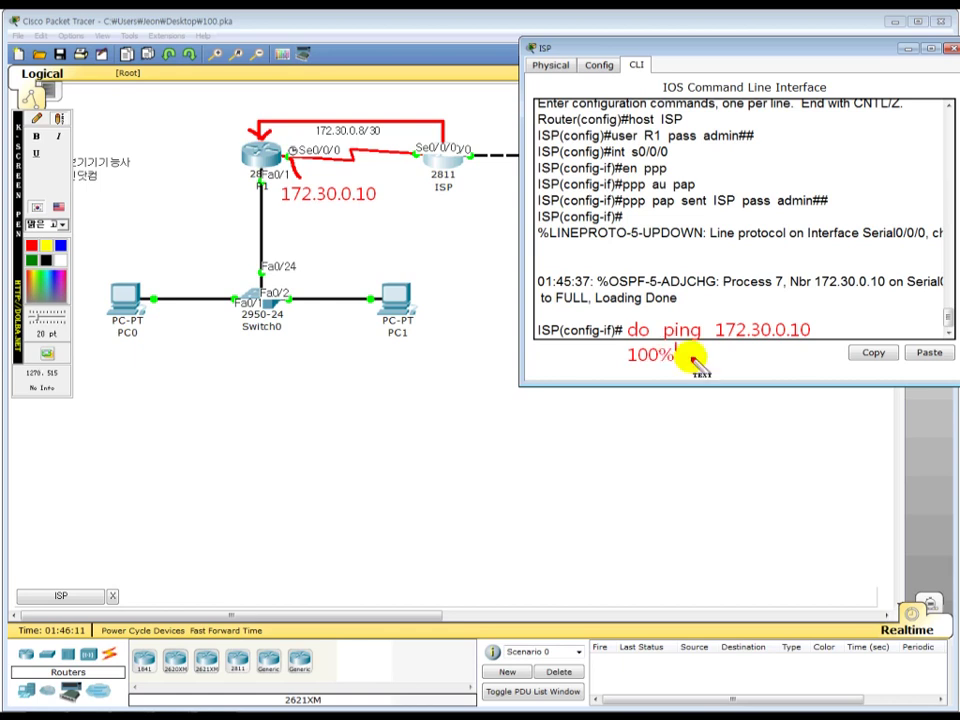
key("Escape")
mouse_move(708, 54)
left_mouse_down()
mouse_move(540, 94)
mouse_move(455, 60)
left_mouse_up()
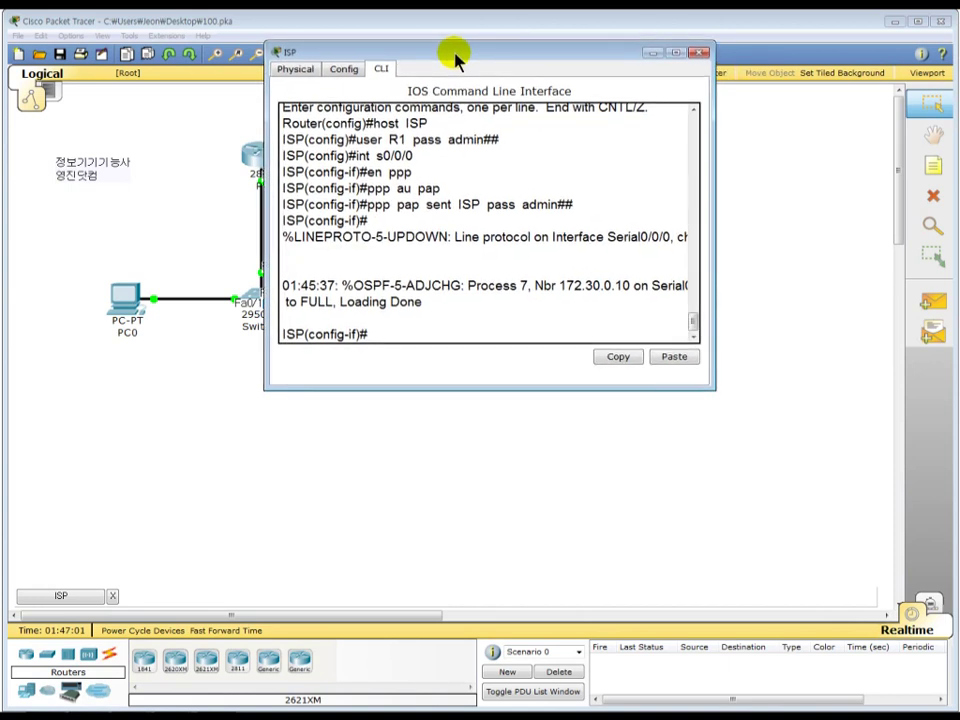
- From ISP, run 'do ping 172.30.0.10' to test reachability of R1
type("do ping 172.30.0.10")
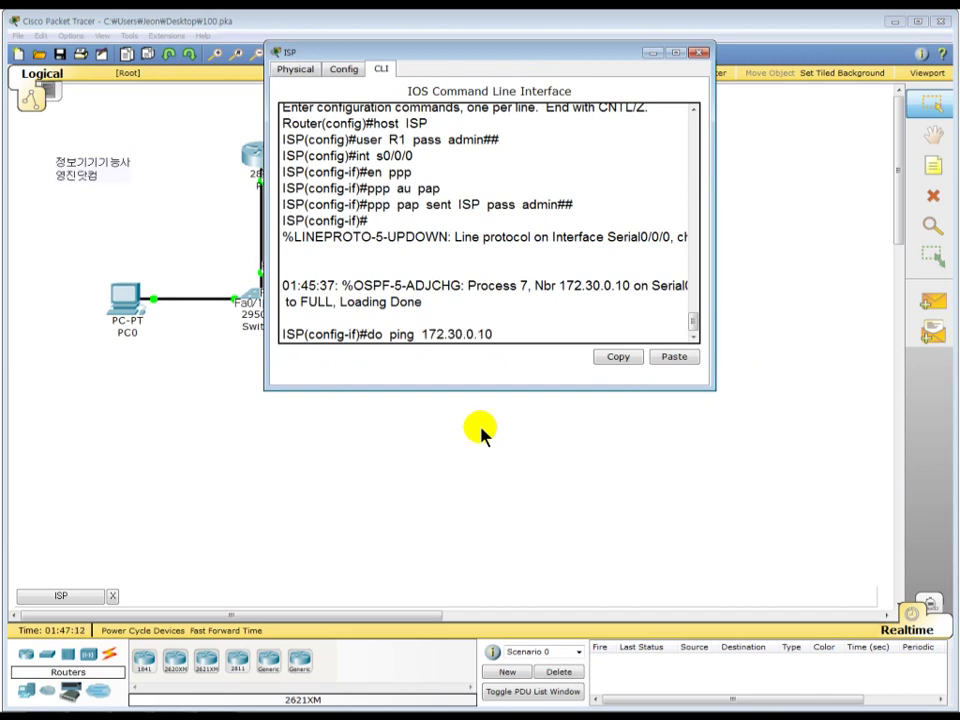
key("Return")
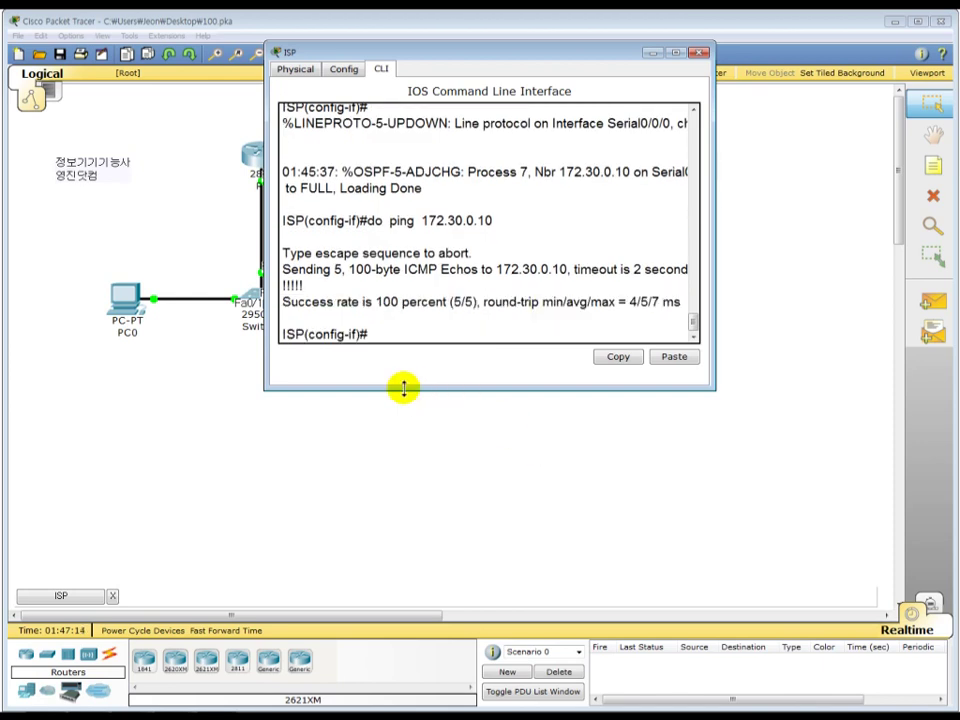
mouse_move(36, 92)
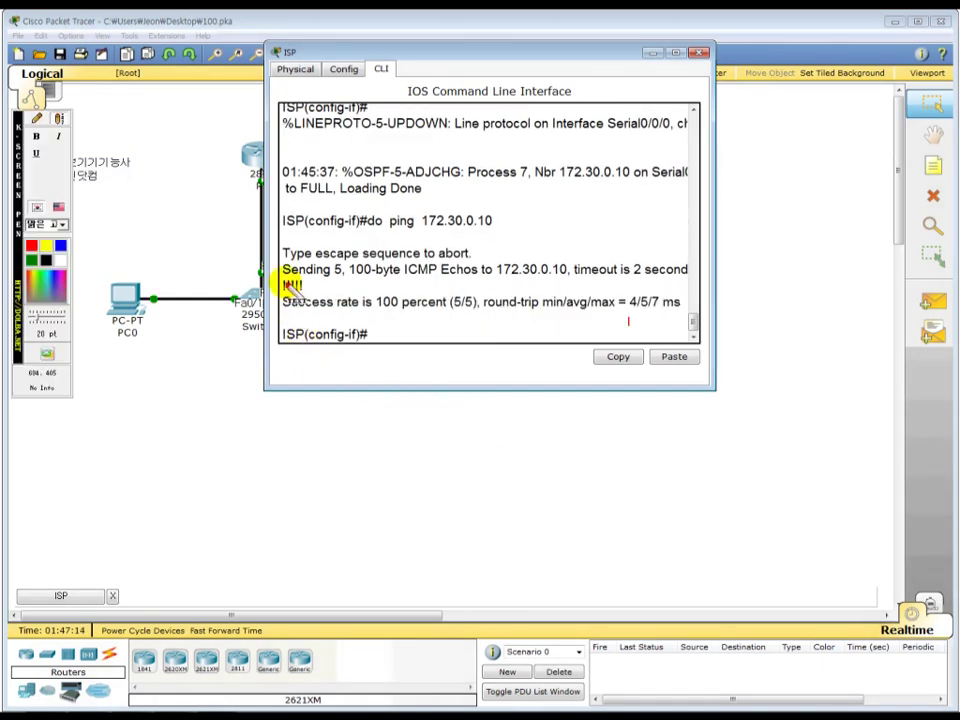
left_click(34, 120)
- Underline the 100 percent (5/5) success result, clear the marks, and close the ISP window
left_click_drag(377, 313, 447, 314)
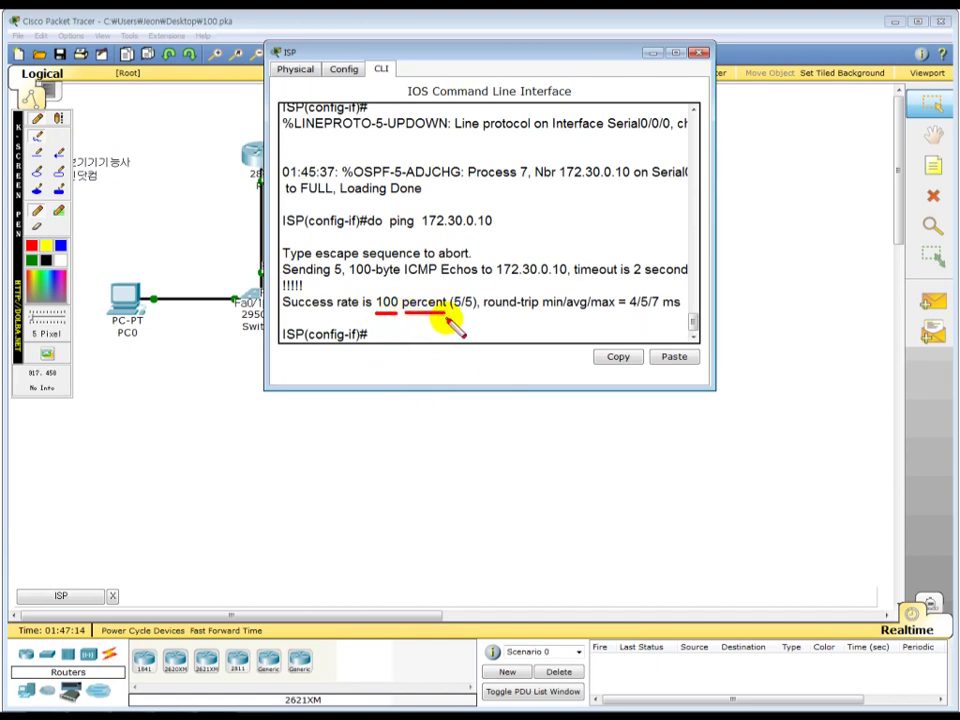
left_click_drag(456, 314, 477, 314)
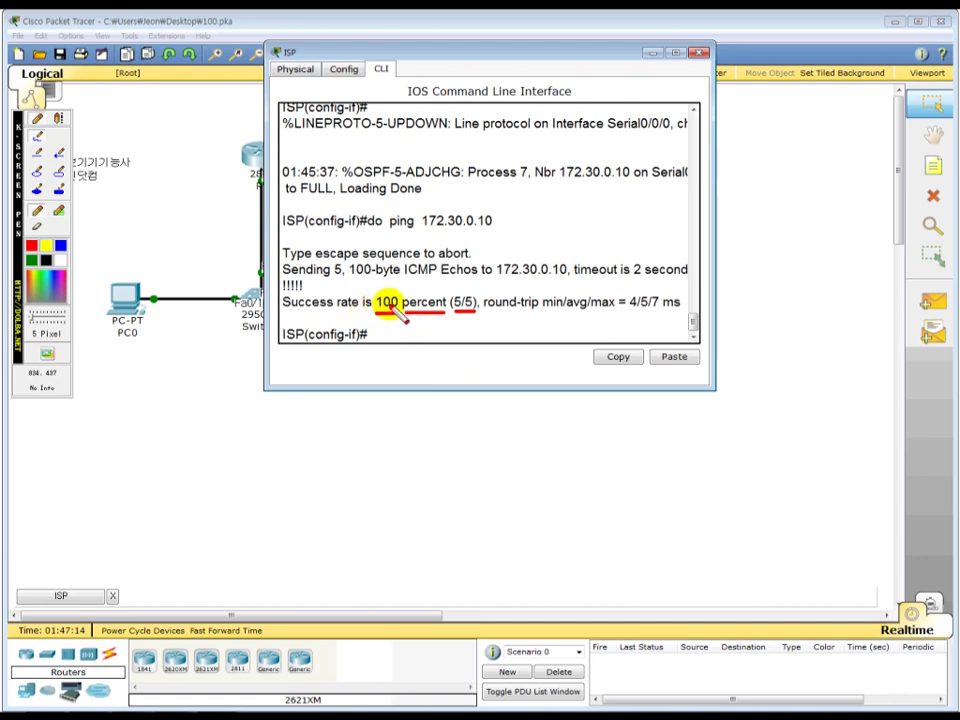
left_click_drag(388, 296, 388, 282)
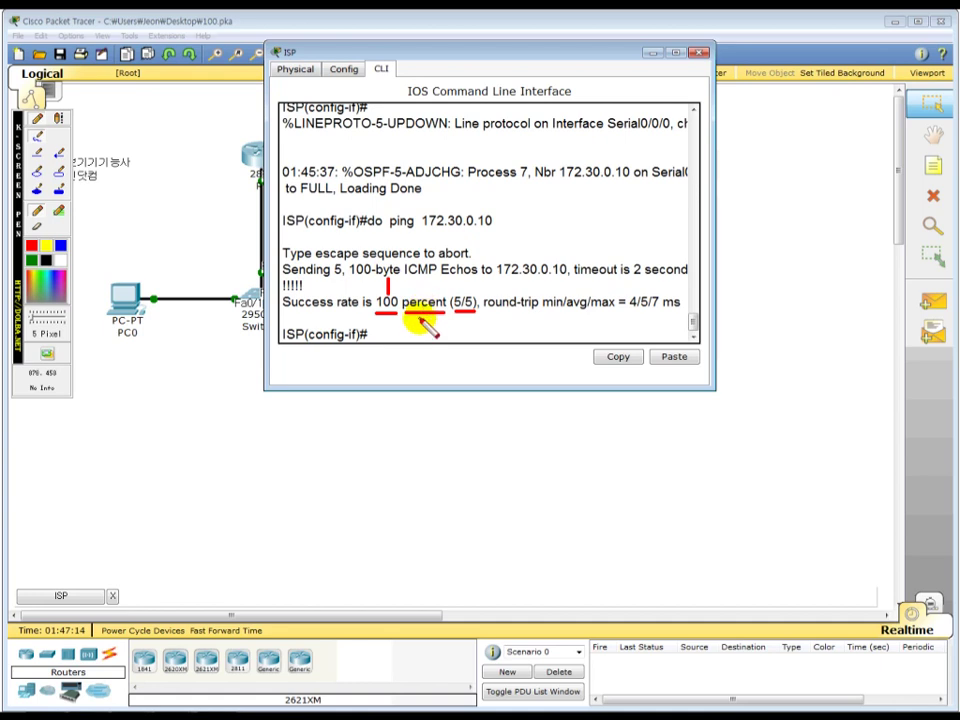
key("Escape")
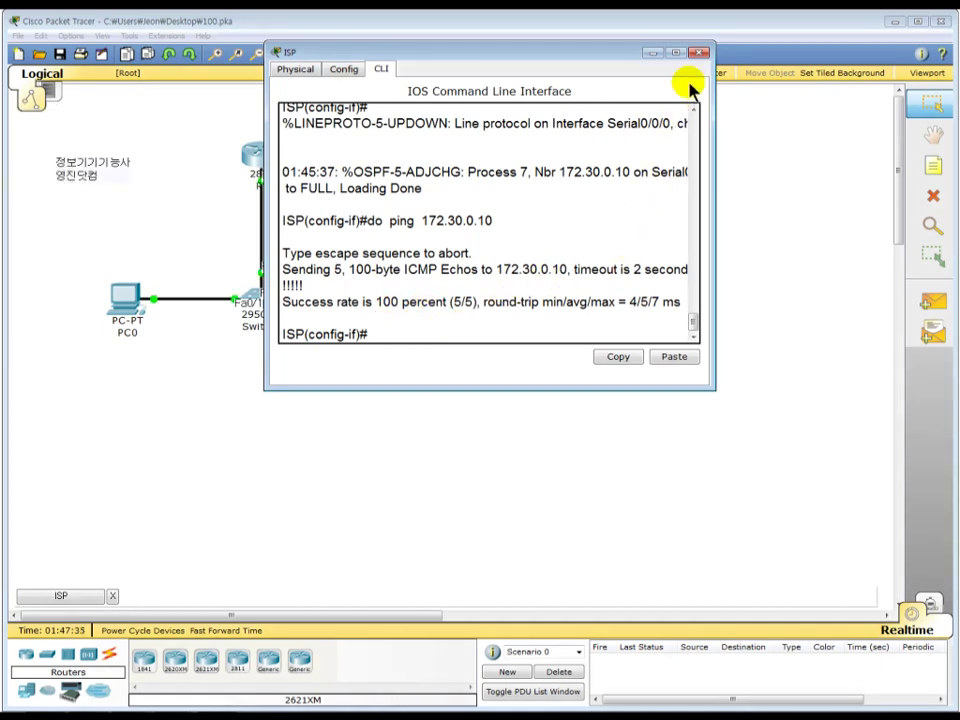
left_click(700, 53)
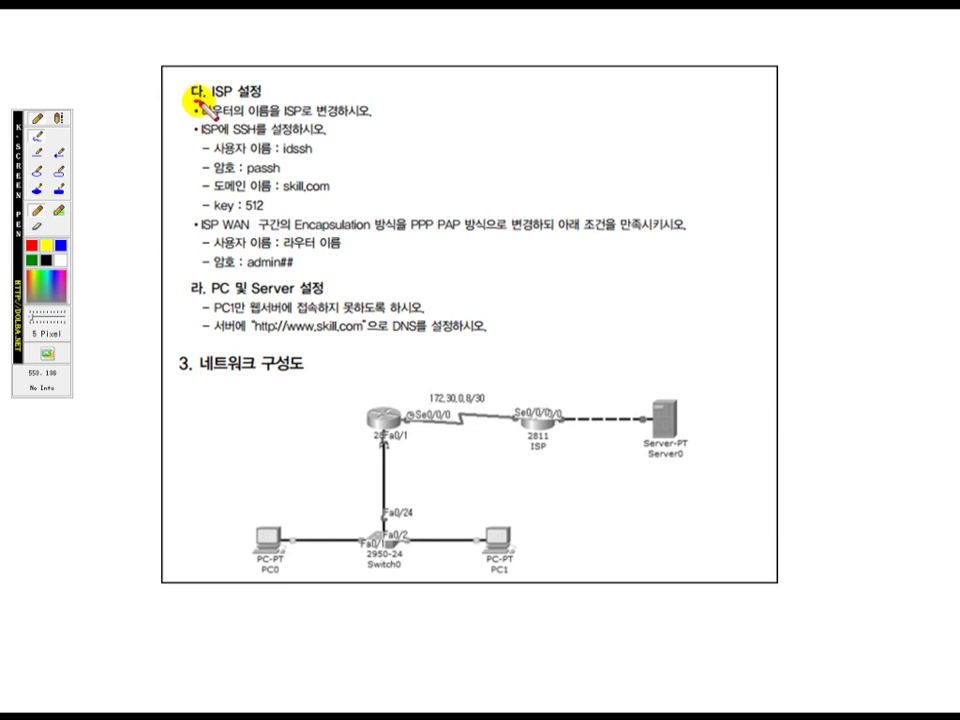
- Underline the ISP 설정 heading, the rename-to-ISP line and the SSH requirement on the task sheet
left_click_drag(192, 101, 247, 101)
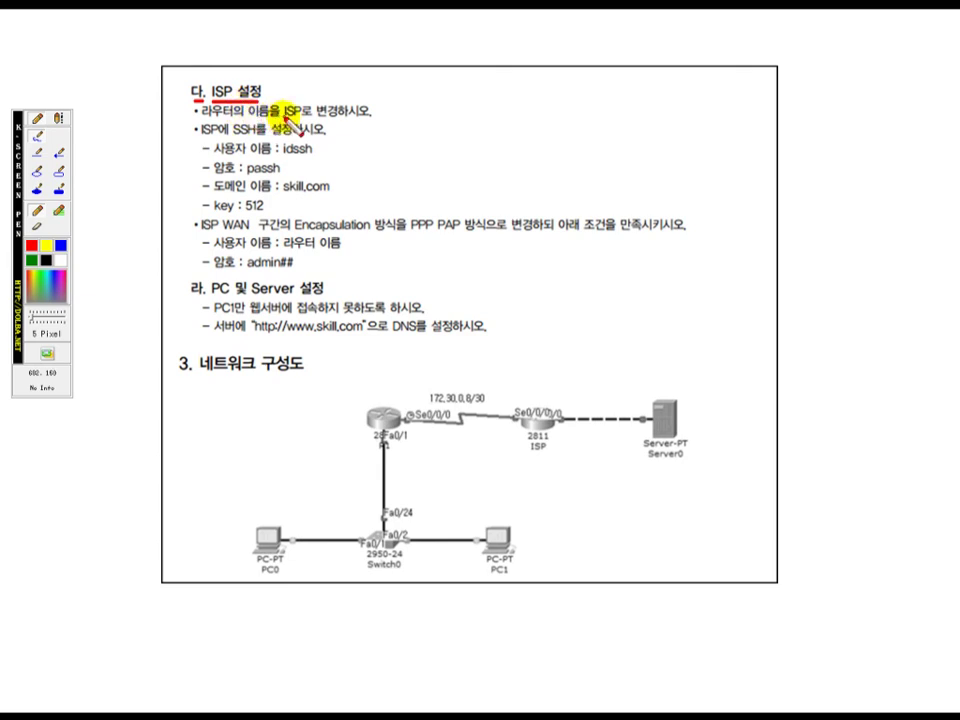
left_click_drag(283, 117, 372, 117)
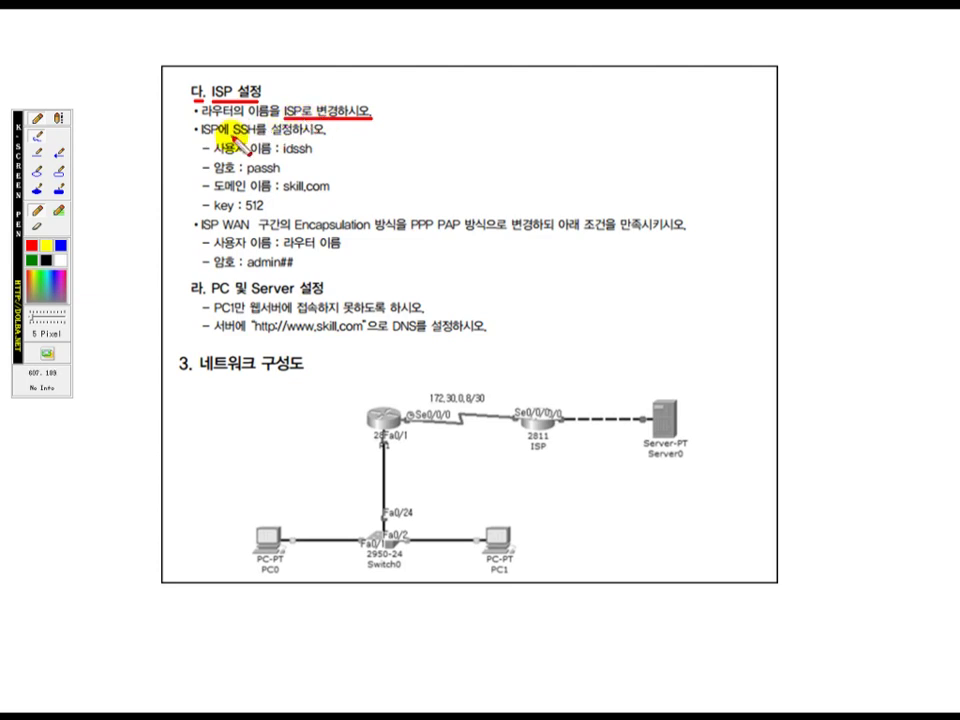
left_click_drag(233, 138, 270, 138)
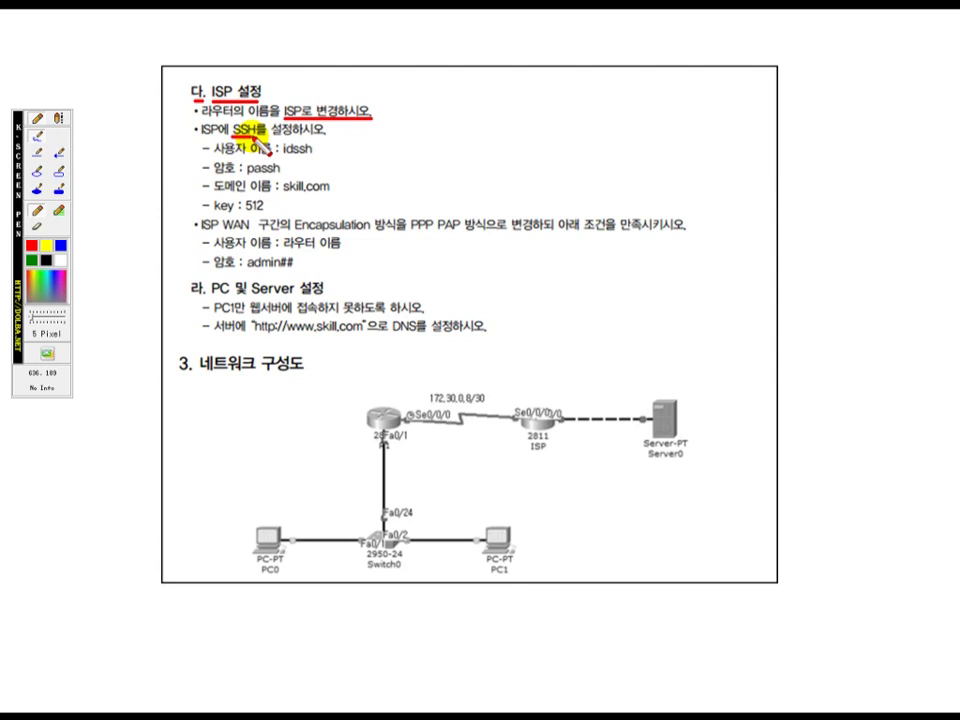
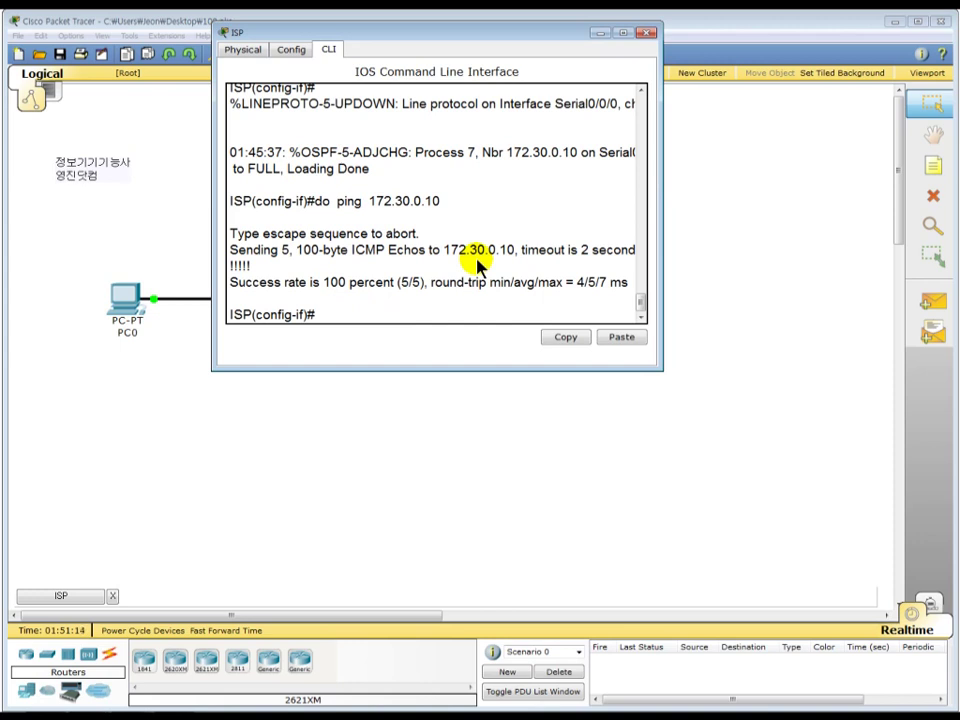
- Create the local user idssh with its password on the ISP router, fixing typos before submitting
type("user")
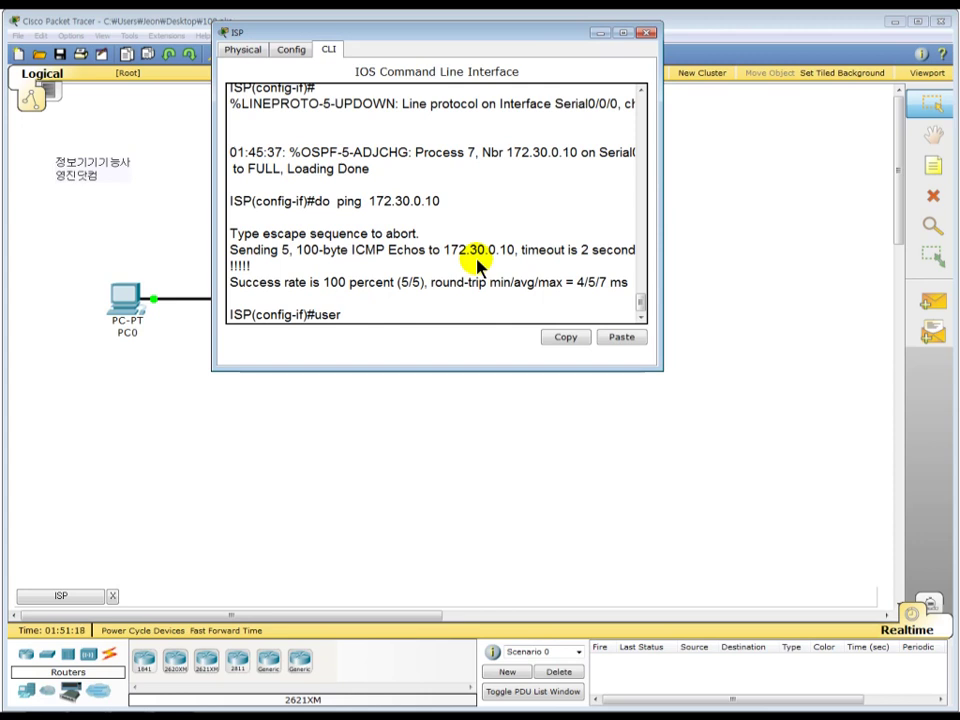
type(" idssh")
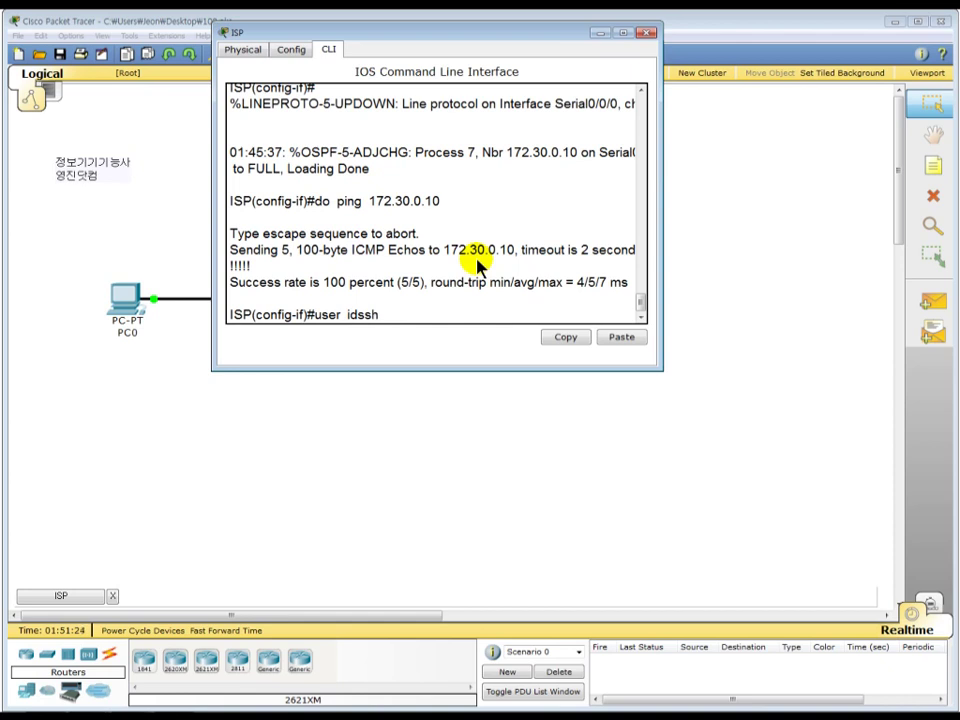
type(" pass admin##")
key("BackSpace")
key("BackSpace")
key("BackSpace")
key("BackSpace")
key("BackSpace")
key("BackSpace")
key("BackSpace")
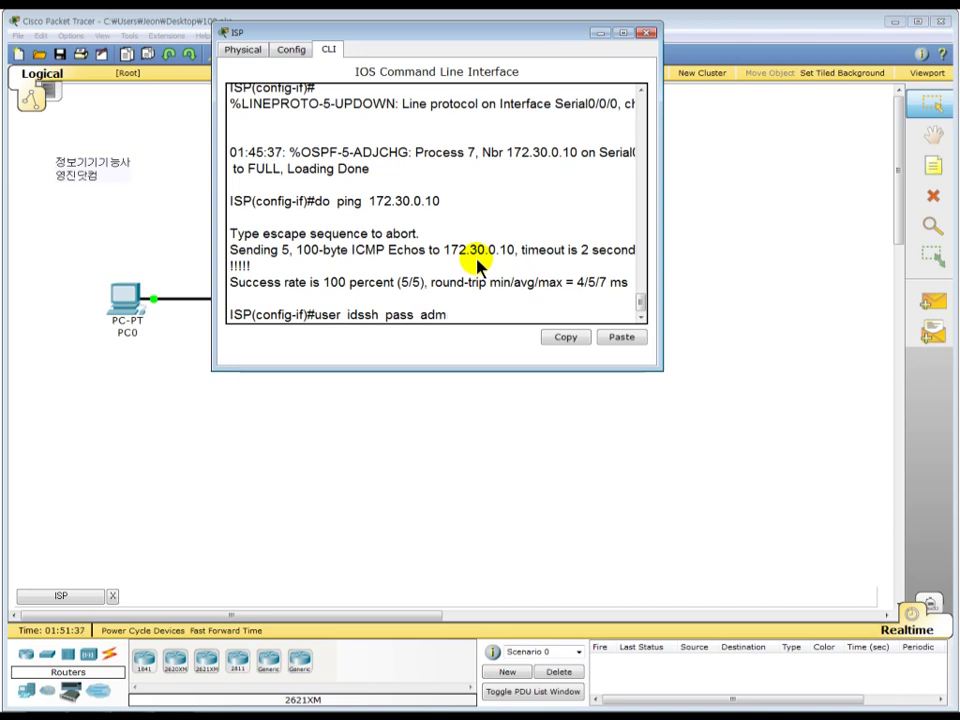
type("pass")
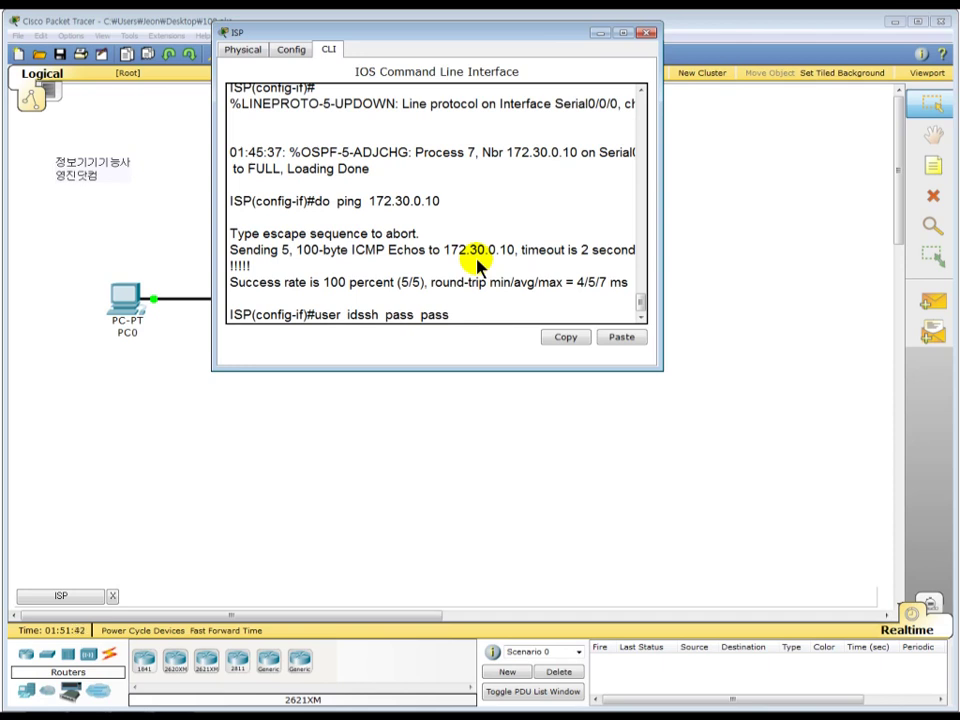
key("BackSpace")
key("BackSpace")
type("ssh")
key("Return")
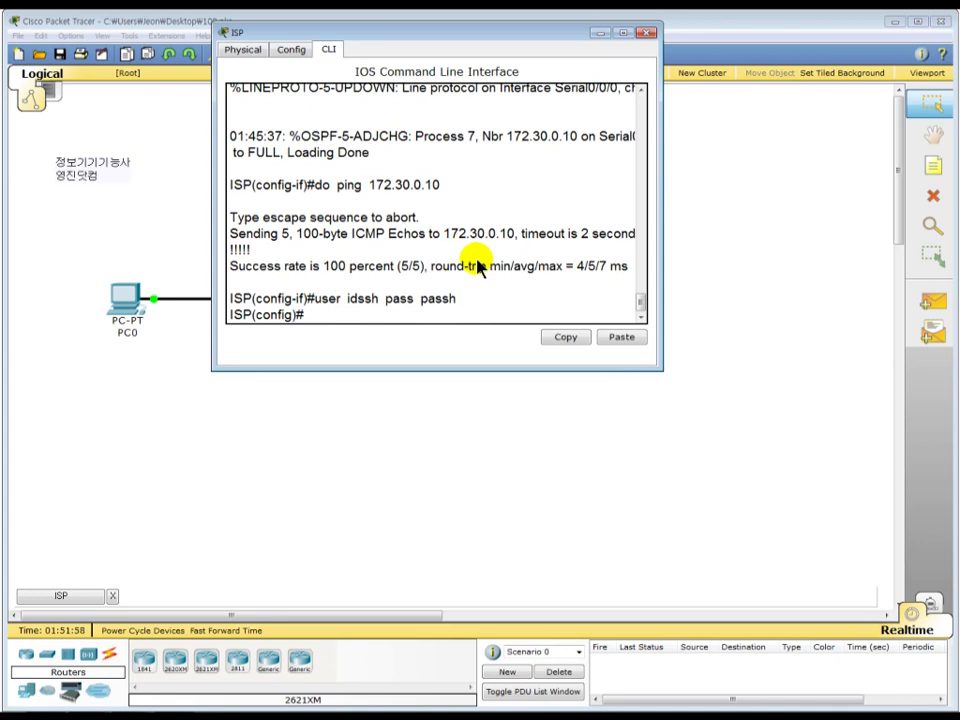
- Enter 'ip domain name skill.com' at the ISP router's global configuration prompt
type("ip domain name")
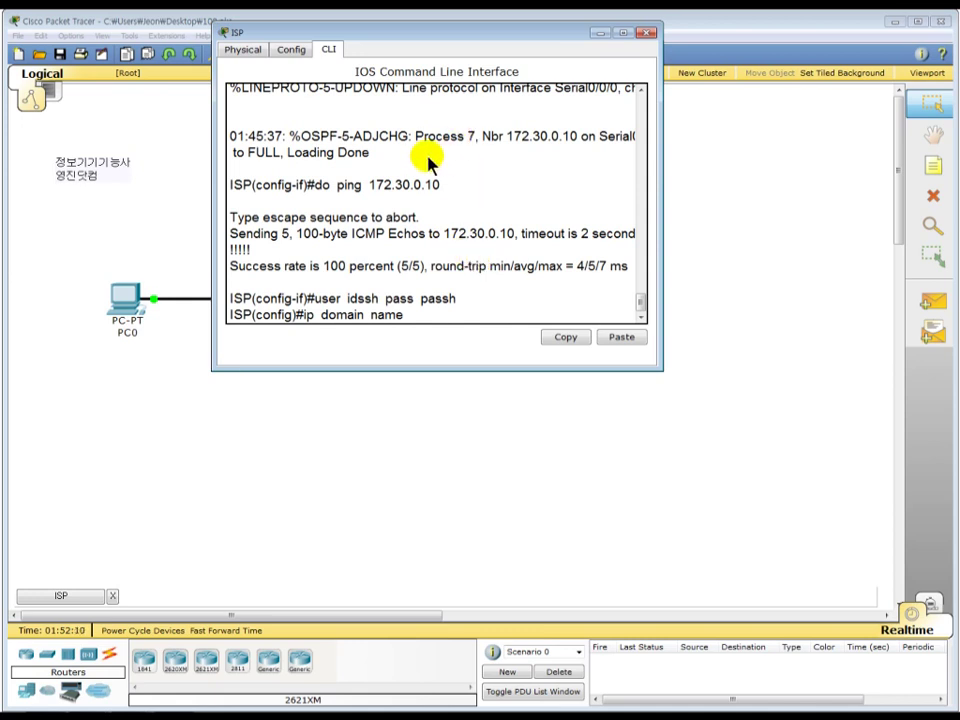
type("skill.com")
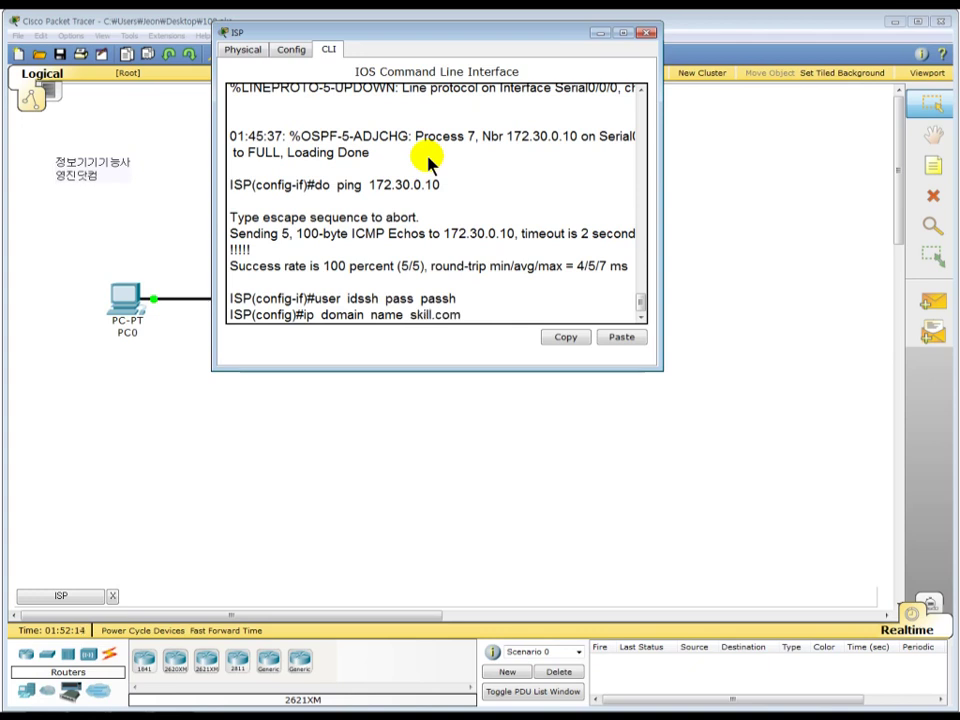
key("Return")
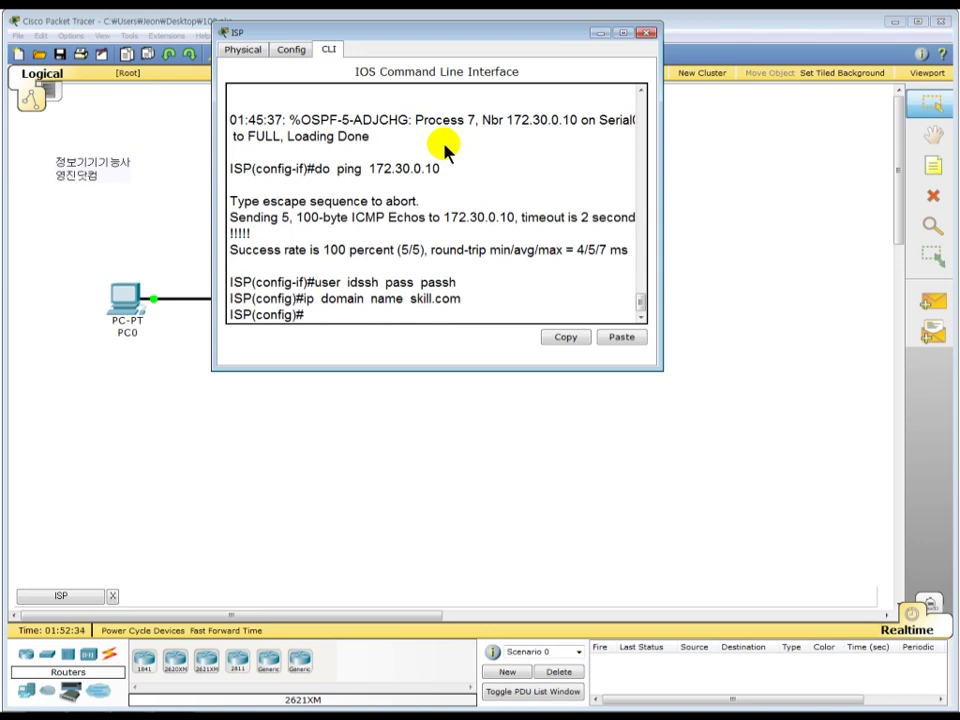
- Start RSA key generation on the ISP router with 'crypto key generate rsa'
type("cry")
type("key")
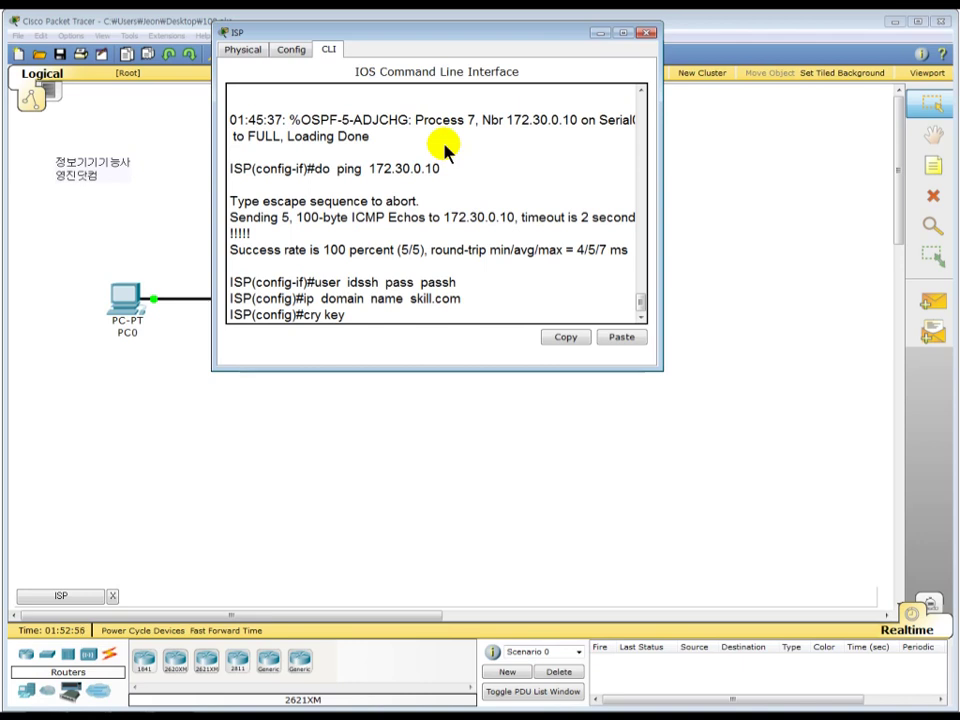
type("gen")
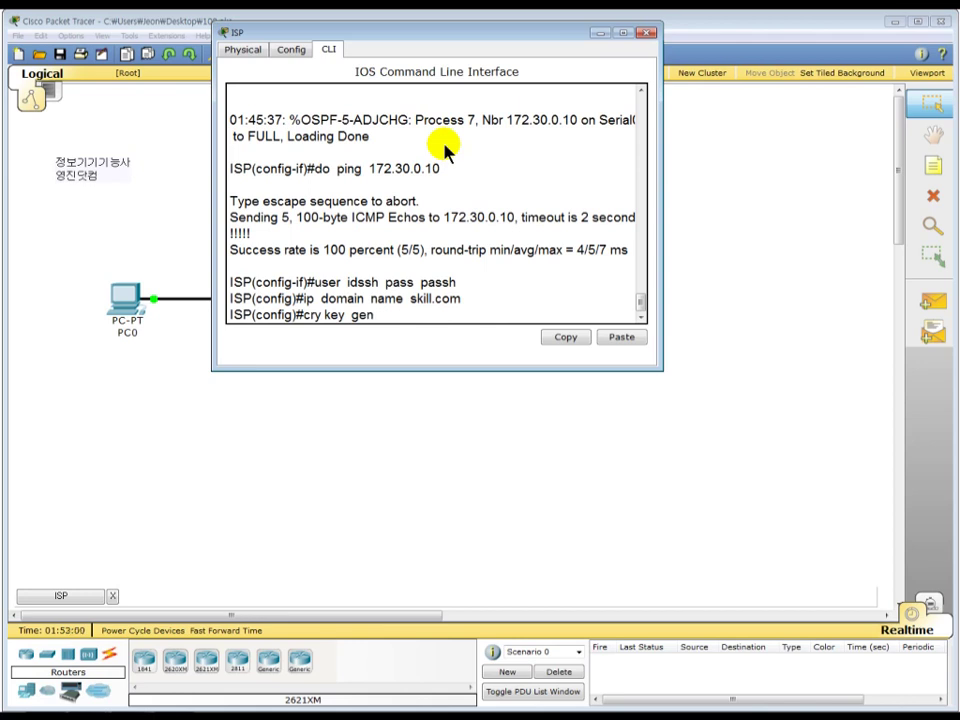
type(" rsa")
key("Return")
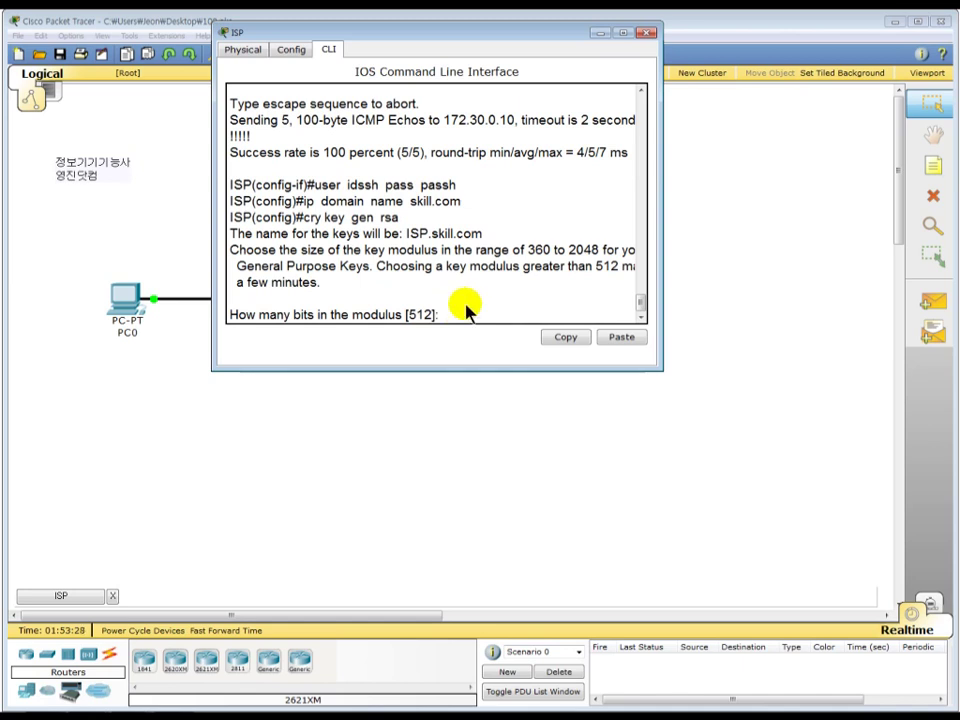
- Accept the default 512-bit modulus so the ISP.skill.com RSA keys are generated
key("F9")
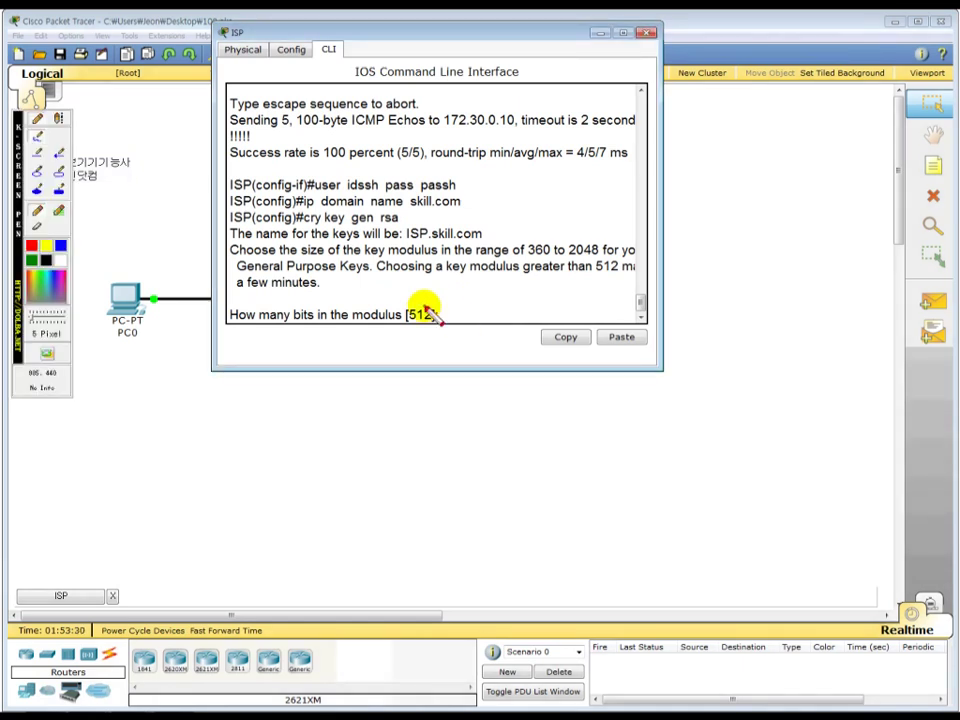
left_click(58, 118)
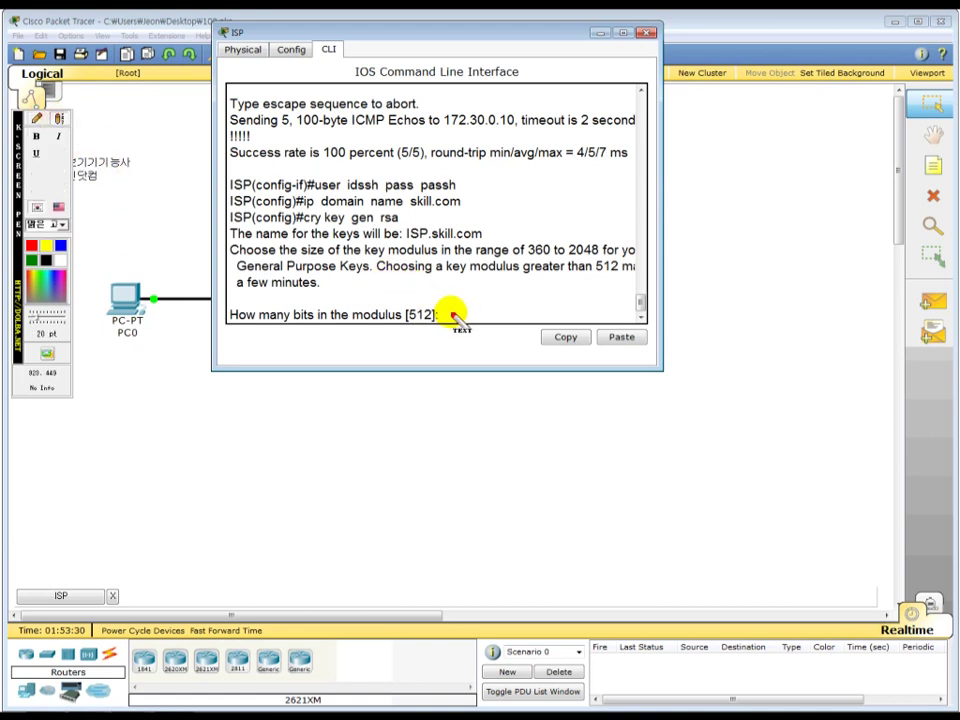
left_click(452, 316)
type("1024")
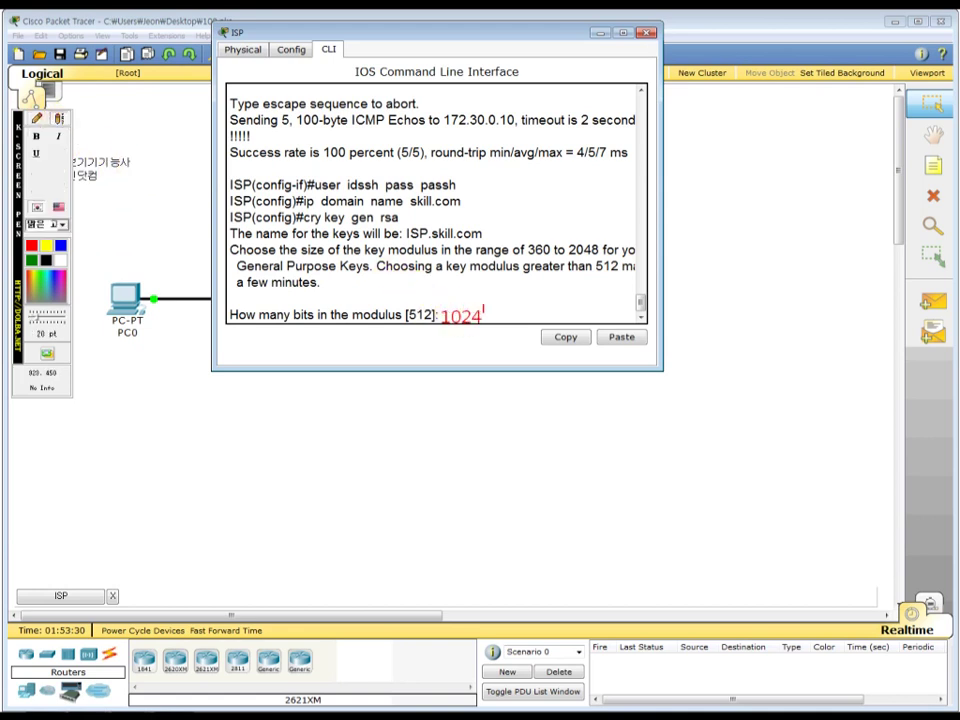
key("F9")
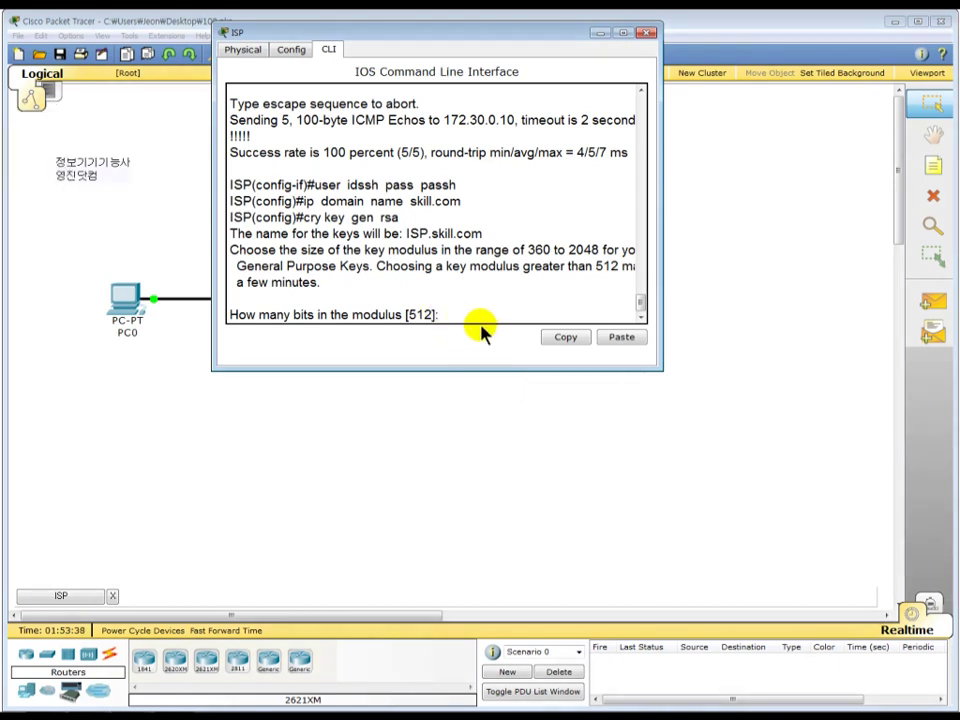
key("Return")
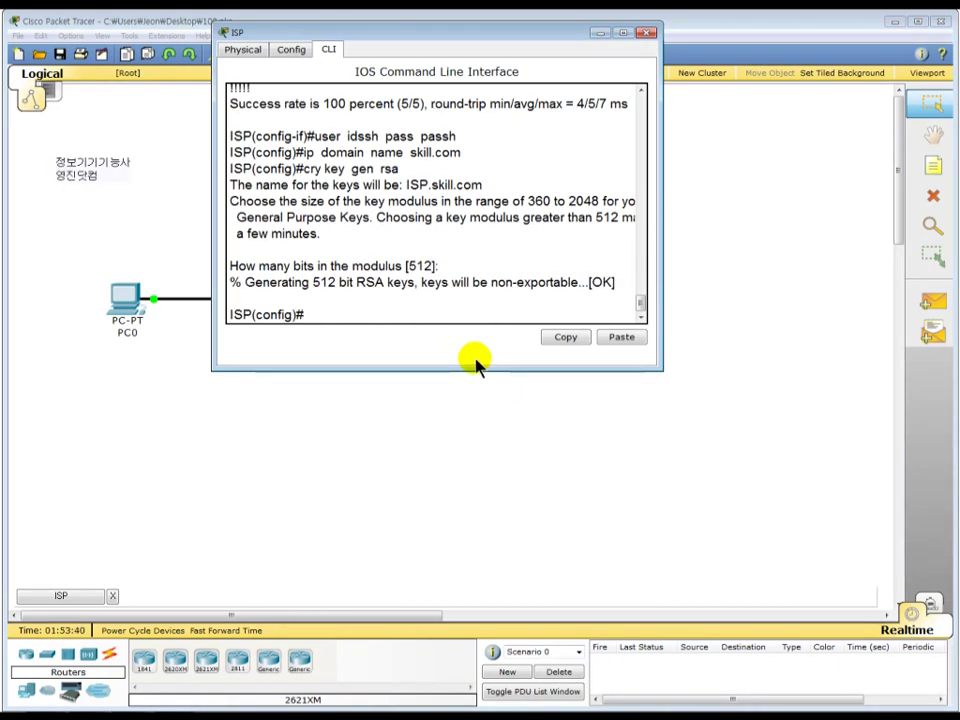
key("F9")
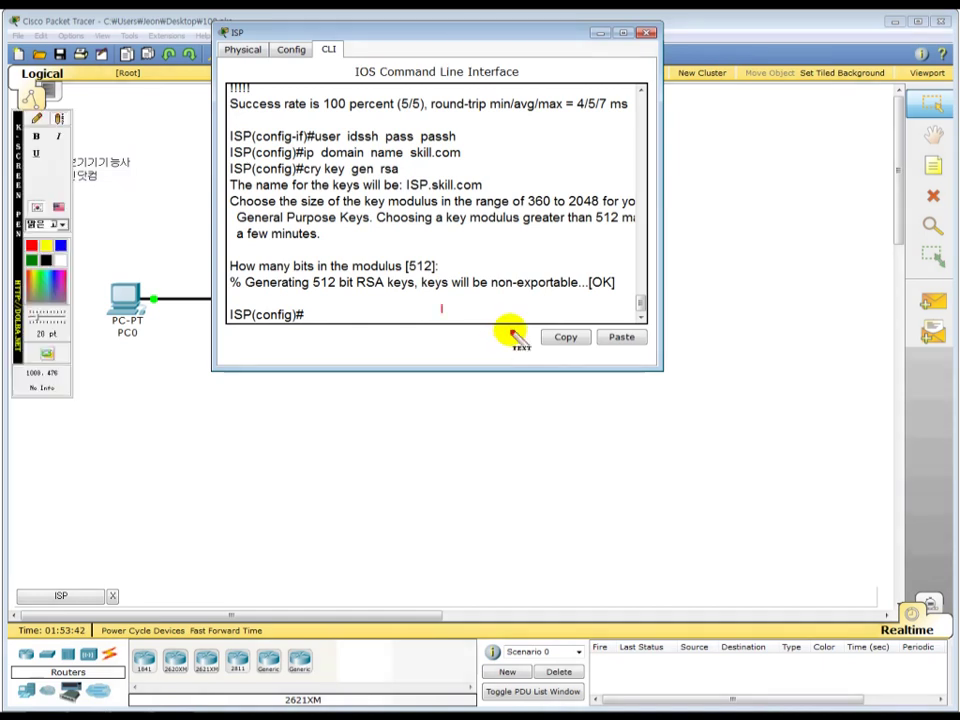
left_click(35, 96)
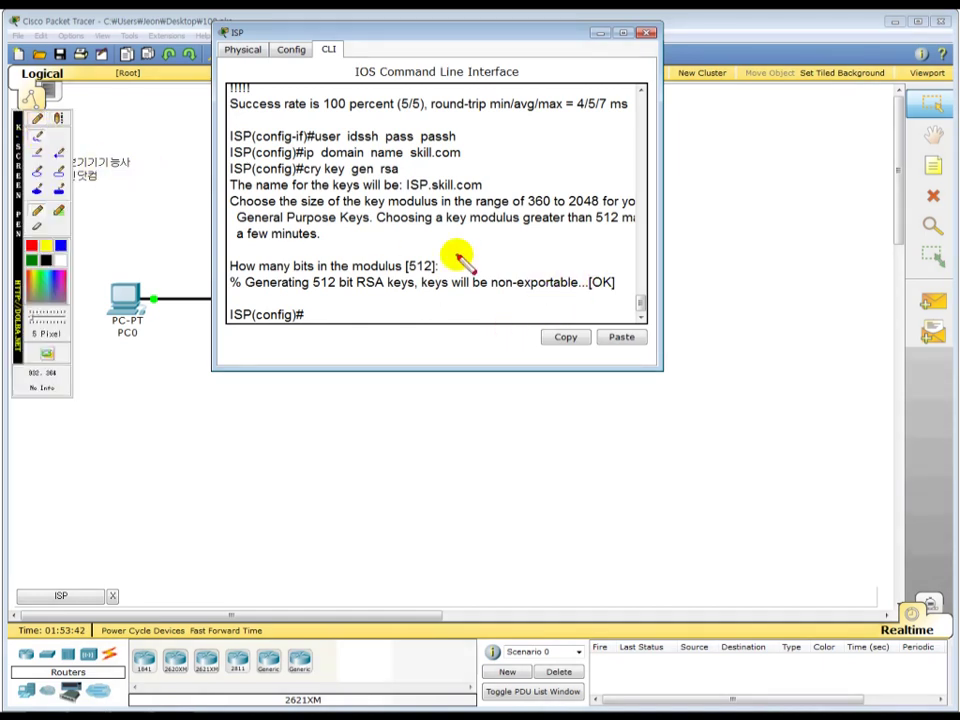
left_click_drag(586, 297, 615, 297)
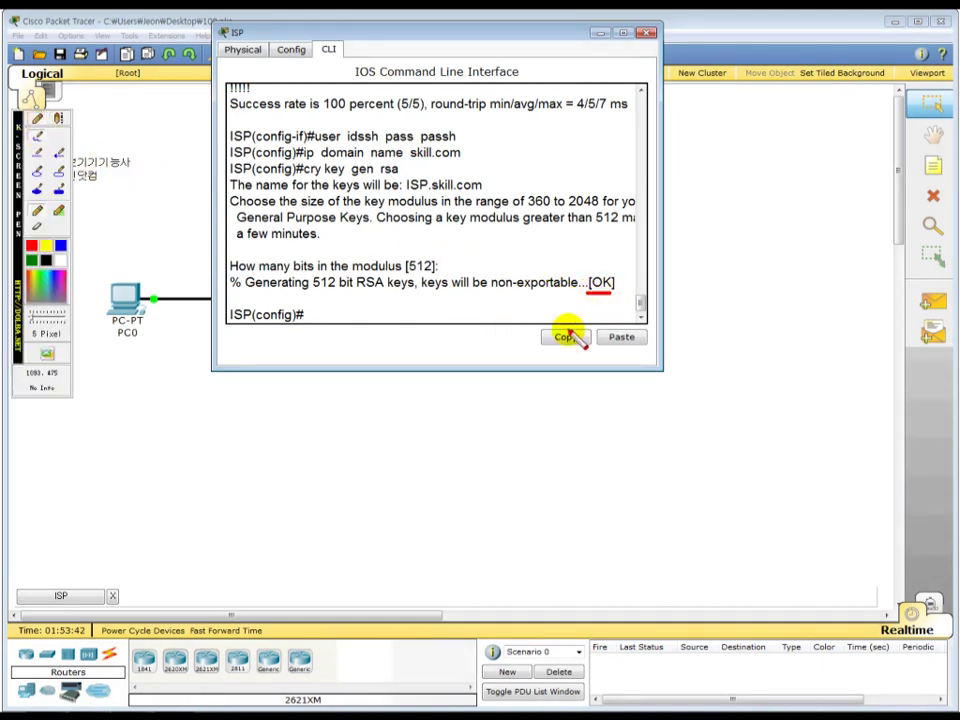
key("F9")
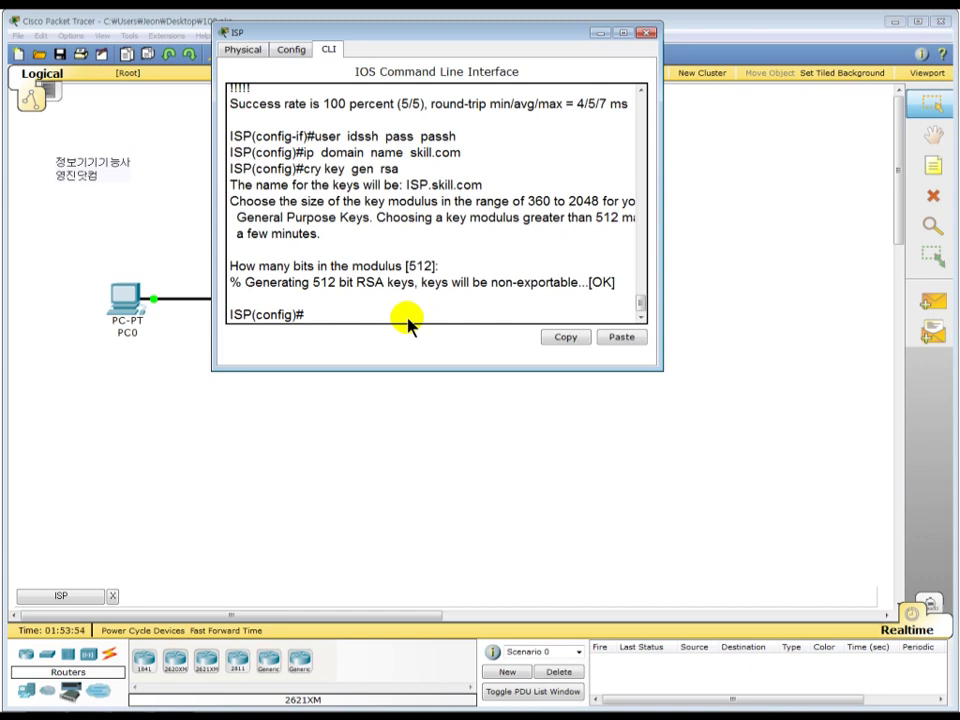
- Configure vty lines 0–4 with 'login local' and 'transport input ssh'
type("li vty 0 4")
key("Return")
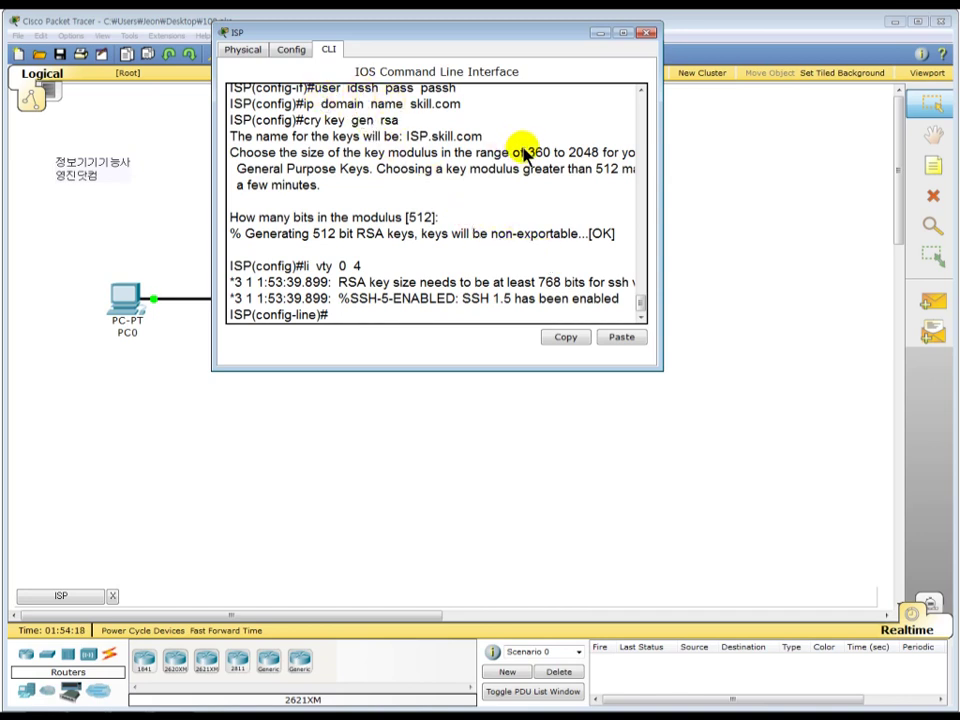
type("login local")
key("Return")
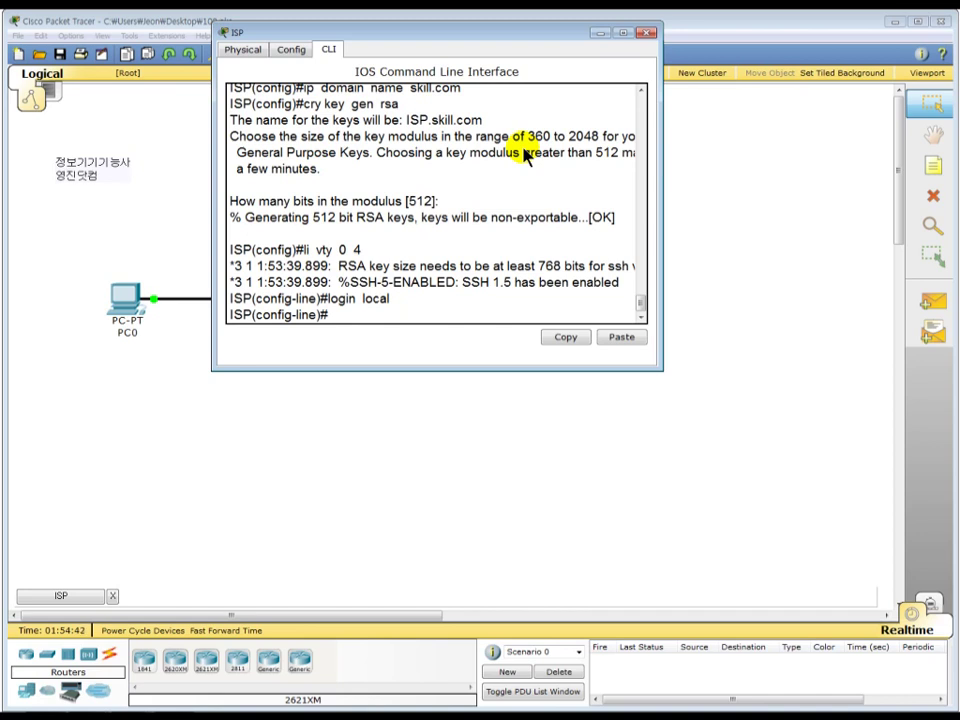
type("tr in ssh")
key("Return")
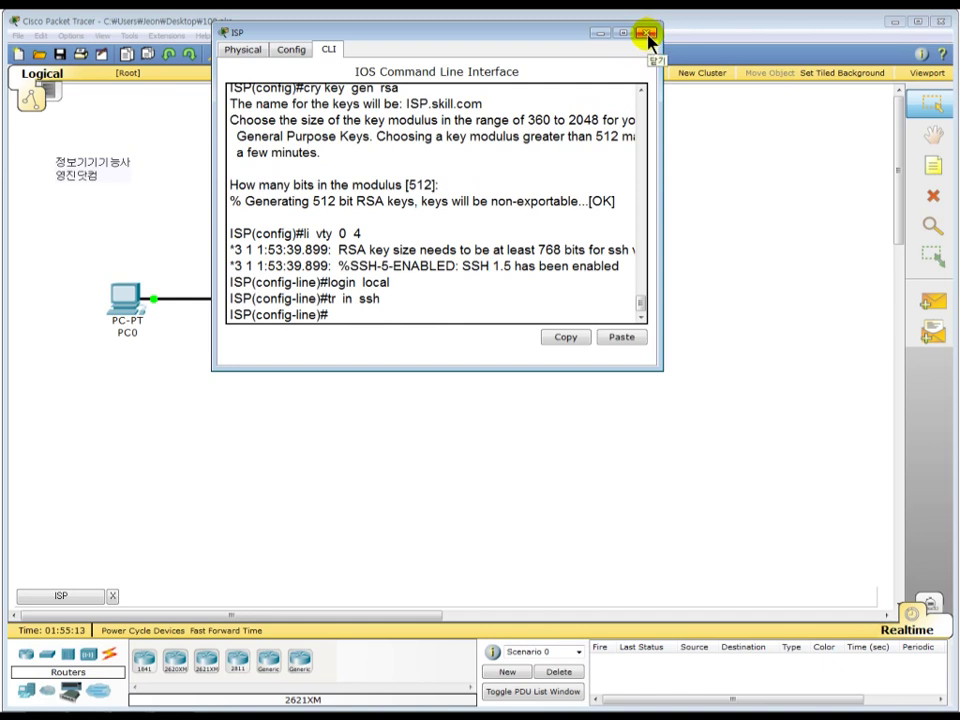
- Close the ISP console and bring up PC1's Desktop applications
left_click(647, 37)
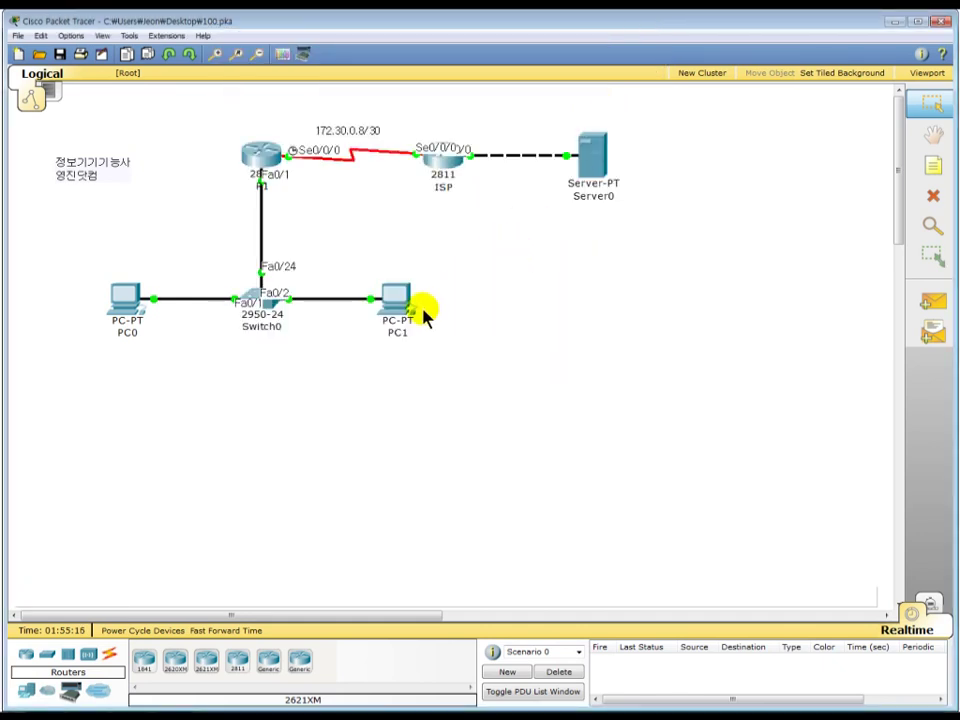
key("F8")
mouse_move(402, 290)
left_mouse_down()
mouse_move(413, 160)
mouse_move(406, 168)
mouse_move(415, 172)
left_mouse_up()
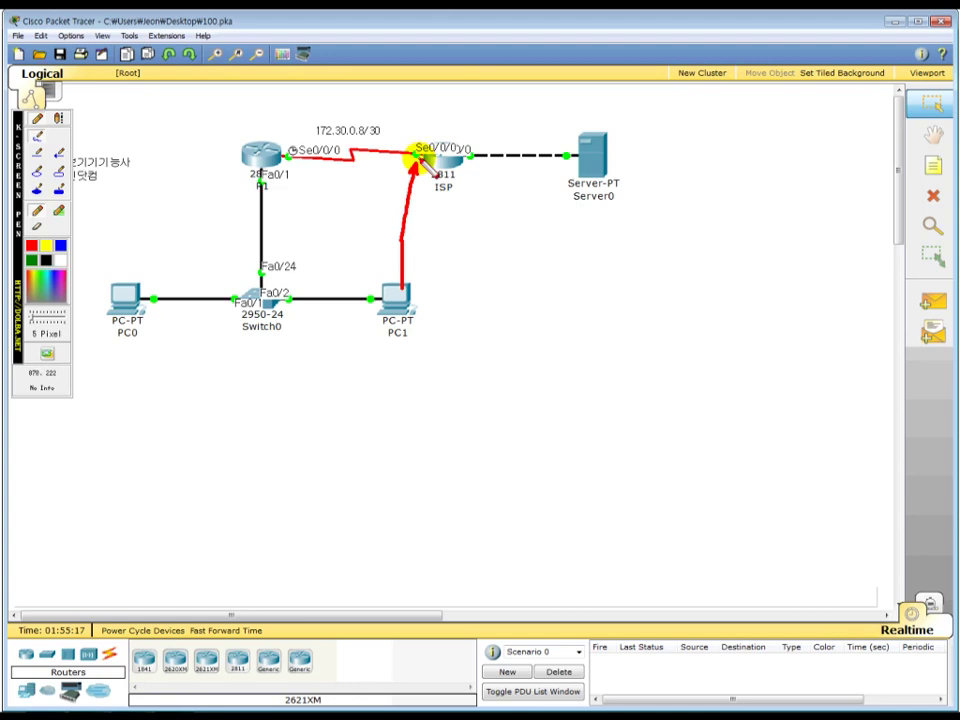
key("Escape")
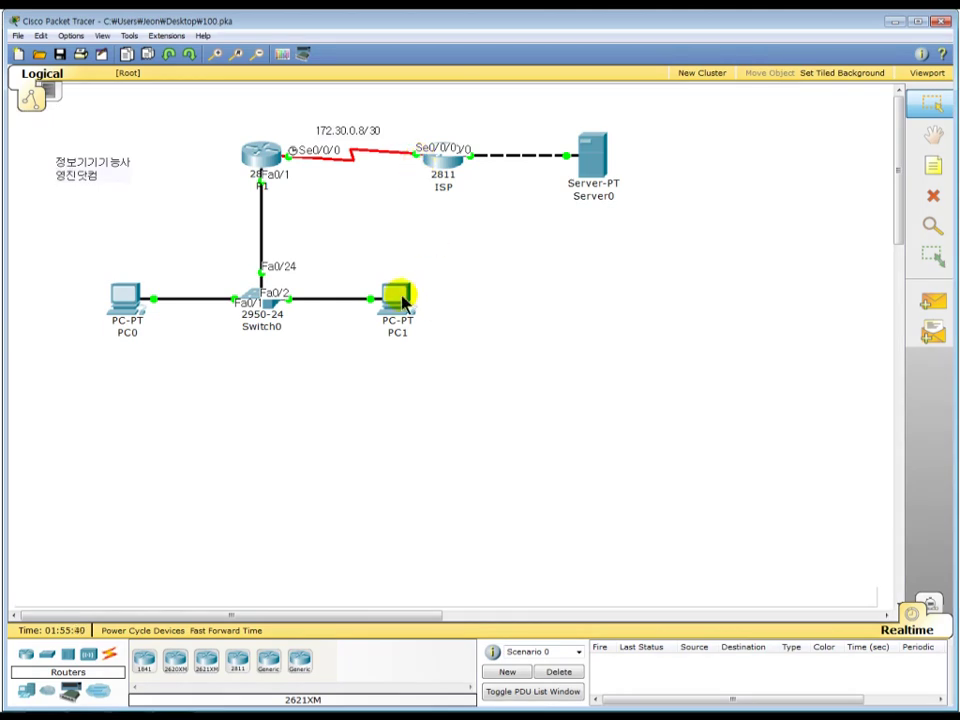
left_click(403, 300)
left_click_drag(268, 156, 576, 39)
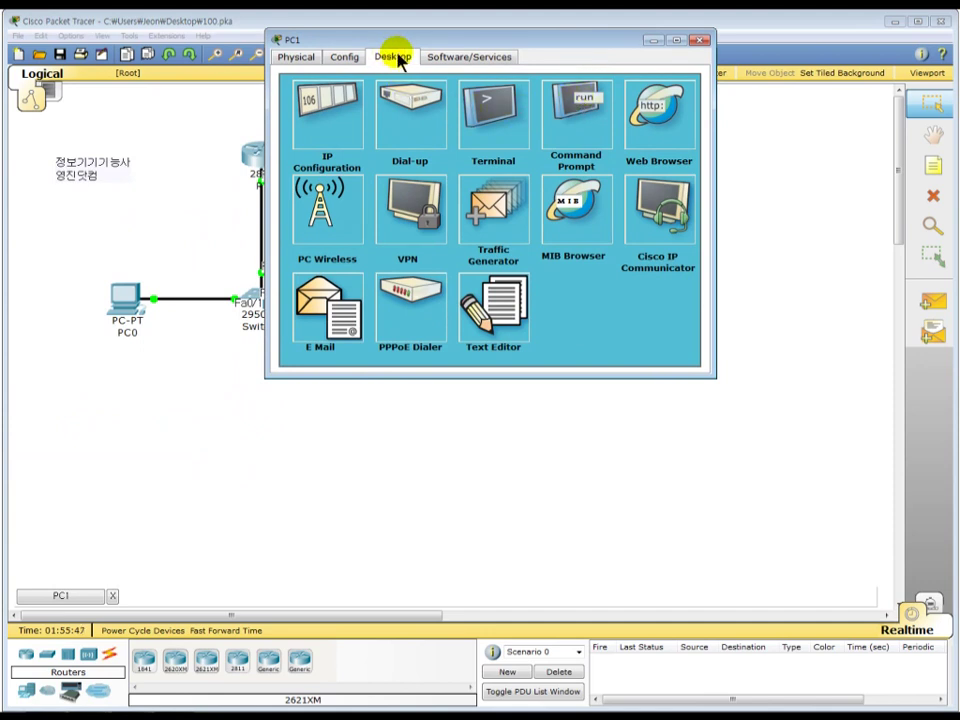
left_click(578, 122)
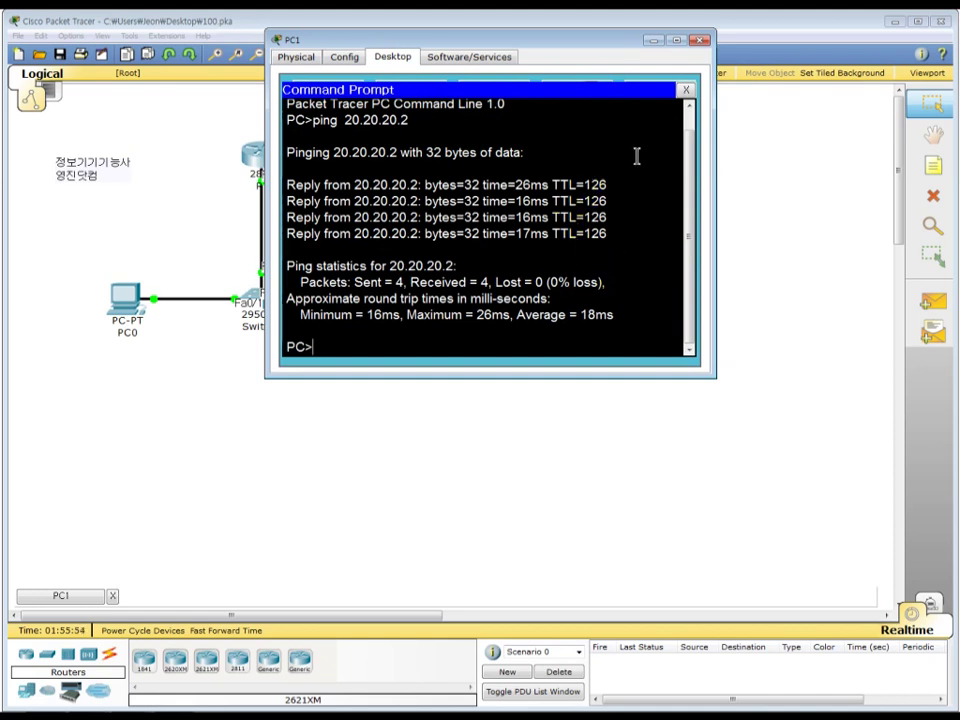
- Run 'ssh -l idssh 172.30.0.9' from PC1 and log in with the password to reach ISP>
type("ssh -")
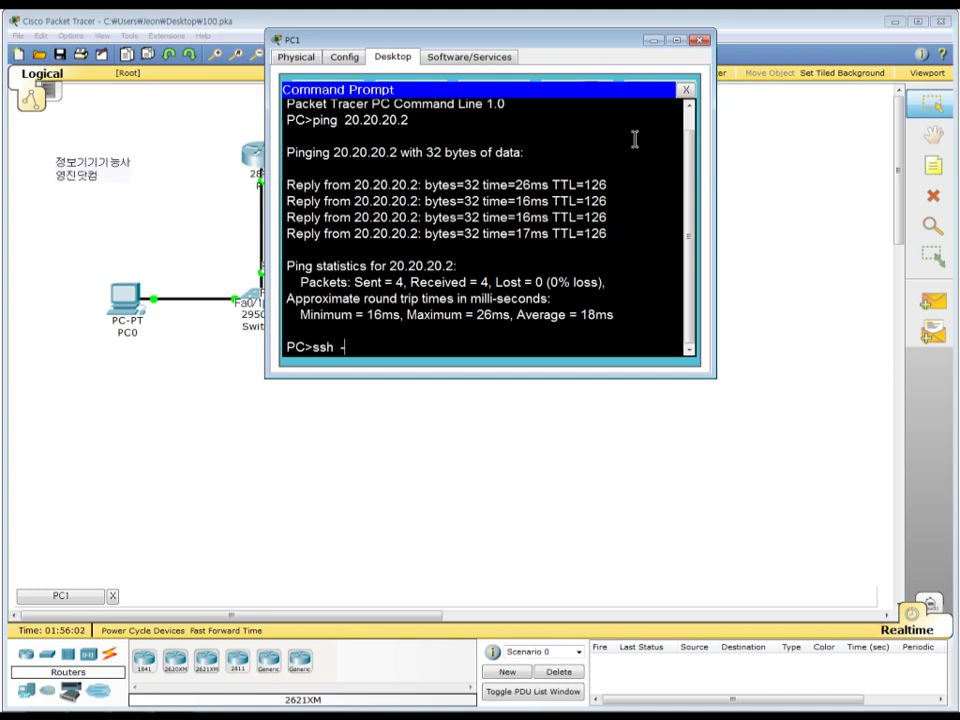
type("l")
type("idssh")
type("172.30.0.9")
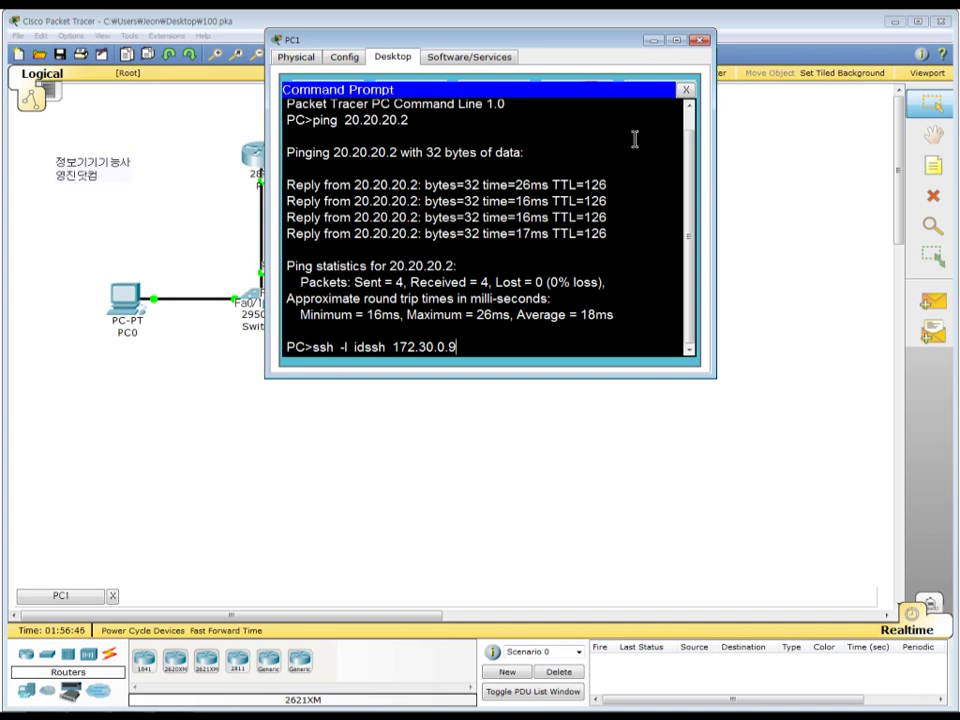
key("Return")
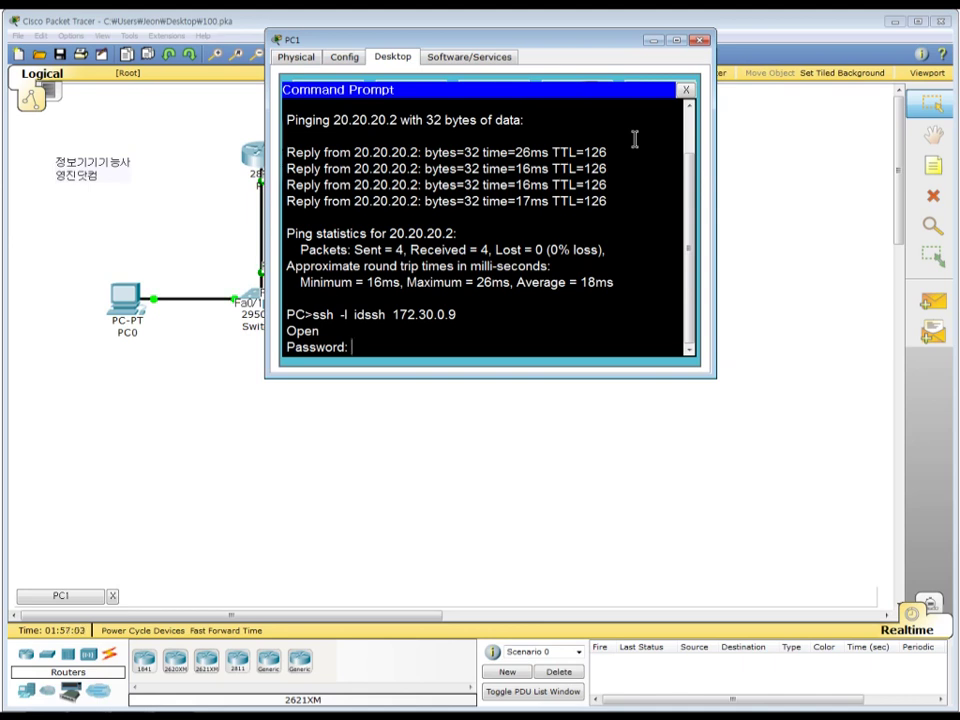
key("Return")
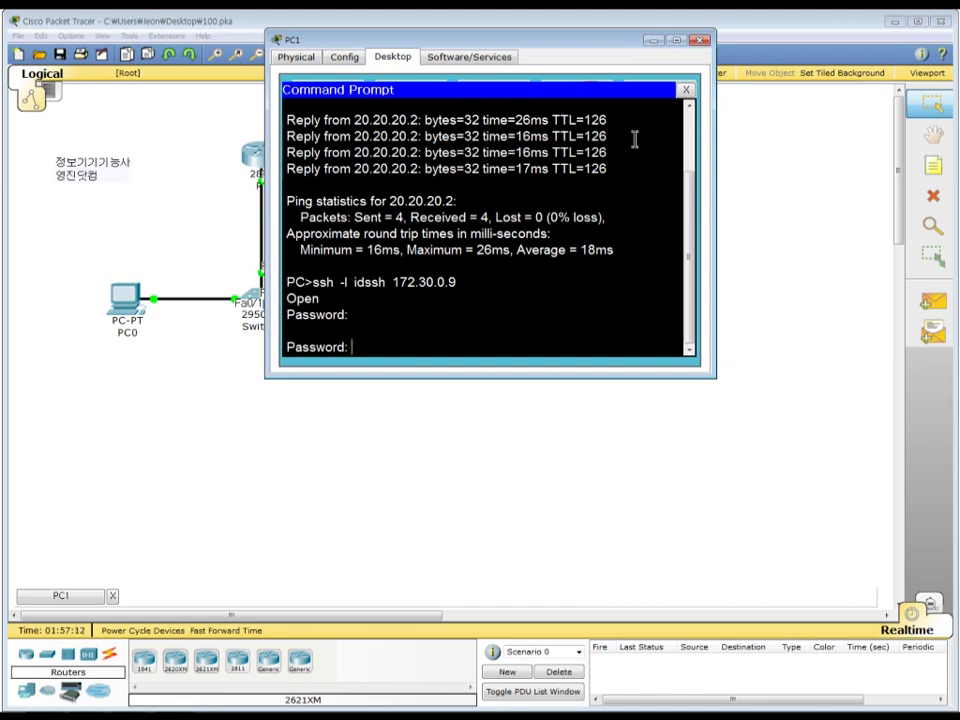
key("Return")
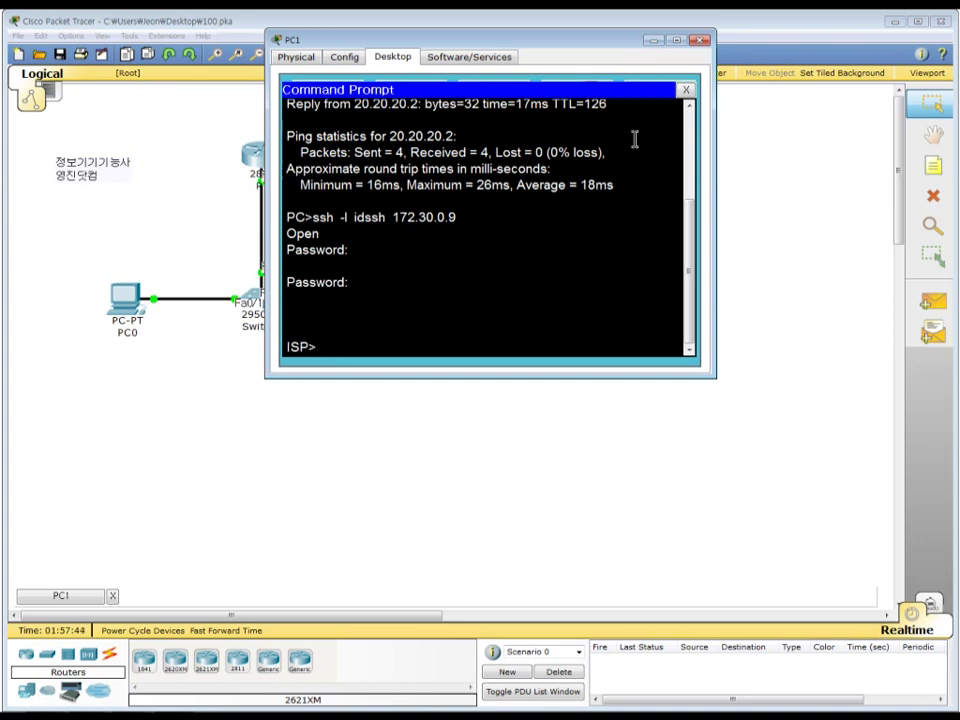
- Close PC1's device window and return to the task sheet
left_click(701, 40)
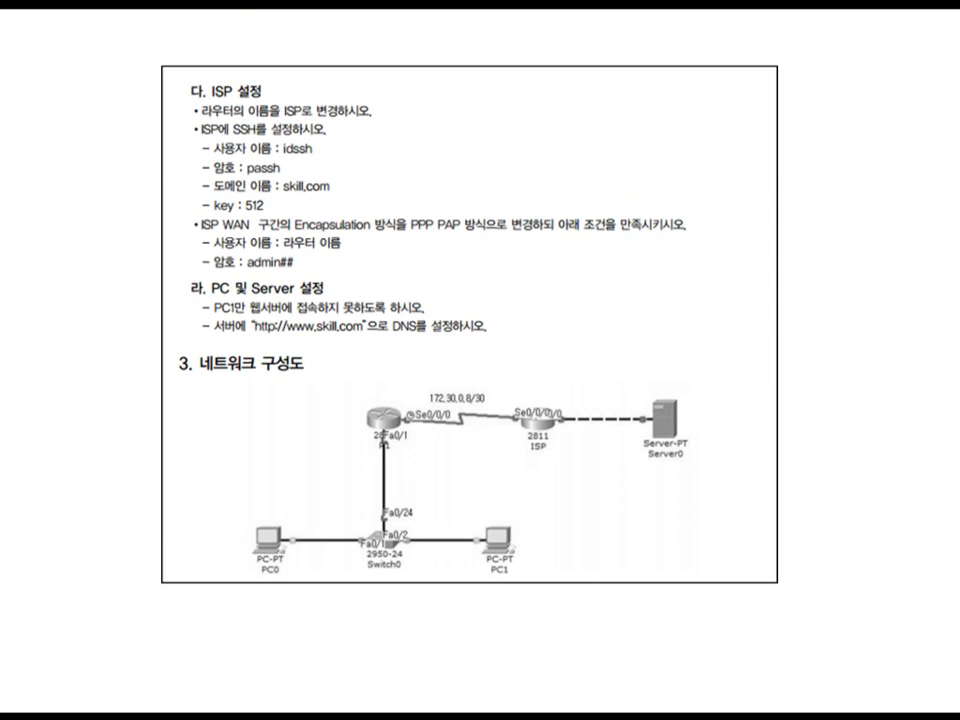
key("F9")
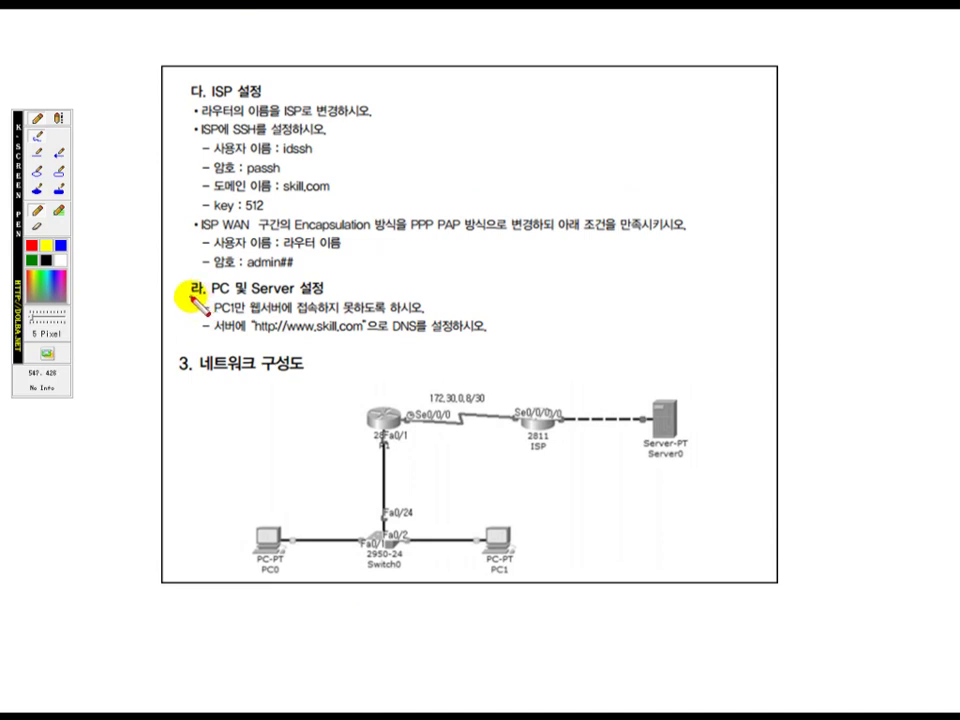
left_click_drag(190, 297, 325, 298)
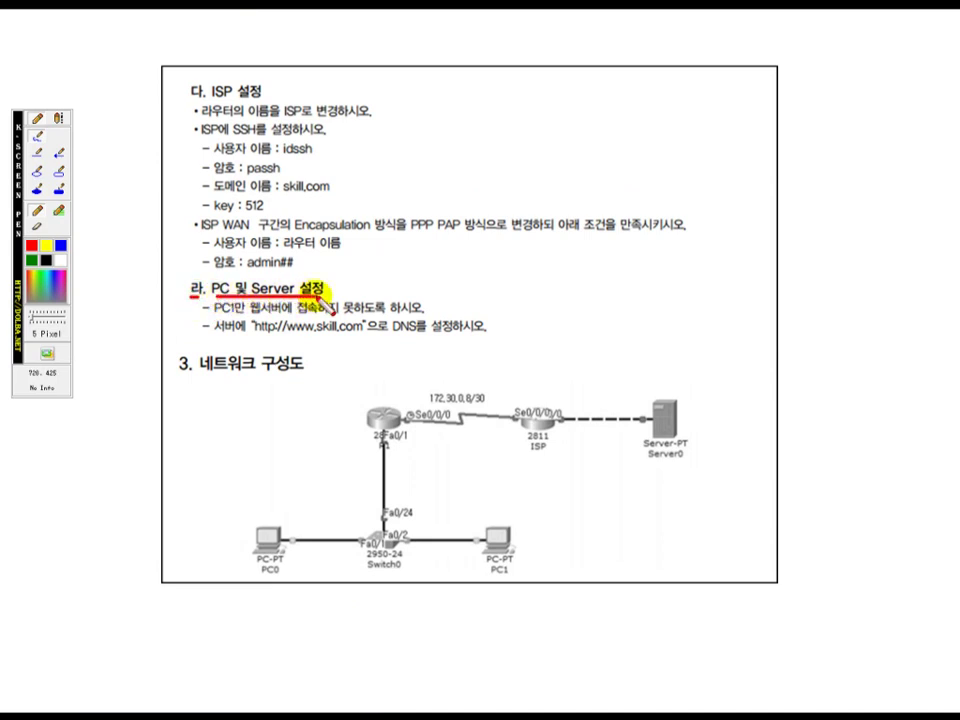
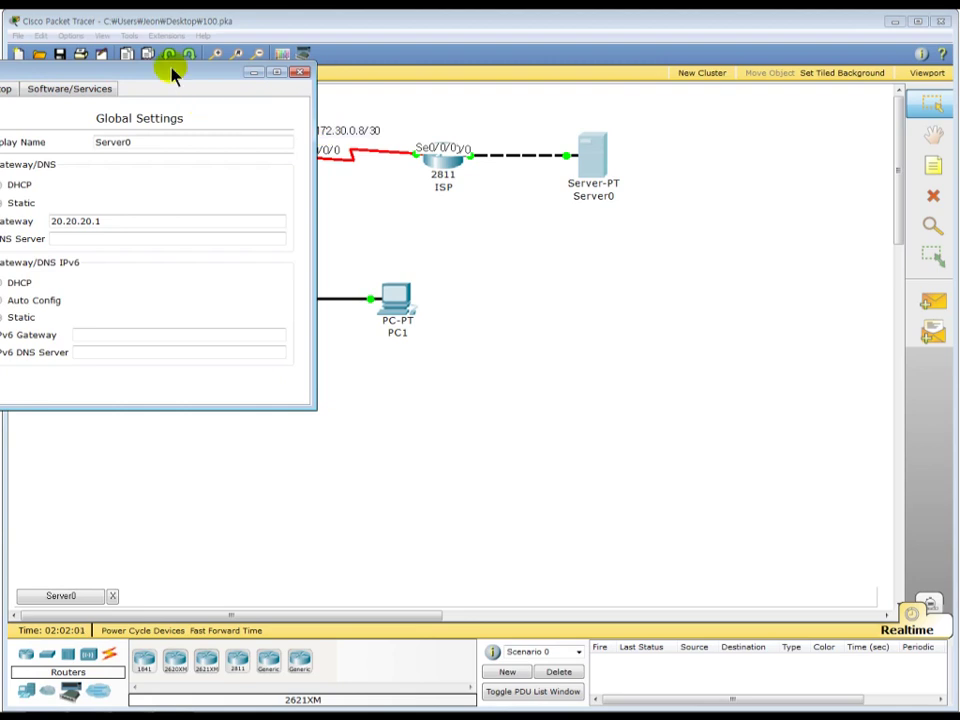
- Center Server0's window and show its DNS service settings, with the service on and no records
left_click_drag(167, 66, 574, 47)
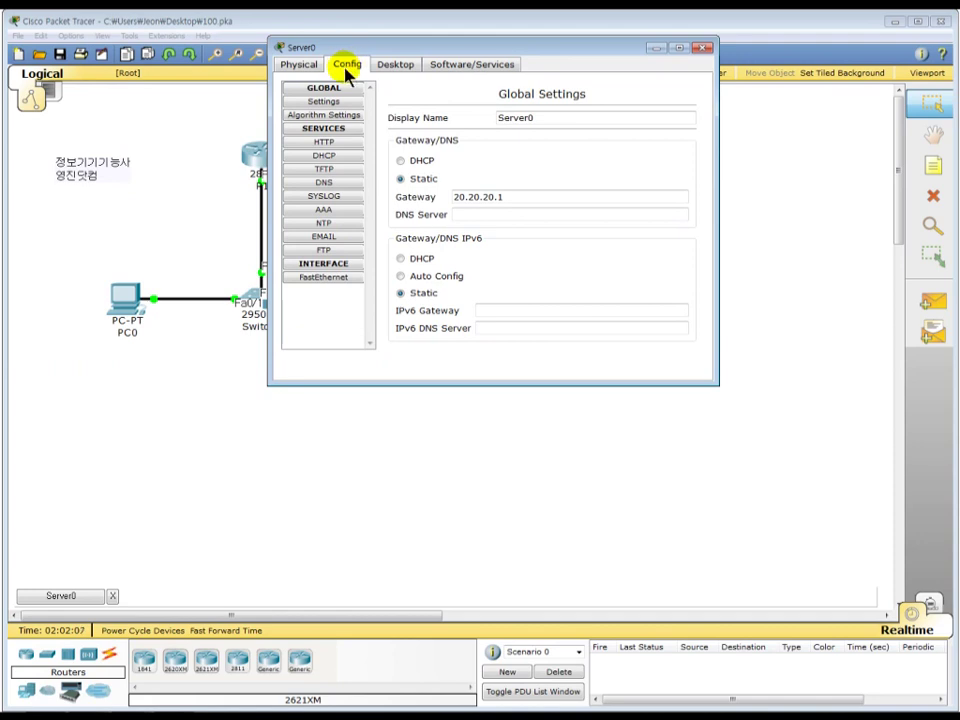
left_click(324, 183)
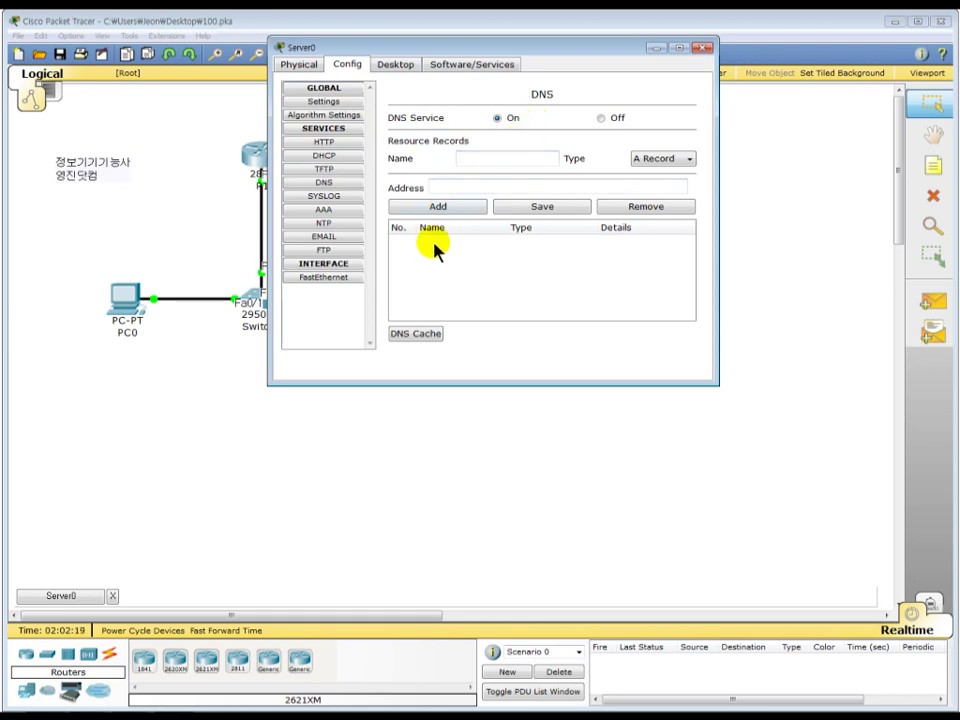
key("F9")
left_click_drag(390, 165, 545, 167)
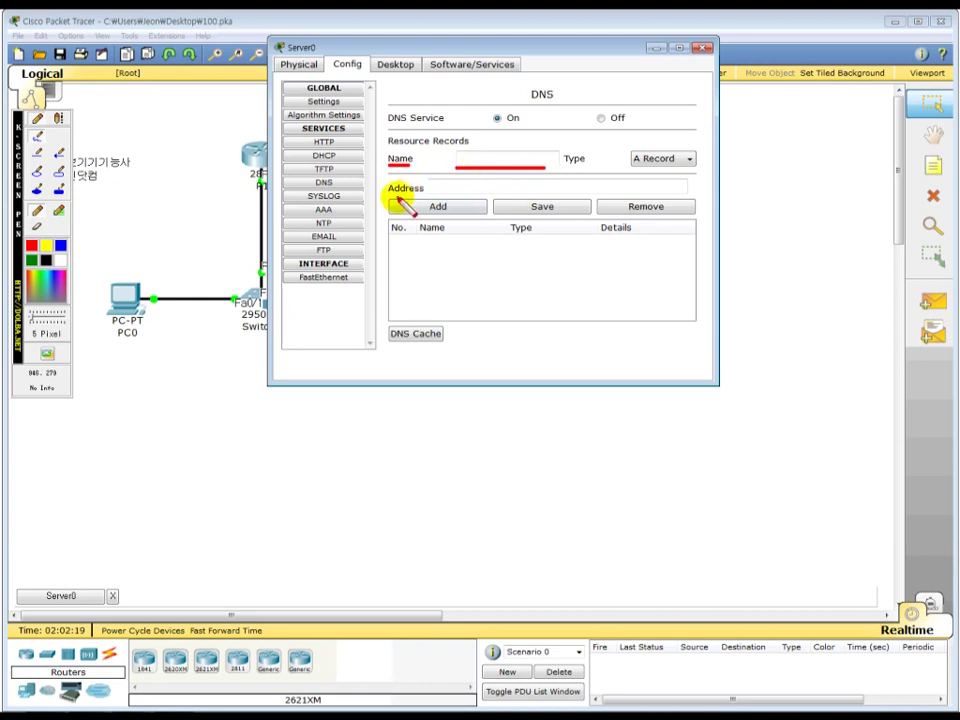
left_click_drag(390, 195, 628, 193)
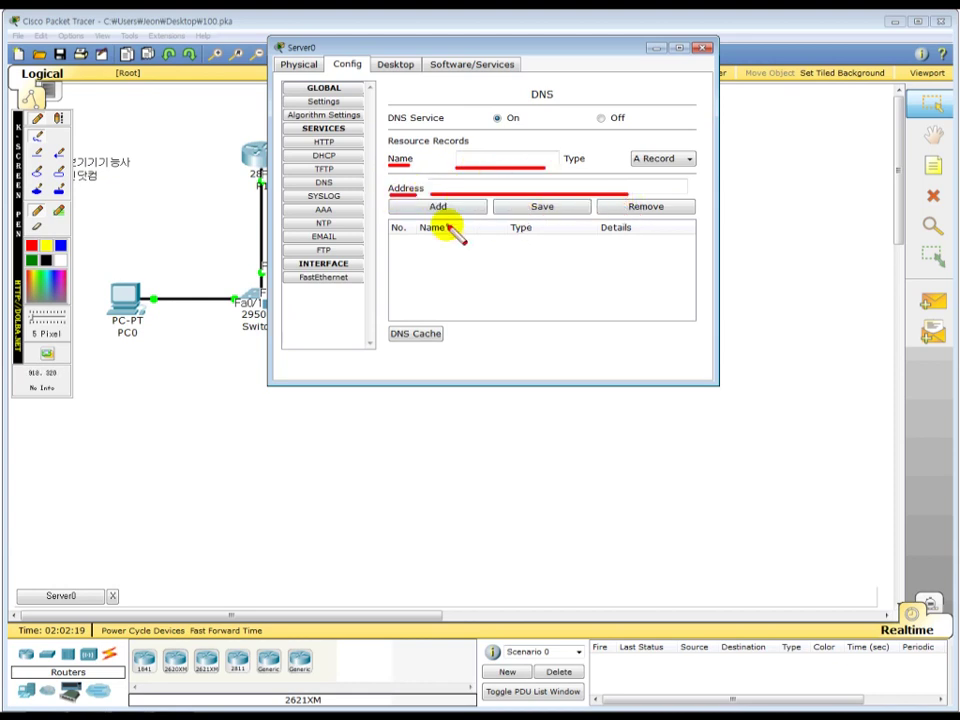
left_click_drag(425, 213, 450, 214)
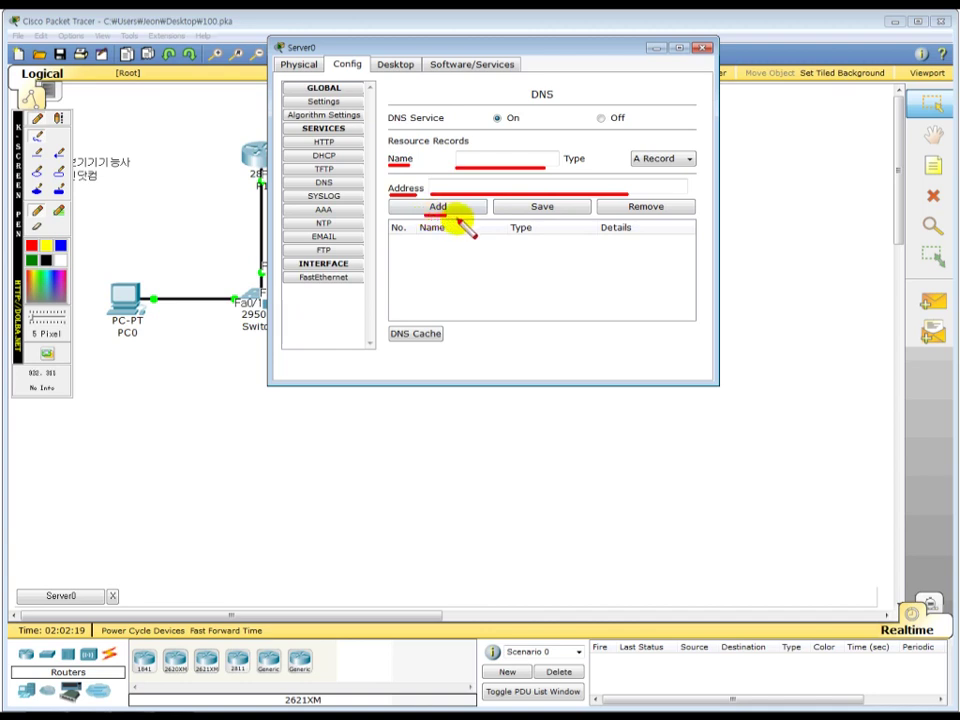
left_click_drag(527, 213, 560, 213)
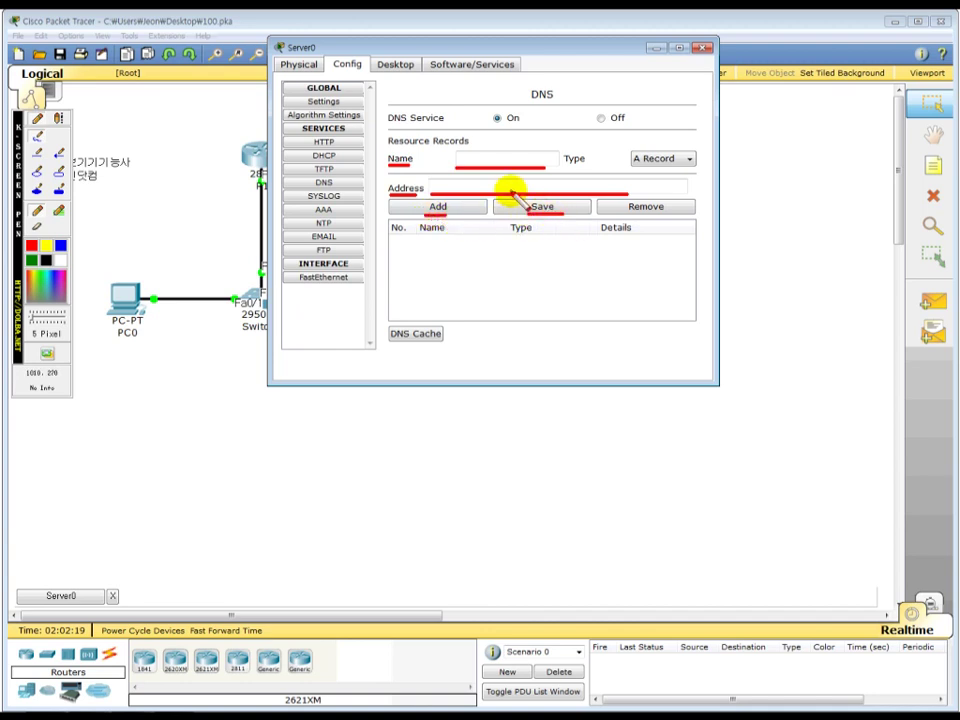
key("Escape")
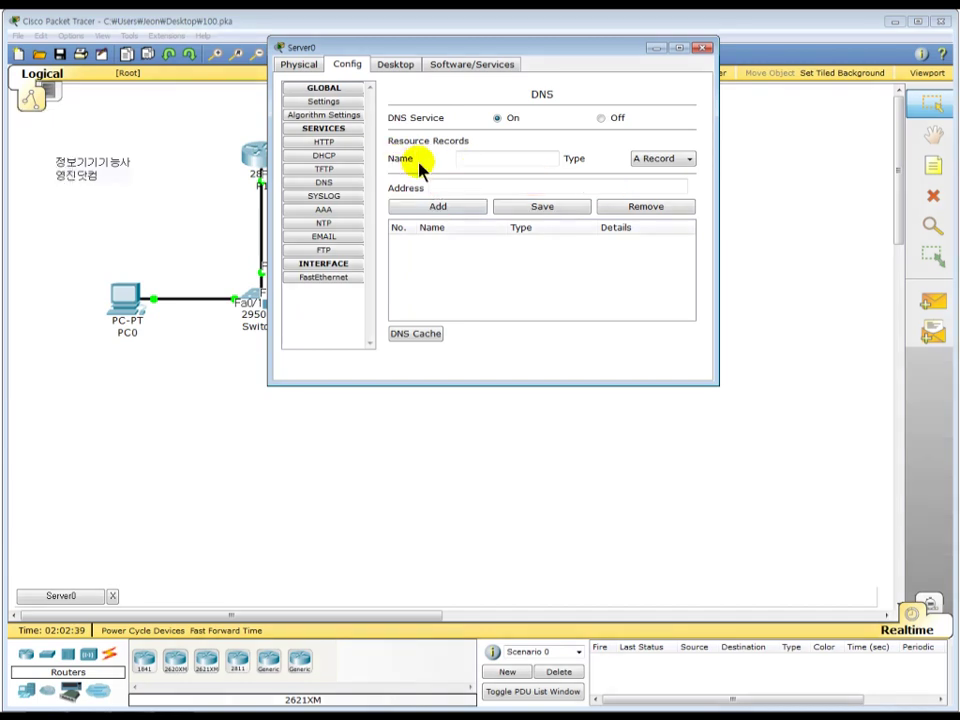
left_click(519, 156)
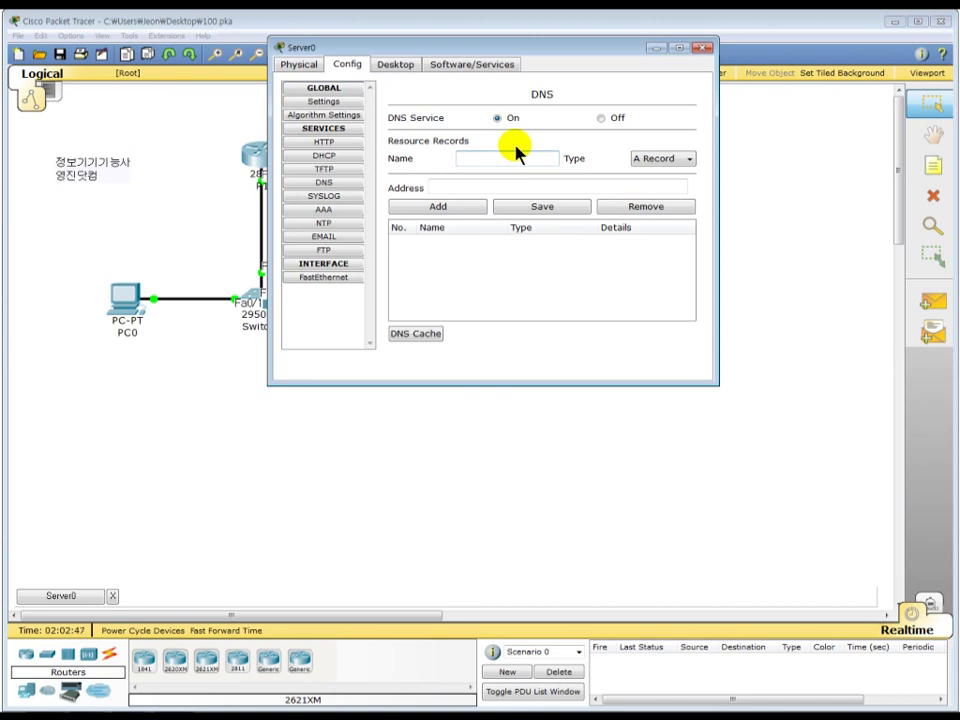
type("www.skill.com")
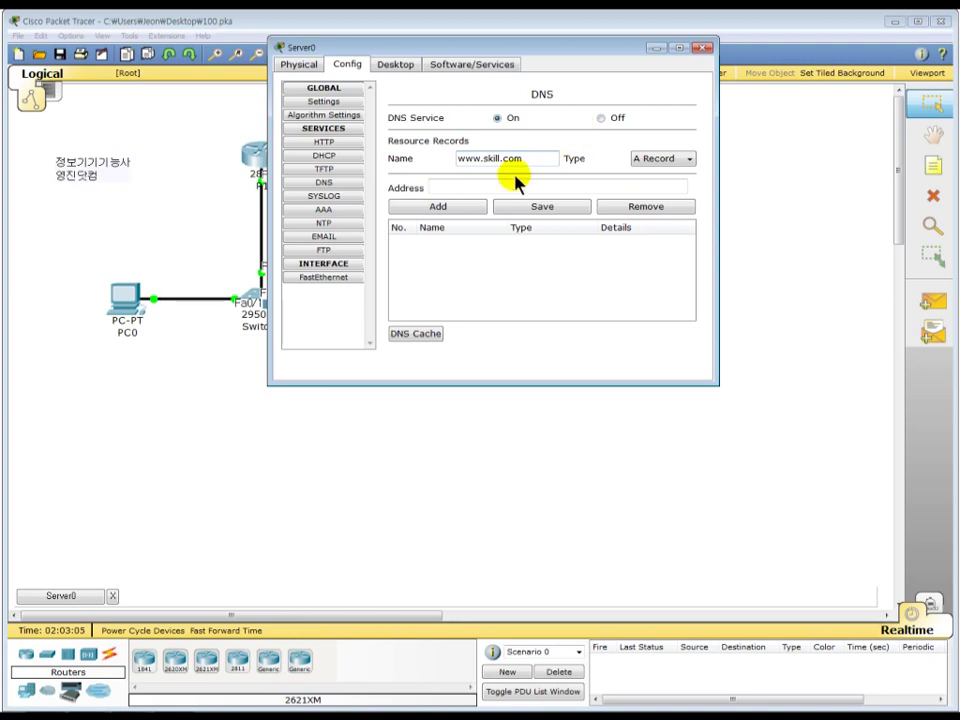
left_click(456, 186)
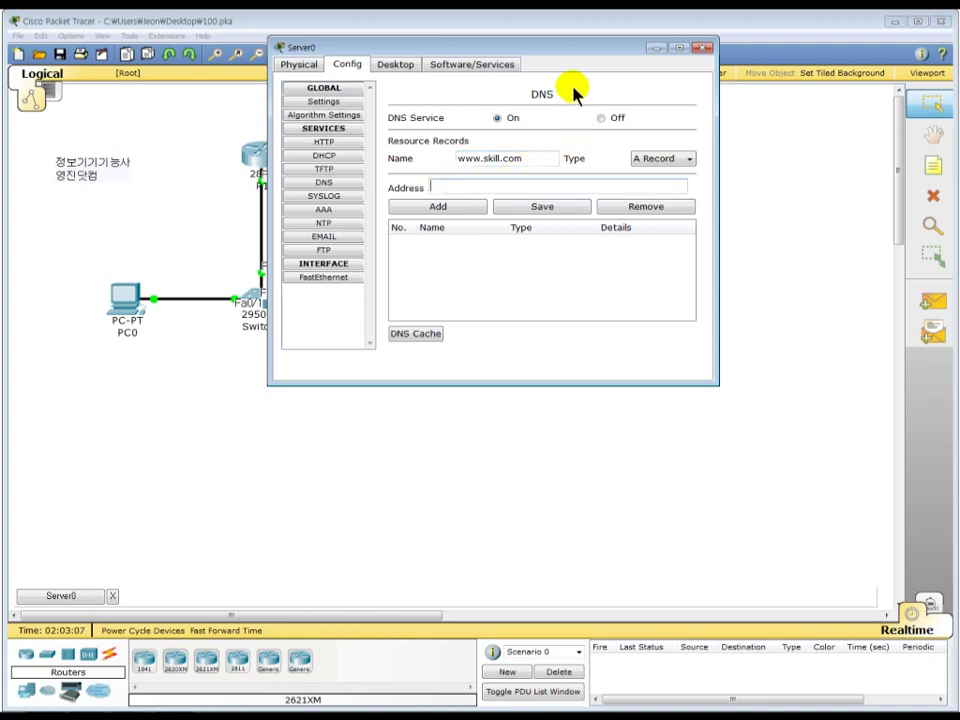
type("20.20.20.2")
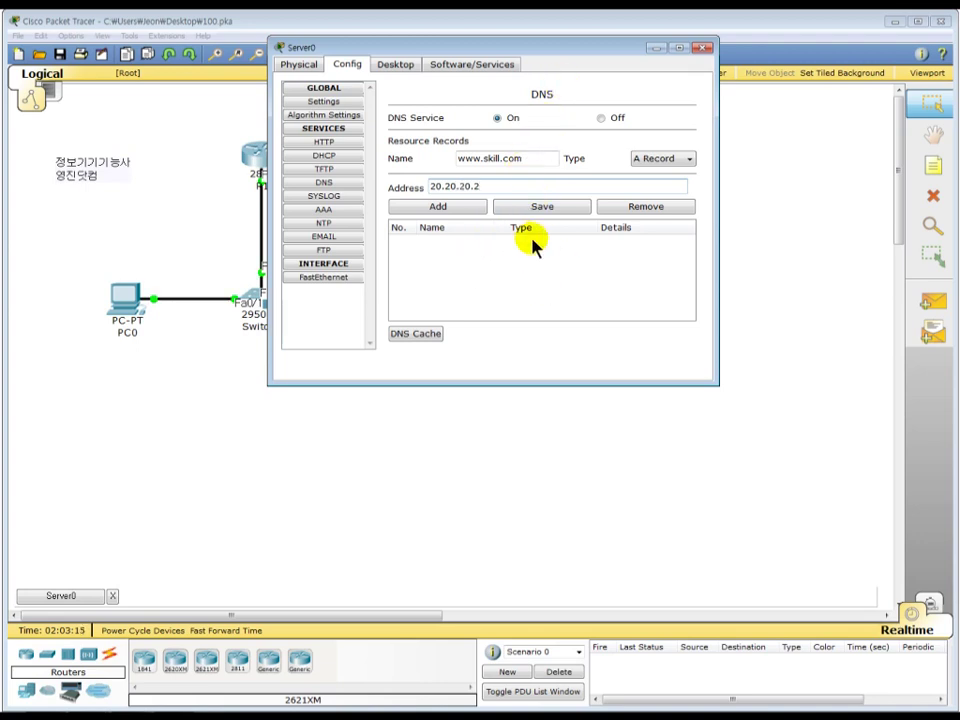
left_click(440, 212)
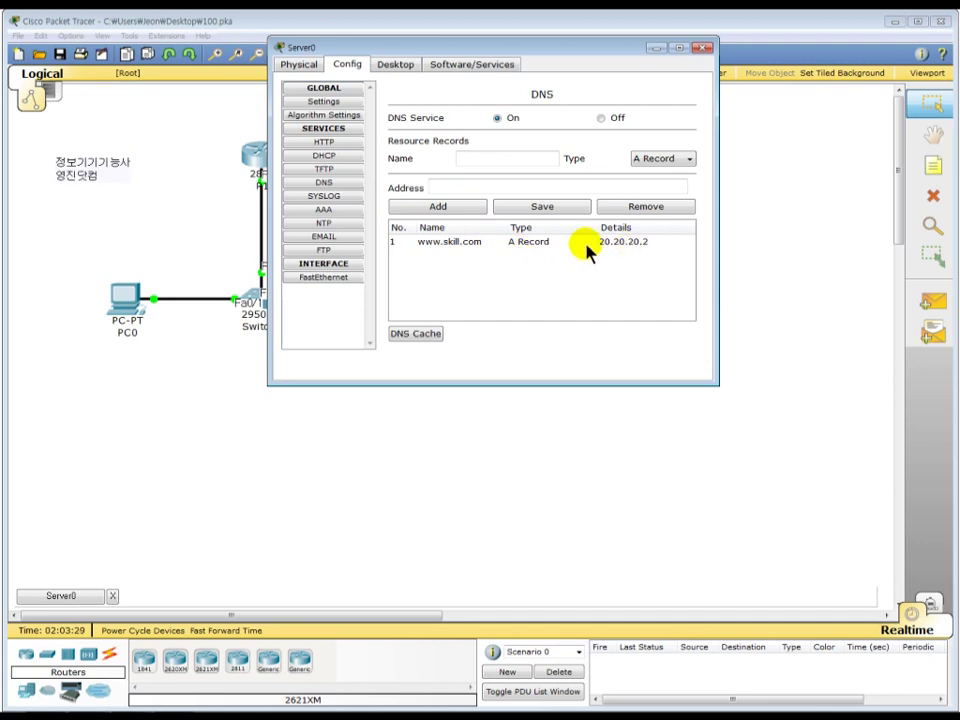
left_click(514, 248)
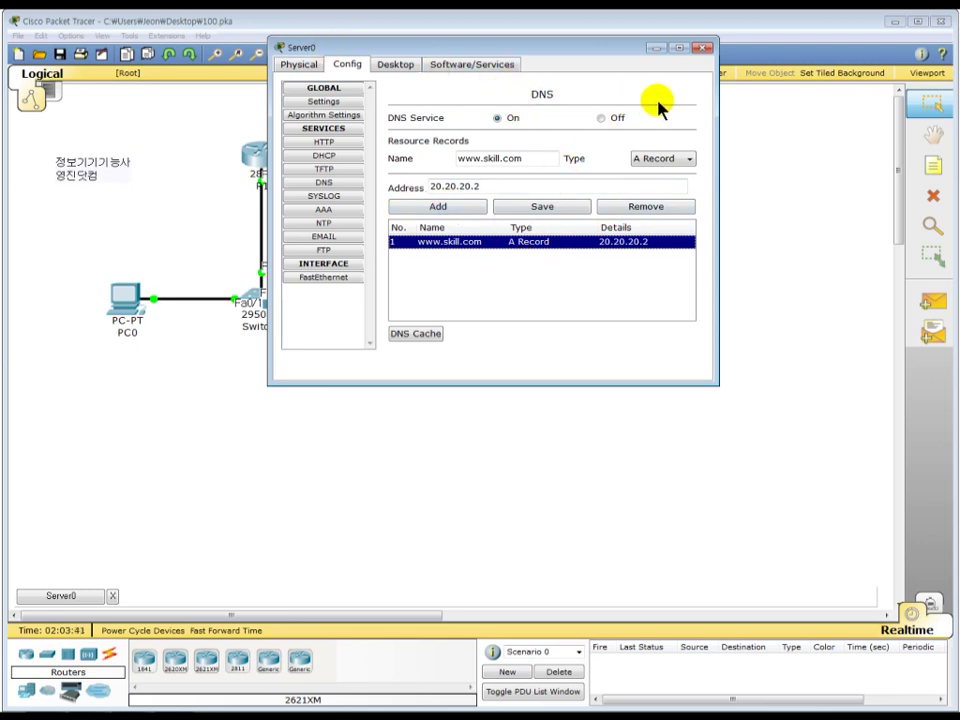
- Close Server0 and set PC0's DNS server to 20.20.20.2 in its IP Configuration
left_click(704, 50)
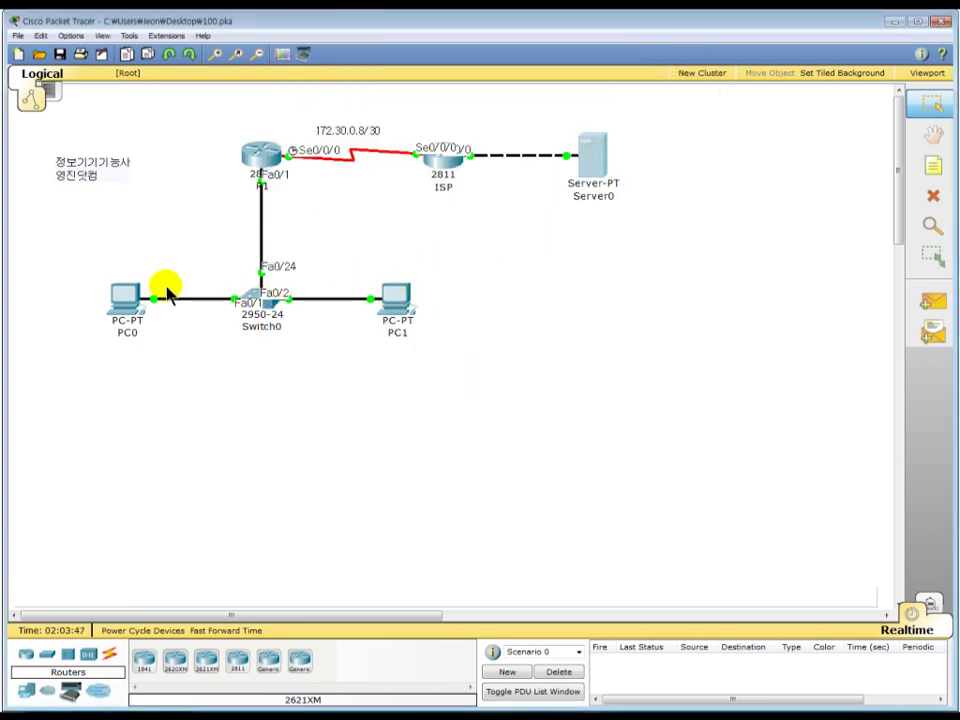
left_click(122, 305)
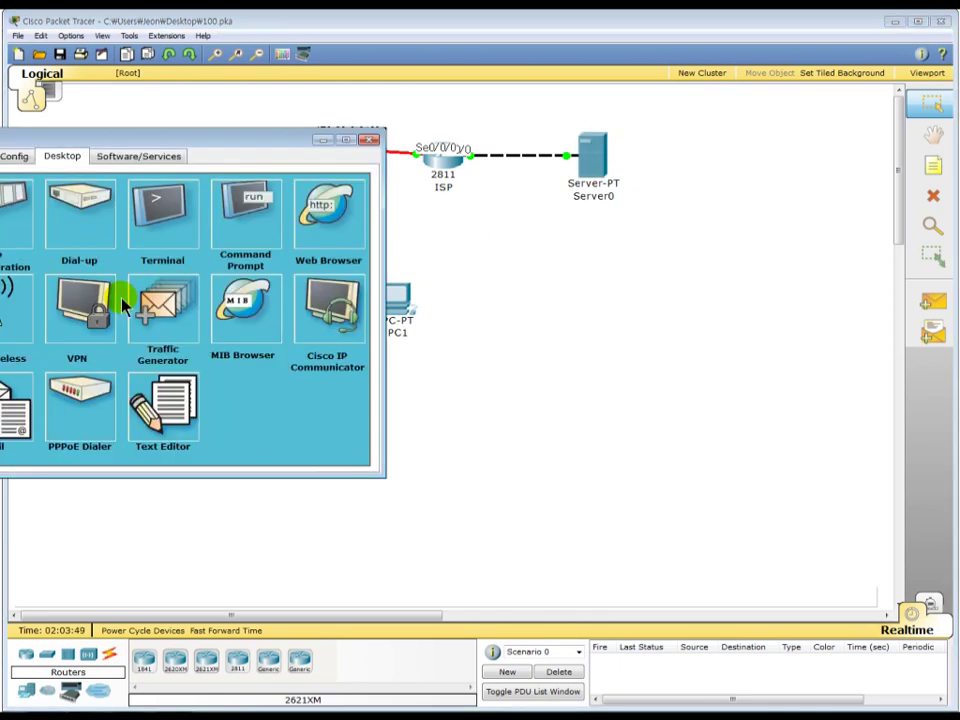
left_click_drag(144, 141, 420, 71)
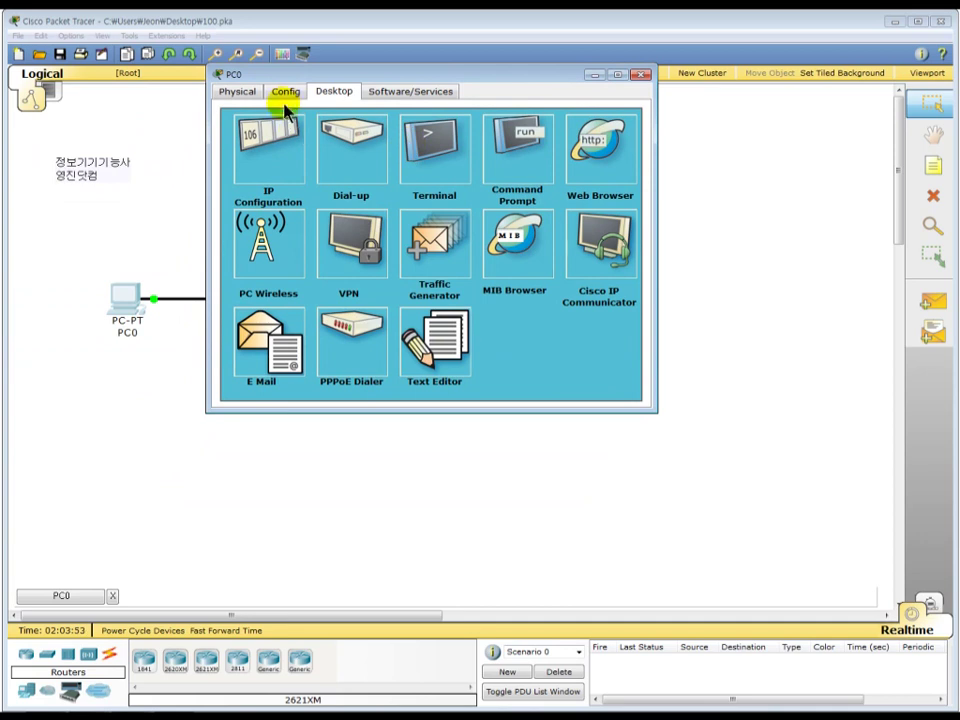
left_click(285, 140)
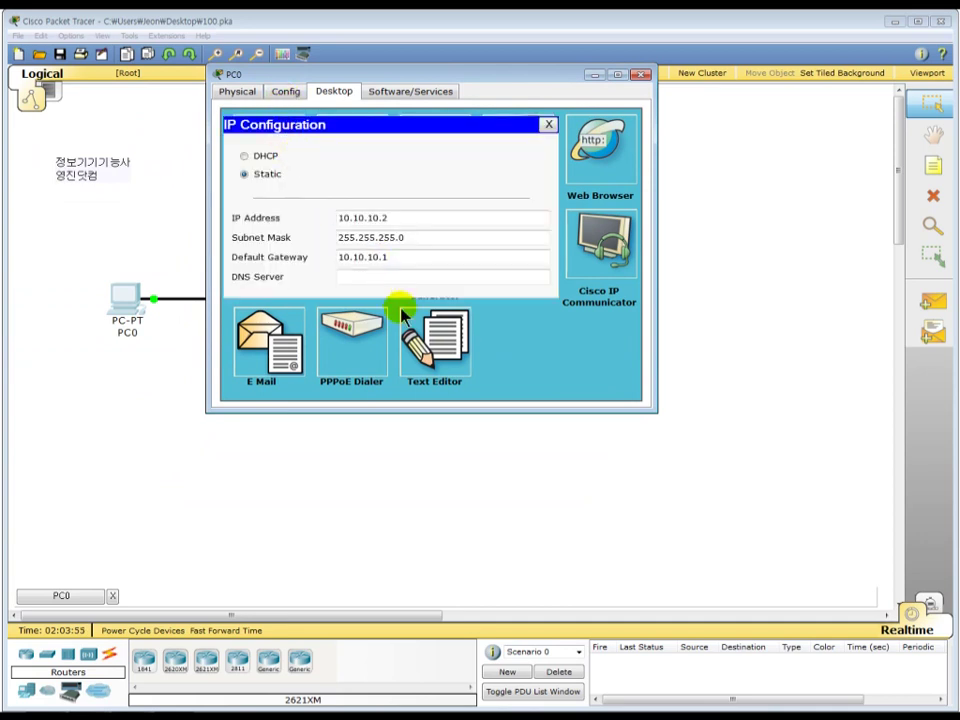
left_click(381, 276)
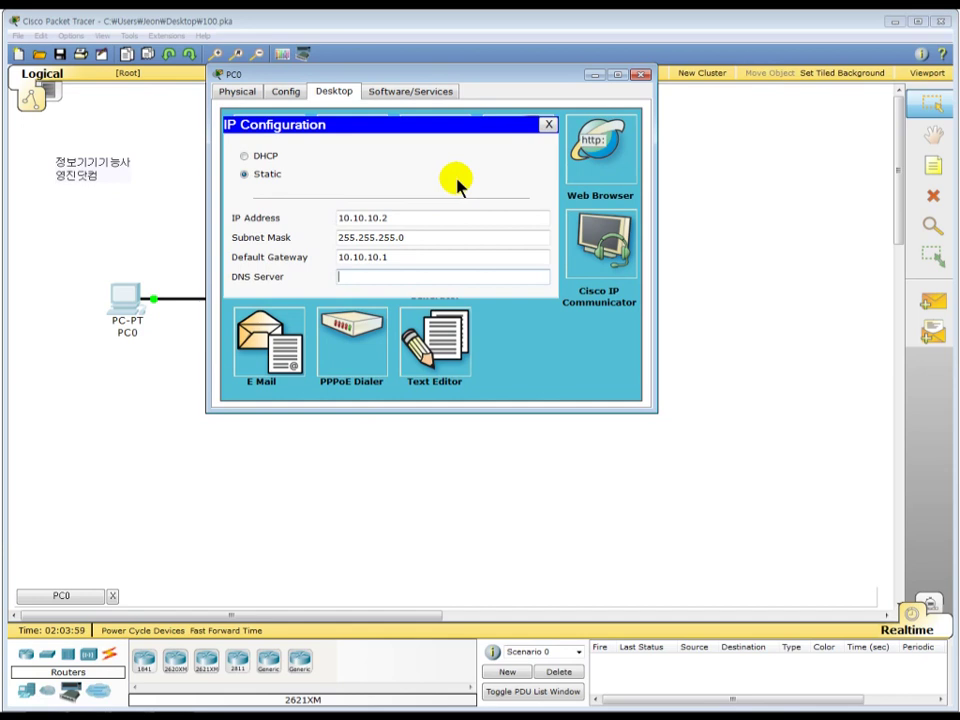
type("20.20.20.2")
left_click(548, 126)
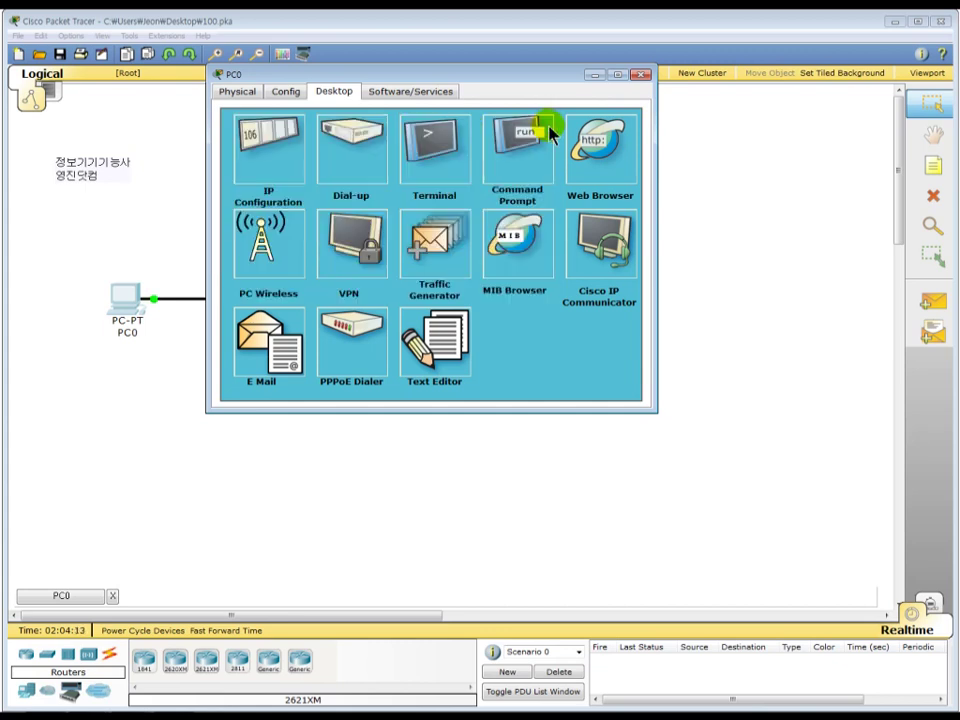
left_click(598, 160)
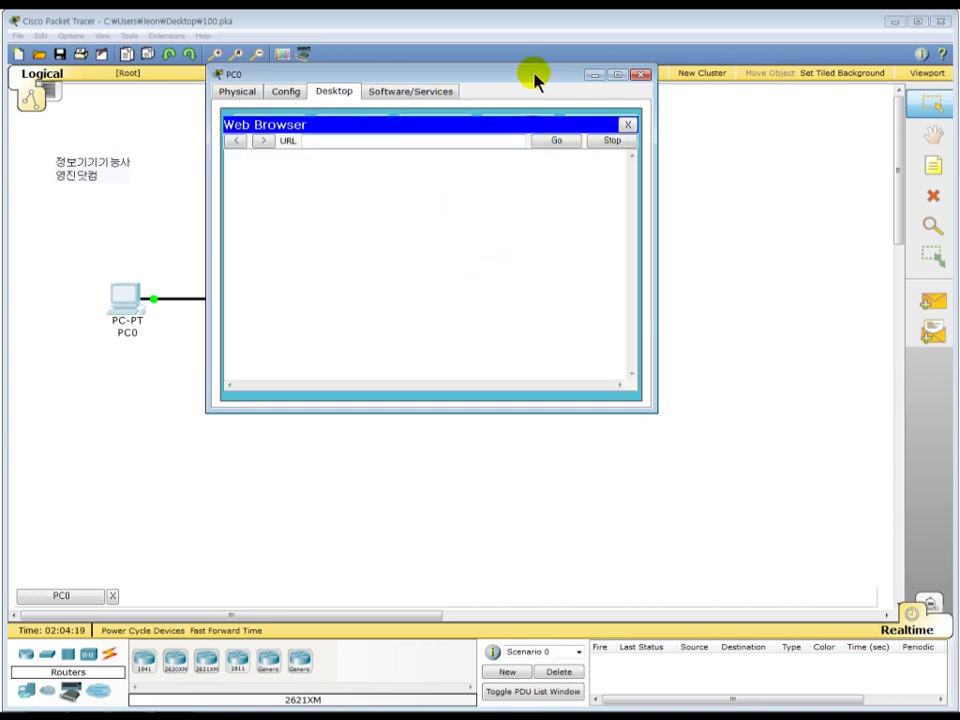
type("www.skill.com")
key("Return")
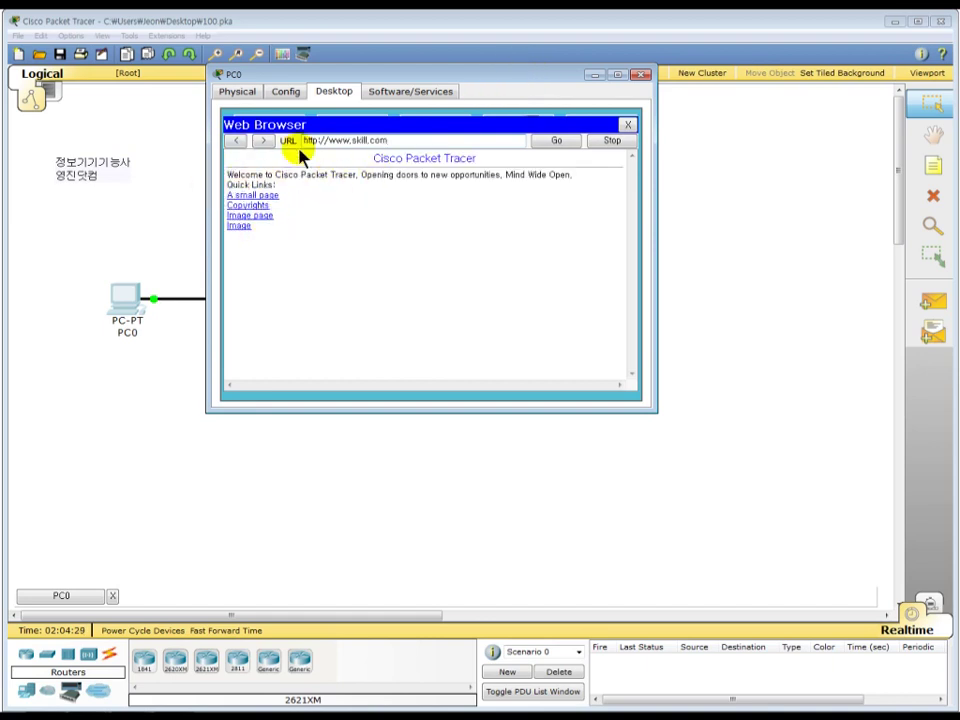
- Close PC0, open PC1 centered on screen and review its IP configuration
left_click(641, 75)
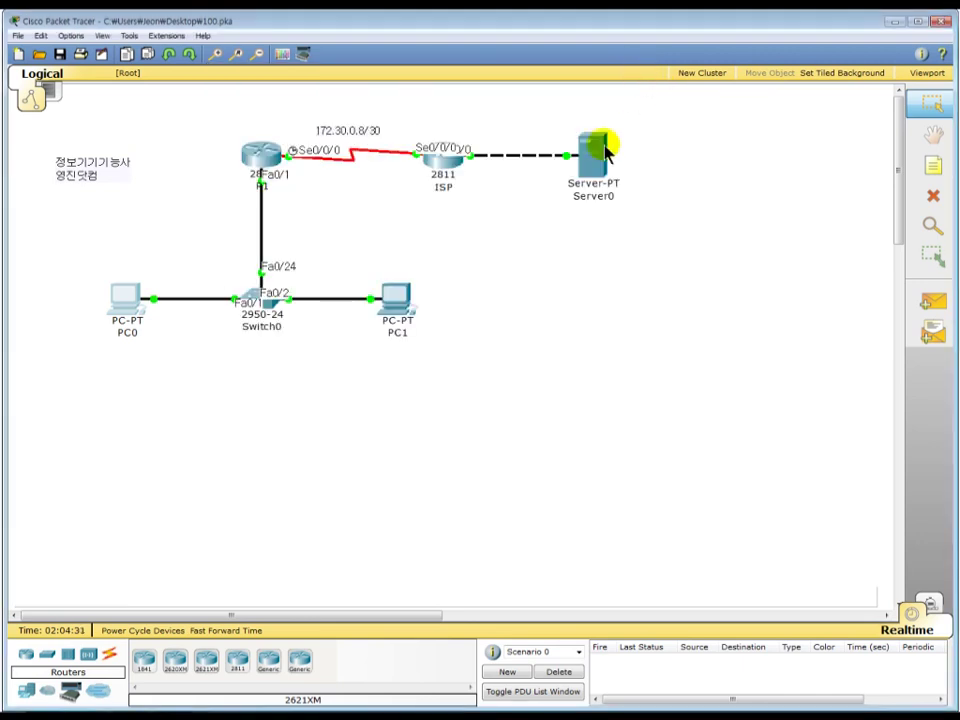
left_click(396, 300)
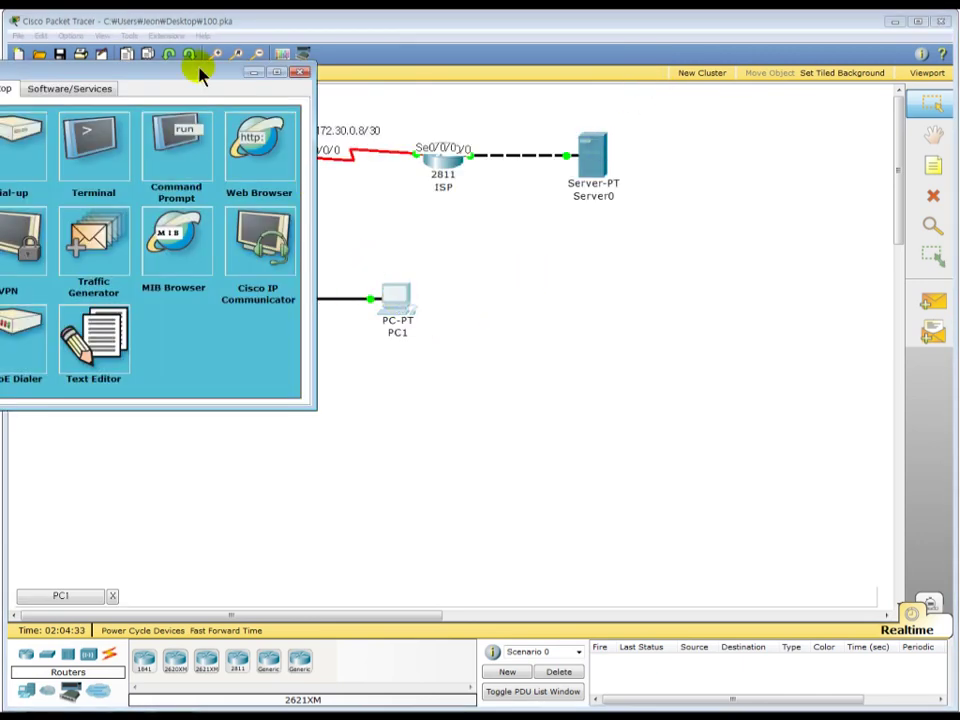
left_click_drag(200, 75, 531, 94)
left_click(268, 150)
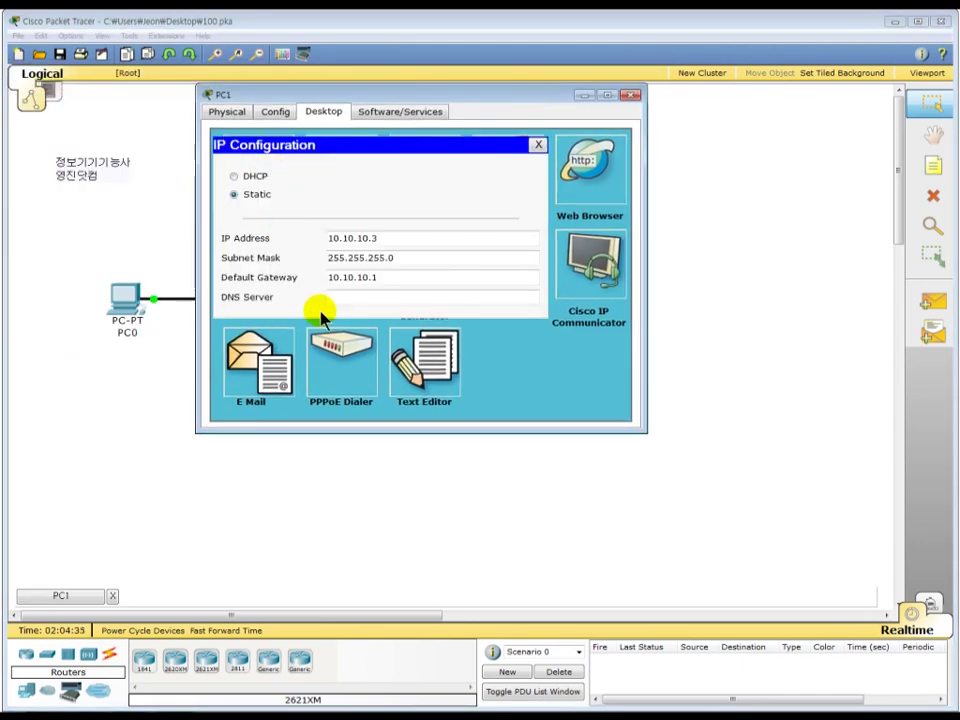
left_click(538, 145)
left_click(588, 181)
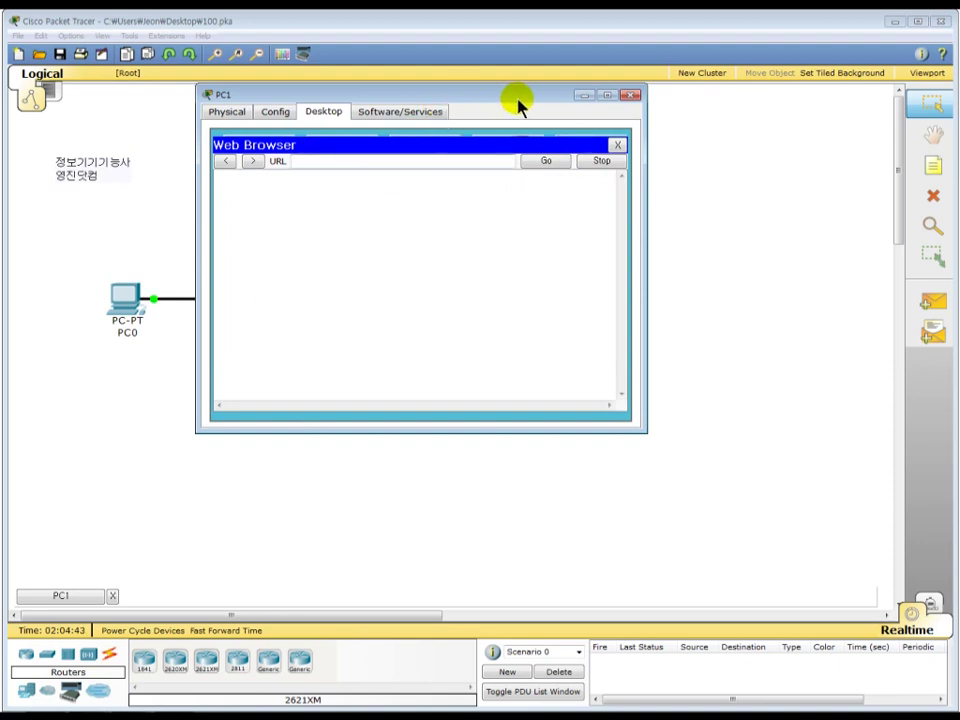
type("www.skill.com")
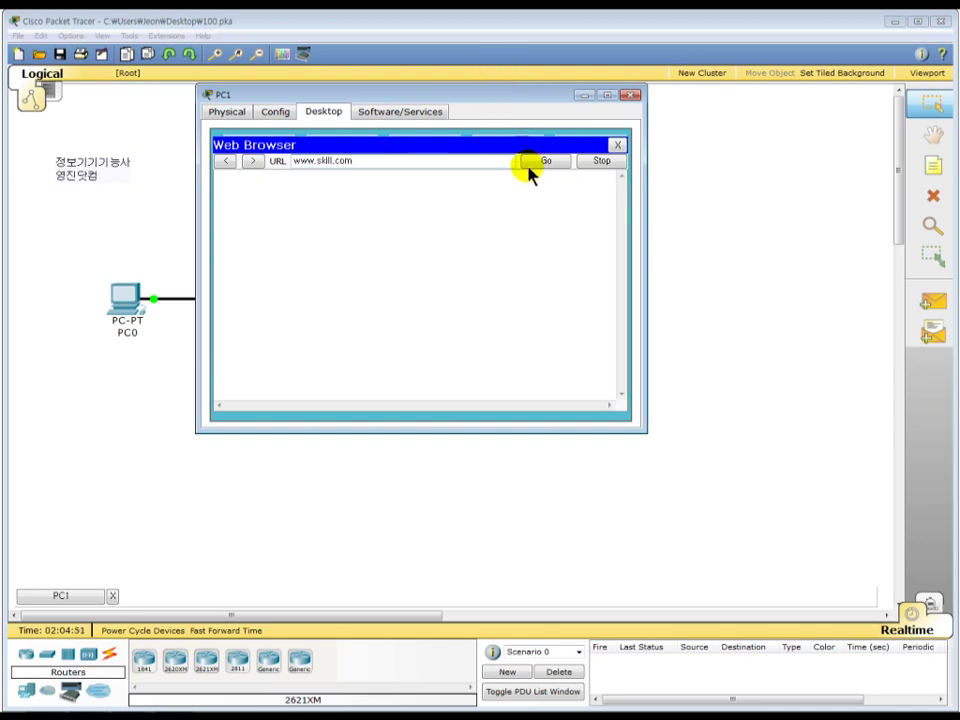
left_click(530, 168)
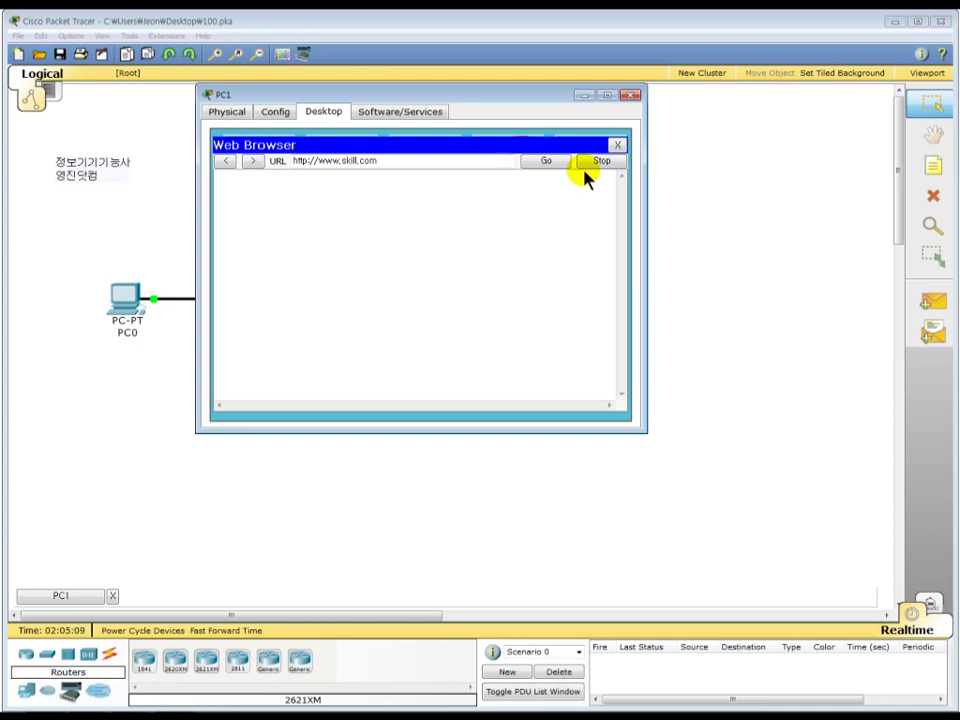
left_click(631, 96)
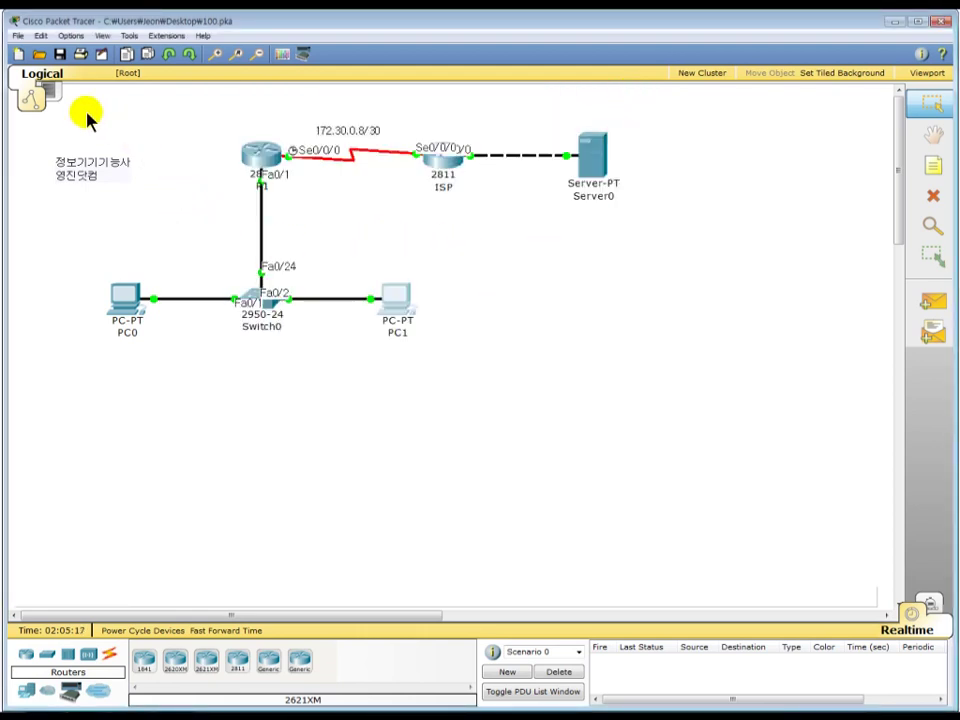
left_click(58, 55)
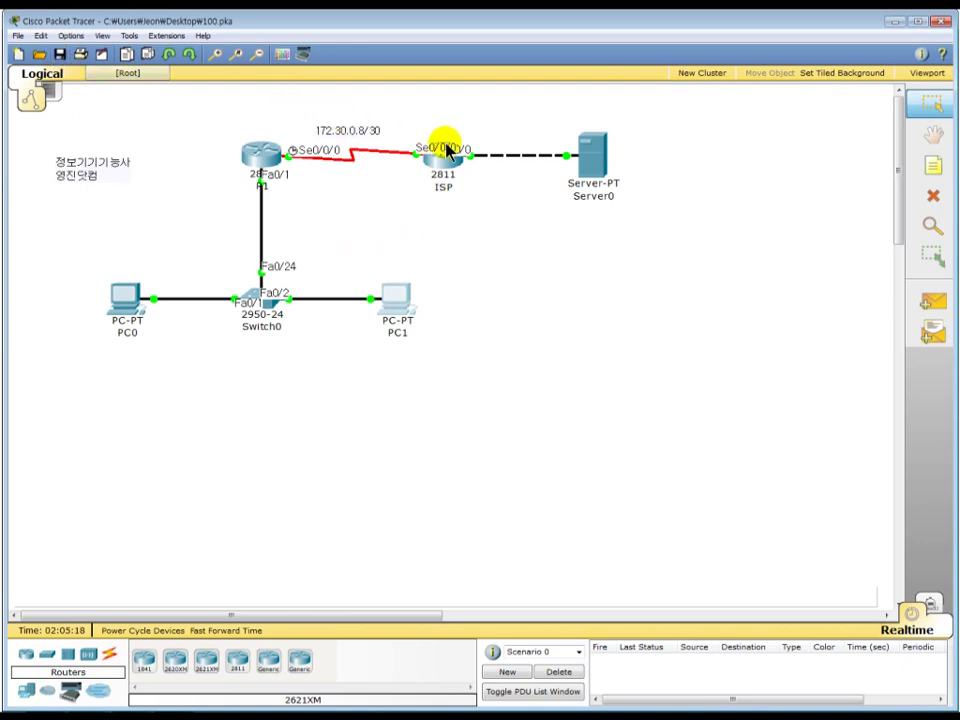